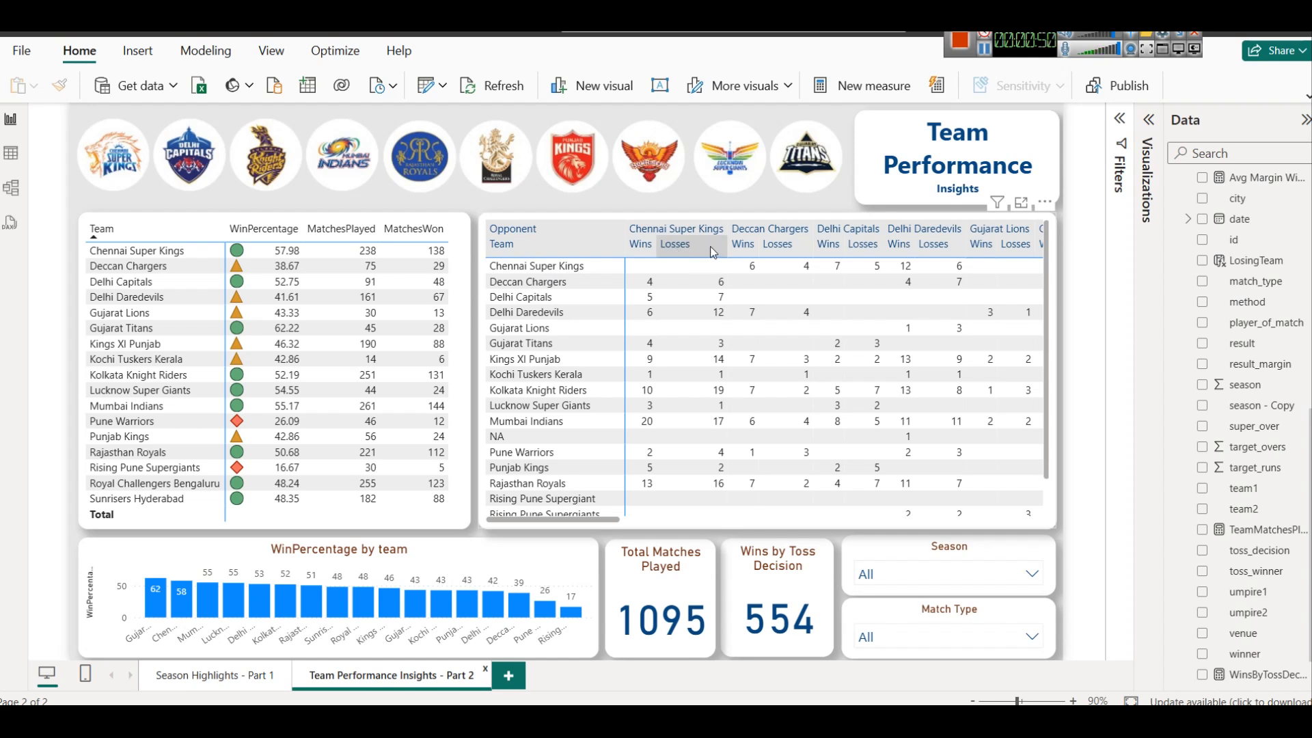
Examine the team tables and the DAX formulas of the AllMatches table and the Wins and Losses measures
drag(655, 243, 669, 243)
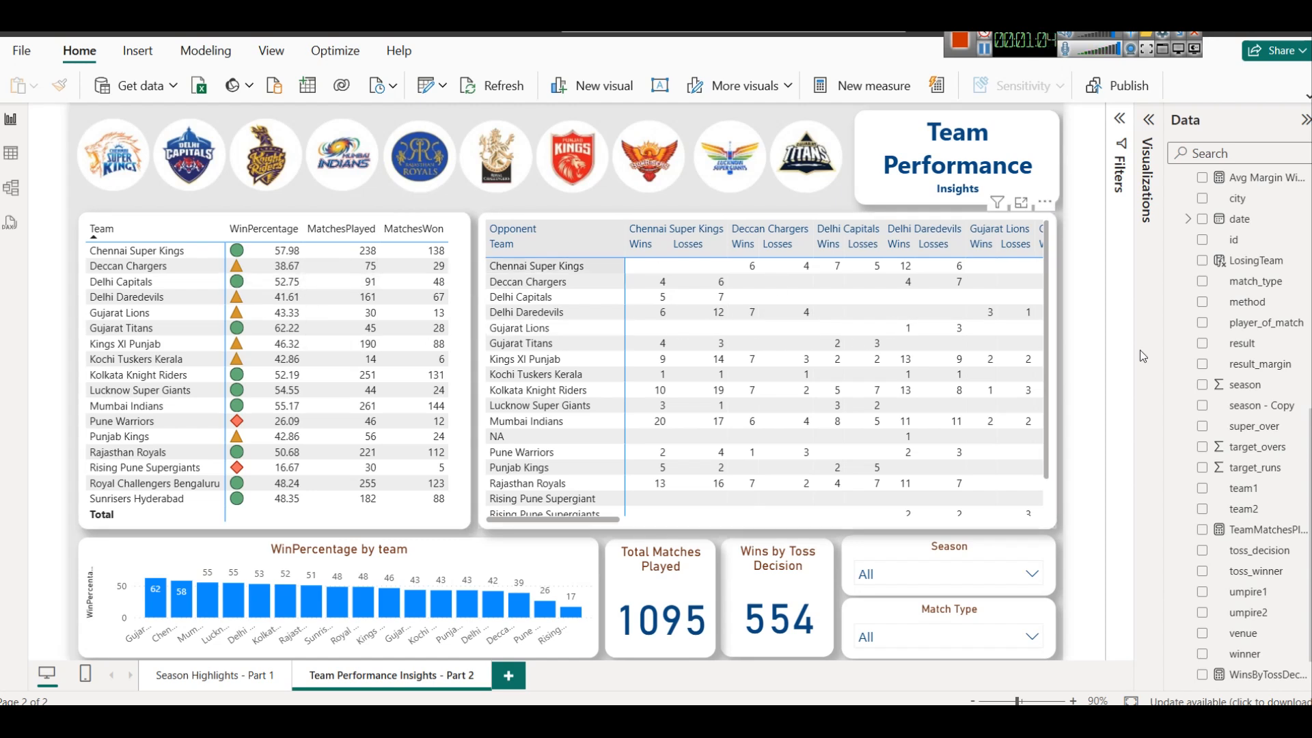
scroll(1243, 287, up, 7)
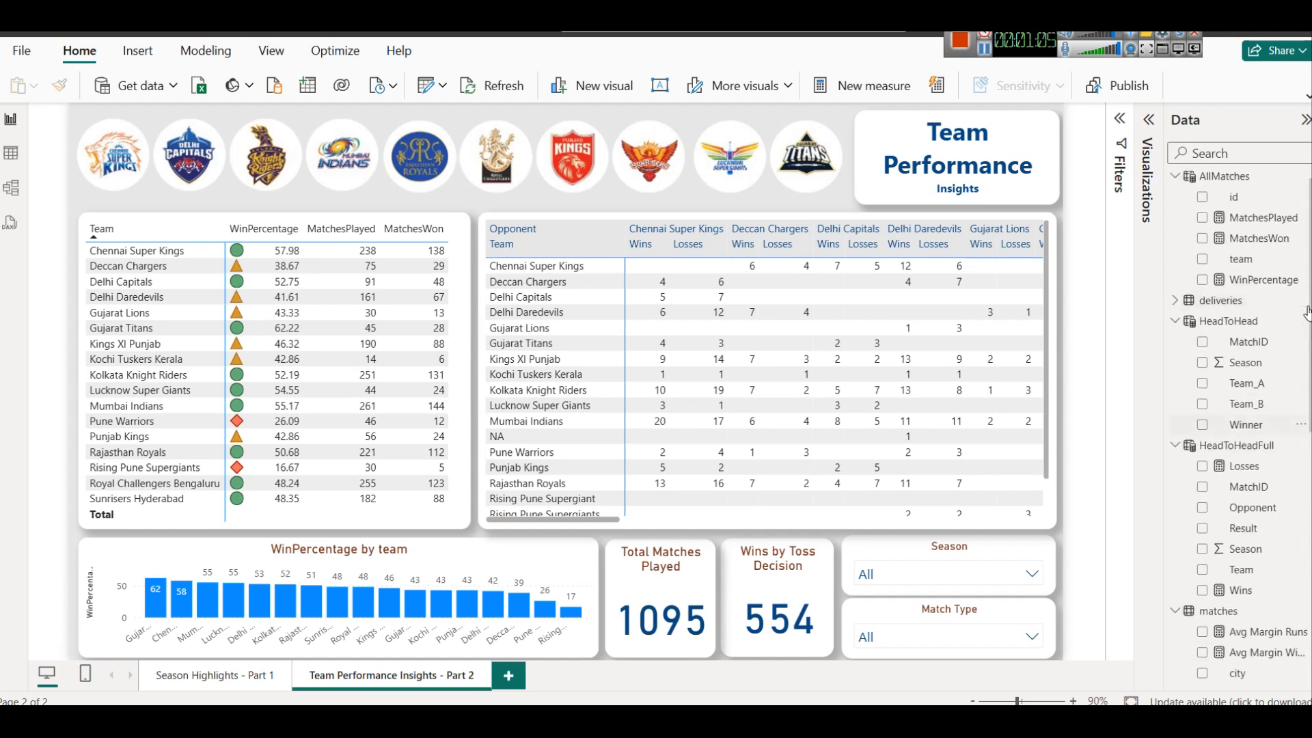
click(1246, 191)
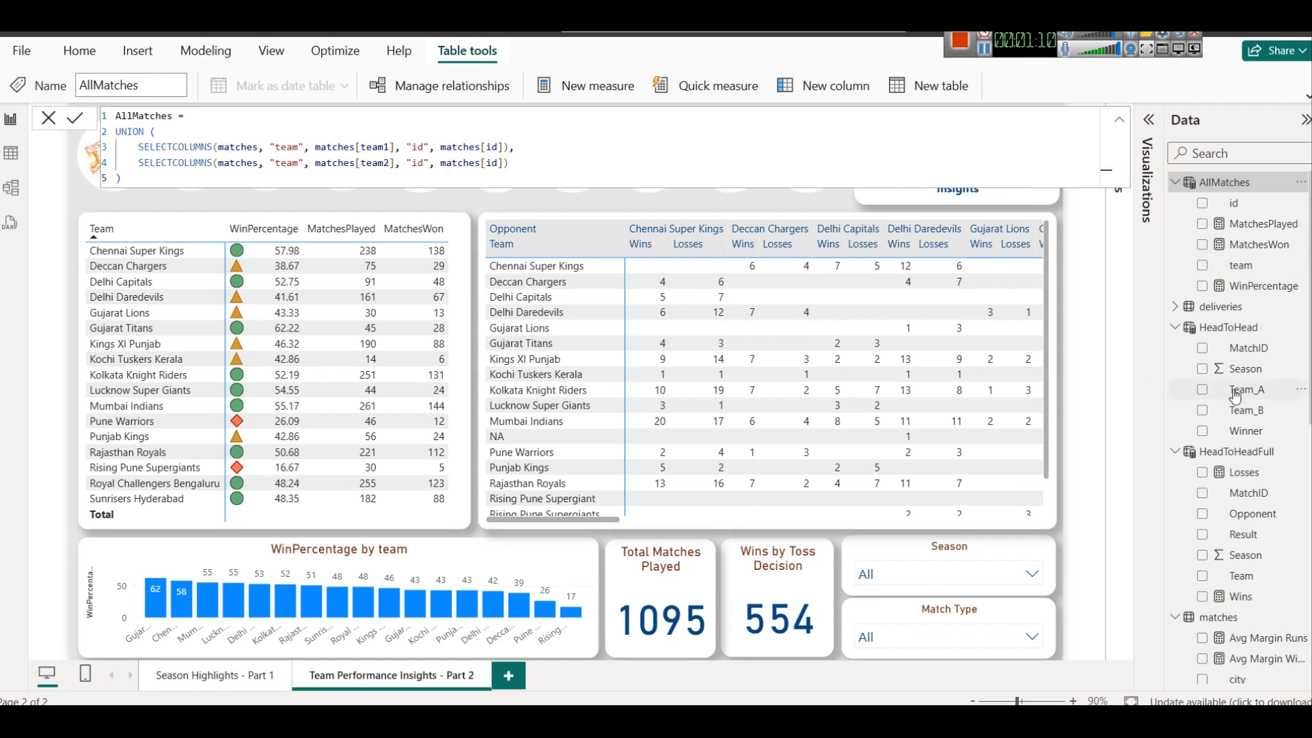
click(1241, 596)
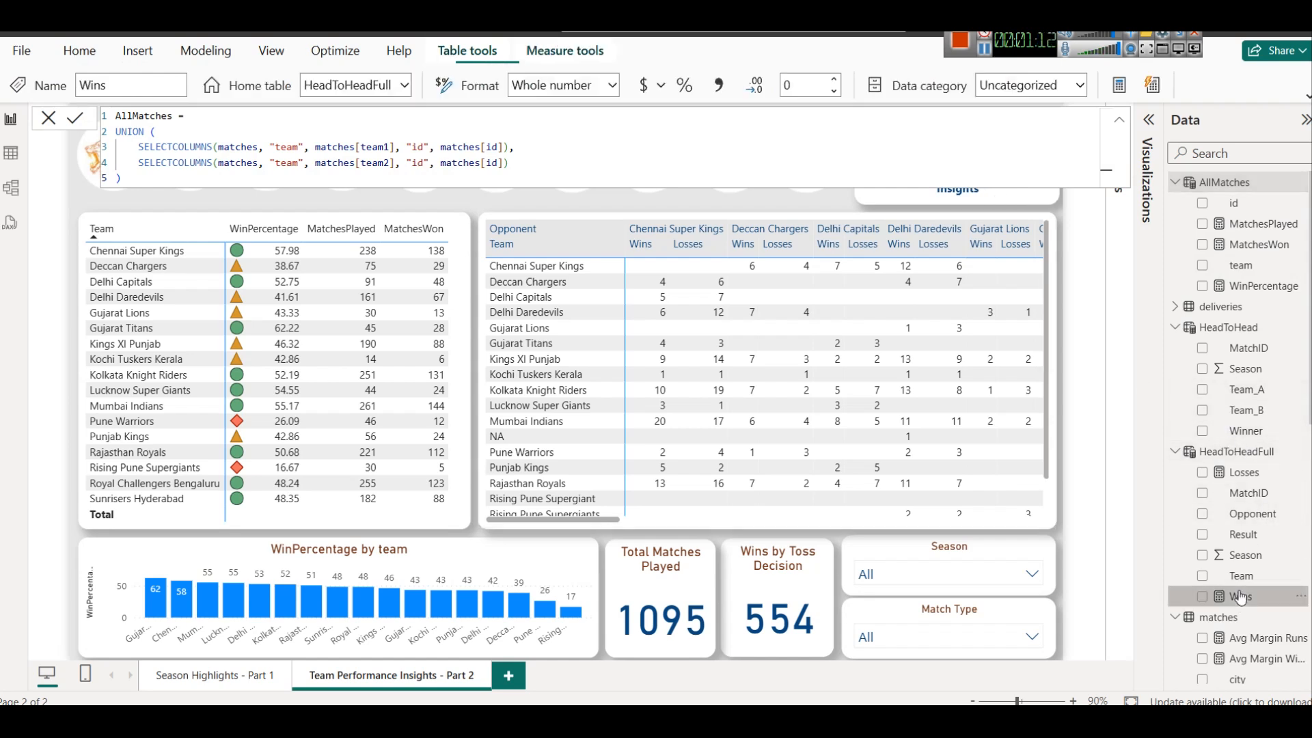
click(1246, 473)
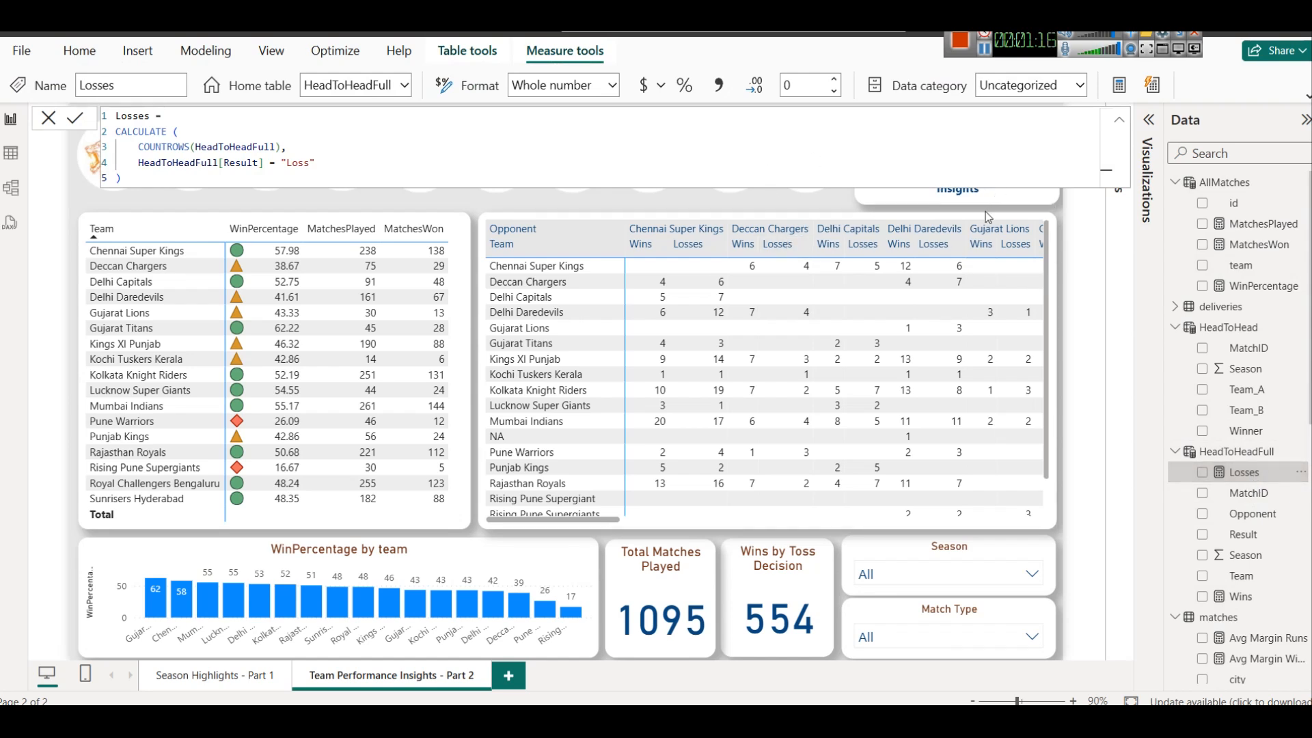
click(1064, 309)
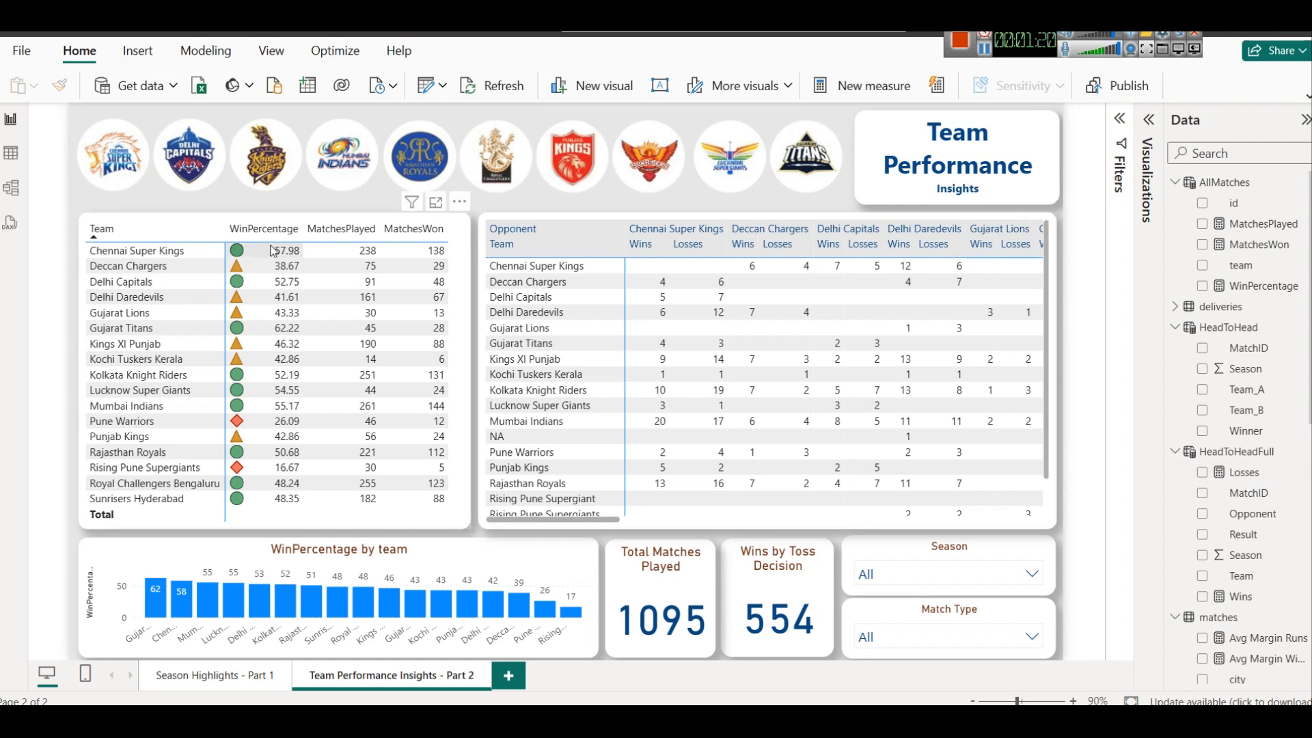
click(354, 236)
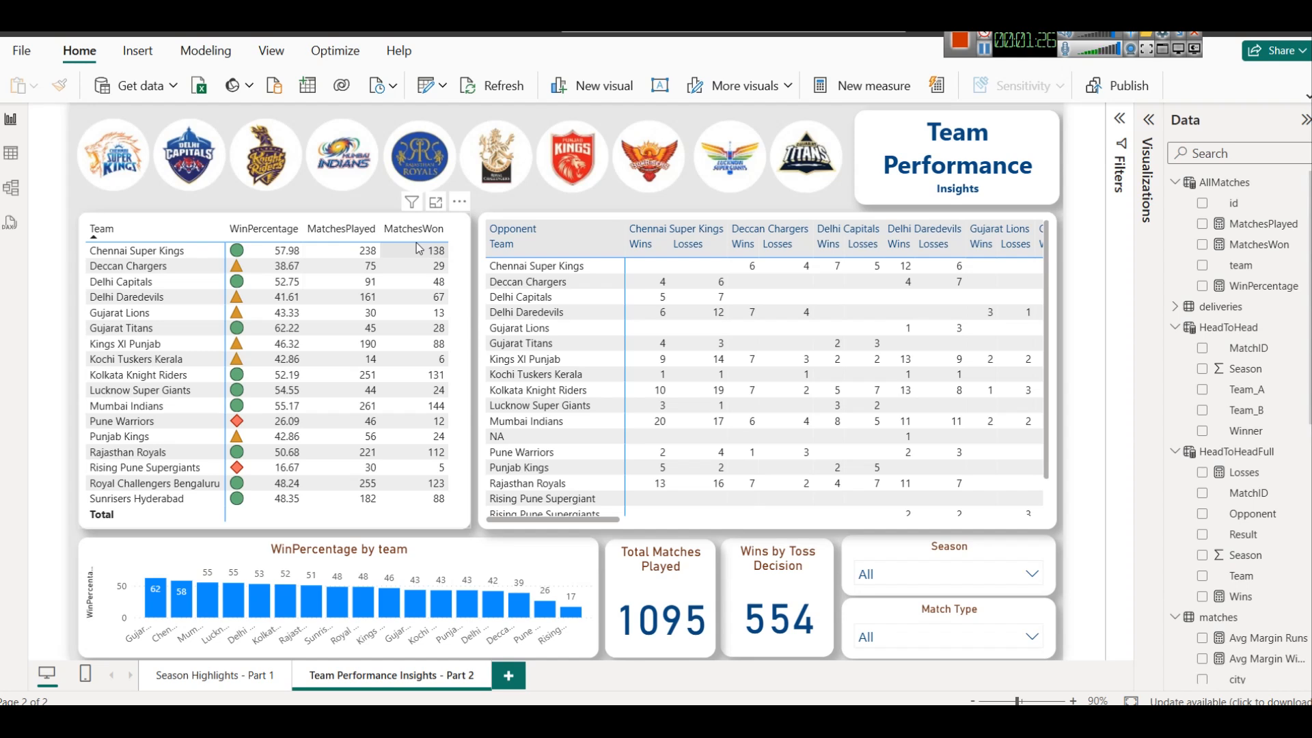
Filter the Team Performance page to season 2011 and clear the season filter
click(939, 576)
click(938, 575)
click(938, 576)
click(900, 487)
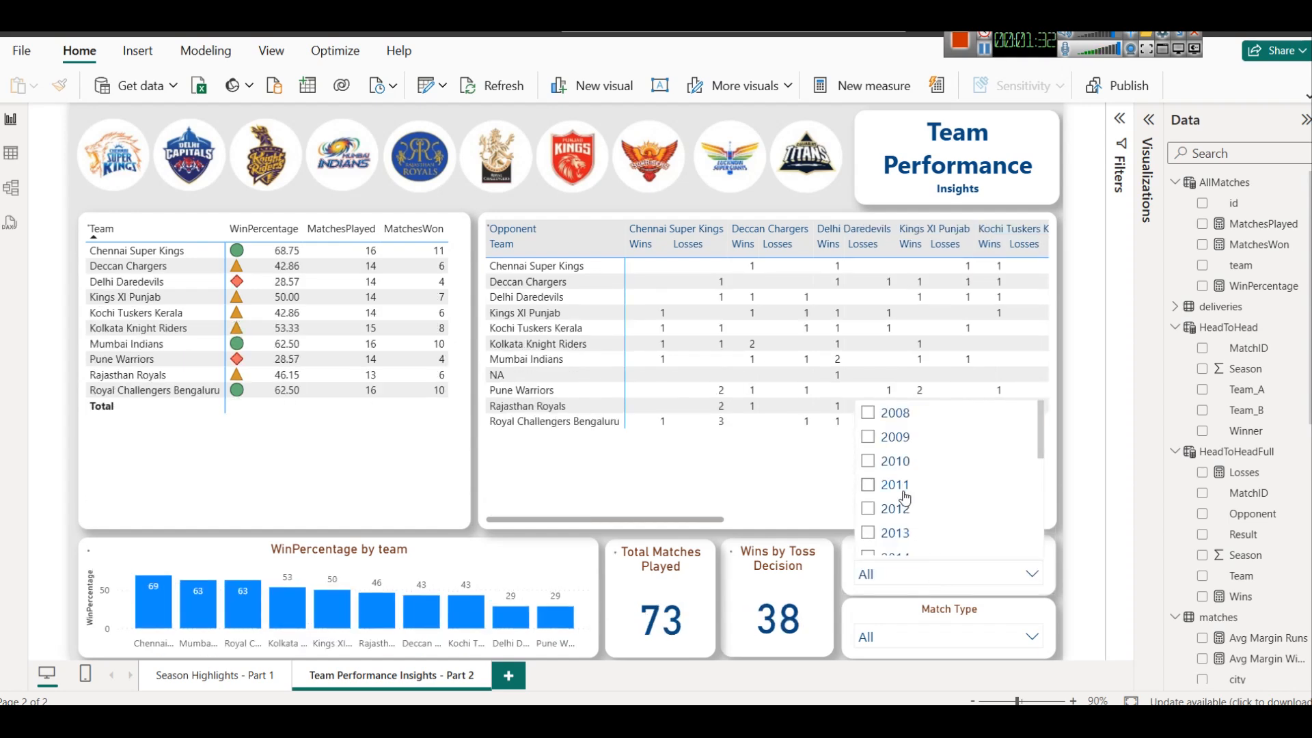
click(903, 488)
Filter the Team Performance page to the Final match type and clear that filter
click(916, 639)
click(916, 639)
scroll(926, 576, down, 1)
click(895, 514)
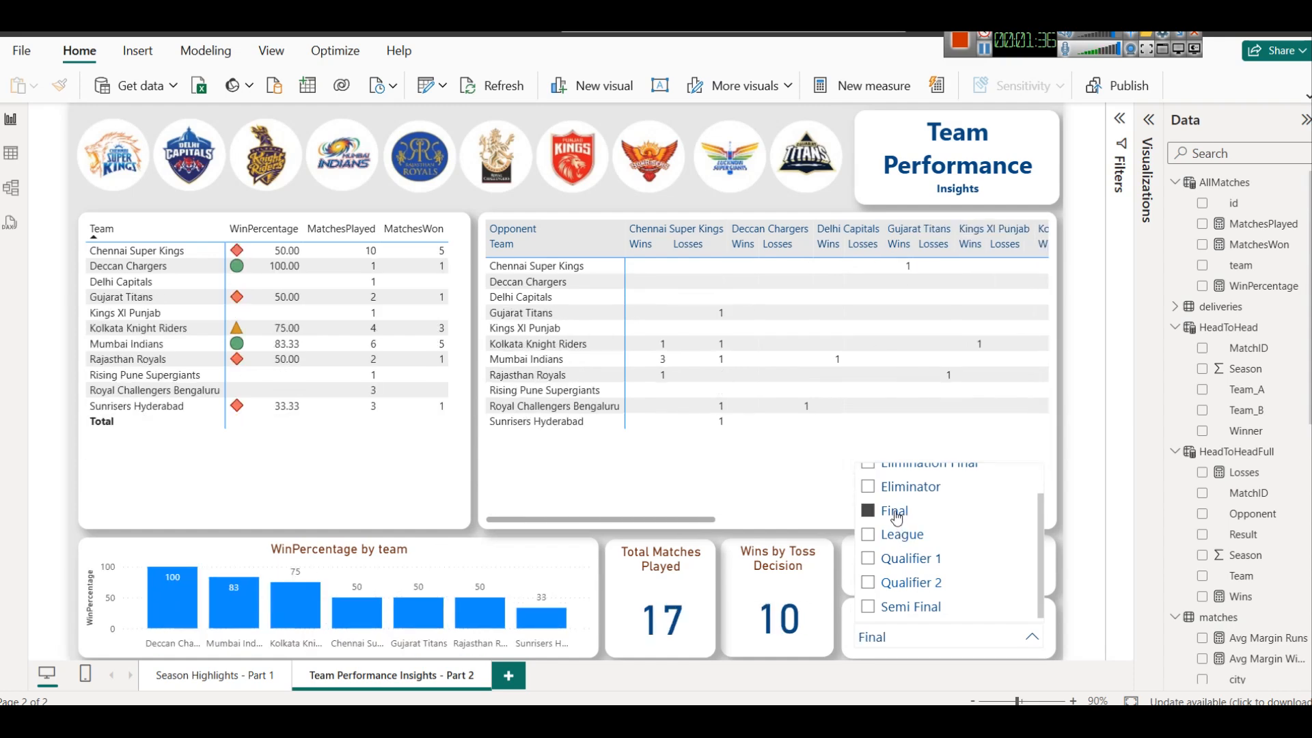
click(896, 513)
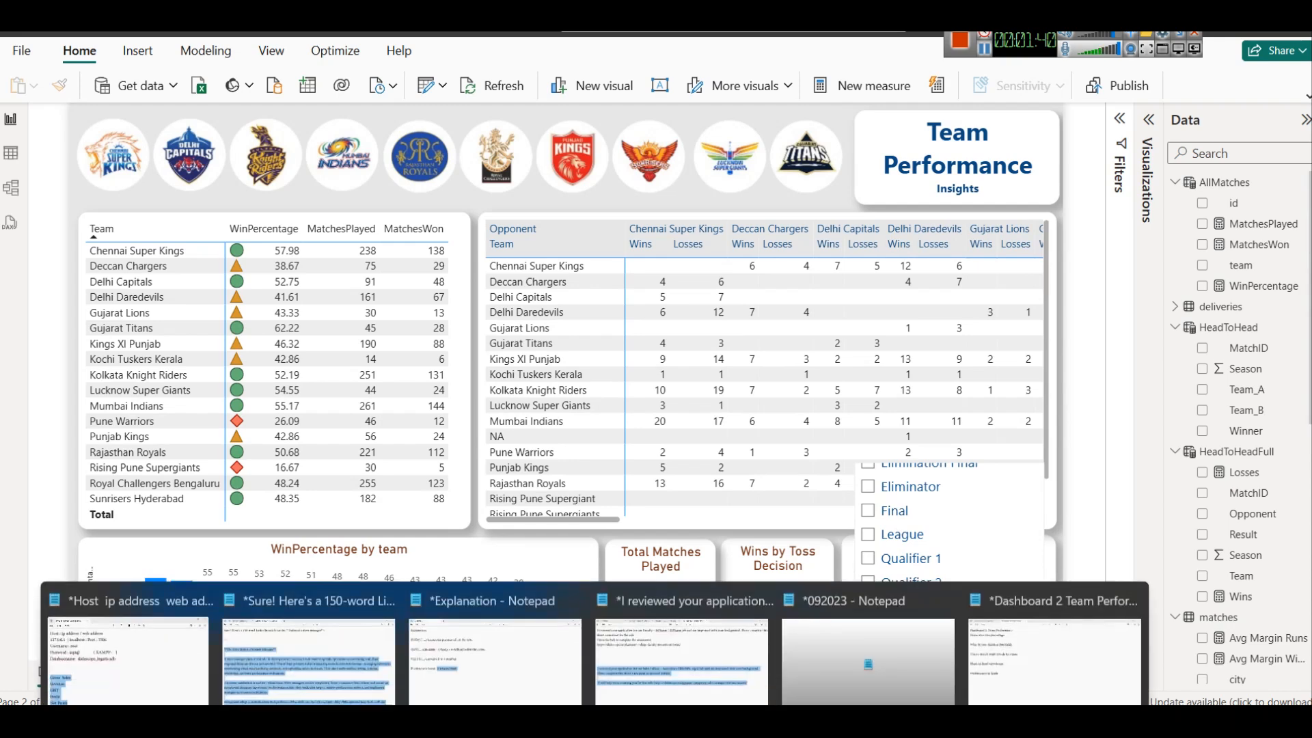
Switch to the Dashboard 2 notes in Notepad and highlight the "Team-wise win percentage" requirement
click(1030, 676)
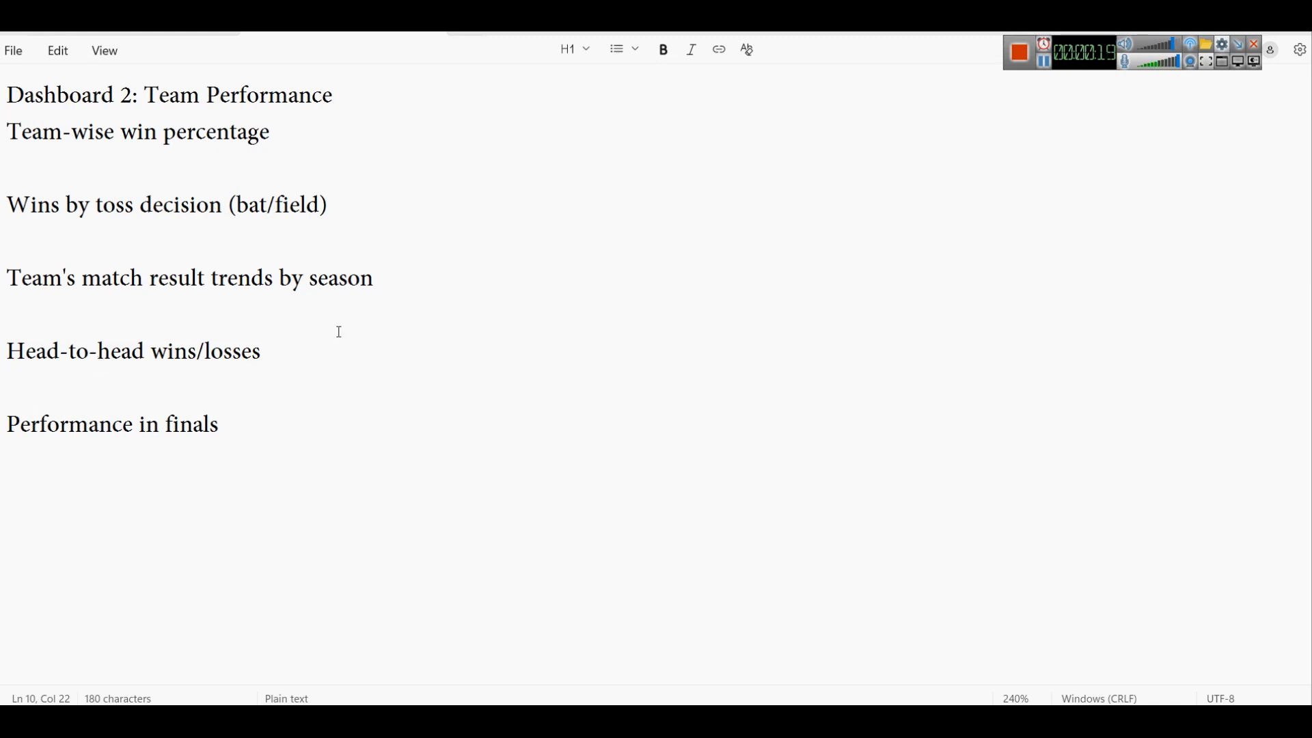
drag(9, 137, 395, 164)
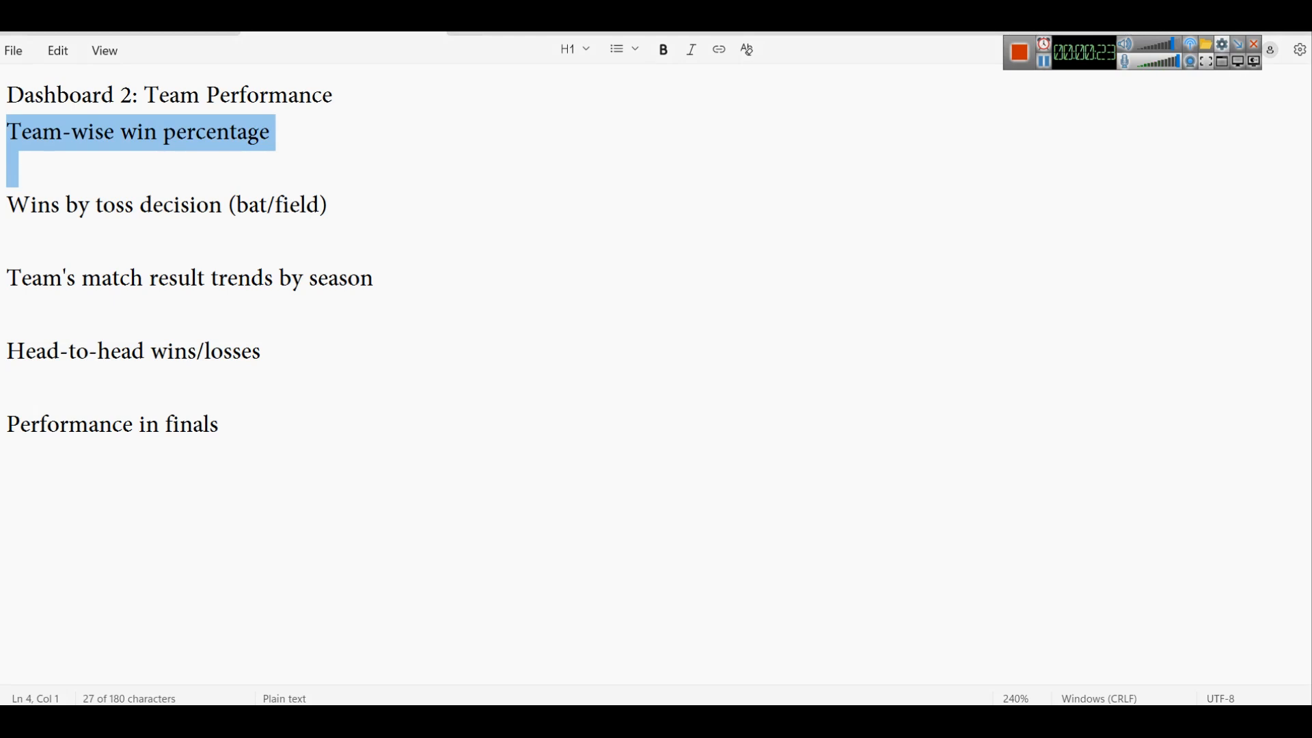
Switch to Power BI Desktop and duplicate the "Season Highlights - Part 1" page
click(708, 721)
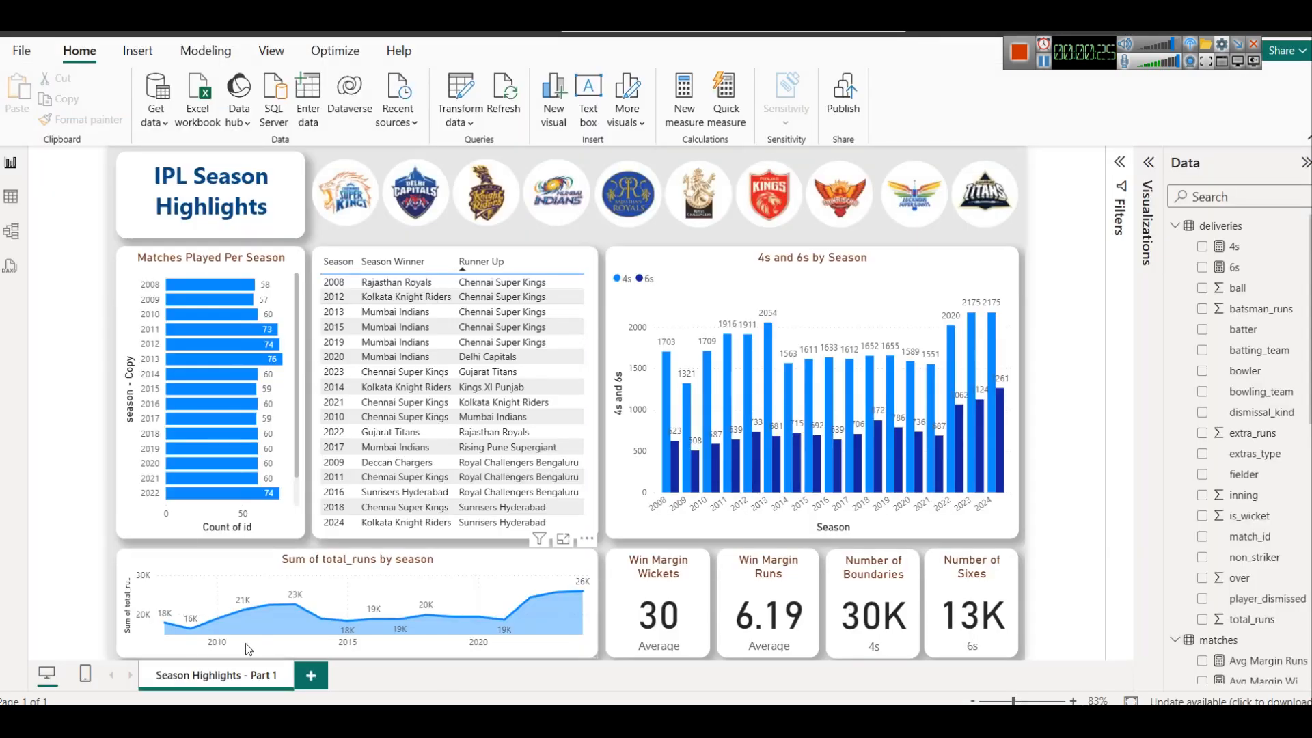
right_click(229, 680)
click(268, 645)
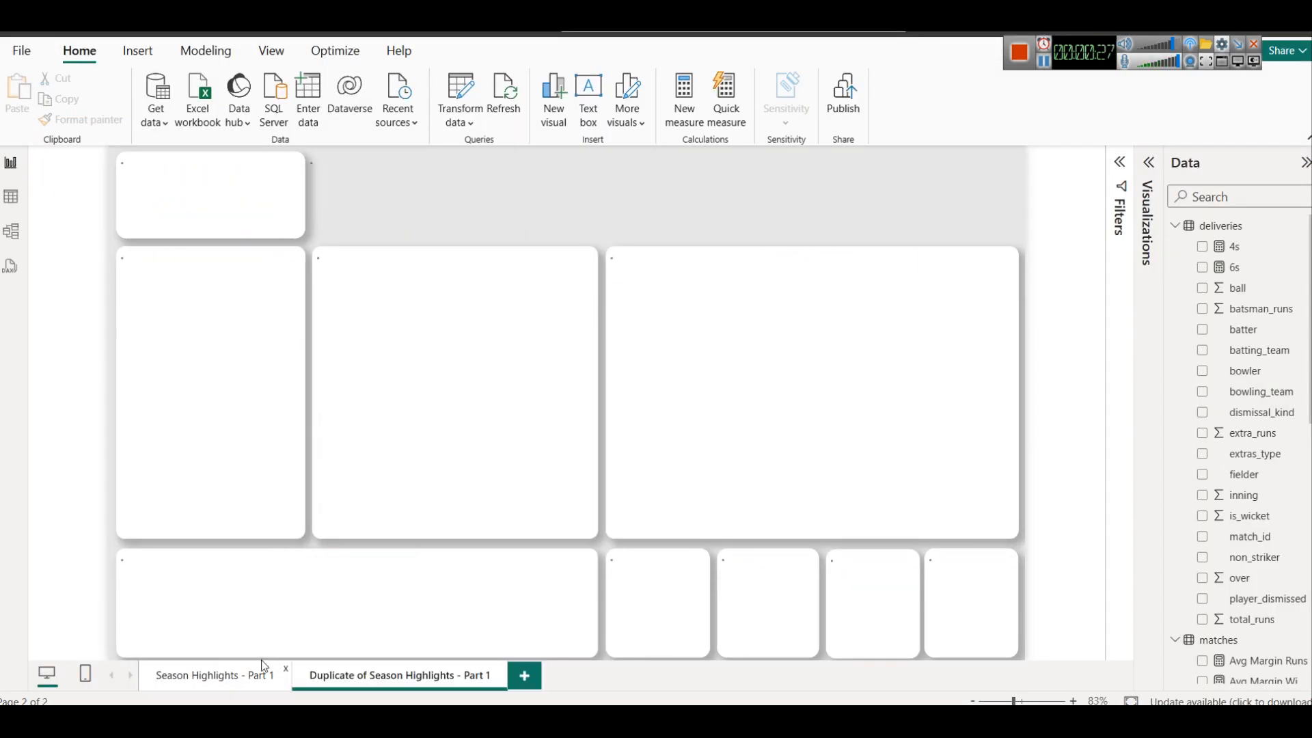
Rename the duplicated page as "Team-Wise" and check the dashboard title in the Notepad notes
right_click(374, 676)
click(411, 624)
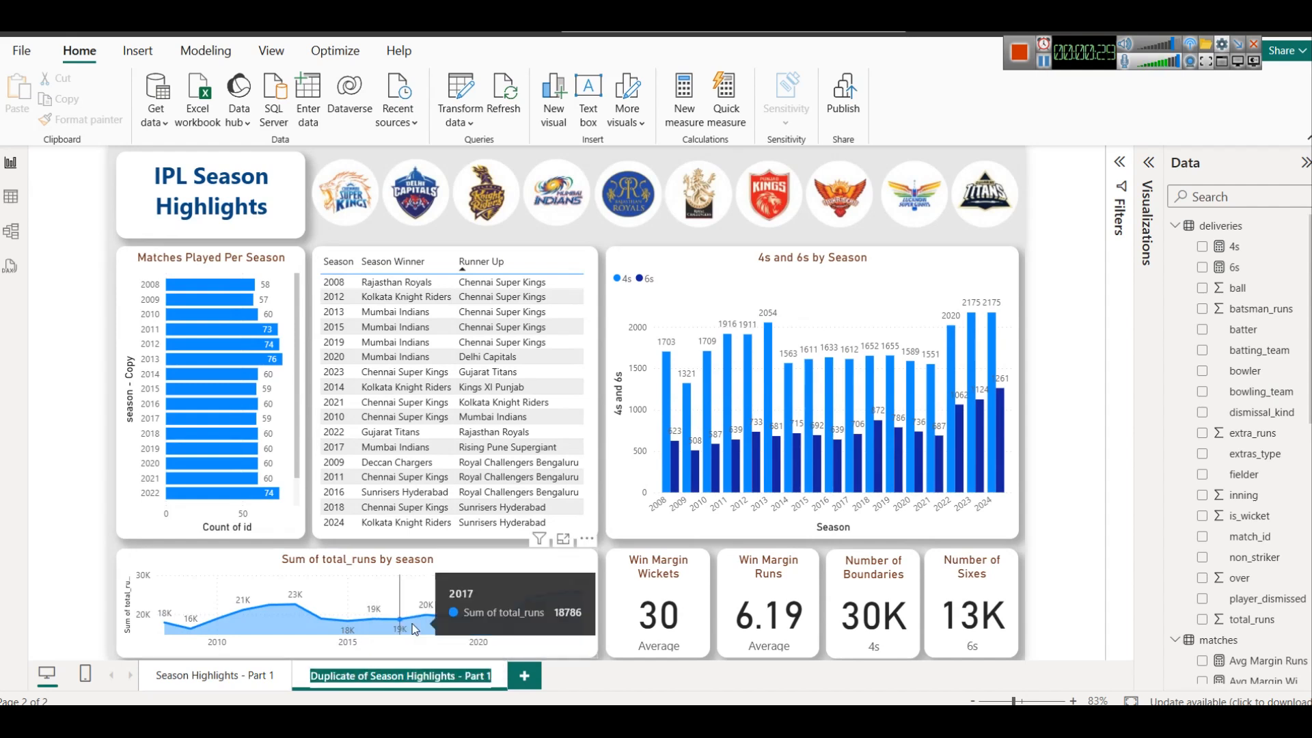
text(Team-)
text(siw)
key(BackSpace)
key(BackSpace)
key(BackSpace)
text(Wise)
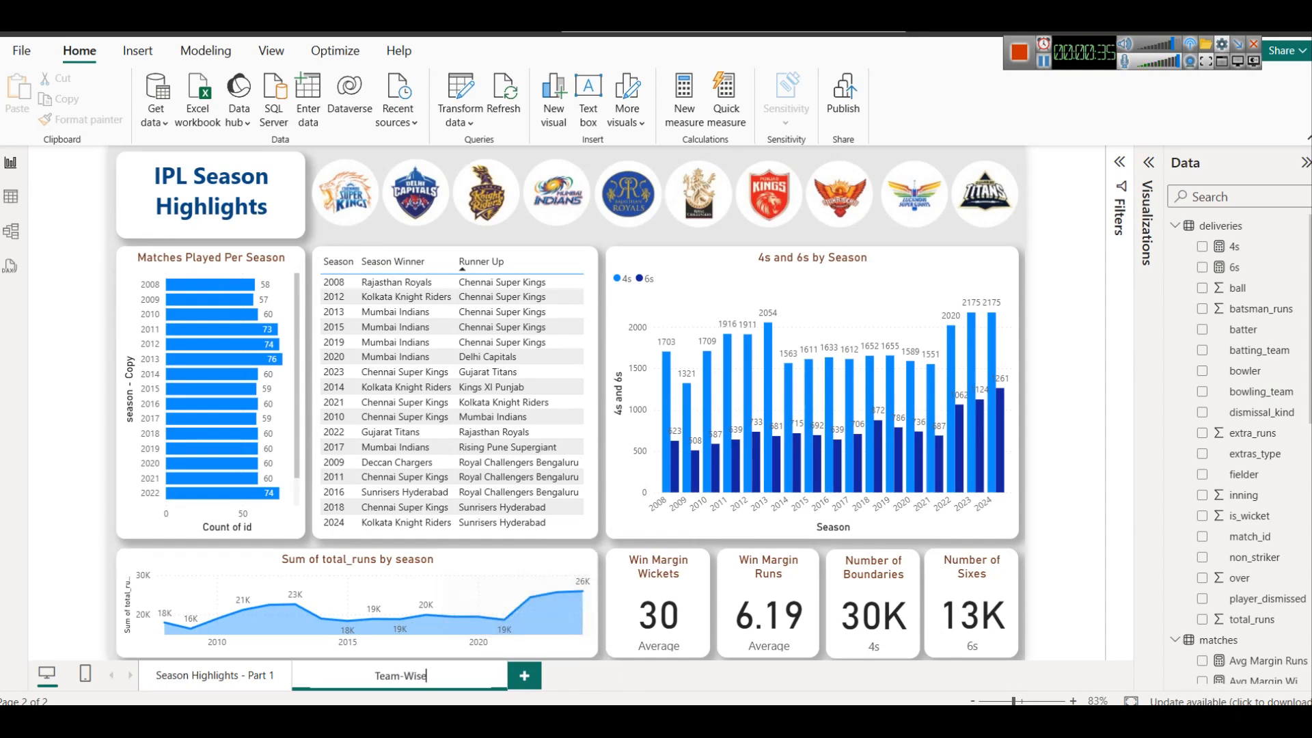
key(alt+Tab)
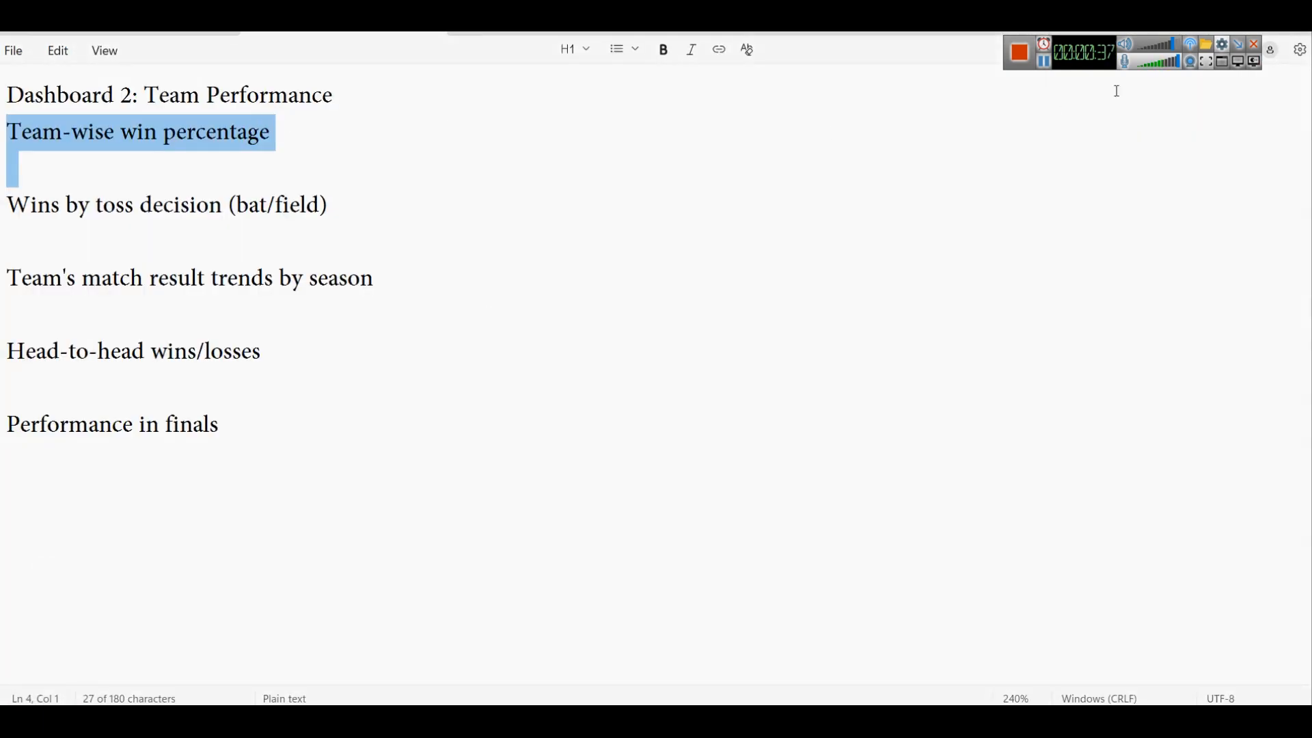
key(alt+Tab)
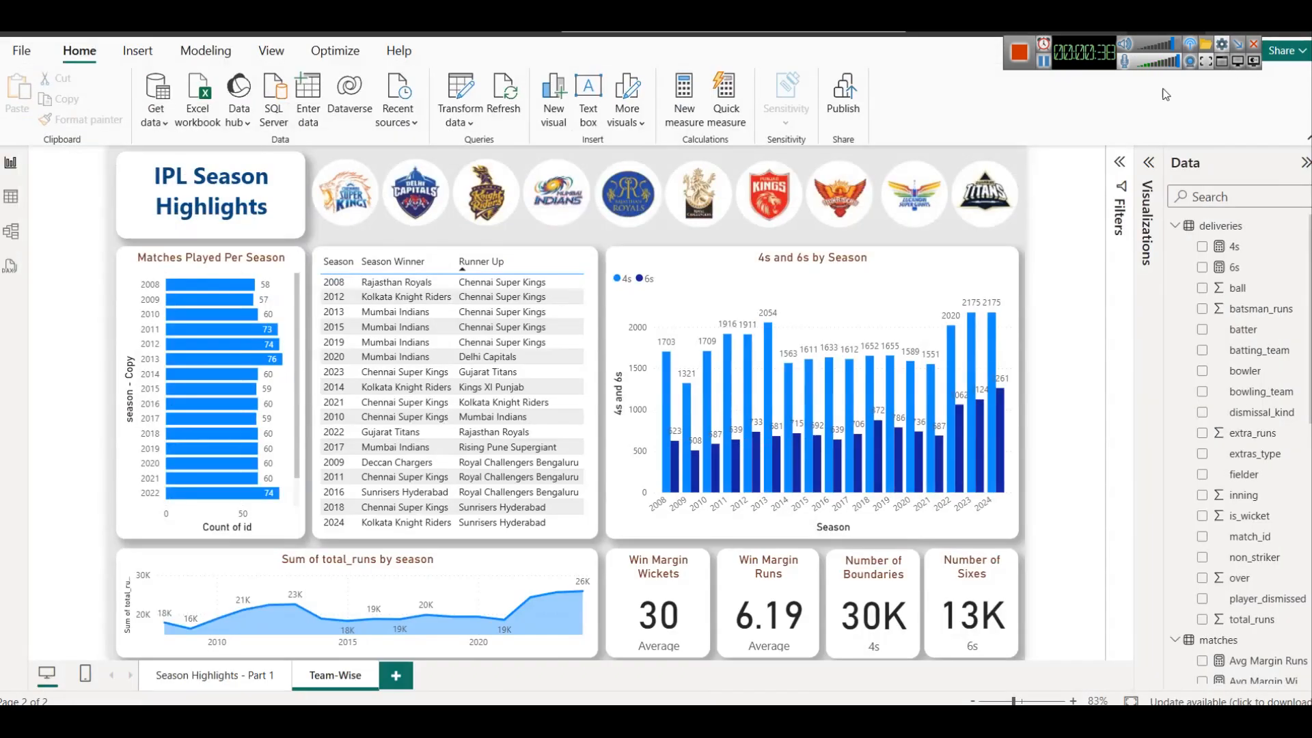
Rename the duplicated report page as "Team Performance Insights" and copy the name
right_click(336, 680)
click(369, 635)
text(Team Performance)
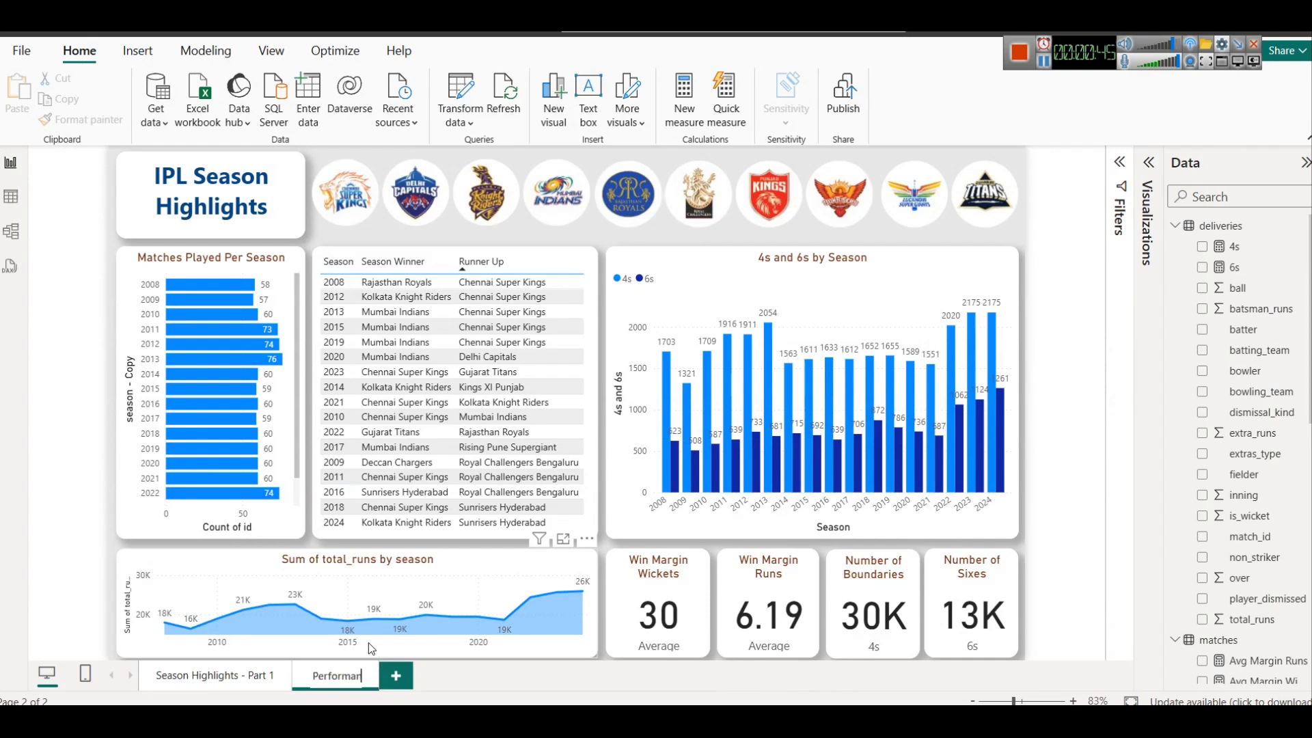
text( Insights)
key(ctrl+a)
key(ctrl+c)
key(Return)
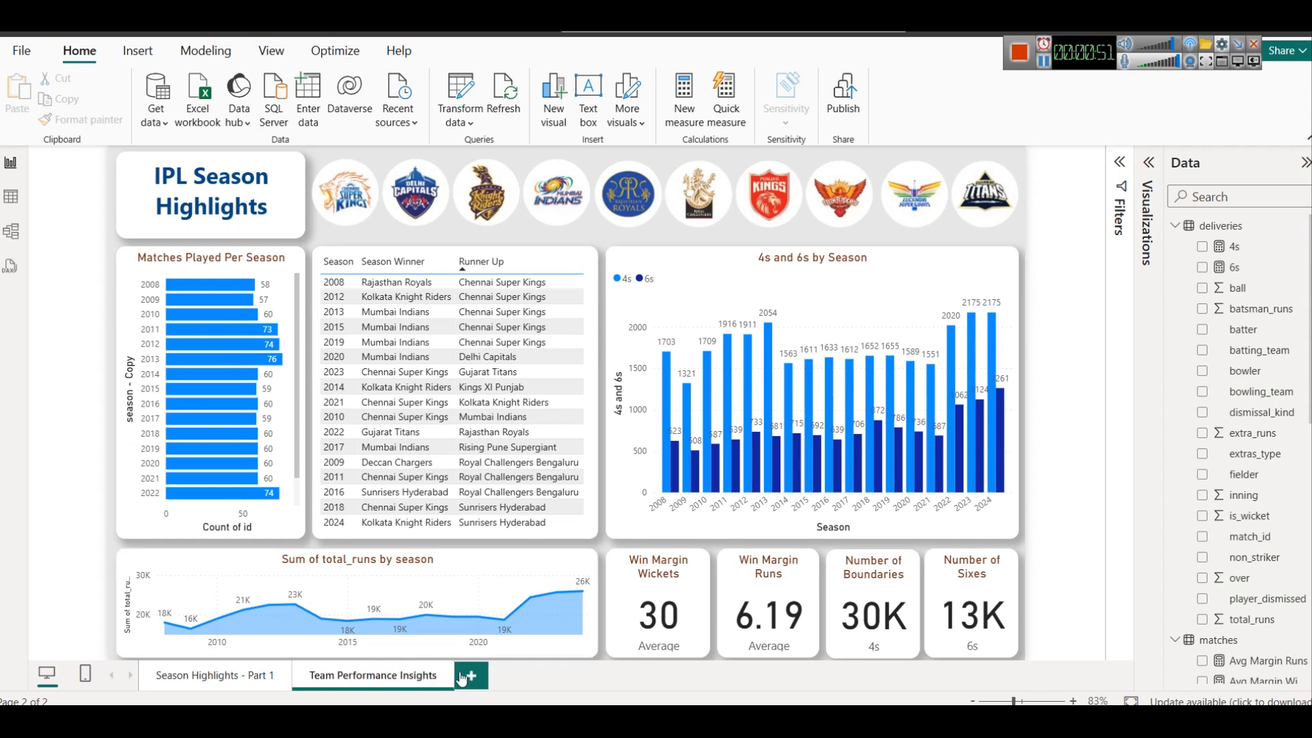
Try to replace the whole "IPL Season Highlights" title with the copied page name
click(234, 178)
key(ctrl+a)
key(ctrl+v)
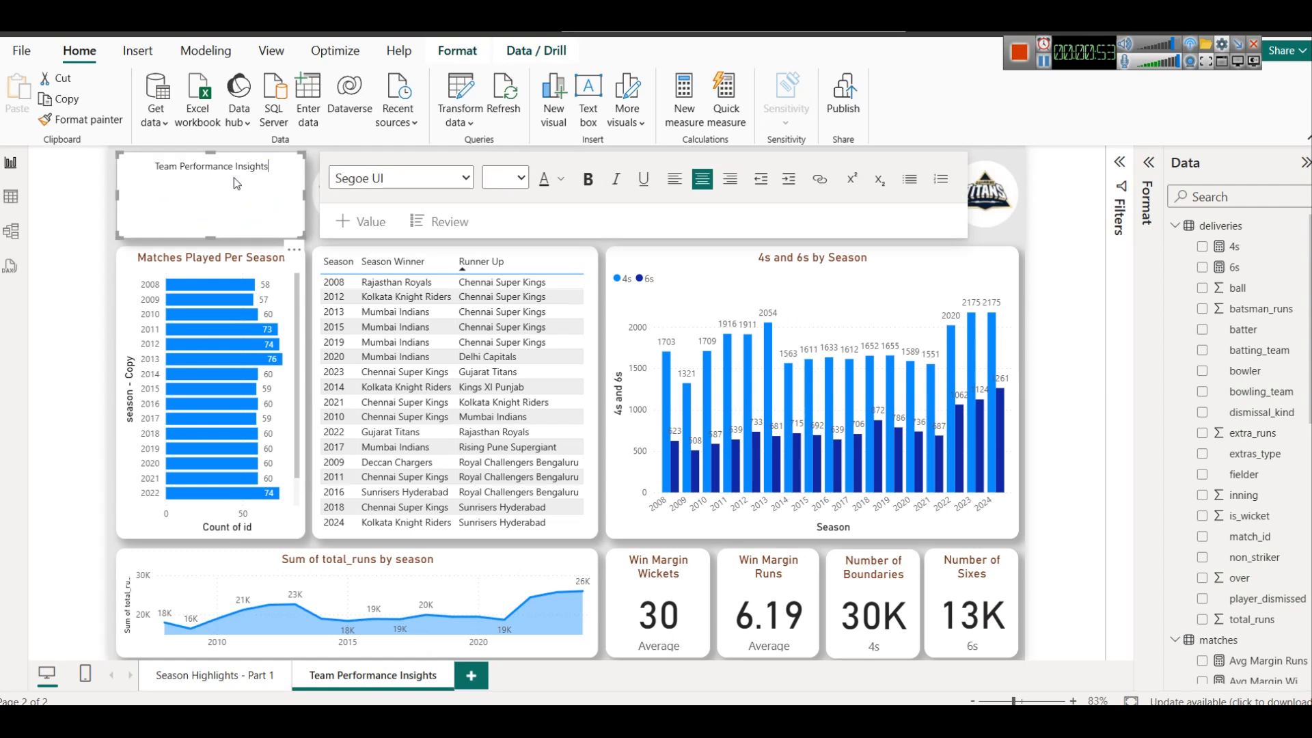
key(ctrl+a)
key(ctrl+z)
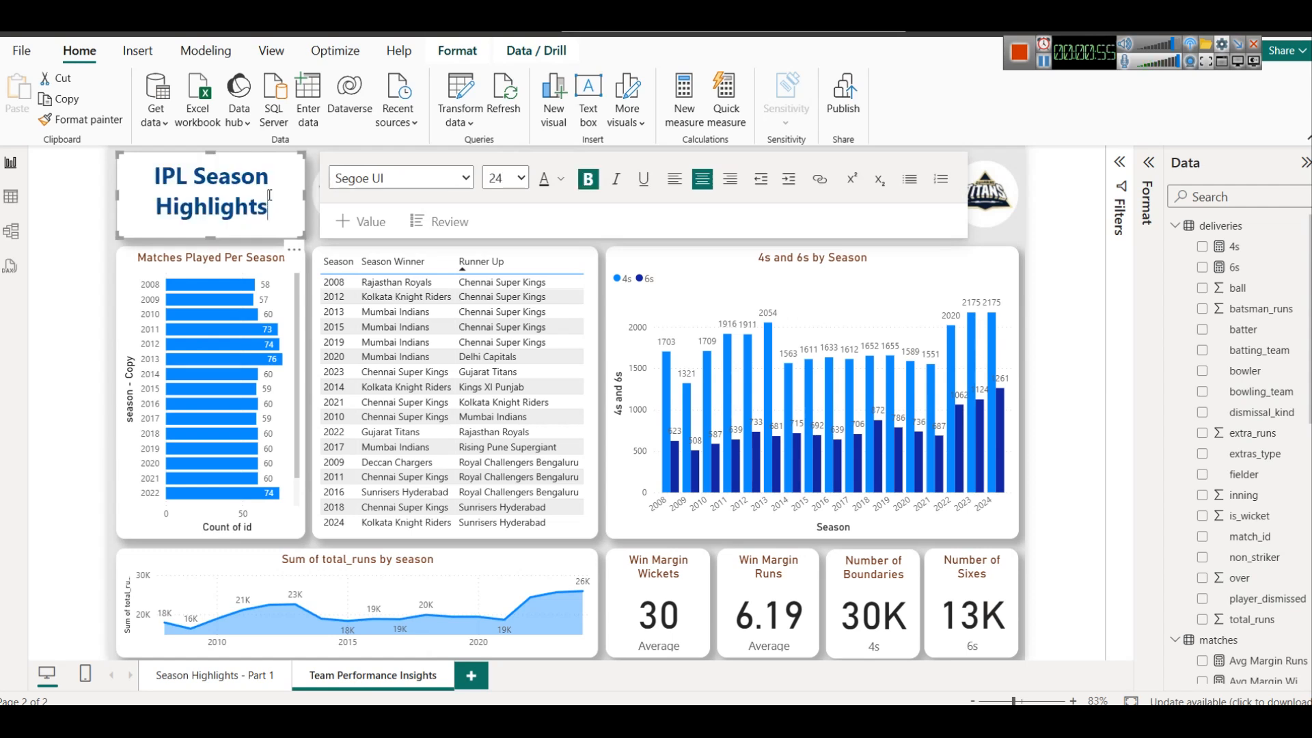
Replace the "IPL Season Highlights" title text with "Team Performance Insights" and remove the leftover character
drag(270, 208, 157, 177)
key(ctrl+v)
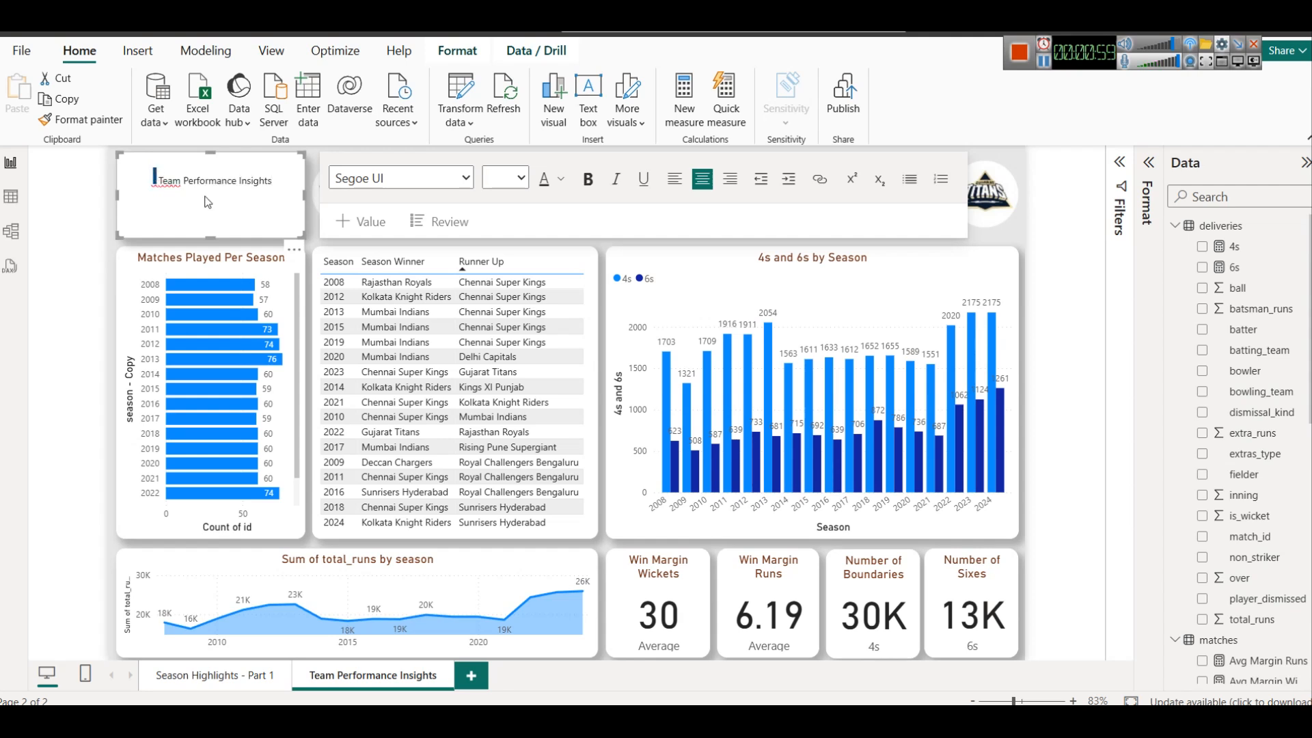
key(BackSpace)
Colour the whole title text dark blue and set its font size to 24
key(ctrl+a)
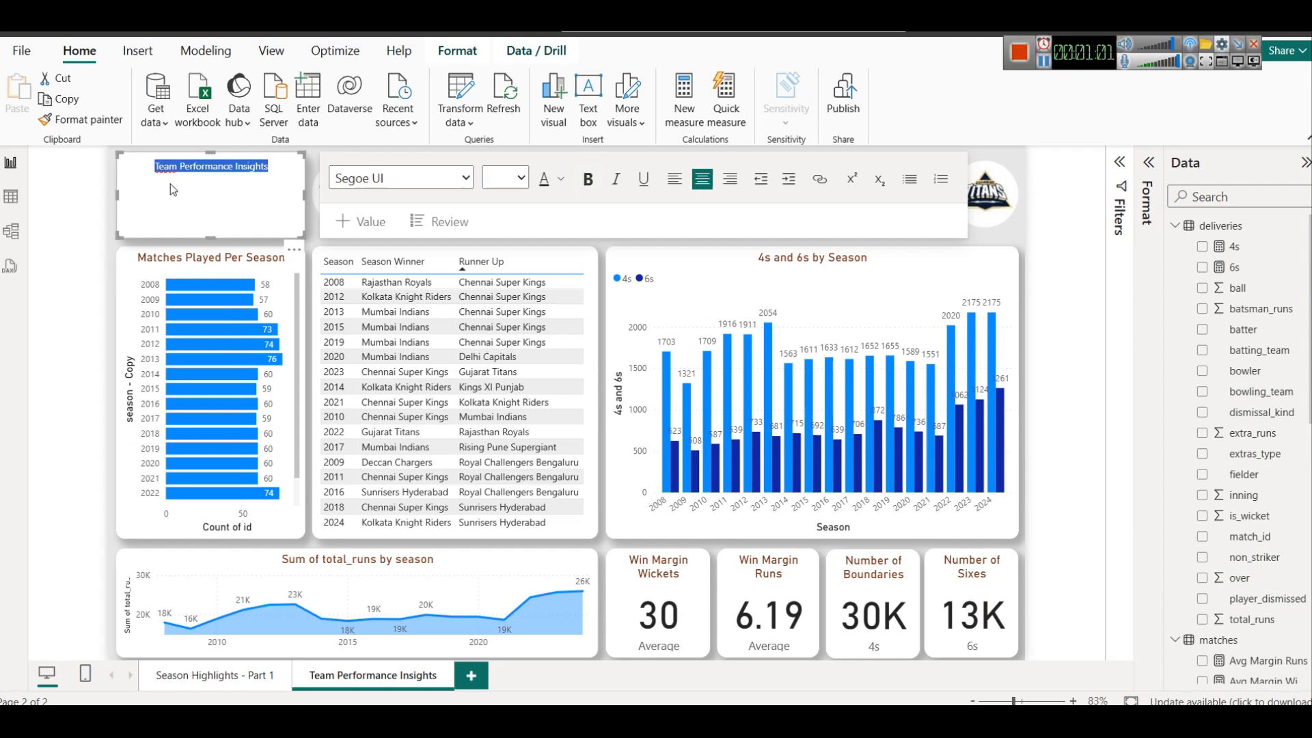
click(562, 179)
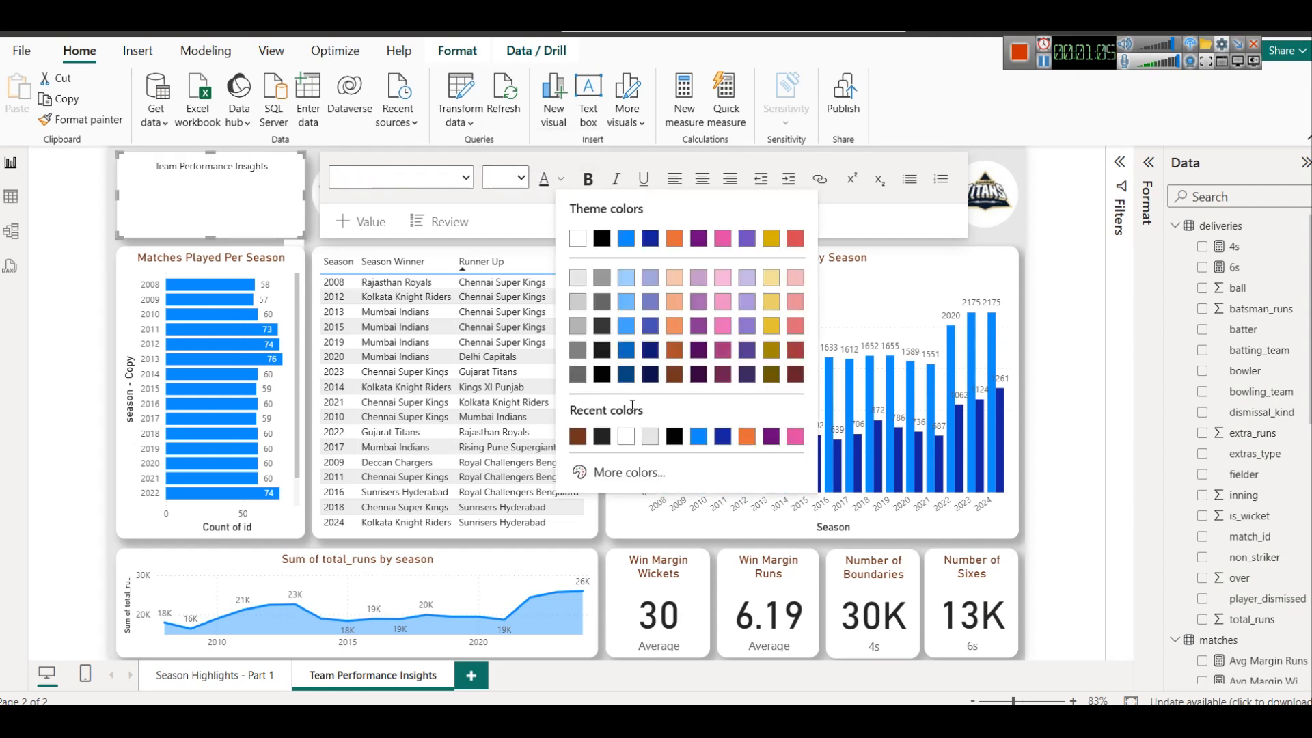
click(627, 378)
click(522, 181)
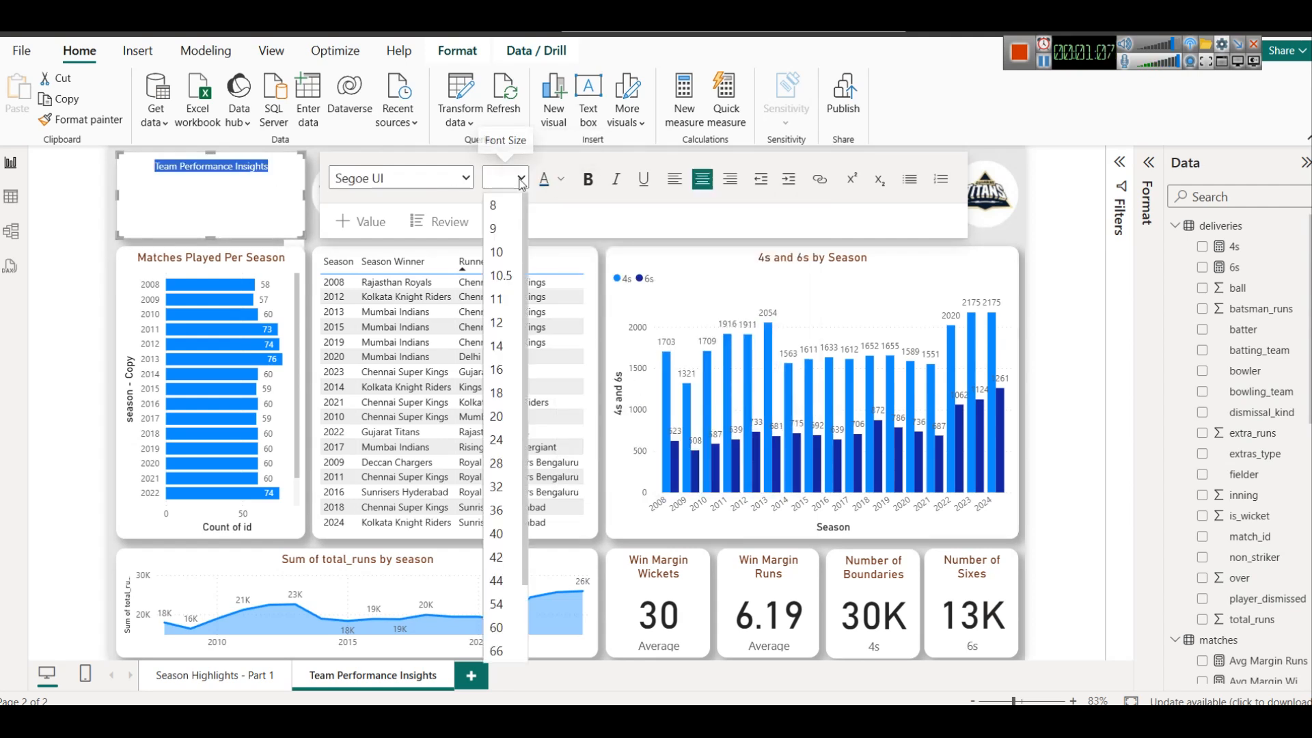
click(506, 486)
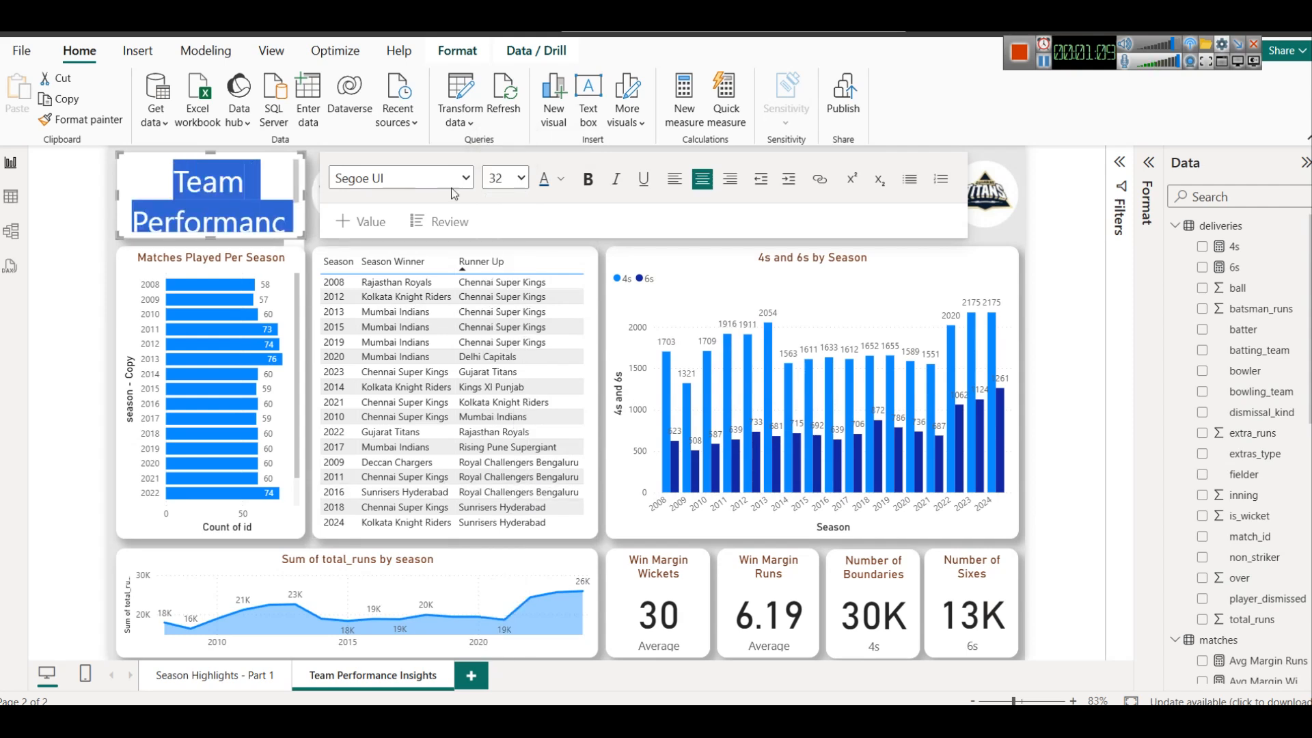
click(521, 179)
click(506, 464)
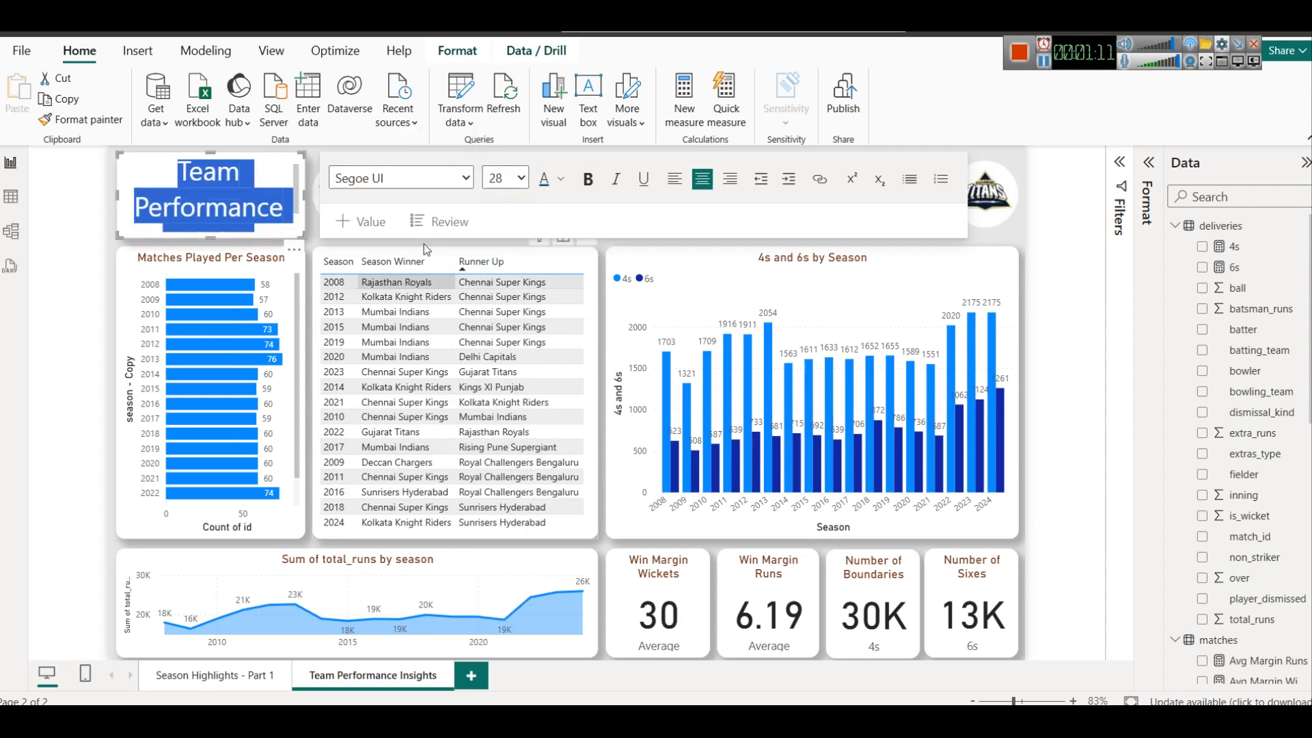
click(521, 180)
click(510, 442)
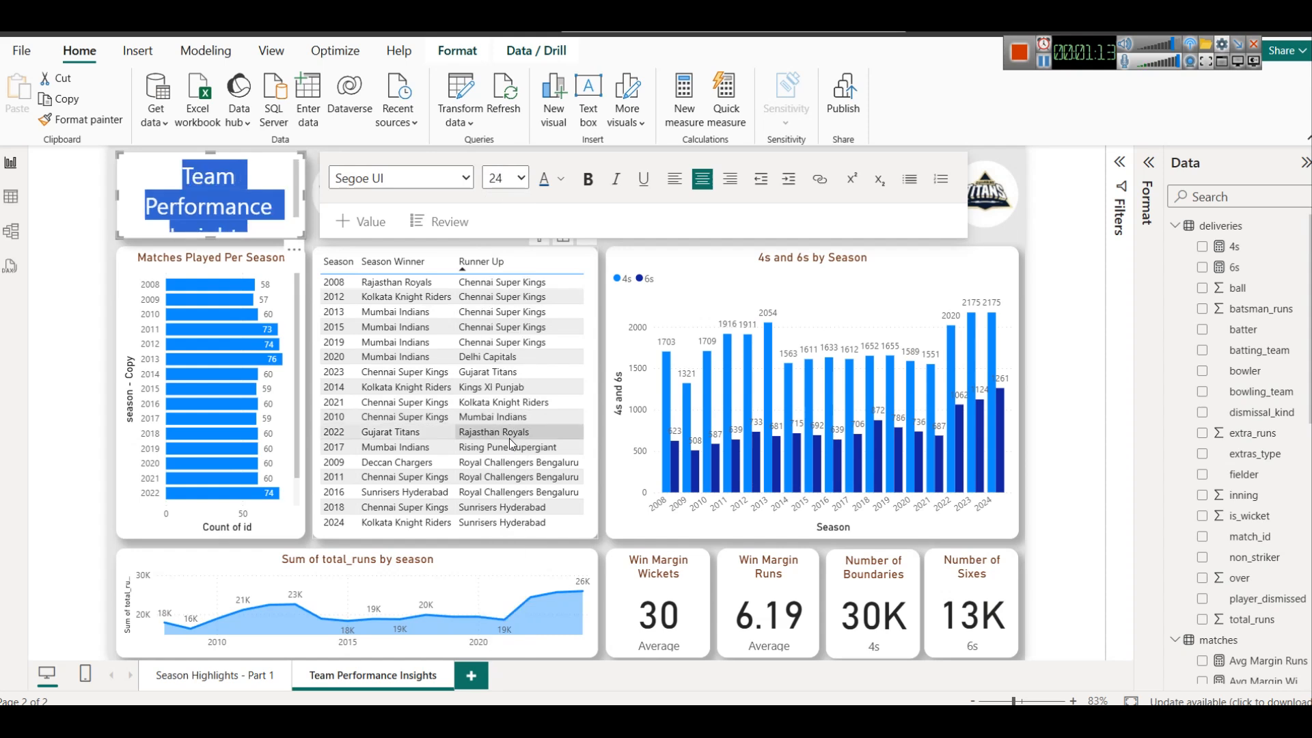
Make the whole page title bold and deselect its text box
click(227, 198)
key(ctrl+a)
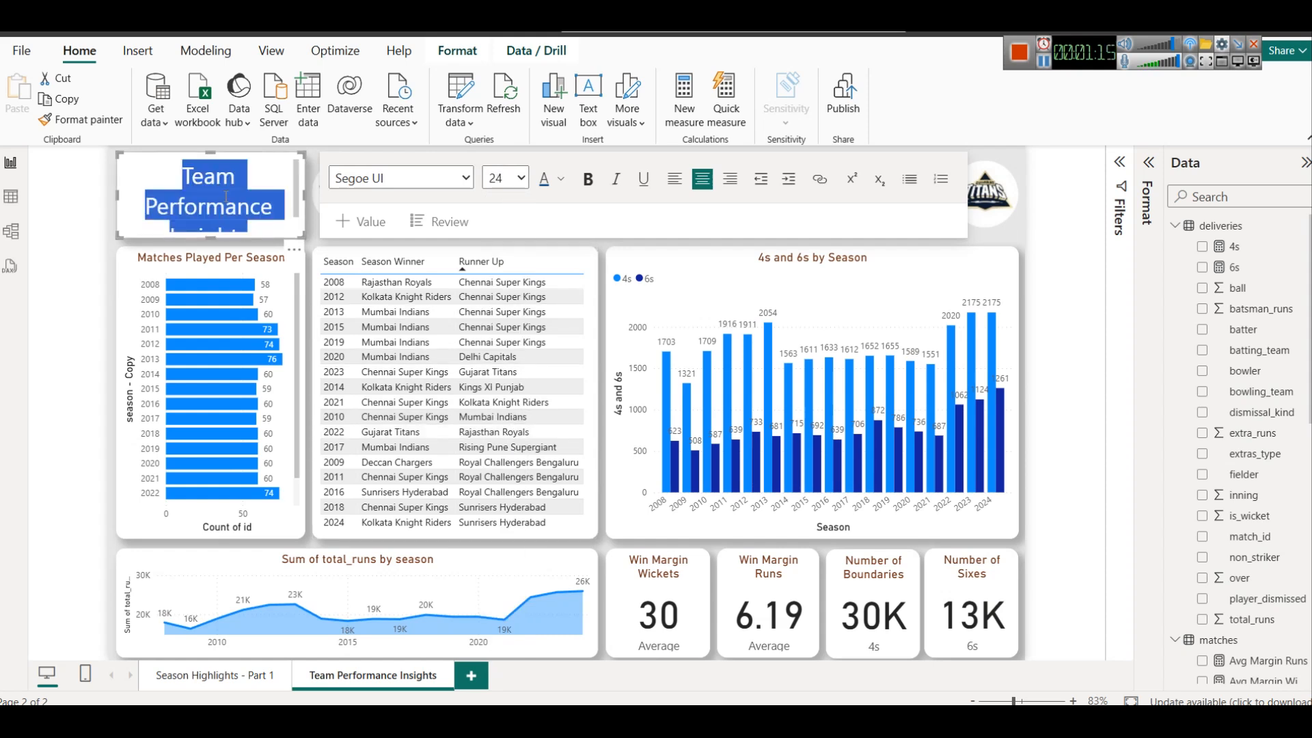
key(ctrl+b)
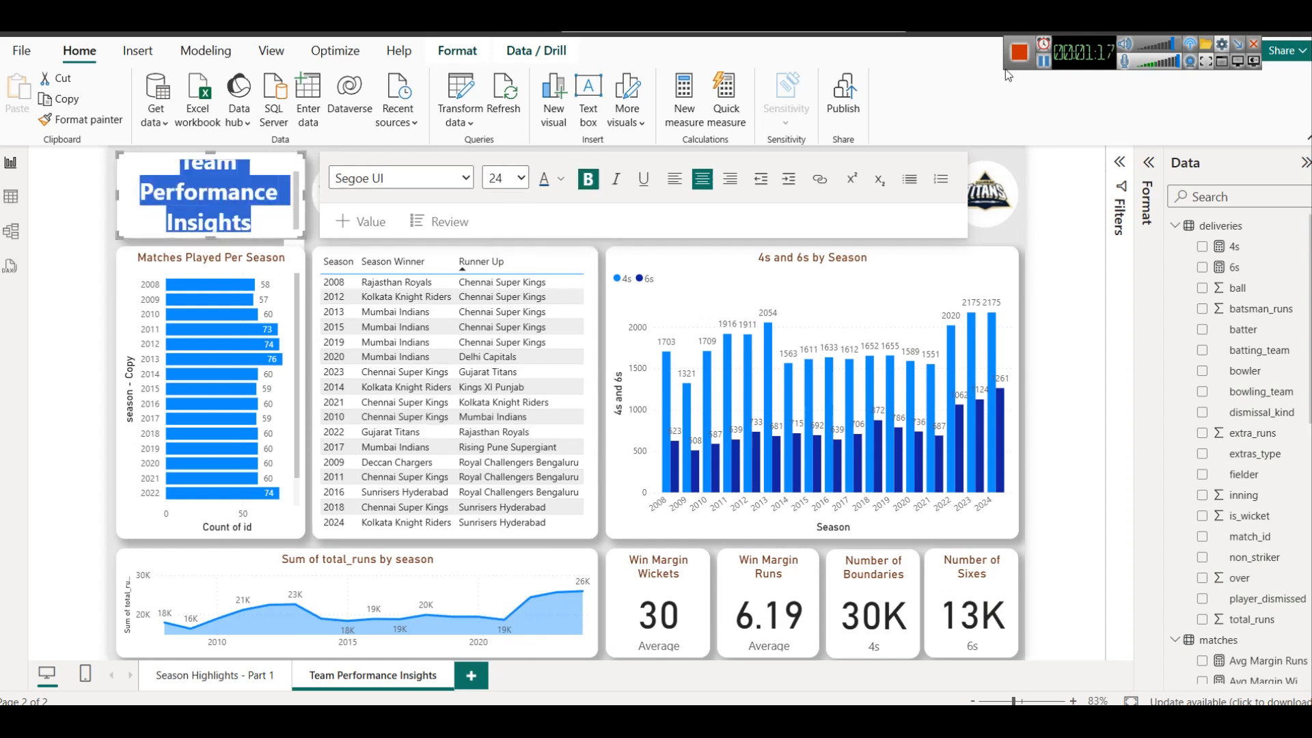
click(267, 164)
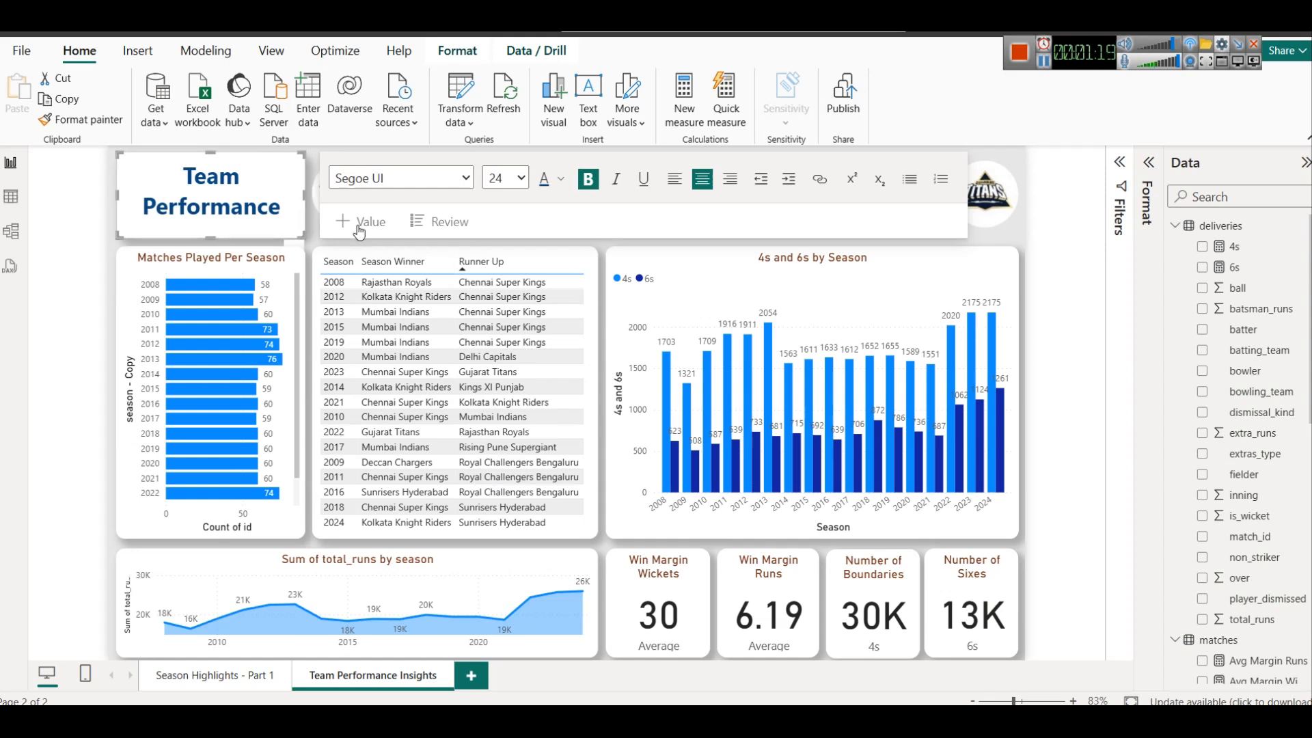
click(321, 242)
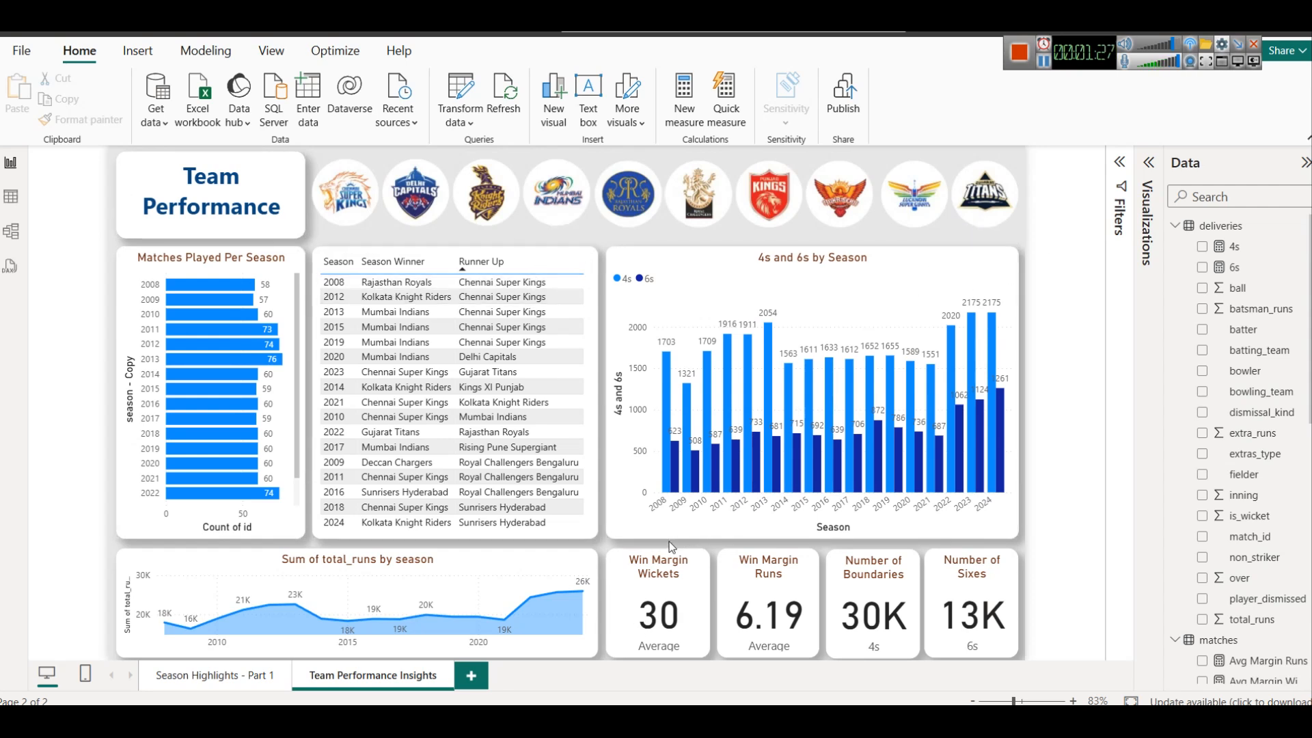
Check the win-percentage item in the dashboard notes and examine the team1 and team2 columns of matches.csv in Excel
key(alt+Tab)
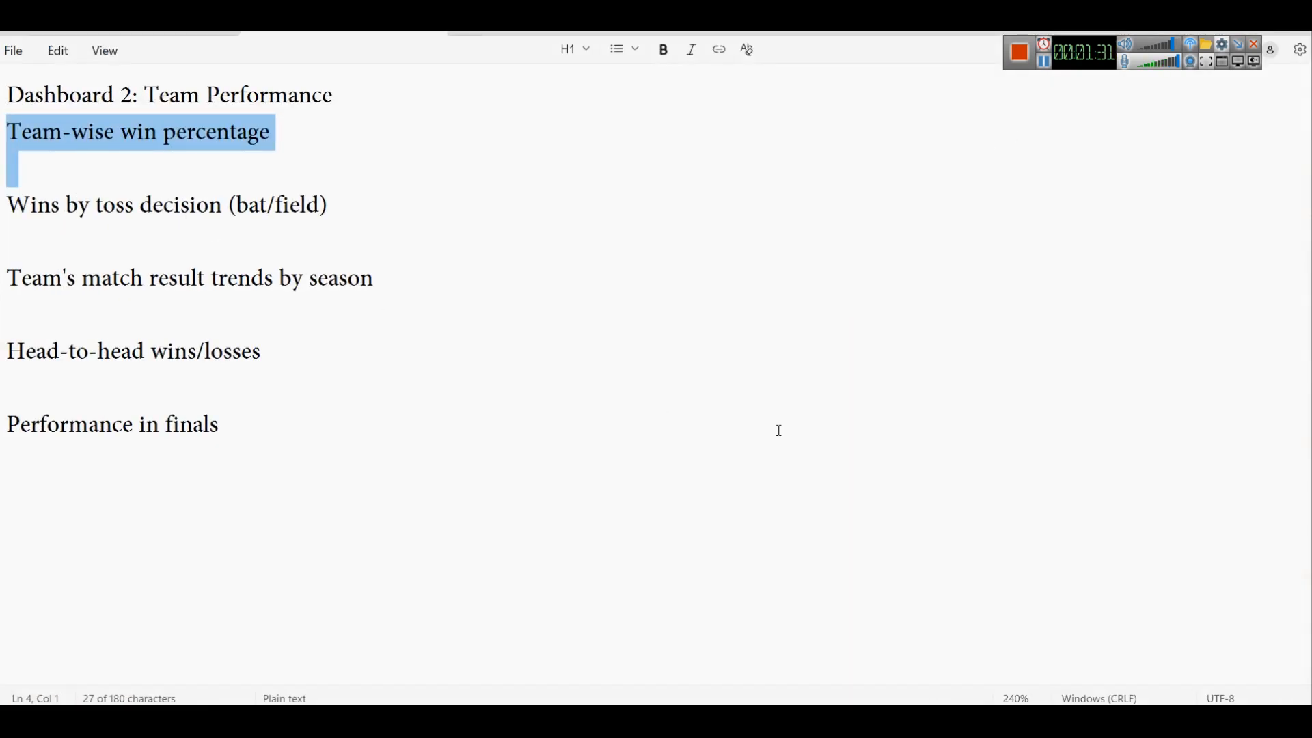
mouse_move(634, 721)
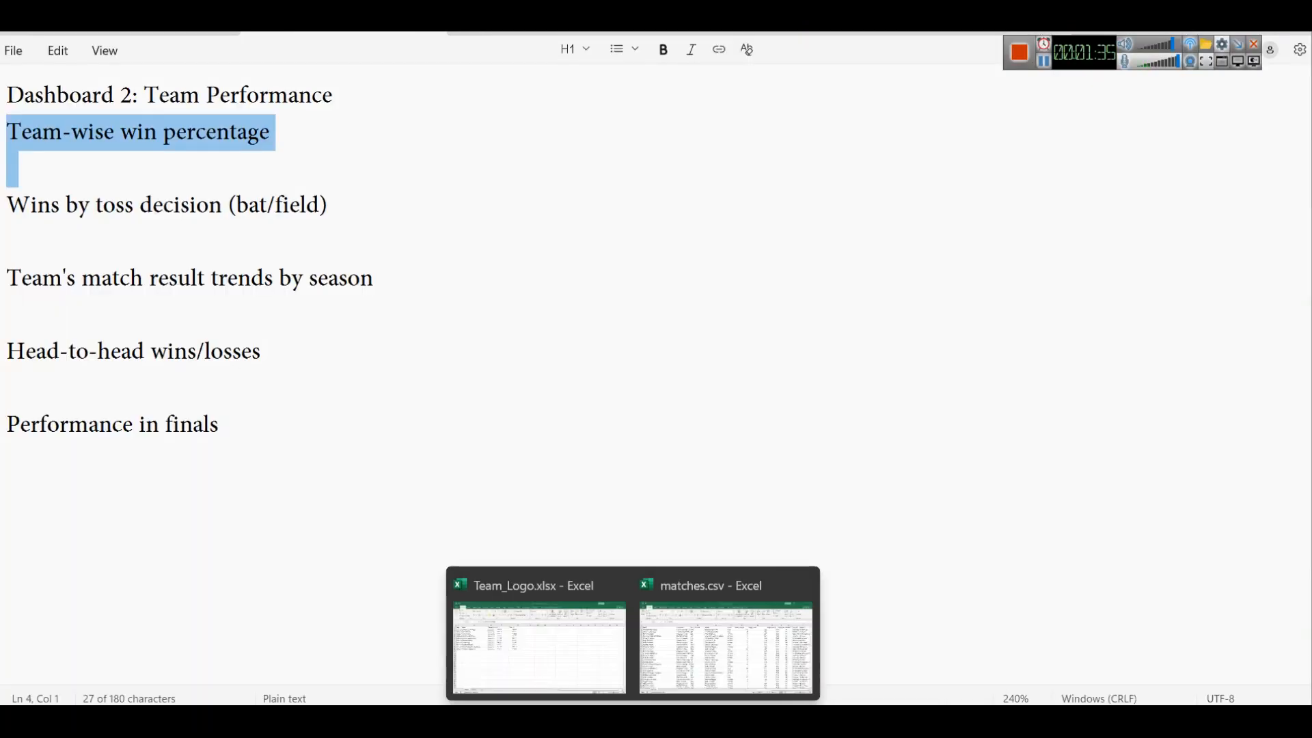
click(704, 674)
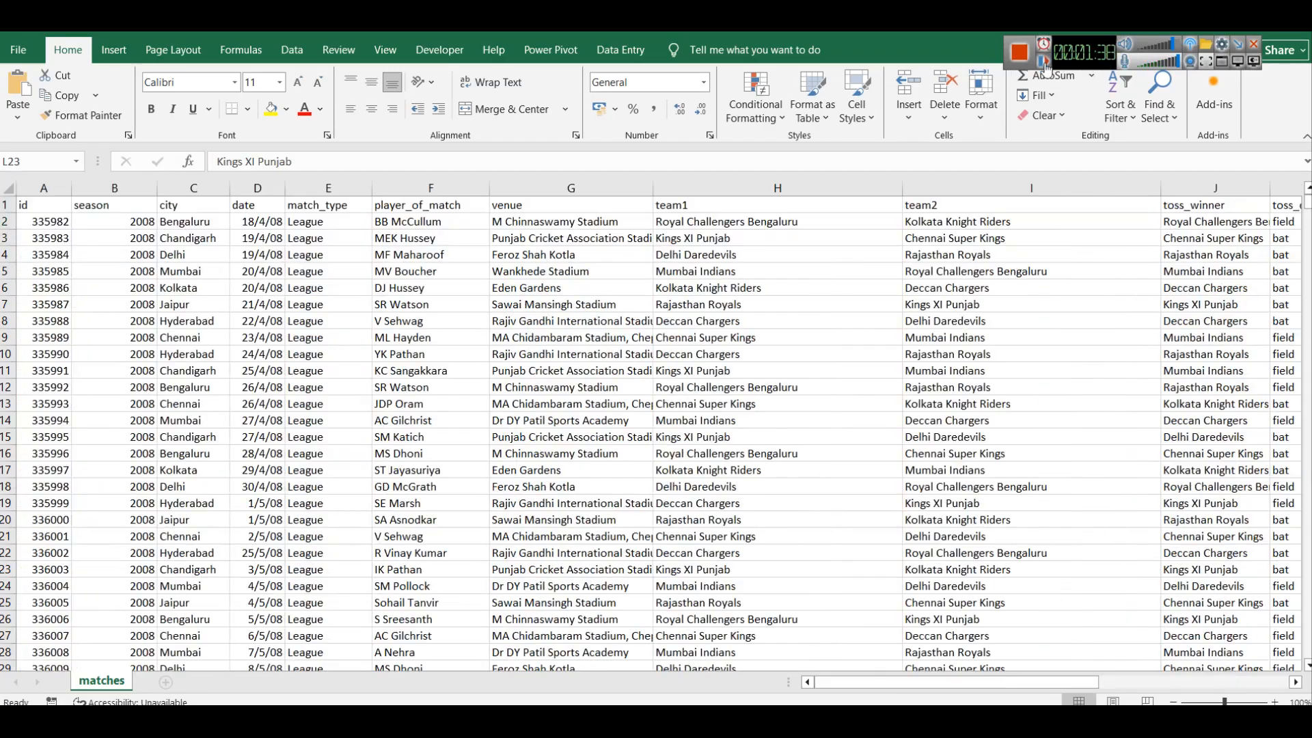
click(695, 277)
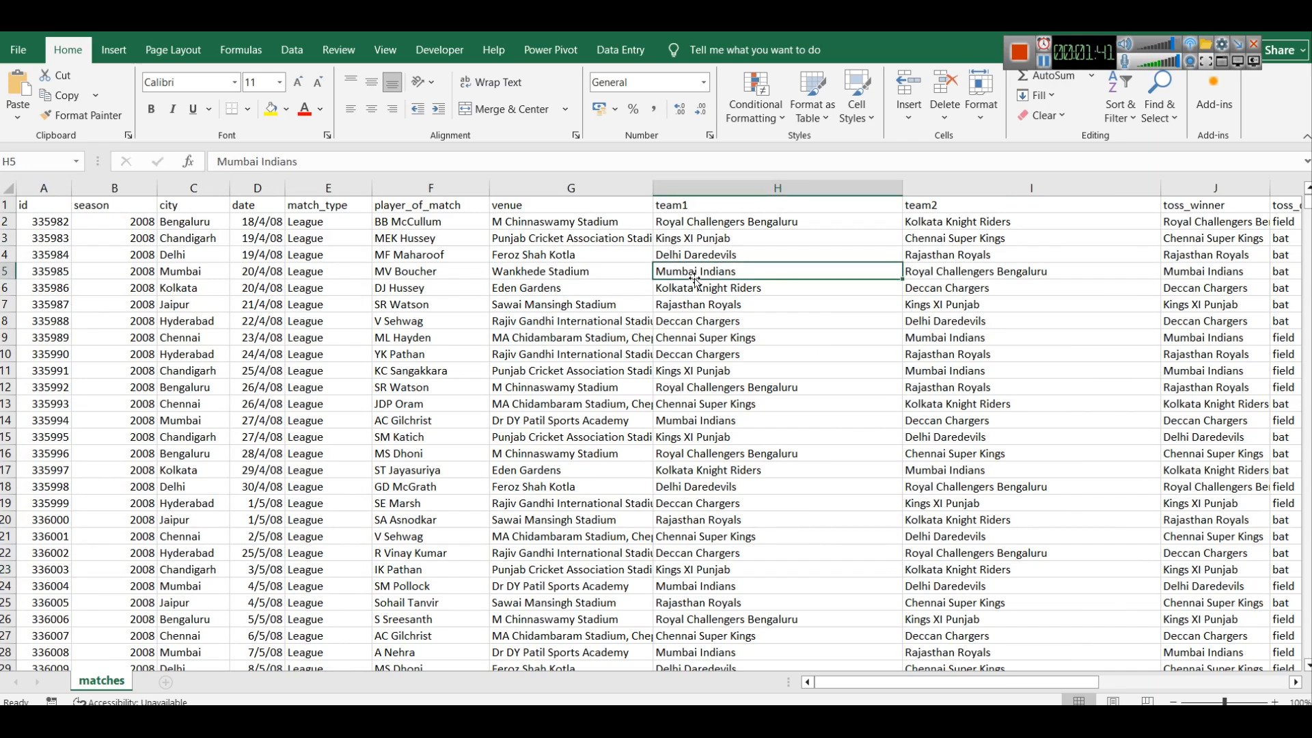
click(738, 187)
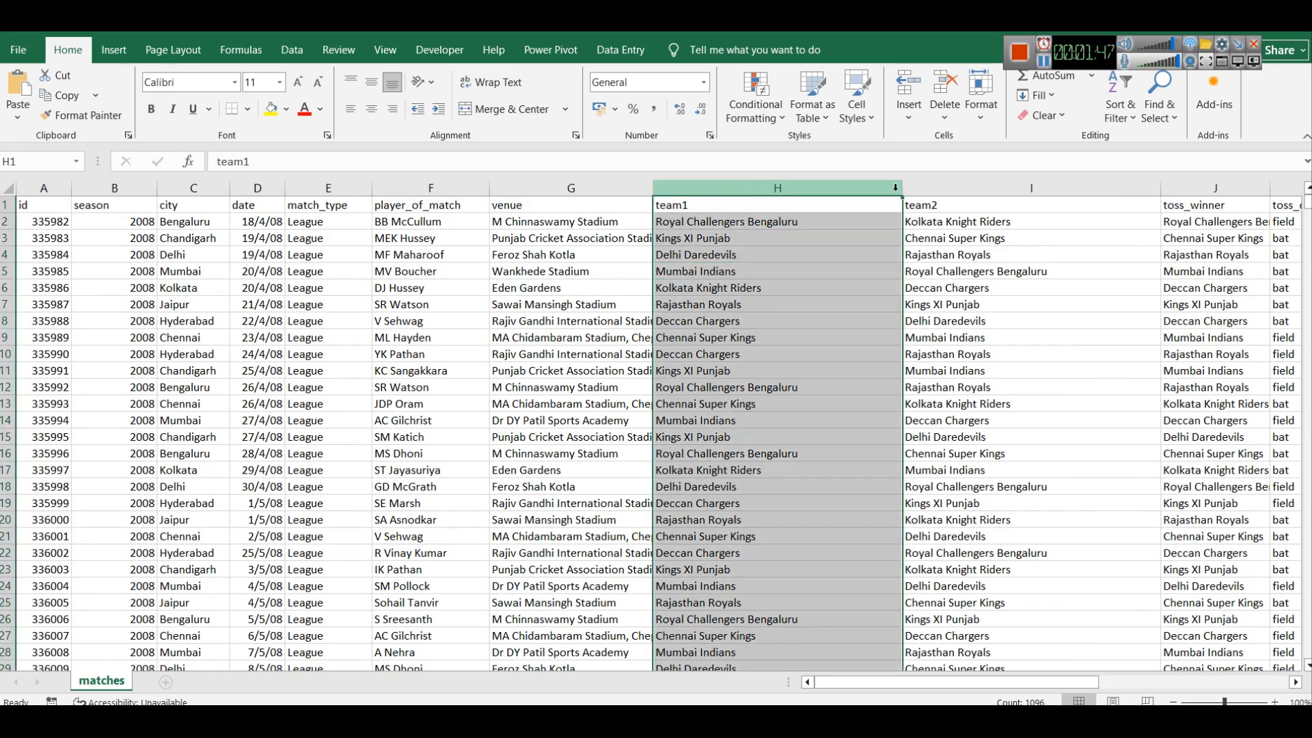
click(946, 186)
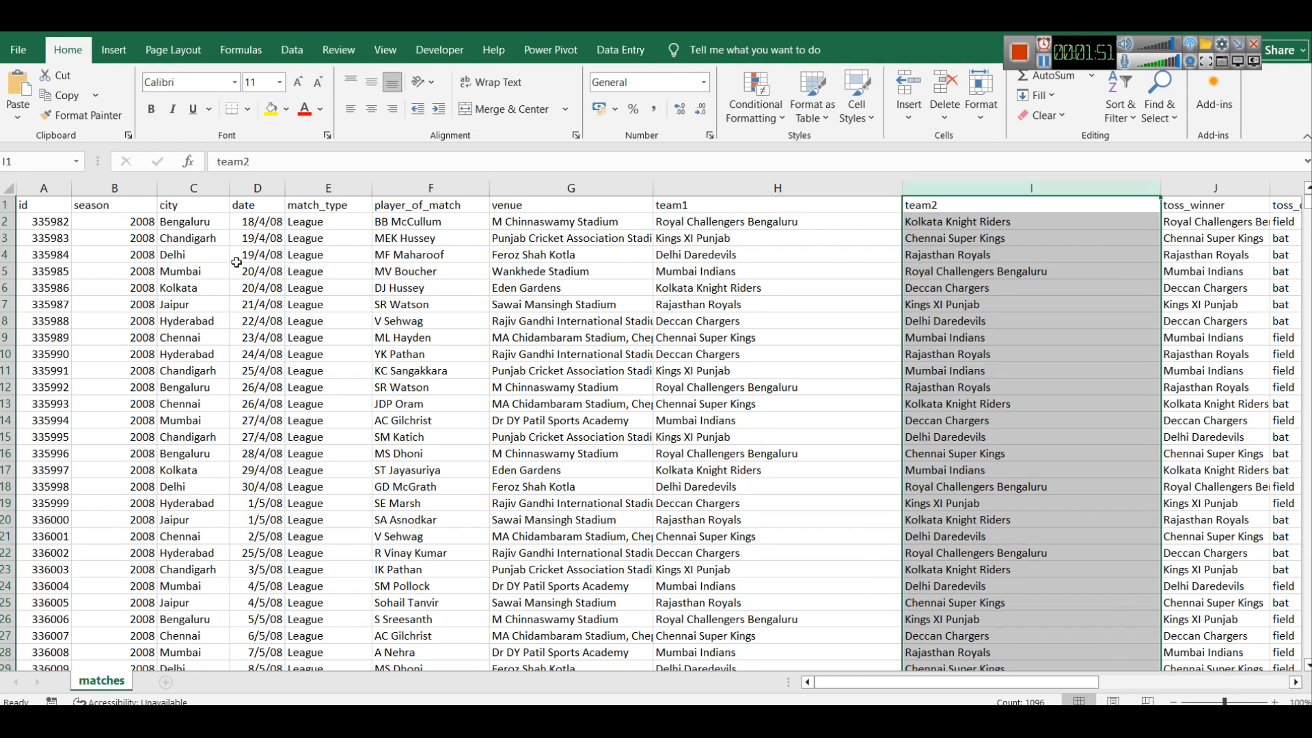
click(767, 219)
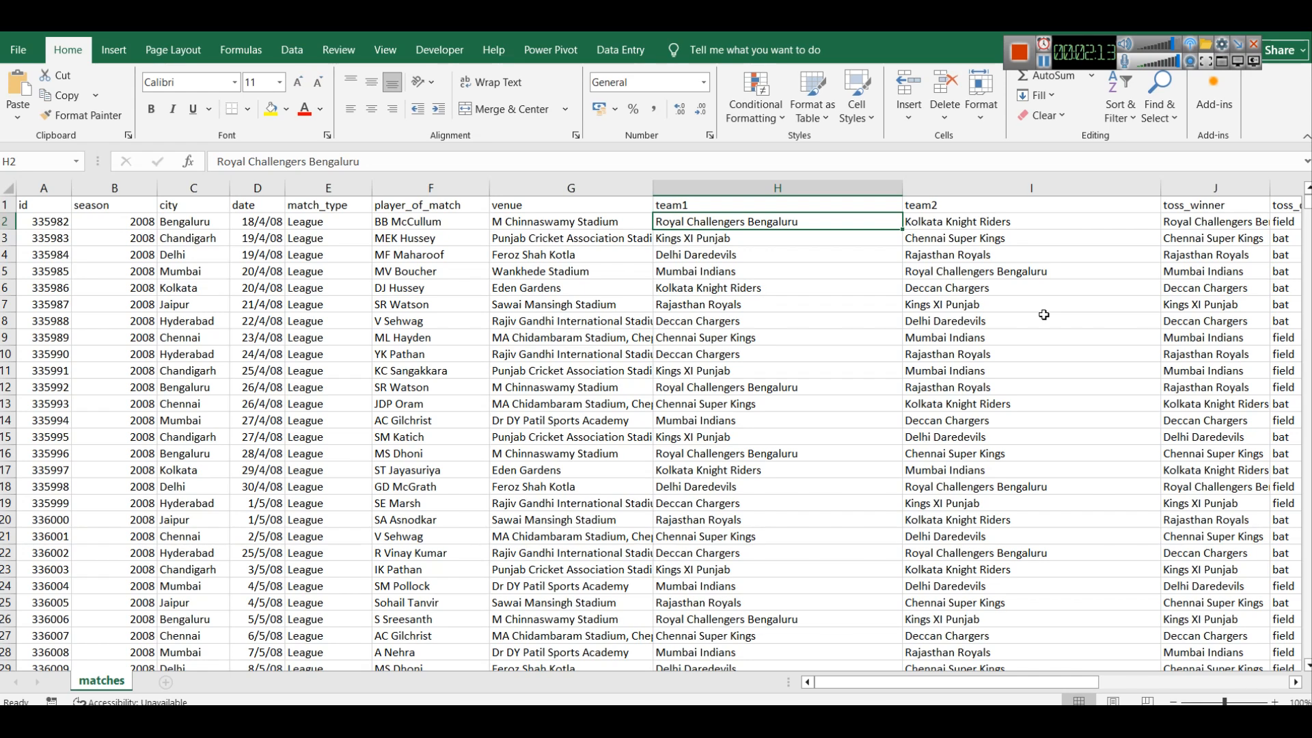
Switch to Power BI and enter a calculated table AllMatches that unions matches[team1] and matches[team2] as "team", each with matches[id] as "id"
key(alt+Tab)
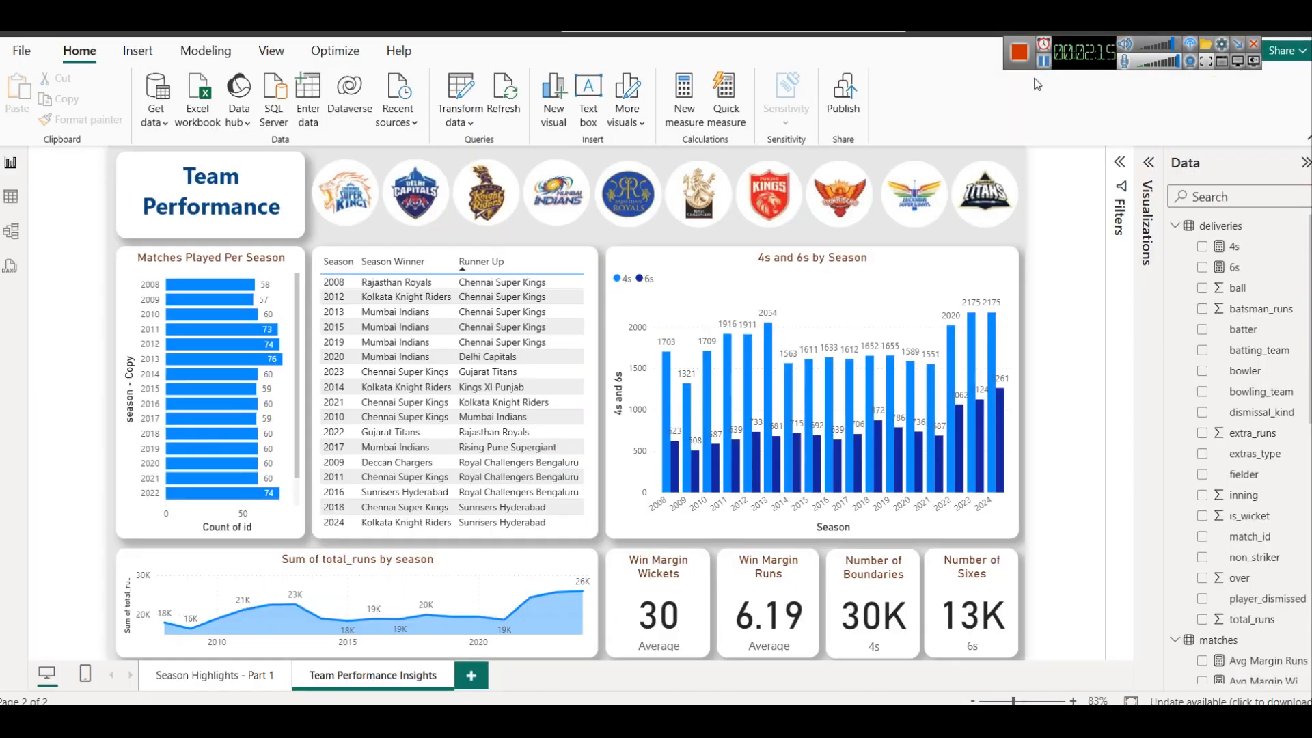
scroll(1302, 437, down, 3)
scroll(1303, 449, up, 3)
click(206, 51)
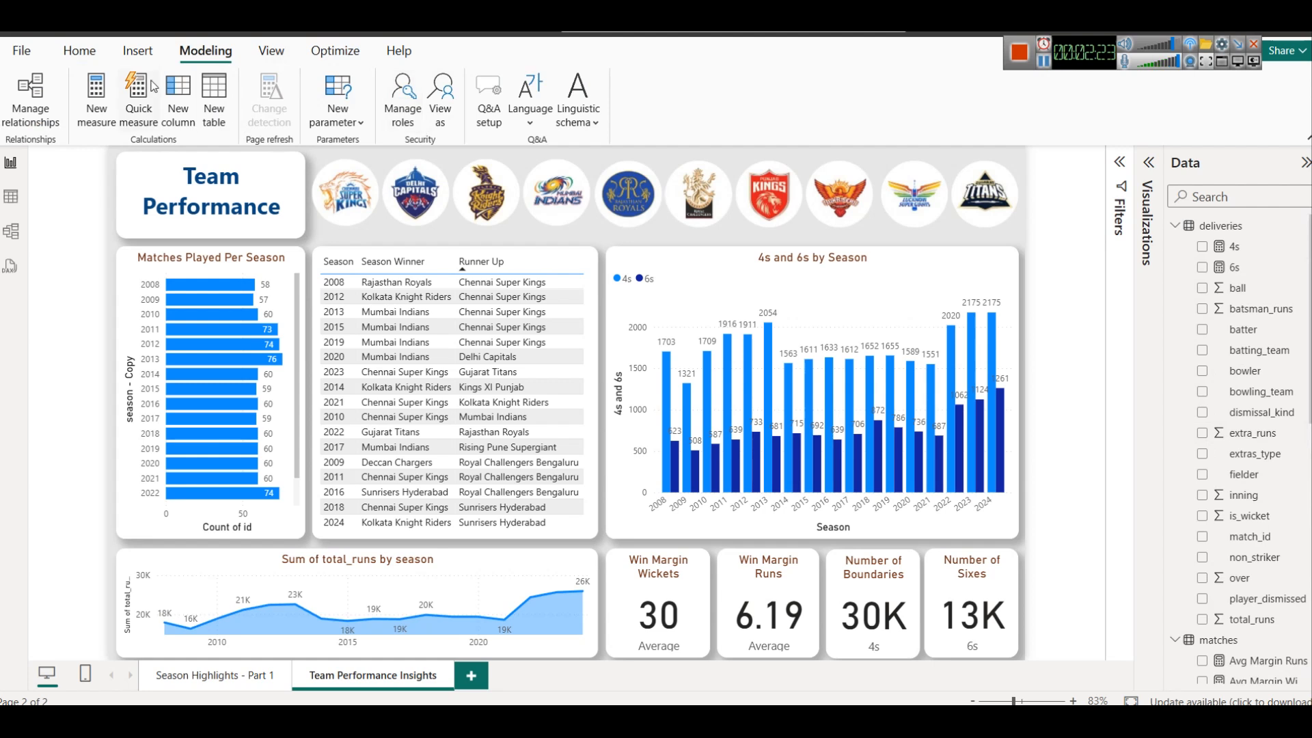
click(208, 102)
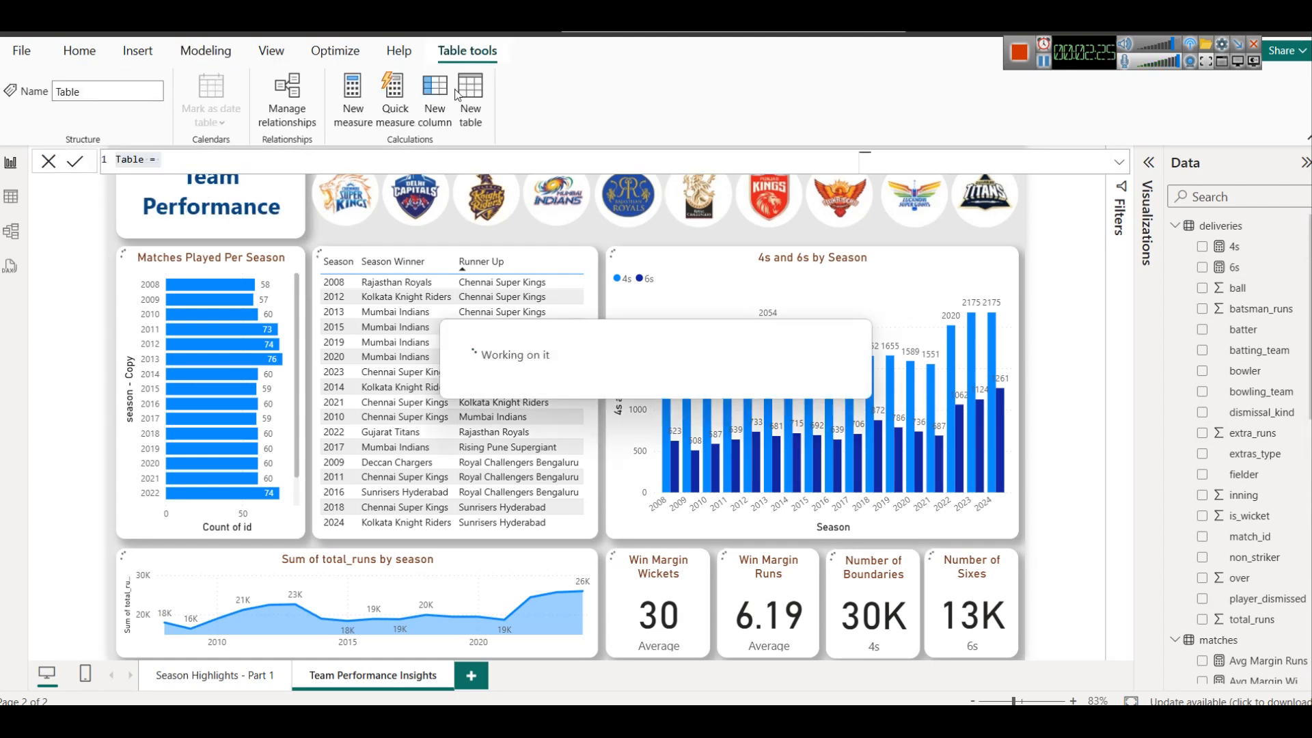
text(AllMatches = UNION (     SELECTCOLUMNS(matches, "team", matches[team1], "id", matches[id]),     SELECTCOLUMNS(matches, "team", matches[team2], "id", matches[id]) ))
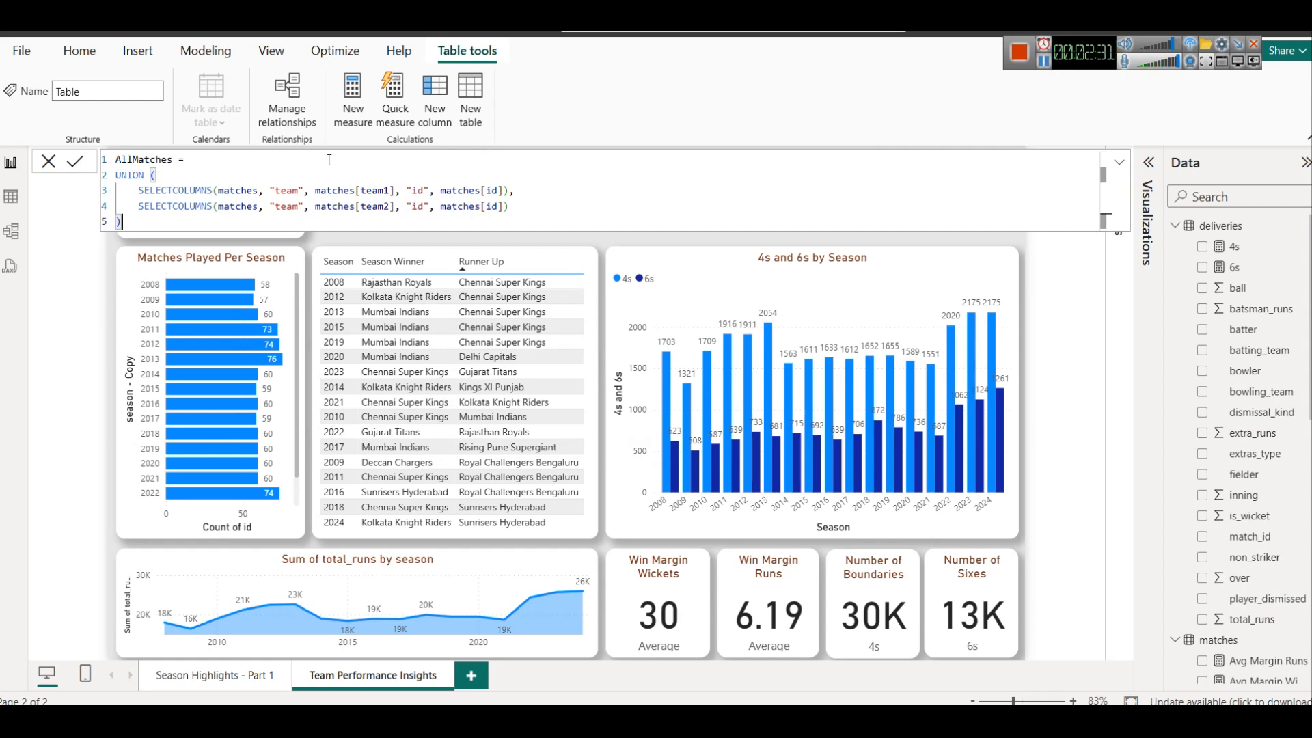
Review the table, team and id arguments in both SELECTCOLUMNS lines and commit the AllMatches formula
double_click(169, 190)
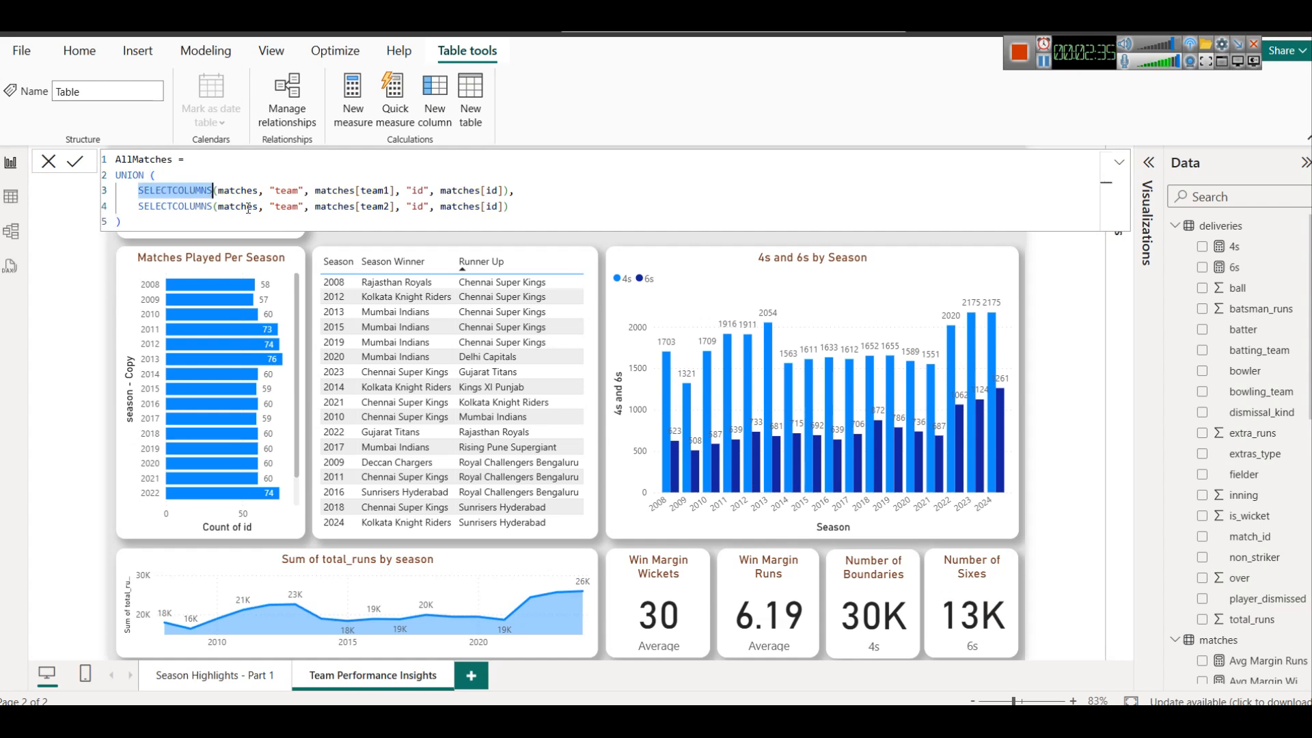
double_click(220, 191)
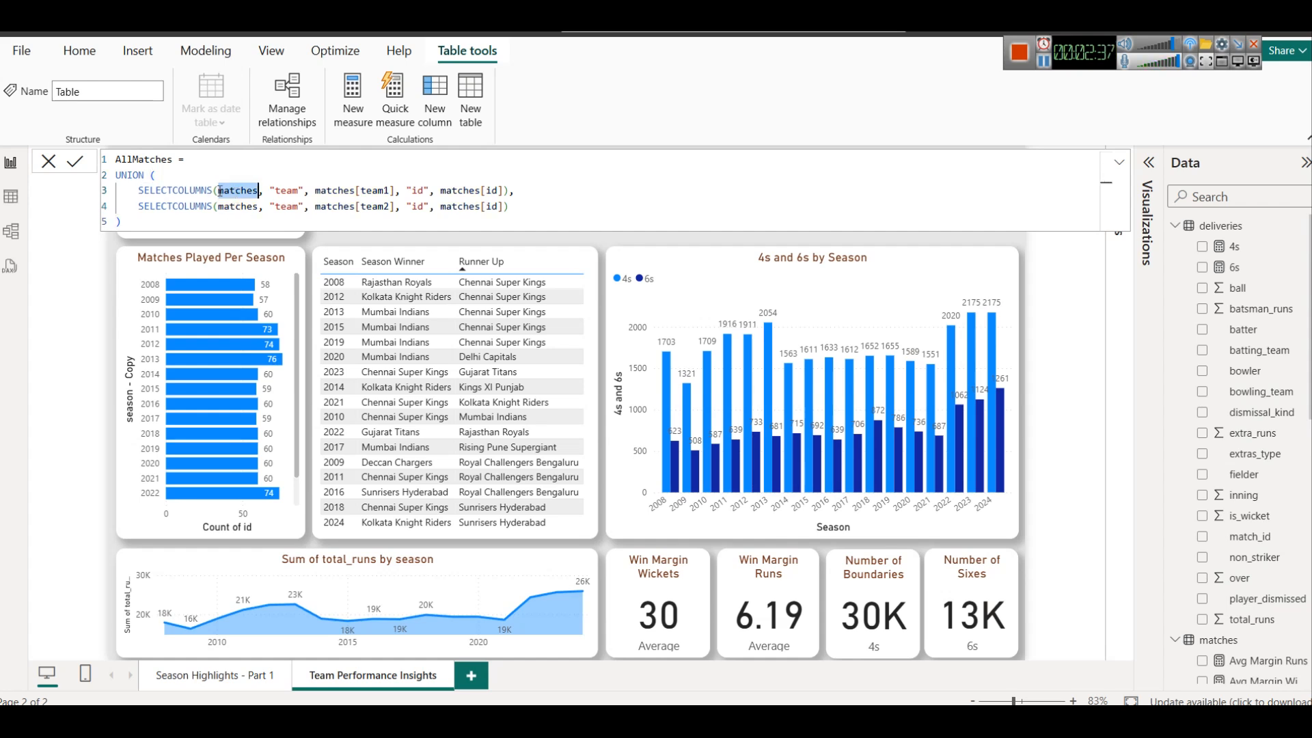
click(219, 191)
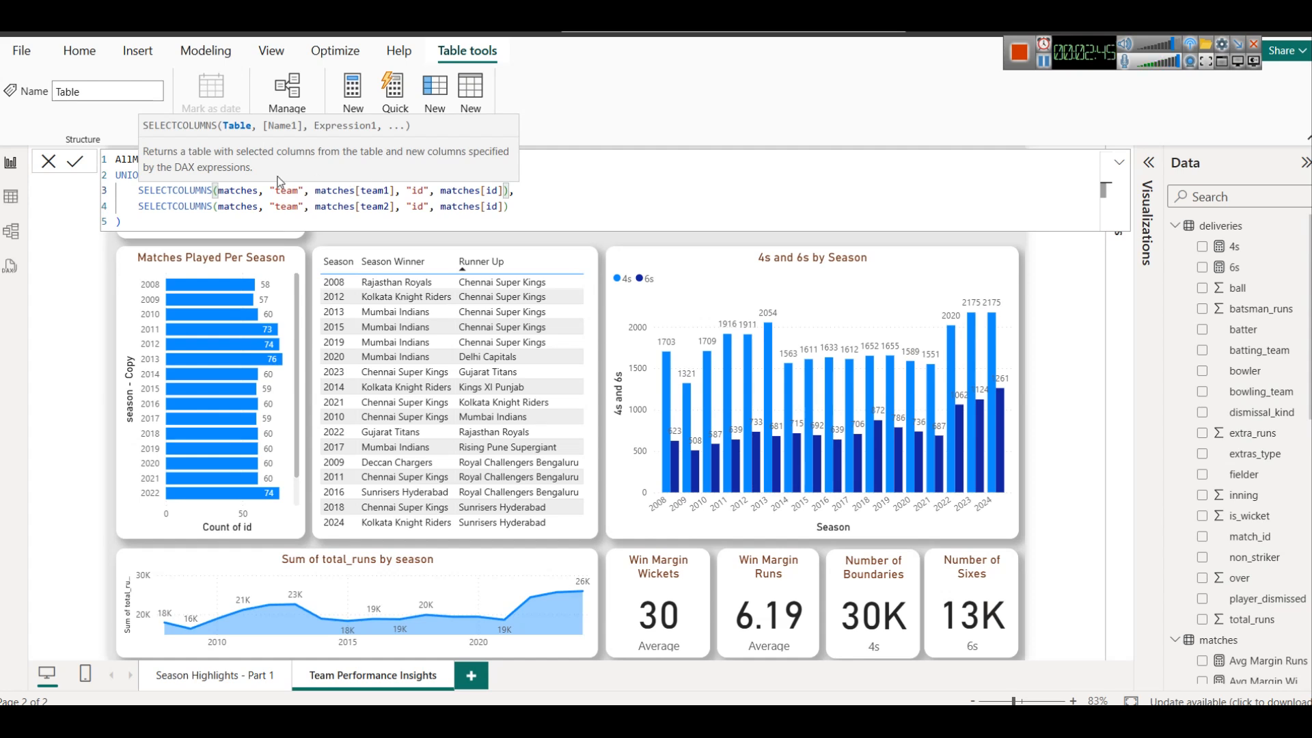
drag(361, 191, 391, 192)
double_click(417, 191)
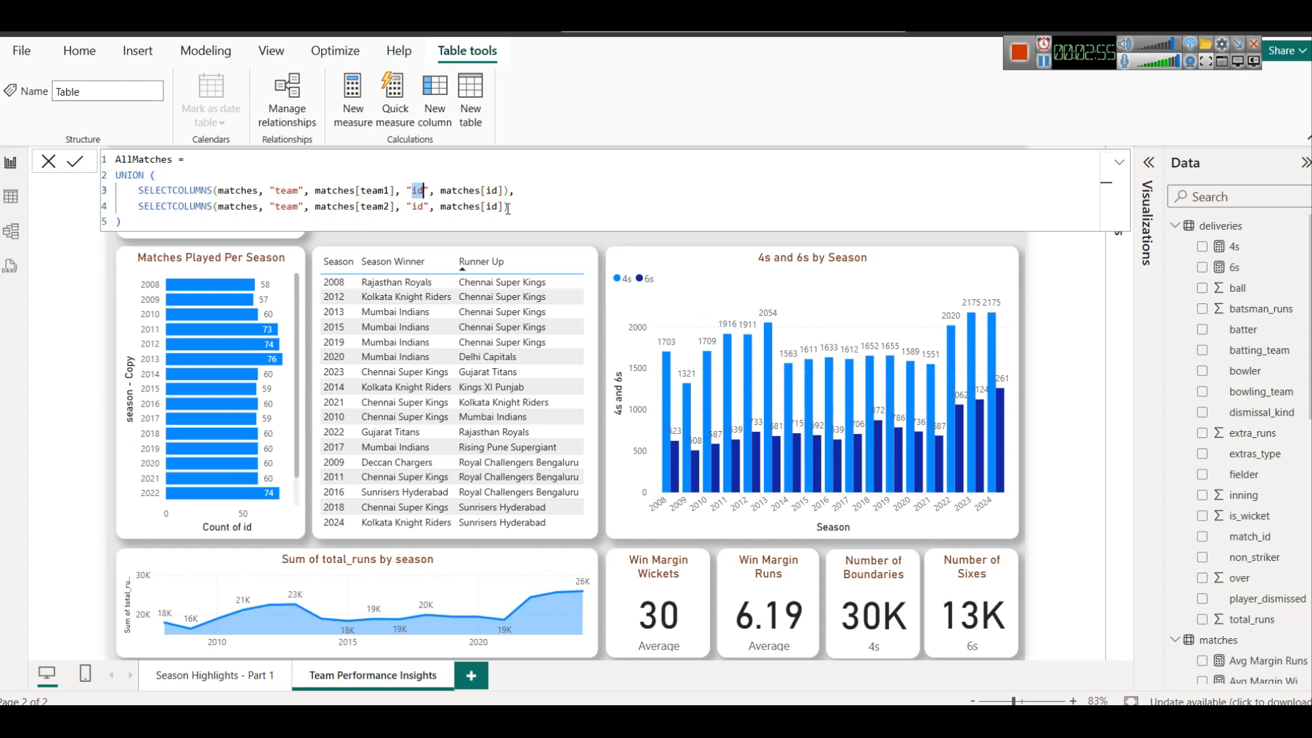
double_click(374, 207)
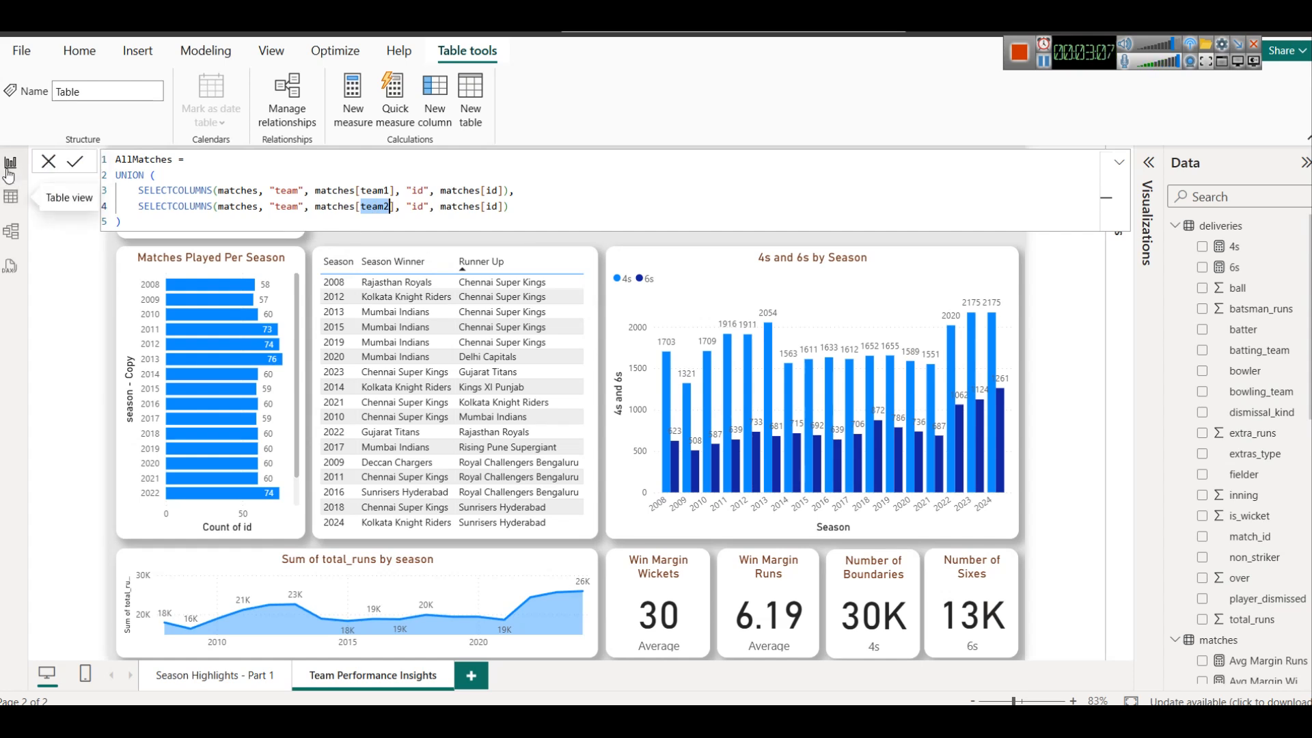
click(84, 165)
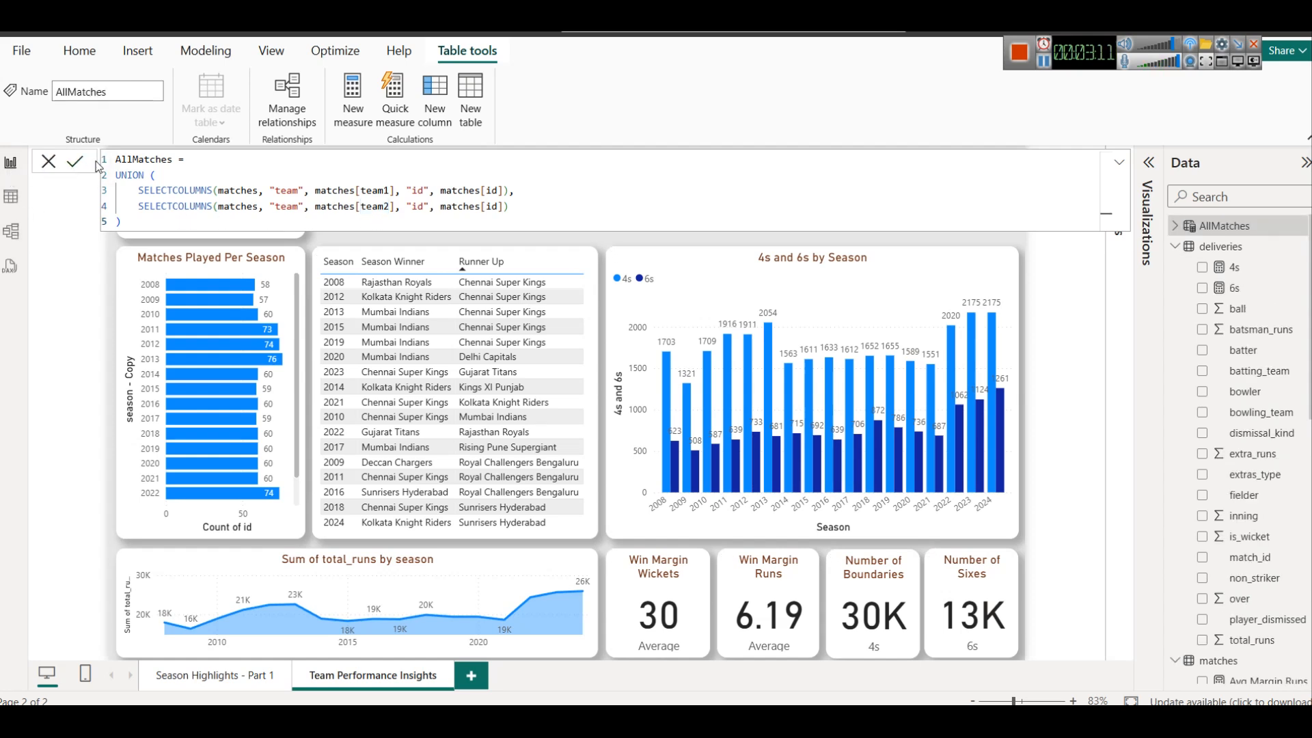
Examine the rows of the AllMatches table and the distinct teams in its team column, dismissing any error dialog
click(10, 197)
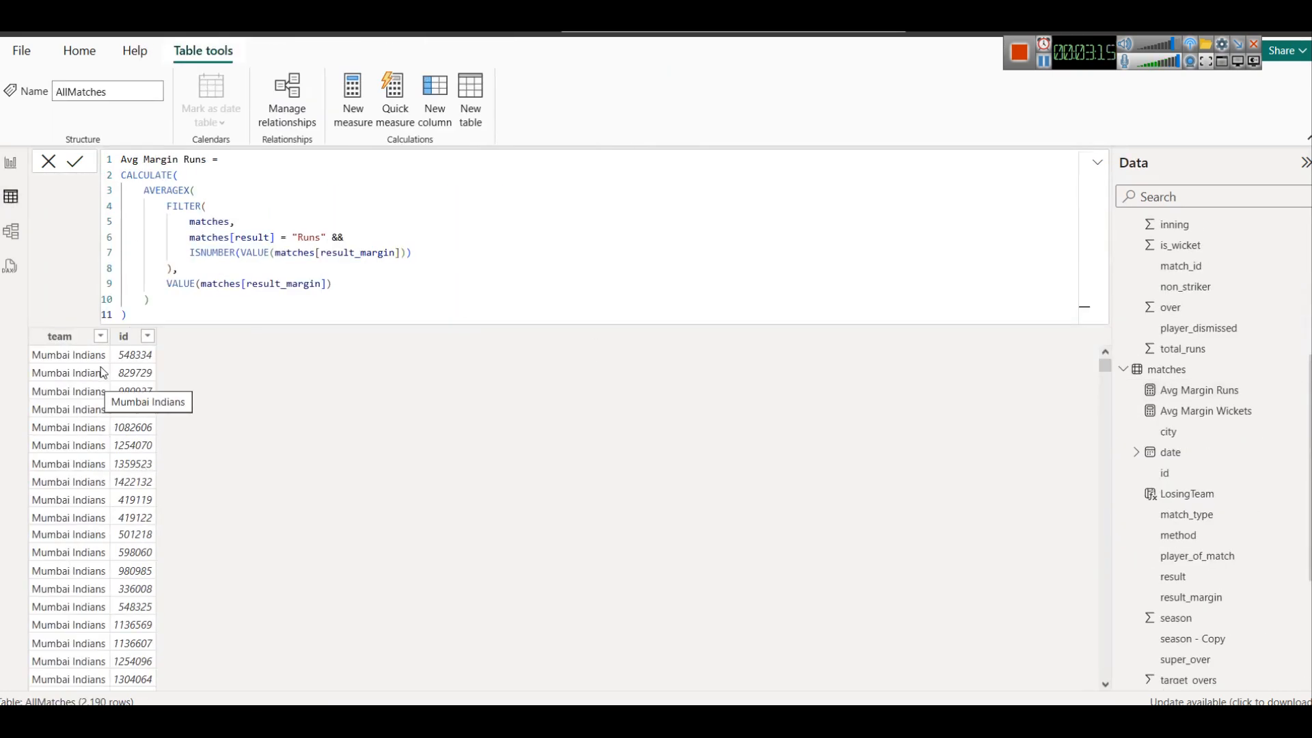
scroll(121, 392, down, 20)
scroll(123, 399, down, 20)
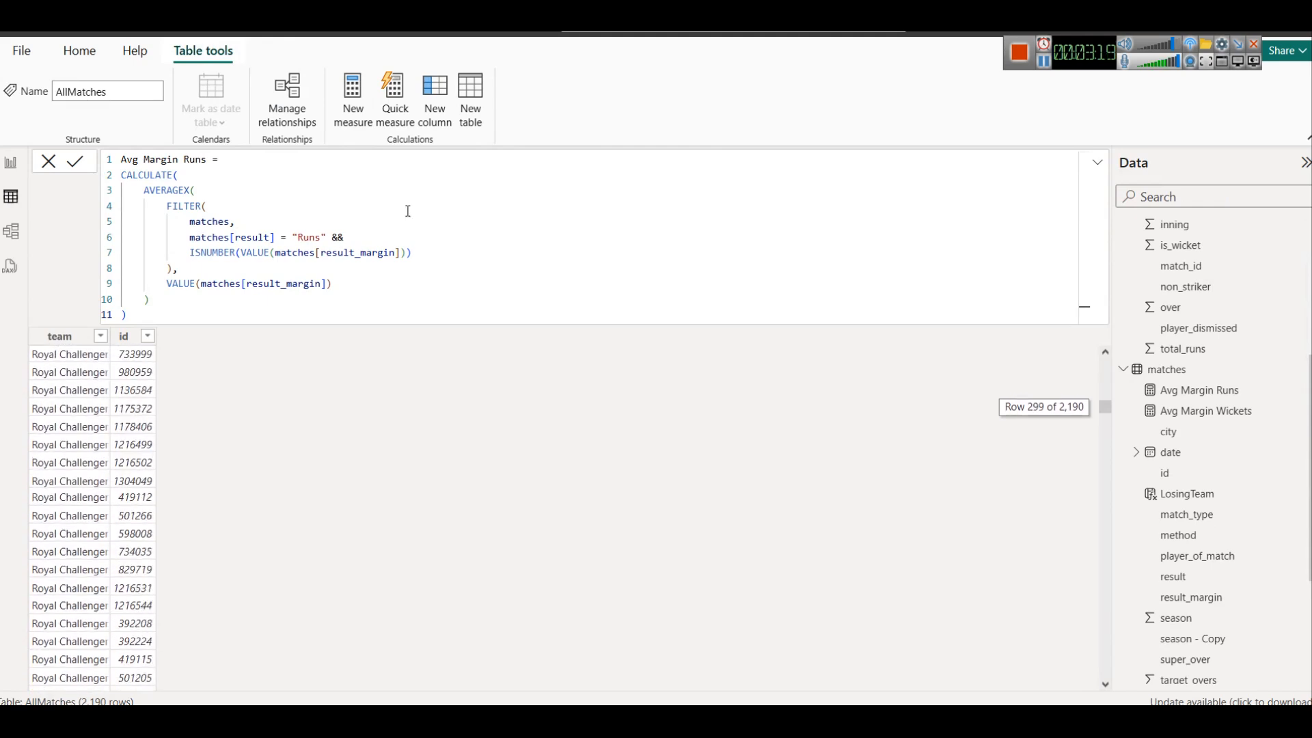
click(1098, 162)
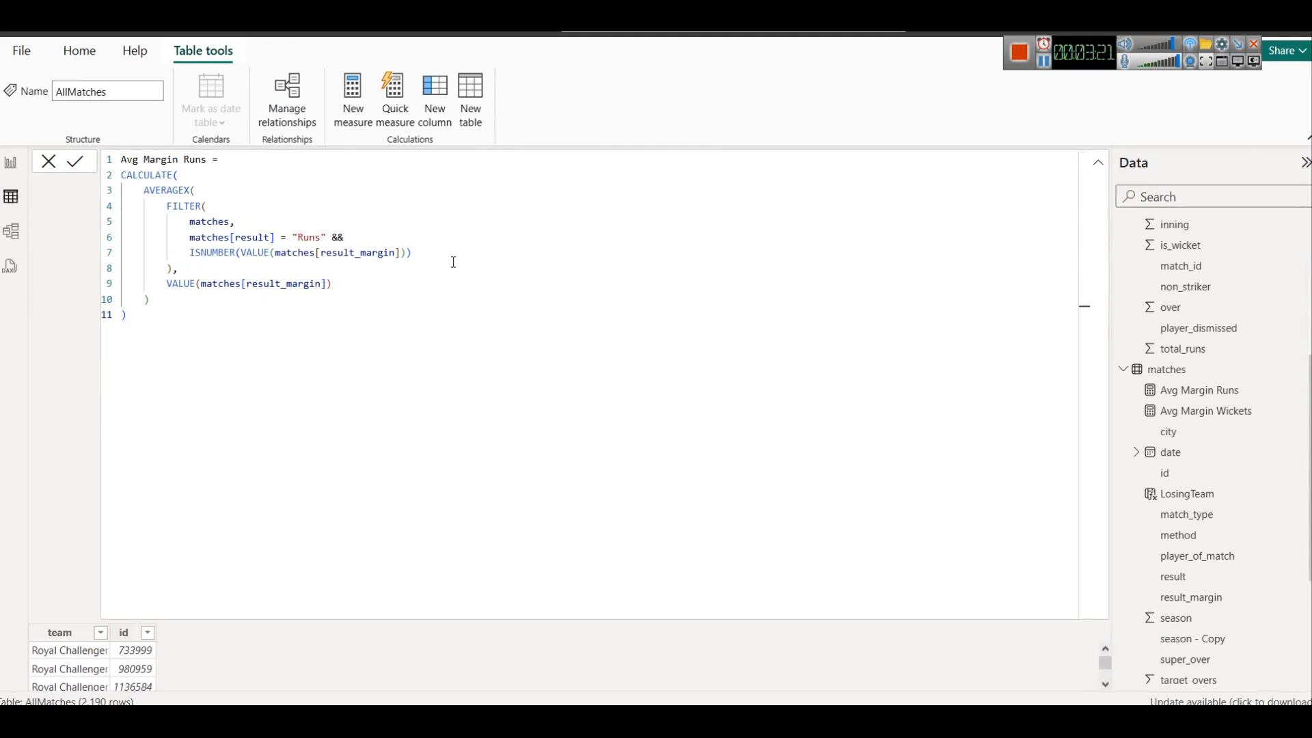
click(1099, 164)
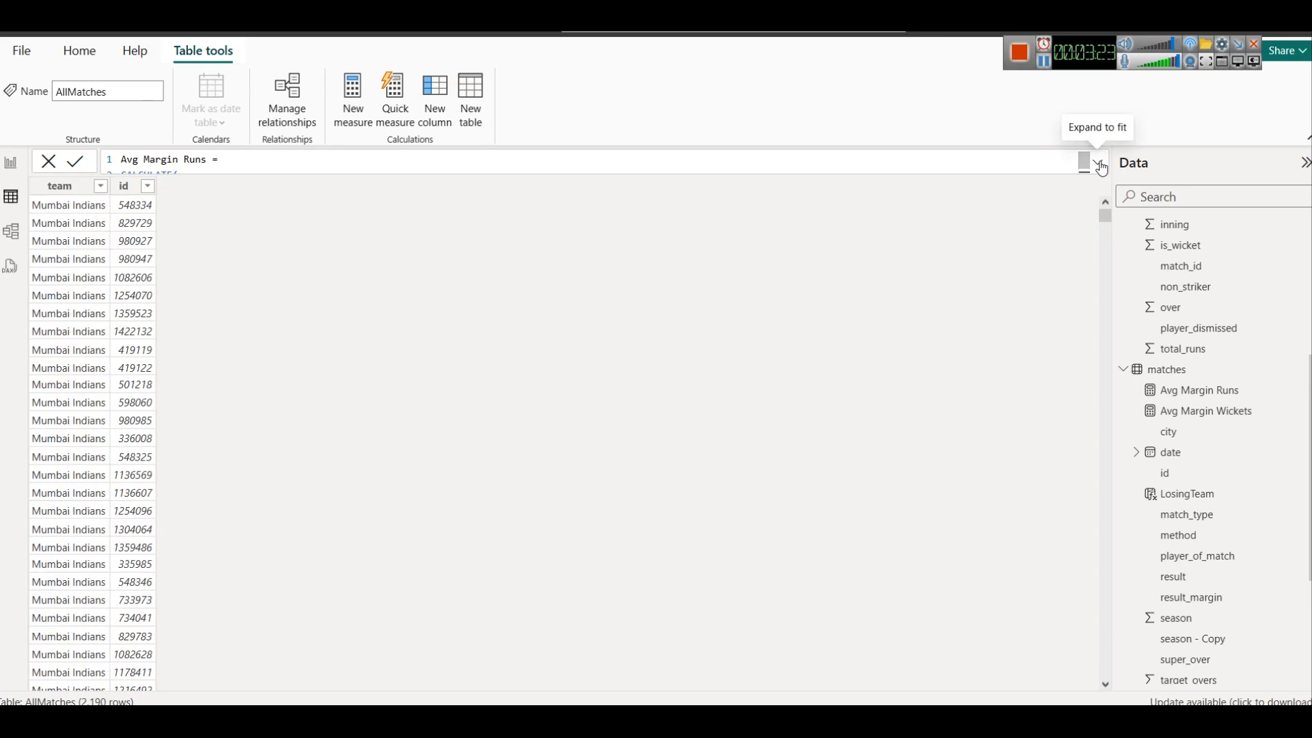
right_click(107, 188)
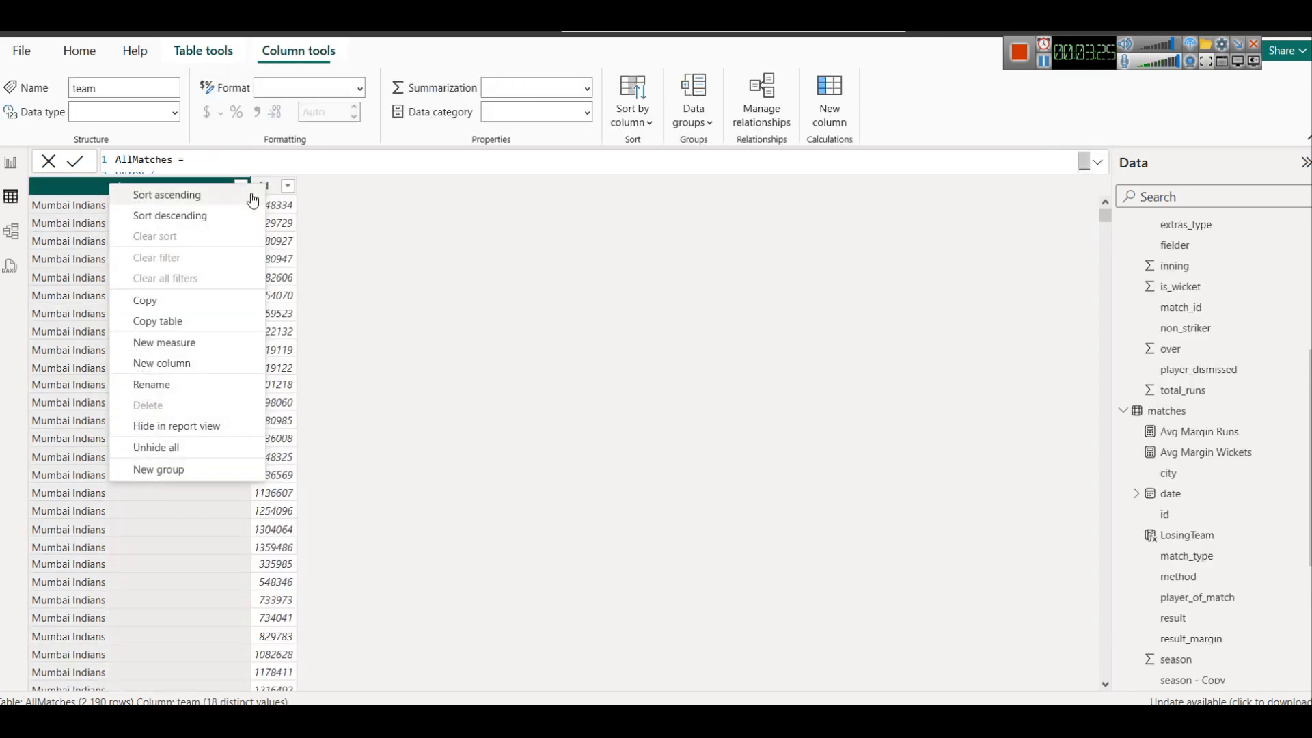
click(432, 280)
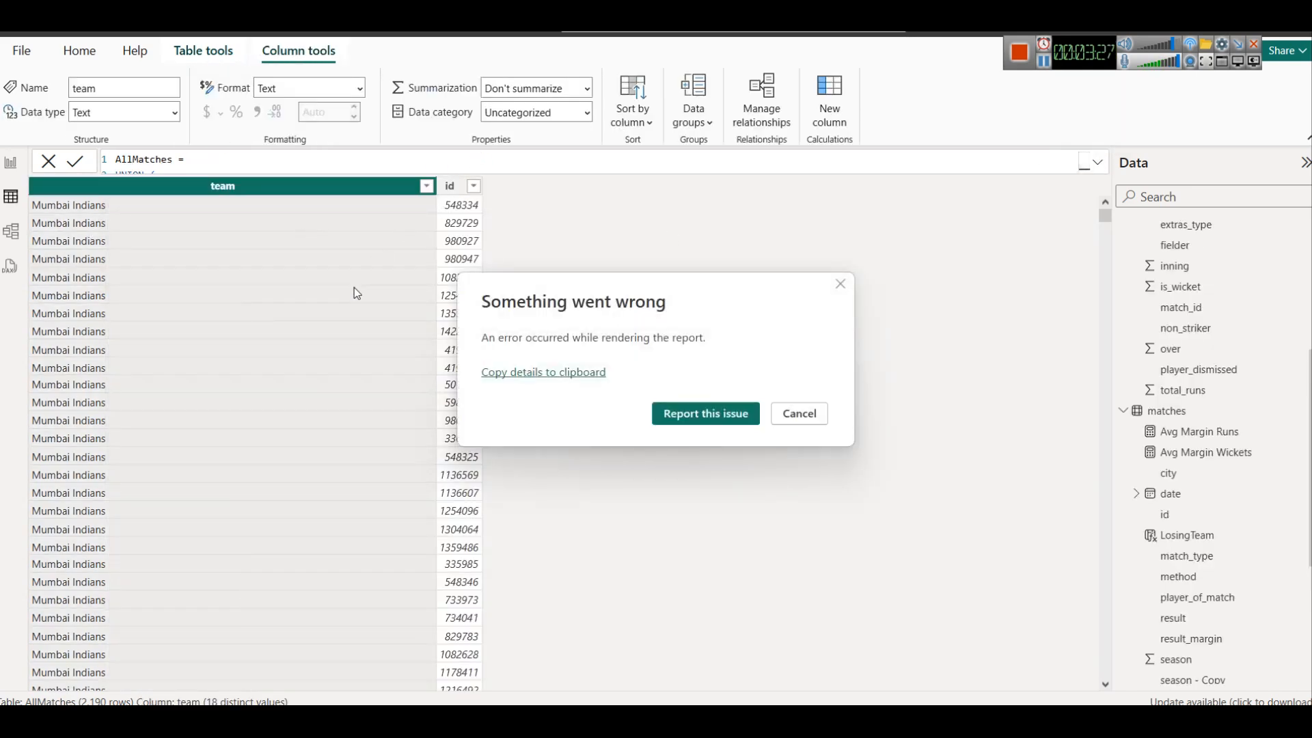
click(841, 284)
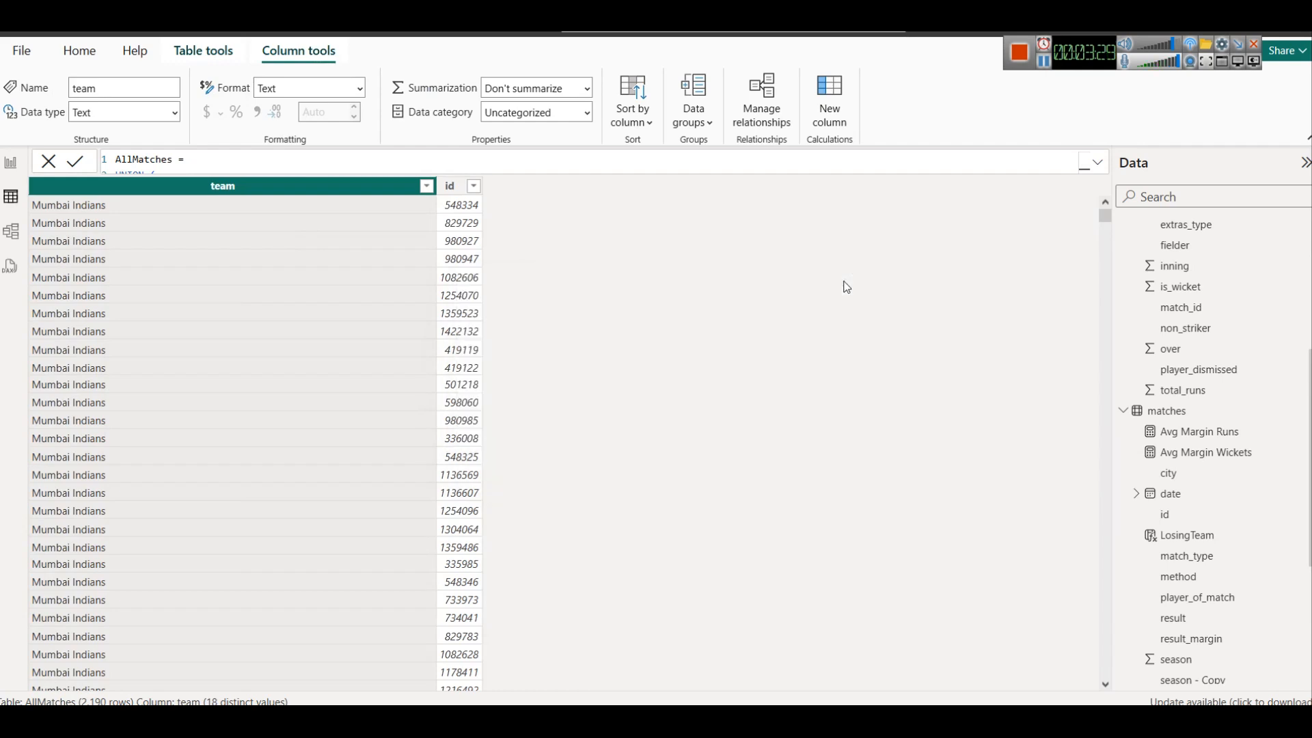
click(422, 186)
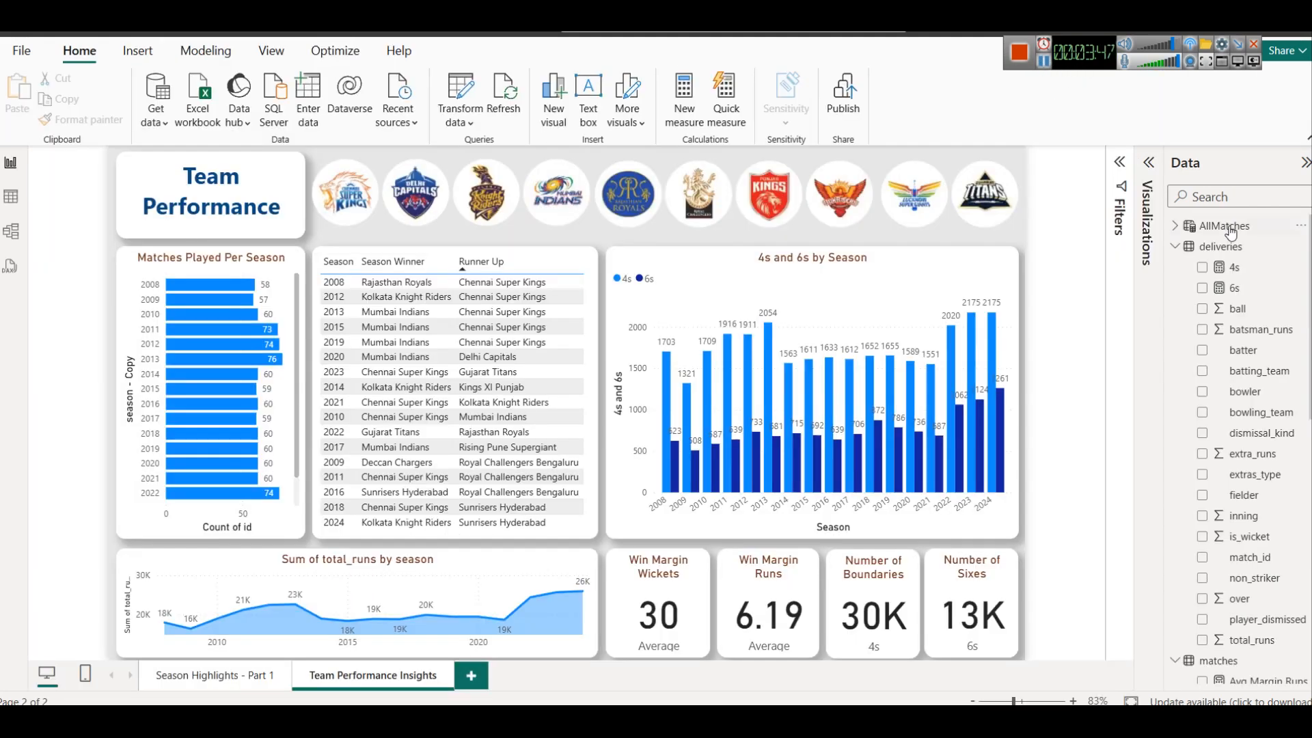
Open the matches table's query for editing in Power Query and select its team1 column
click(1228, 227)
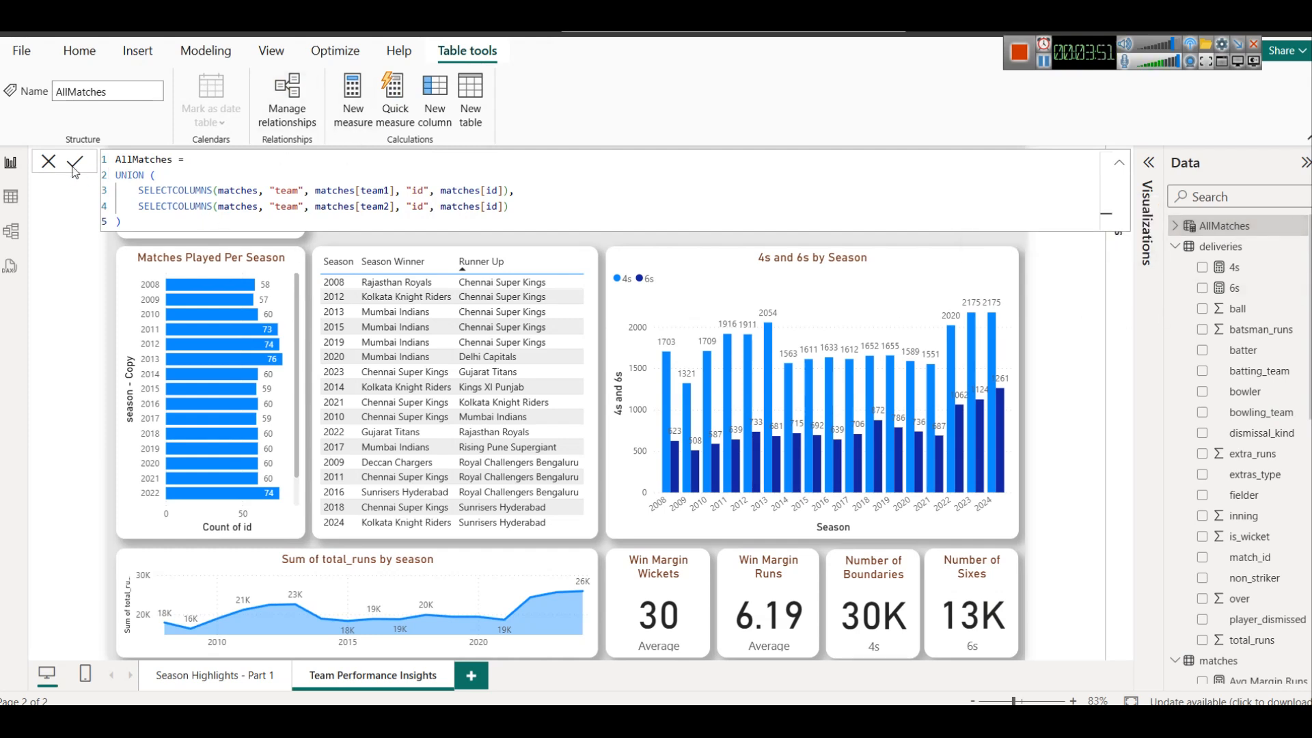
scroll(1208, 602, down, 3)
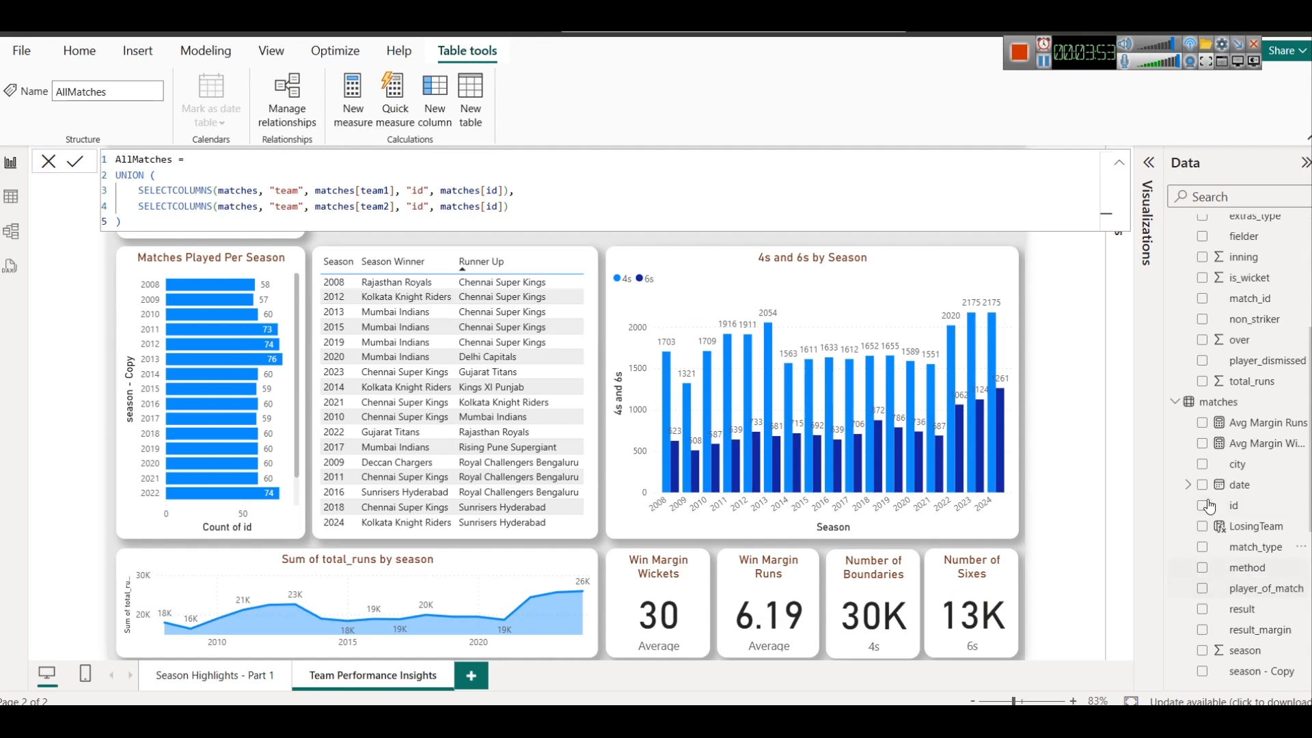
click(1213, 403)
right_click(1212, 407)
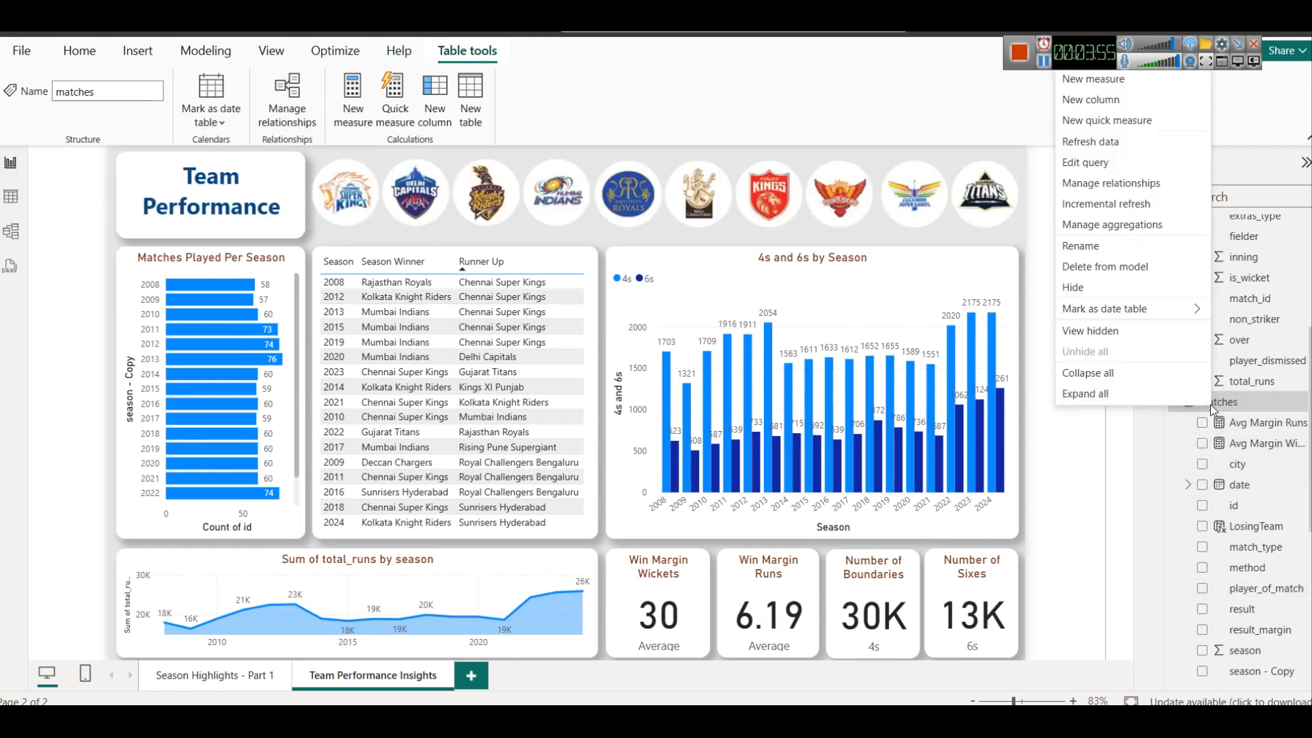
click(1093, 163)
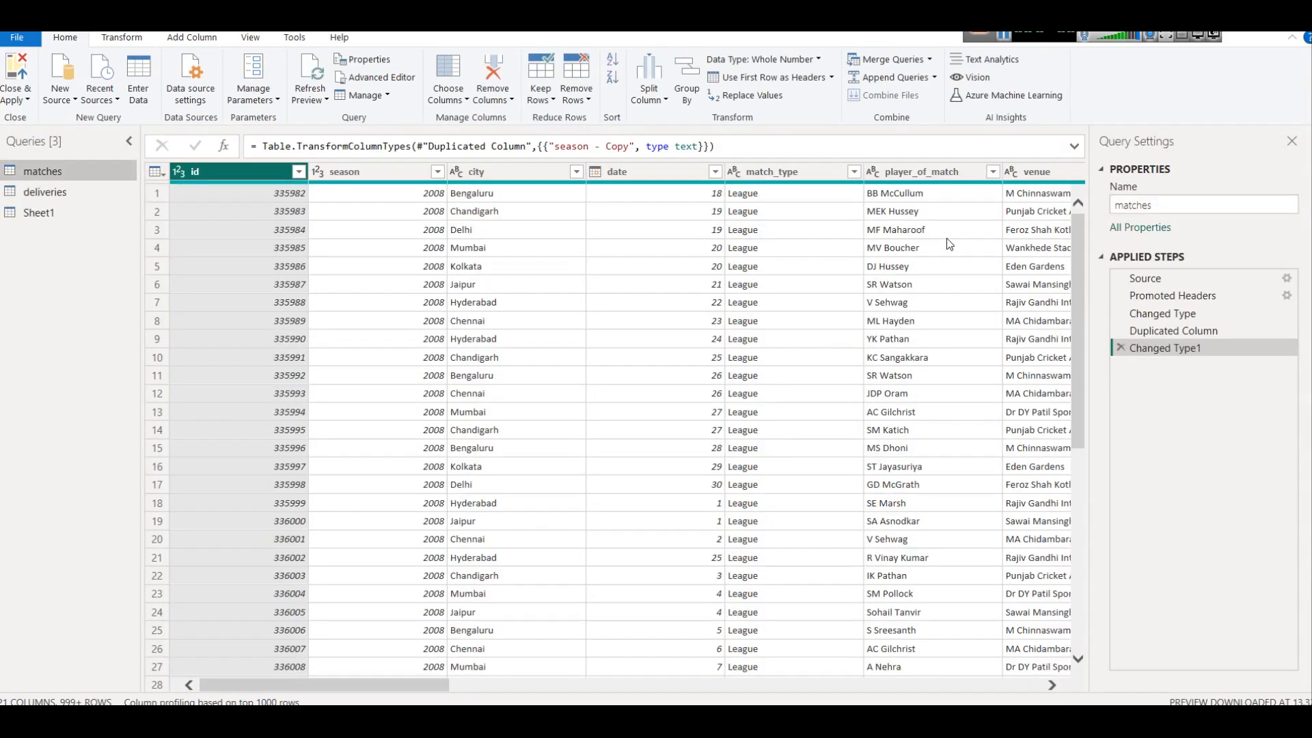
drag(413, 702, 605, 701)
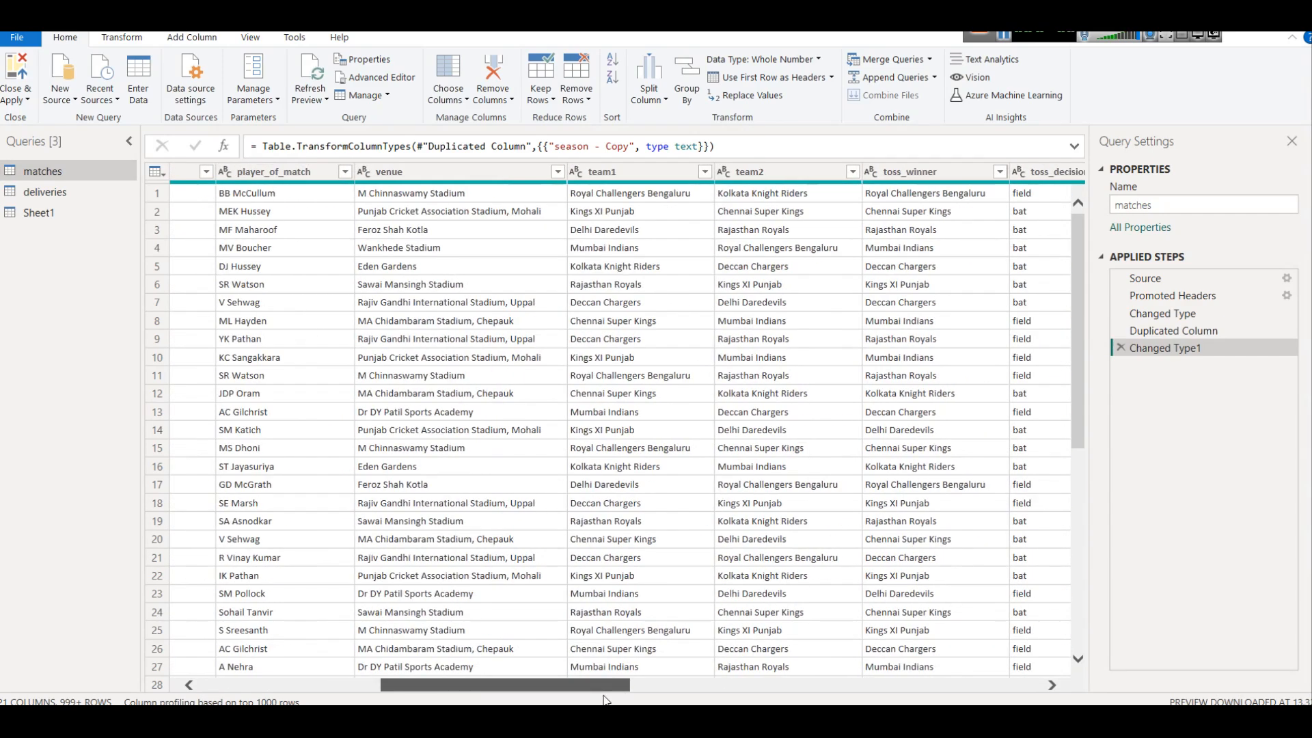
click(679, 177)
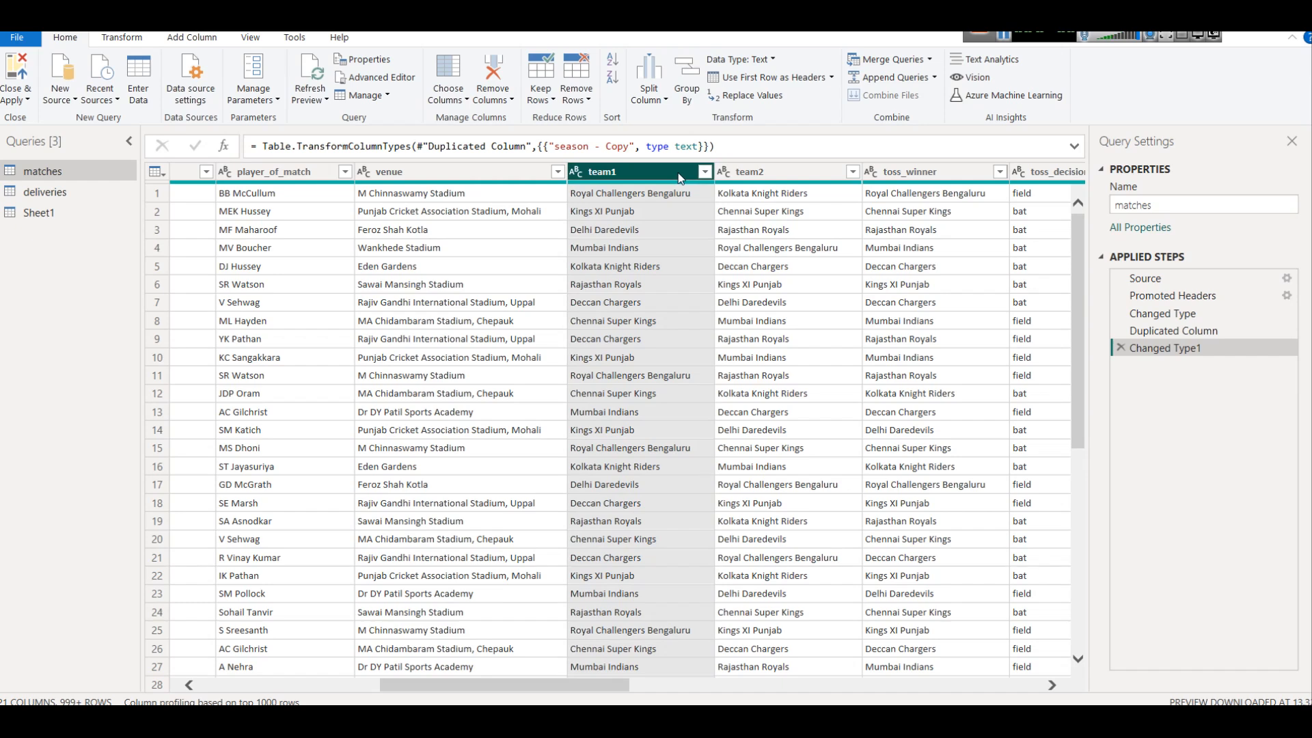
Start a value replacement on the team1 column with "Rising Pune Supergiant" as the value to find
right_click(678, 177)
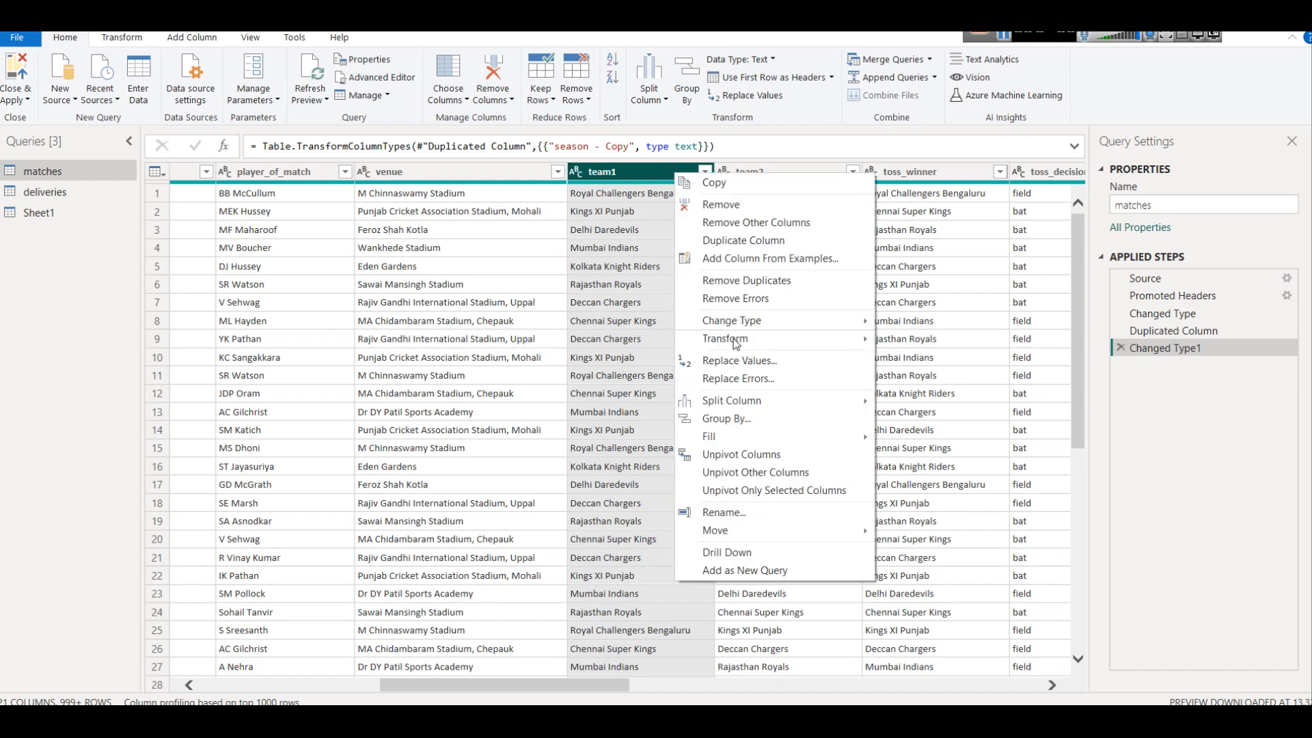
click(762, 360)
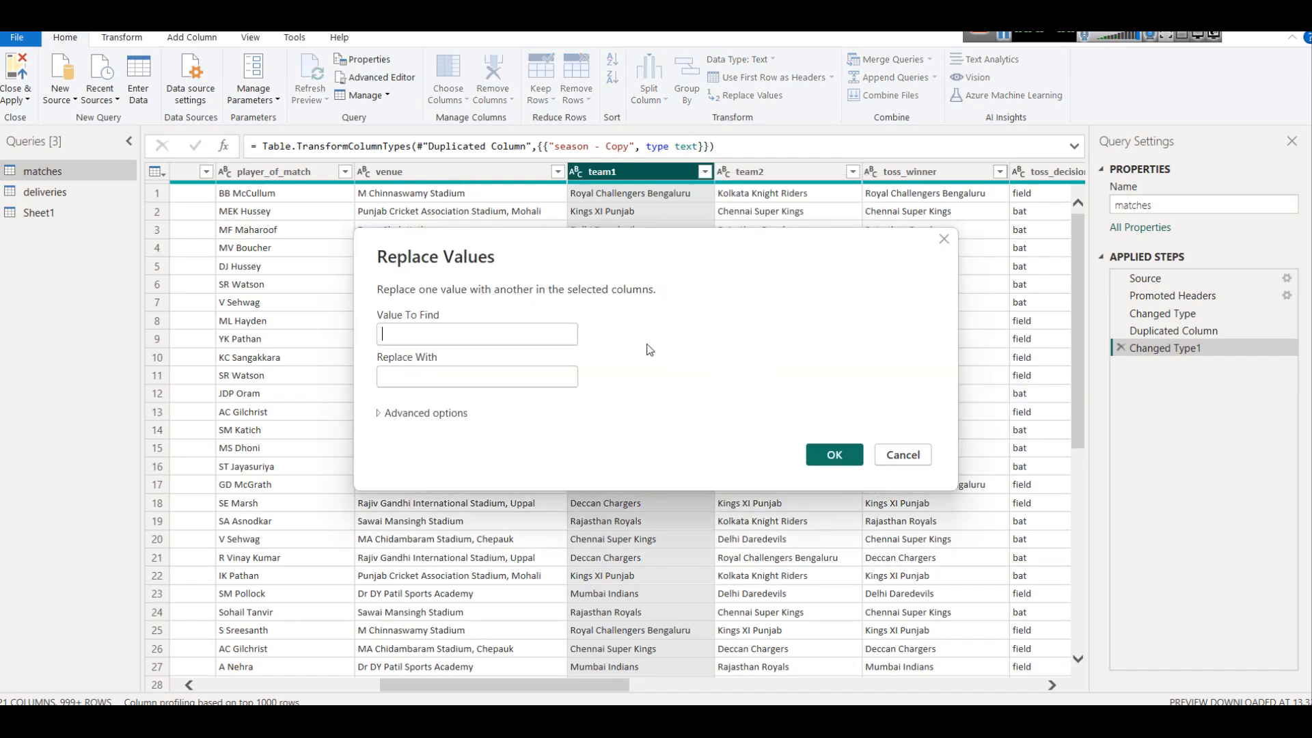
text(Ris)
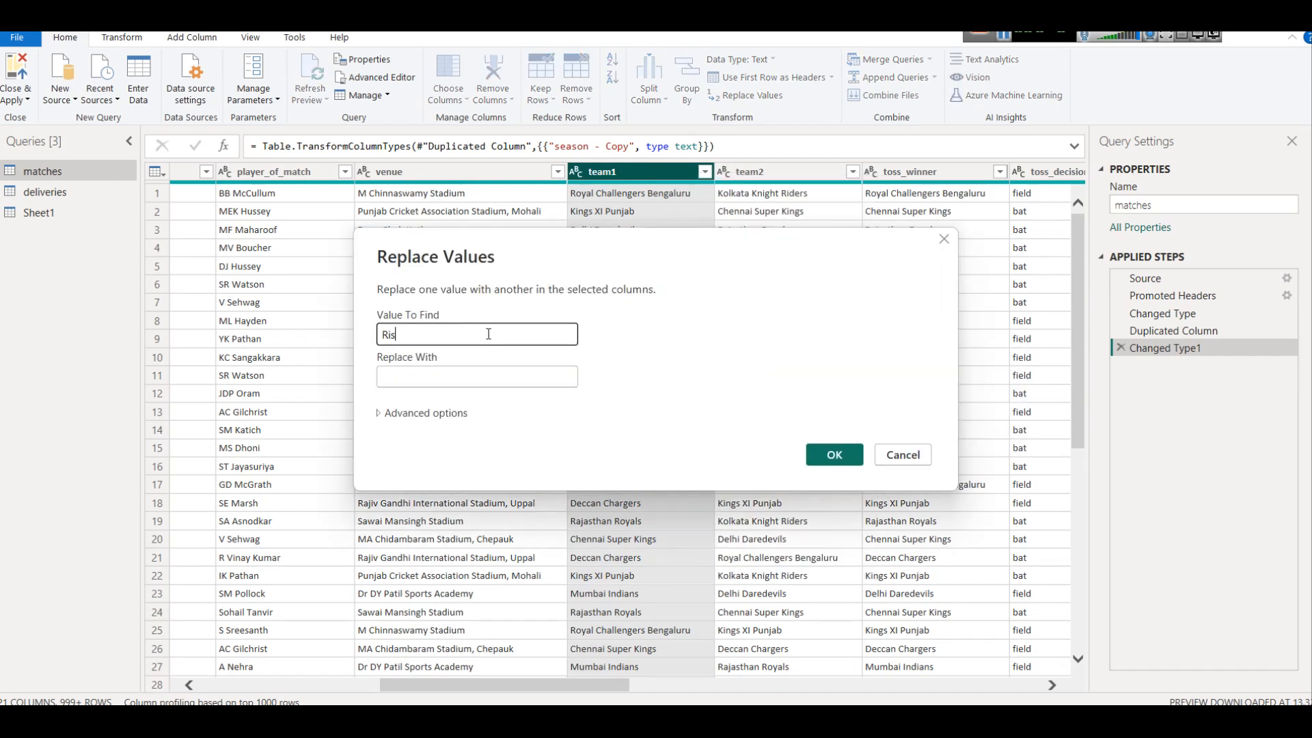
text(ing Pune Supergiant)
key(ctrl+a)
key(ctrl+v)
key(ctrl+z)
click(491, 380)
text(AllMatches =)
Replace "Rising Pune Supergiants" with "Rising Pune Supergiant" in the team1 column of the matches query
key(ctrl+a)
triple_click(501, 334)
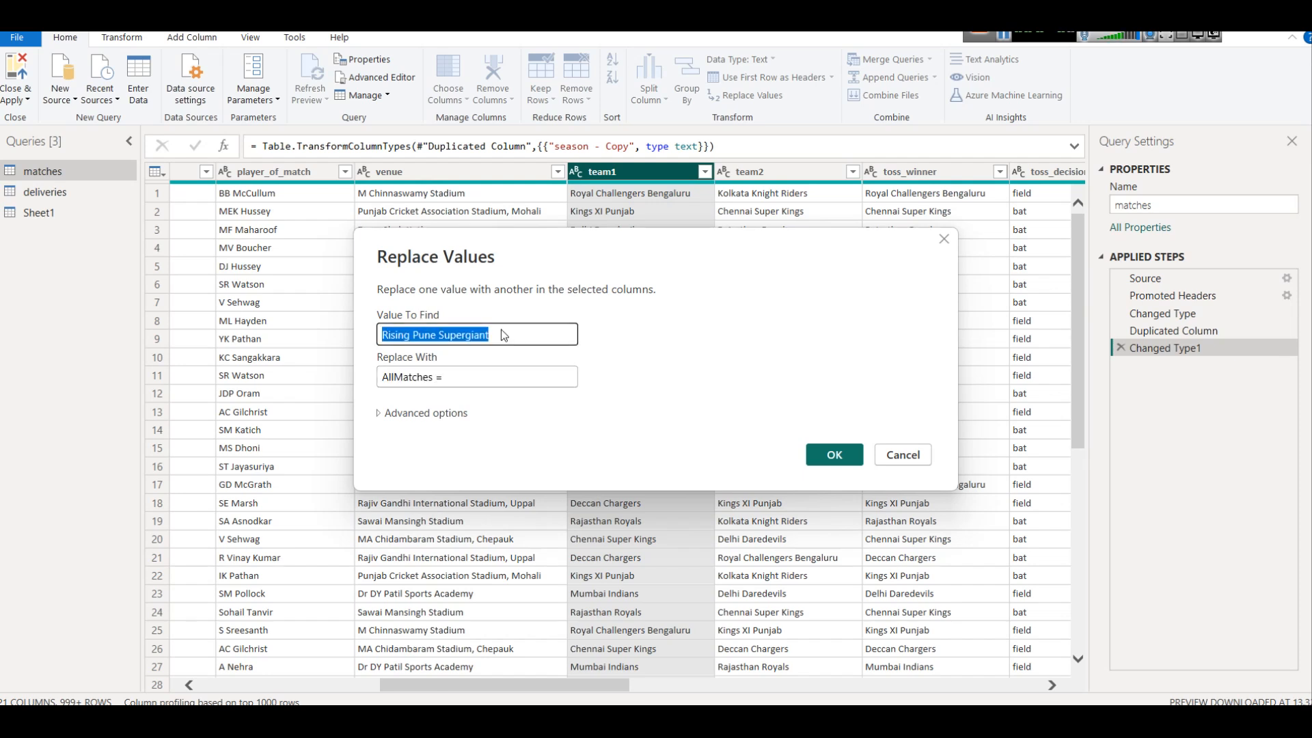
click(547, 325)
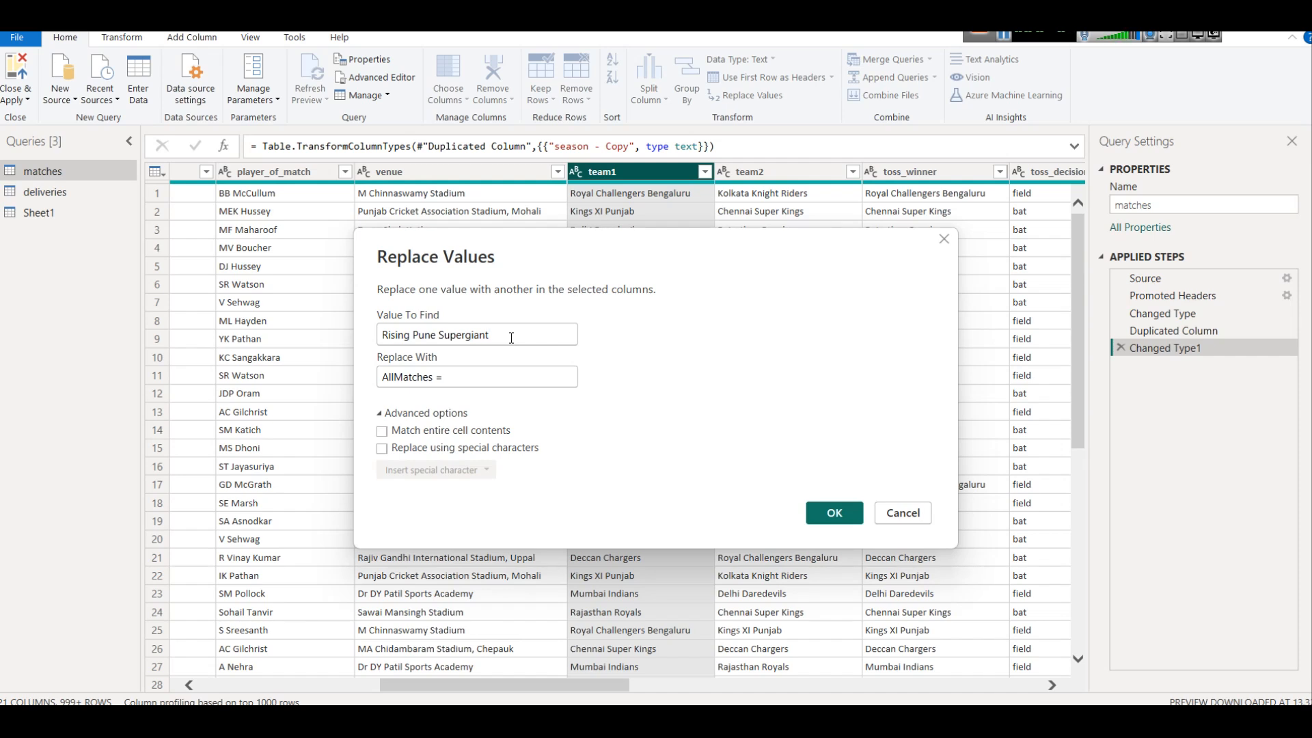
text(s)
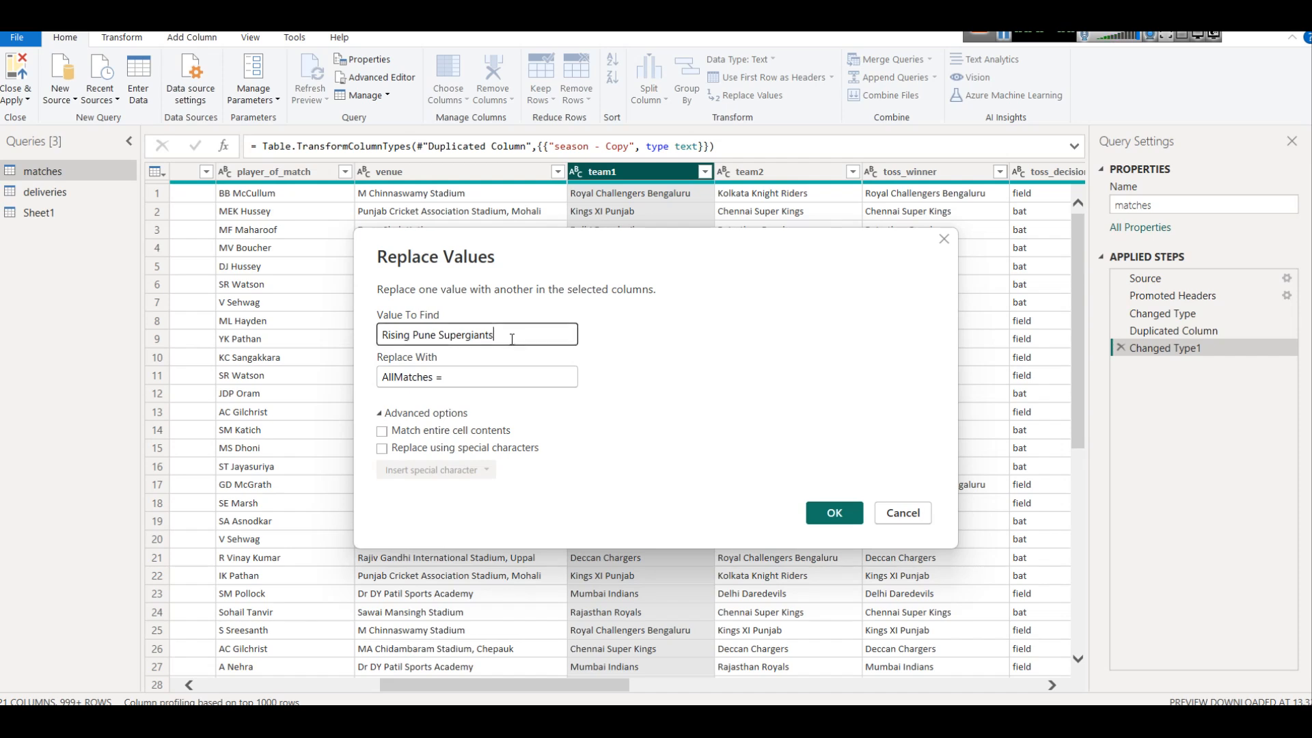
key(ctrl+a)
key(ctrl+c)
click(492, 375)
key(ctrl+a)
key(ctrl+v)
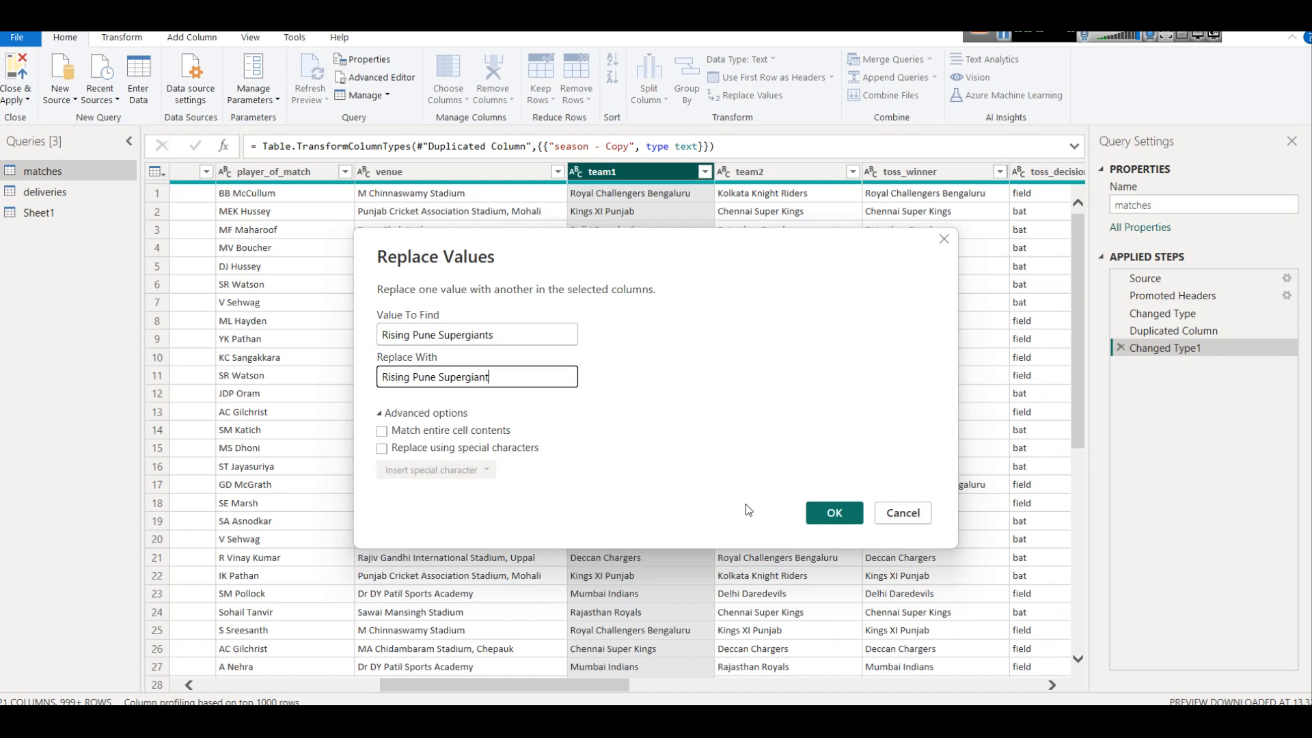
click(829, 513)
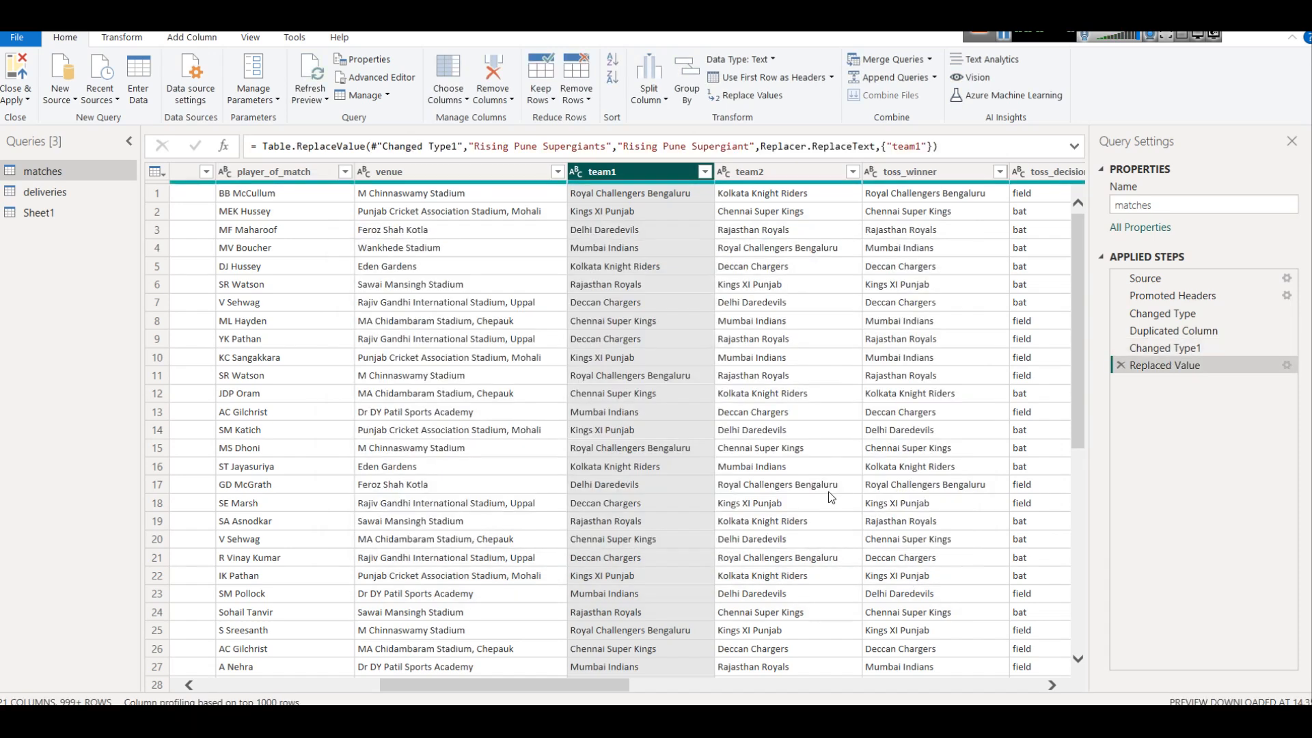
Replace "Rising Pune Supergiant" with "Rising Pune Supergiants" in the team1 column
right_click(622, 170)
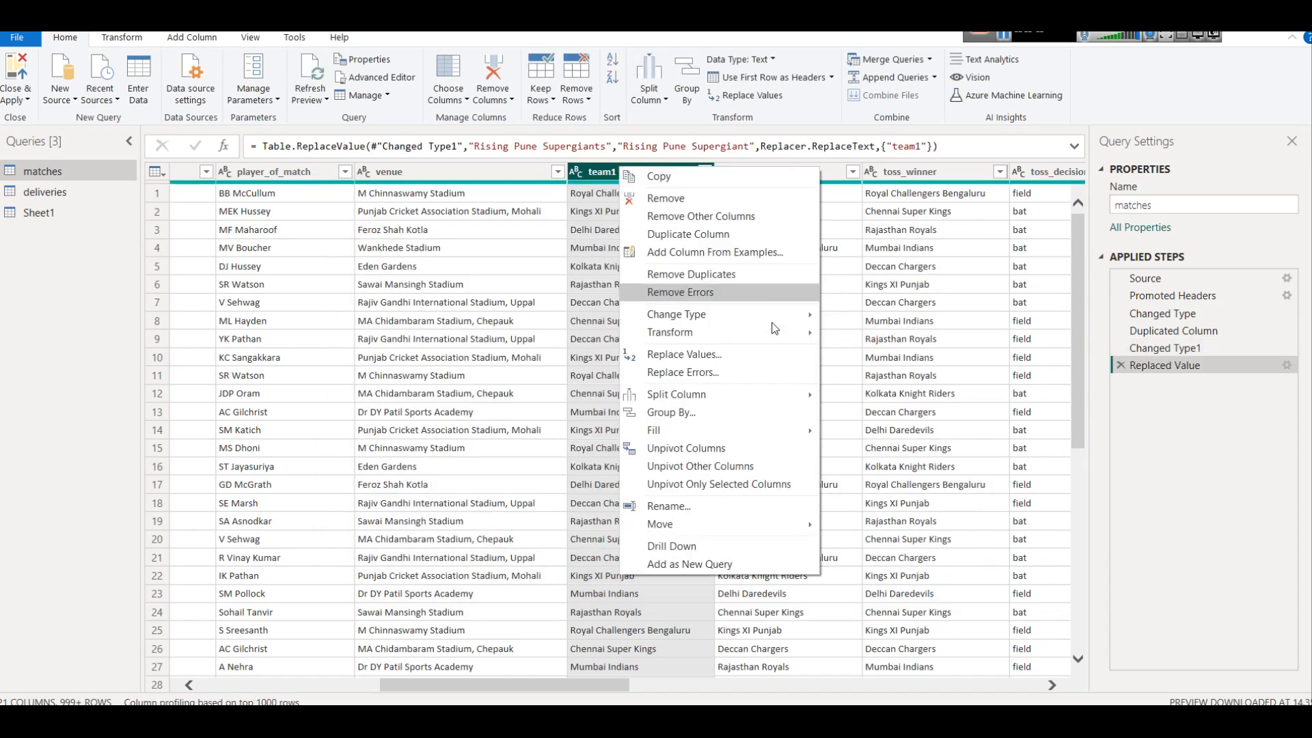
click(757, 359)
key(ctrl+v)
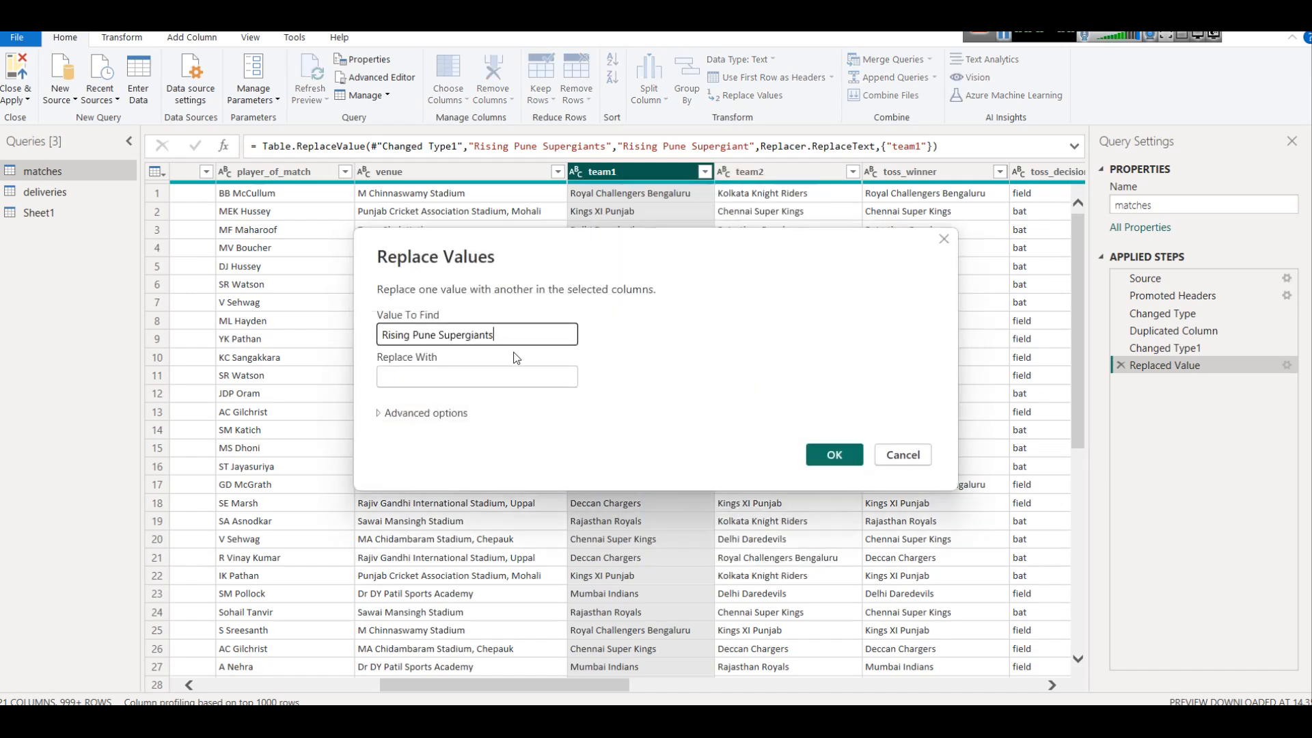
key(BackSpace)
click(509, 376)
key(ctrl+v)
text(s)
key(BackSpace)
click(837, 455)
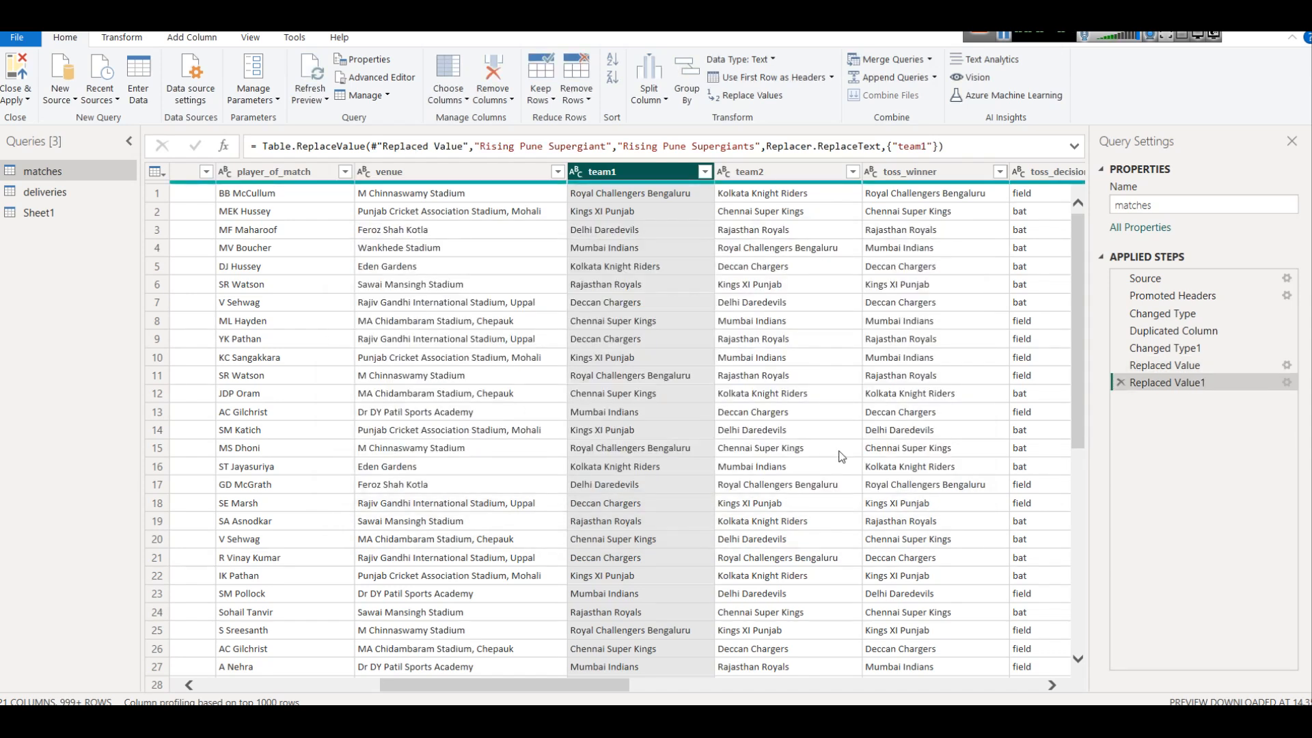
Replace "Rising Pune Supergiants" with "Rising Pune Supergiant" in the team2 column of the matches query
click(749, 175)
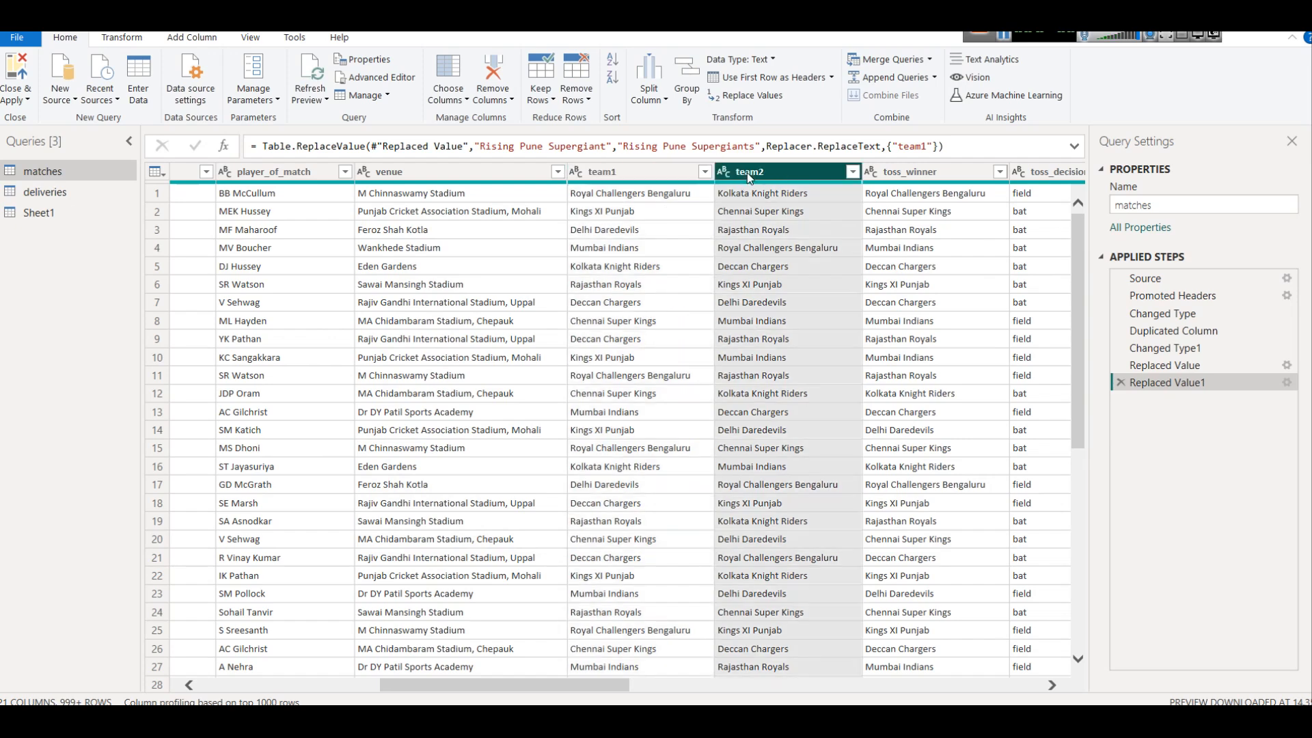
right_click(750, 177)
click(831, 358)
click(539, 382)
key(ctrl+v)
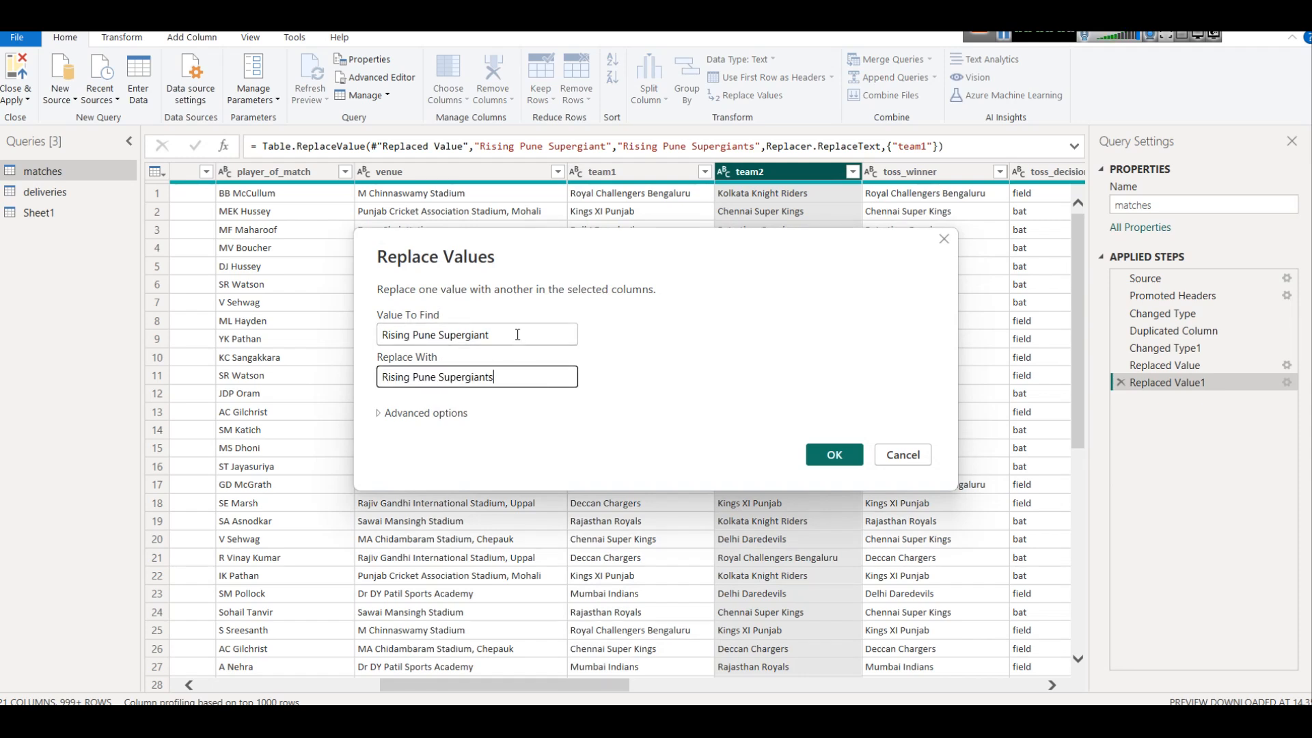
click(517, 335)
key(ctrl+a)
key(ctrl+v)
click(519, 378)
key(BackSpace)
click(834, 454)
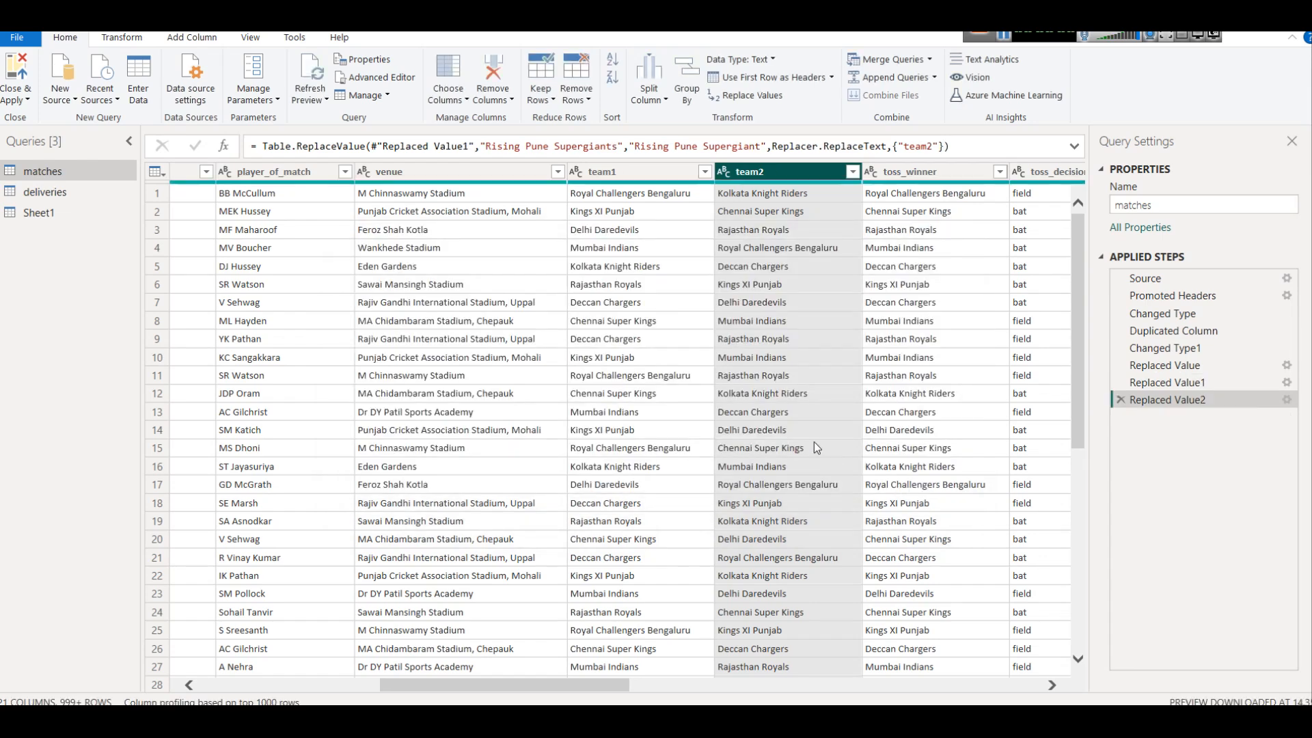
Replace "Rising Pune Supergiant" with "Rising Pune Supergiants" in the team2 column
right_click(765, 171)
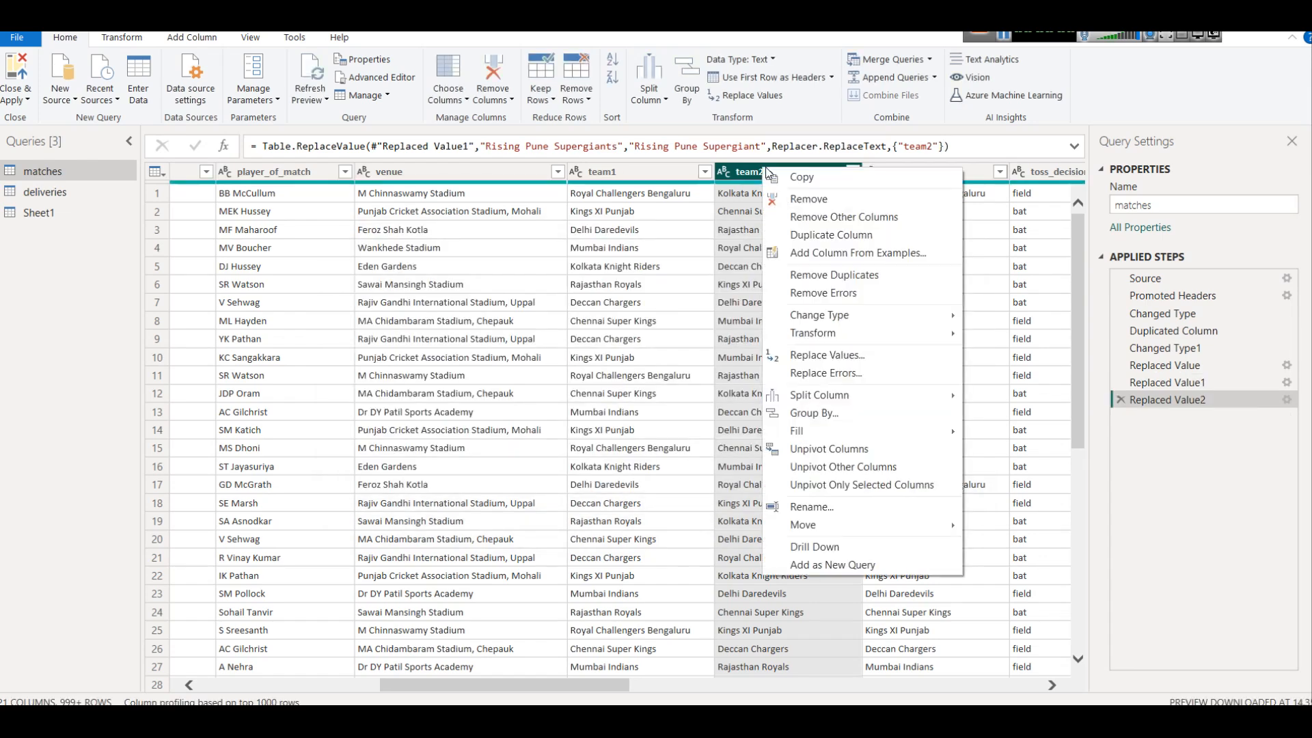
click(807, 355)
key(ctrl+v)
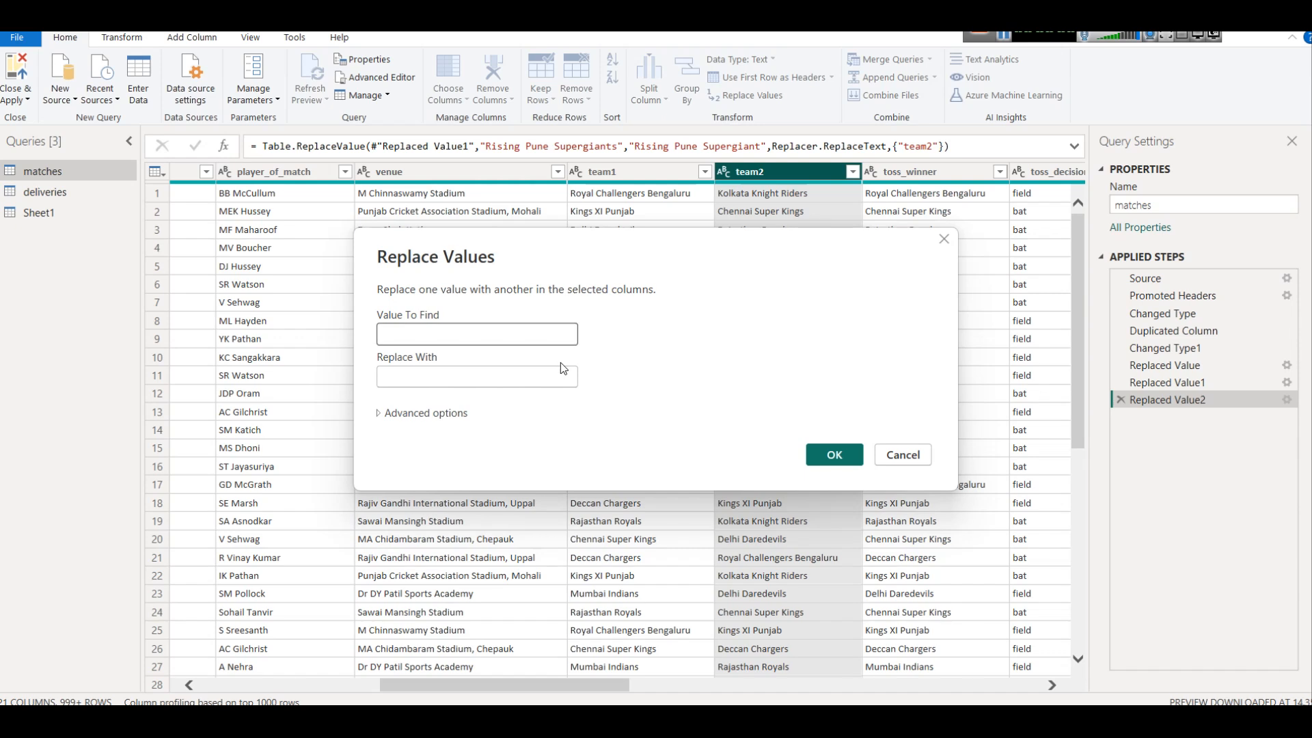
click(518, 377)
text(Rising Pune Supergiant)
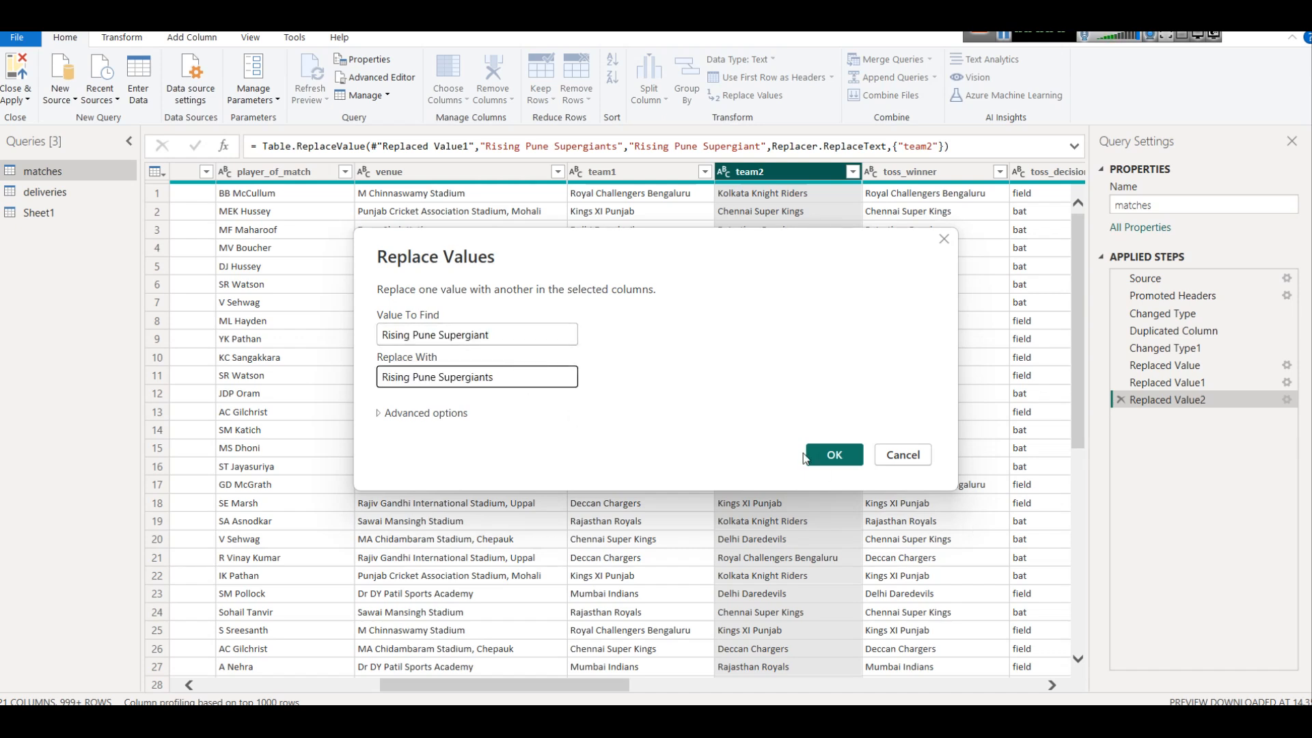
click(834, 454)
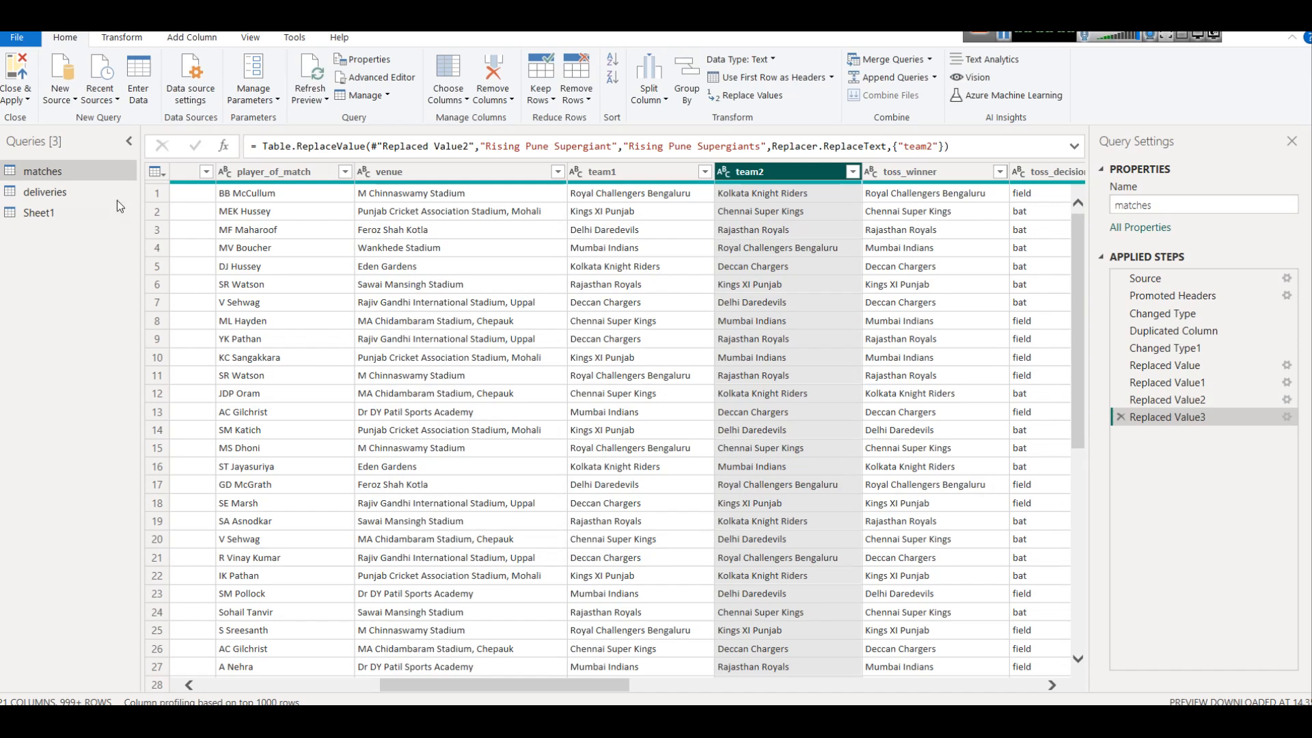
Close Power Query with the changes applied and show the rows of the matches table in the table view
click(21, 97)
click(50, 119)
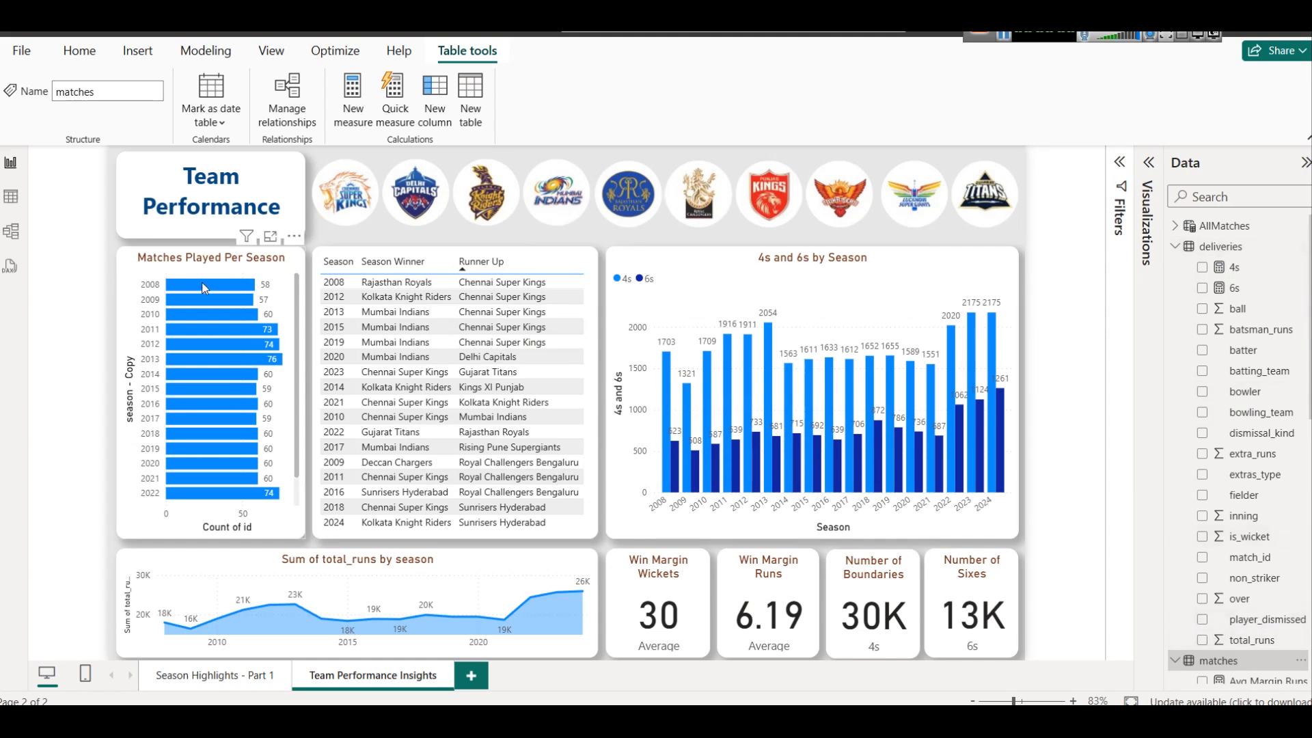
click(10, 197)
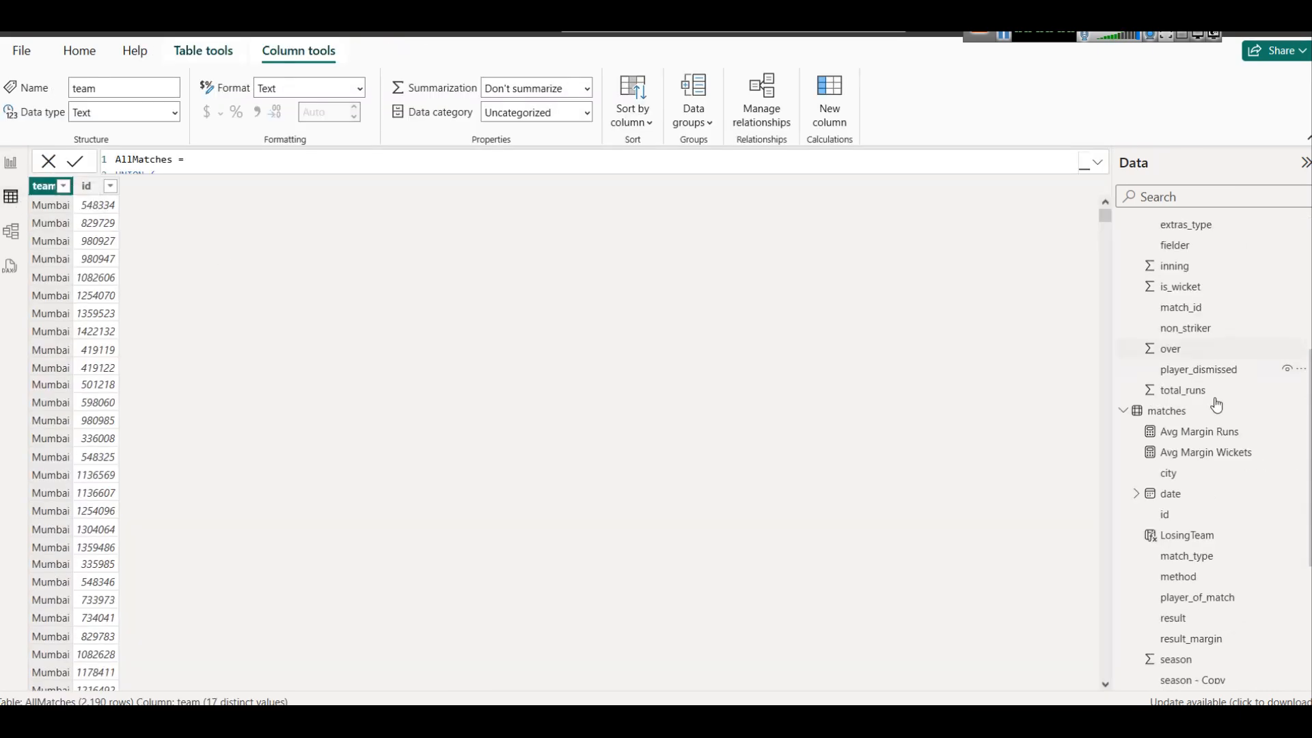
click(1179, 414)
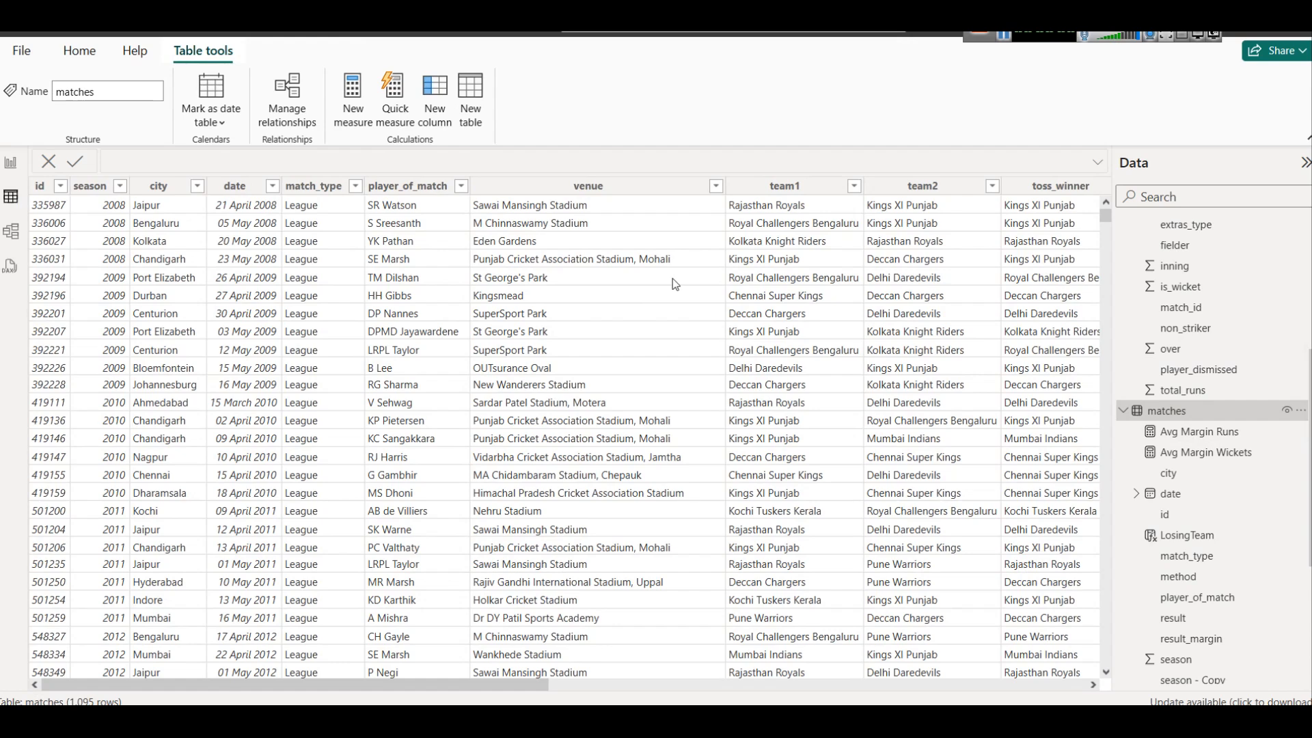
Check the distinct team names in the team1 and team2 columns of the matches table without filtering them
click(854, 190)
click(854, 187)
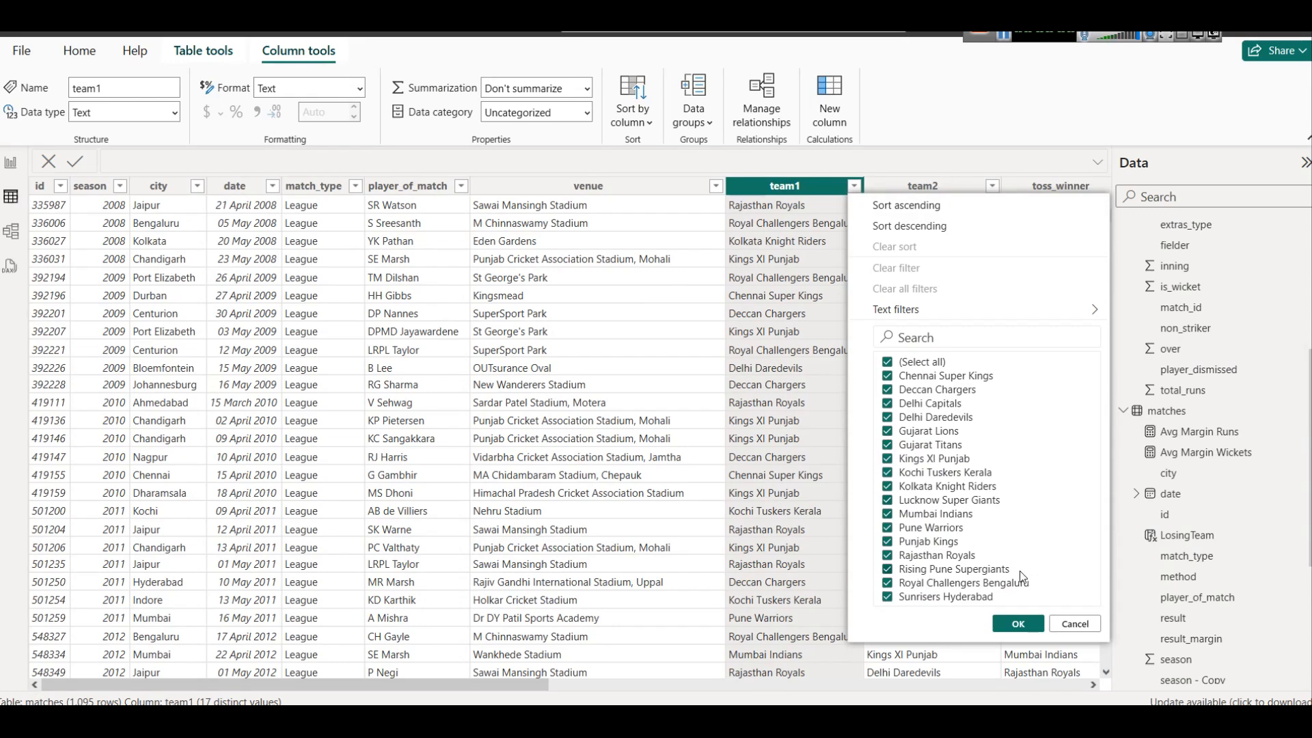
click(923, 187)
click(993, 187)
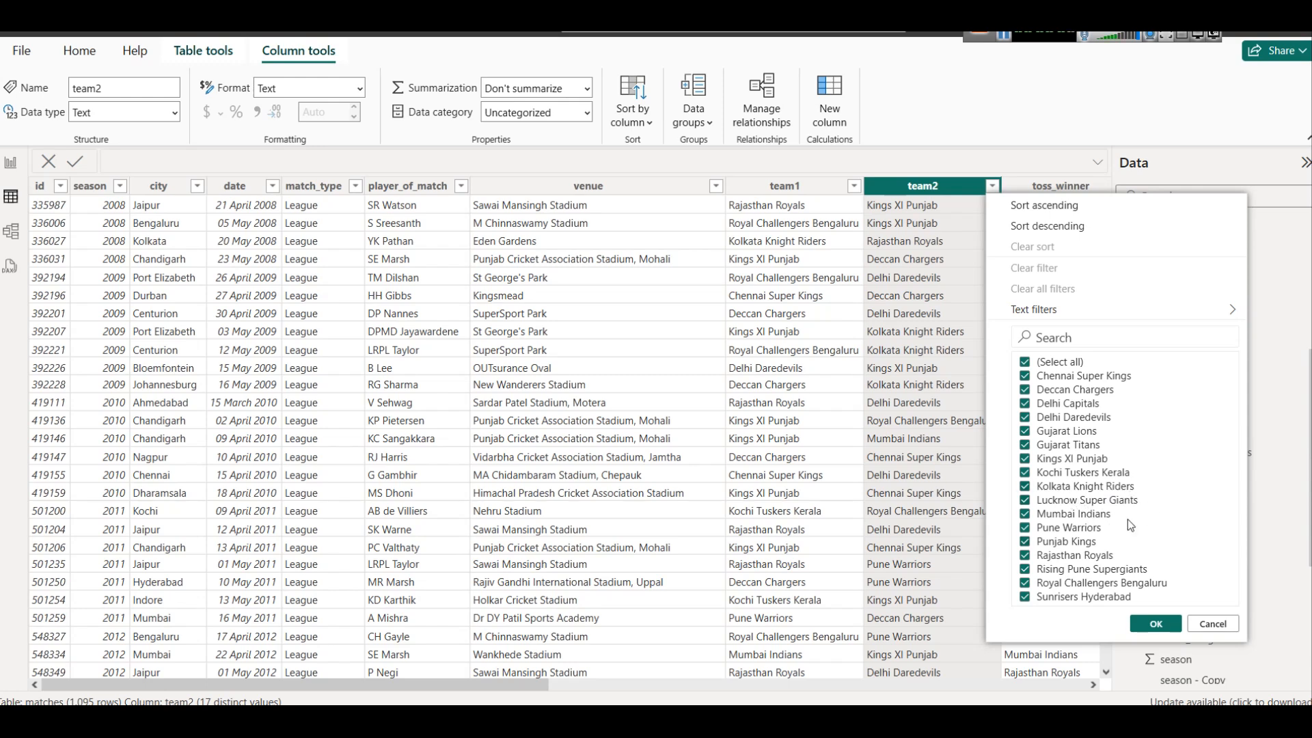
click(1213, 623)
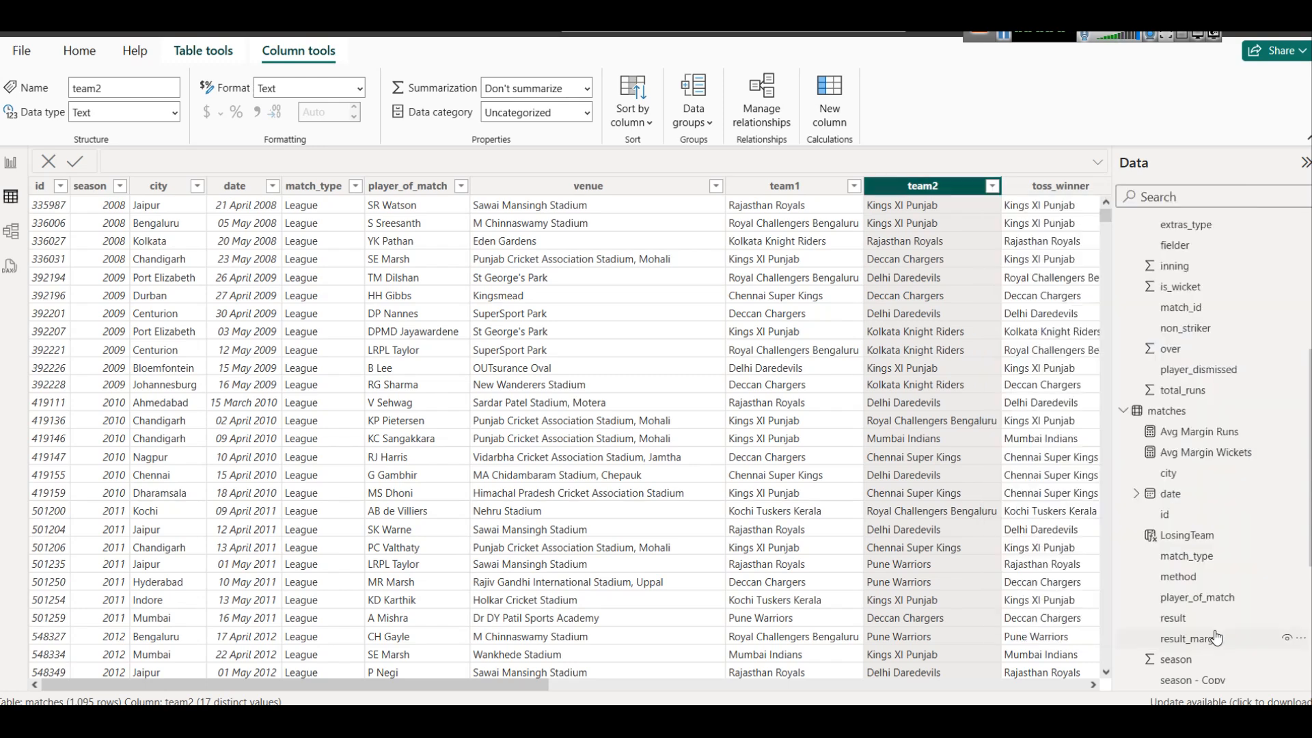
Open the AllMatches table, widen its team column to fit the full names, and check its distinct teams
scroll(1230, 372, up, 5)
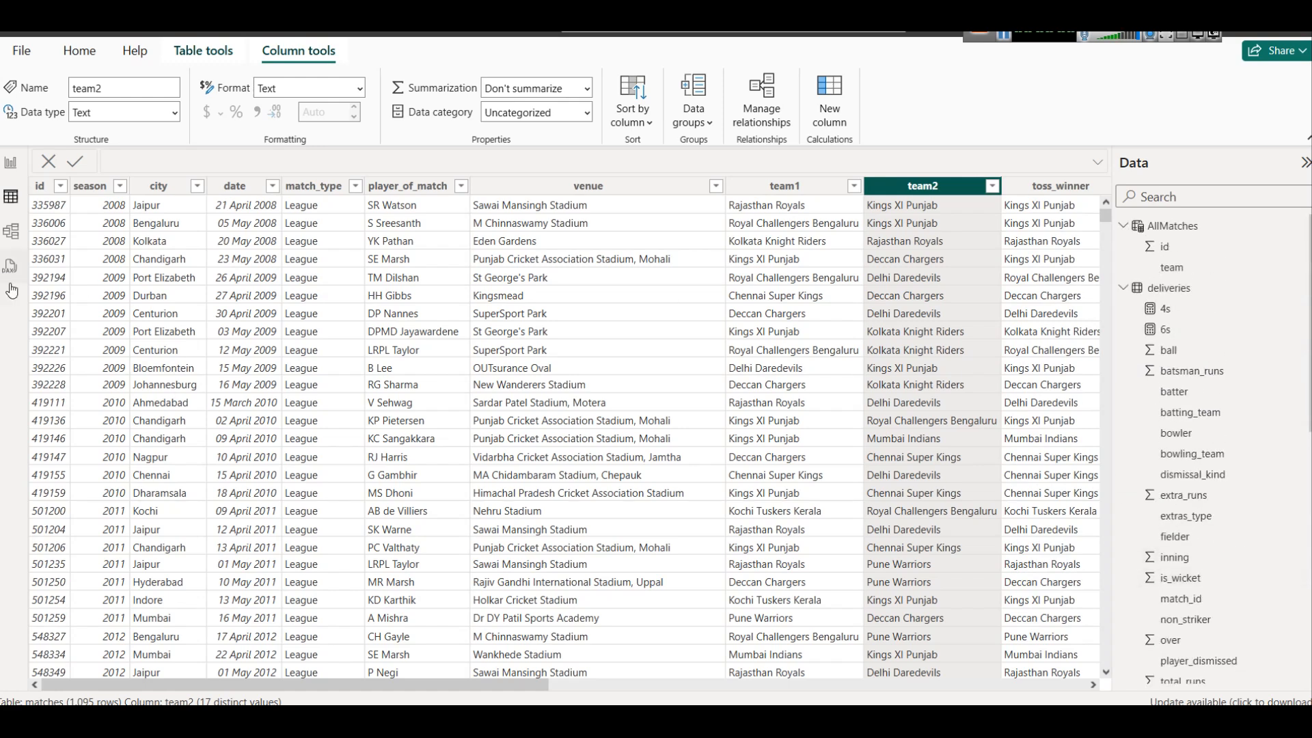
click(1173, 225)
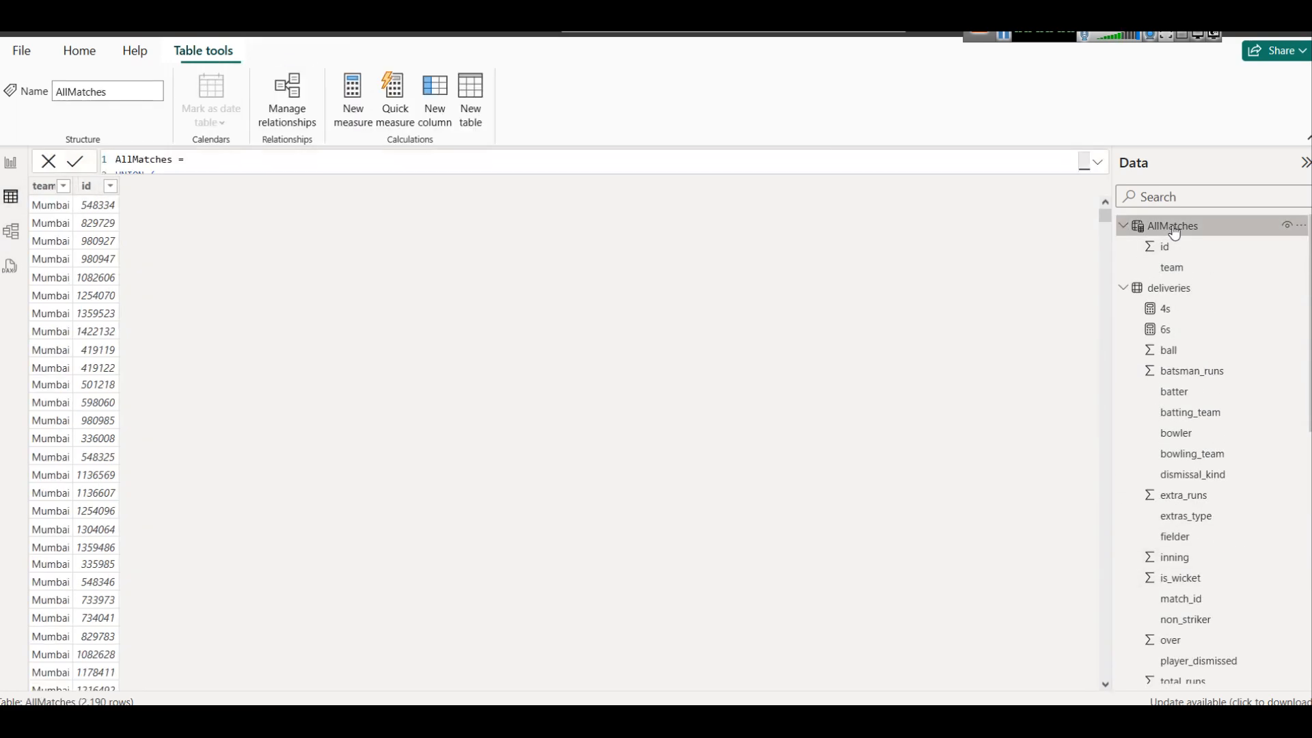
scroll(118, 231, down, 1)
scroll(67, 207, up, 1)
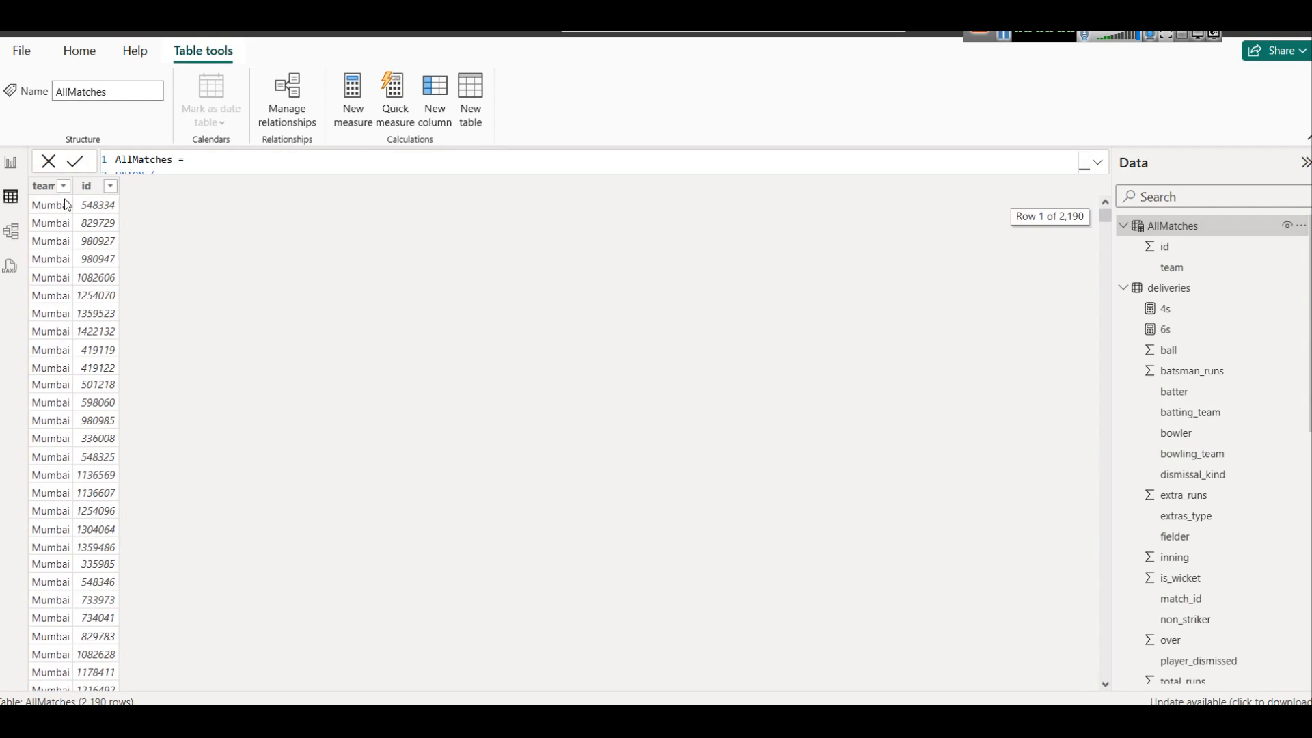
drag(71, 186, 252, 186)
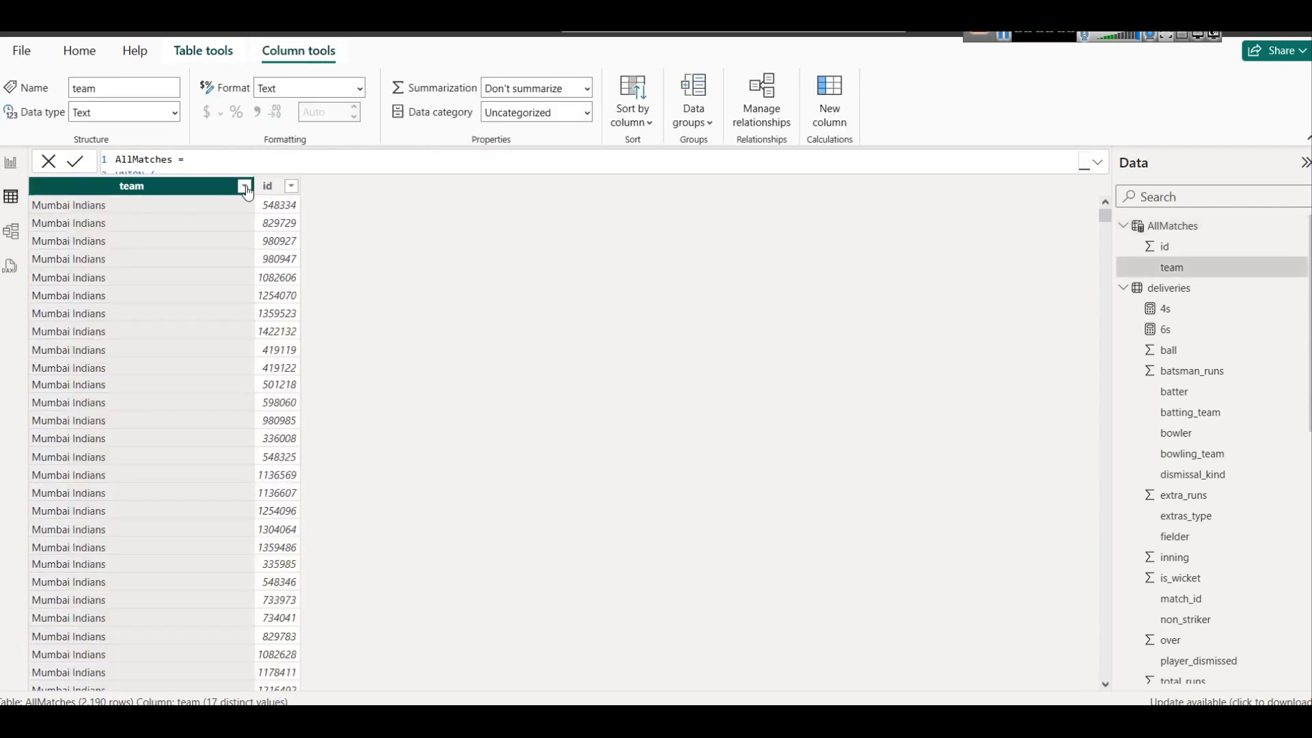
click(244, 186)
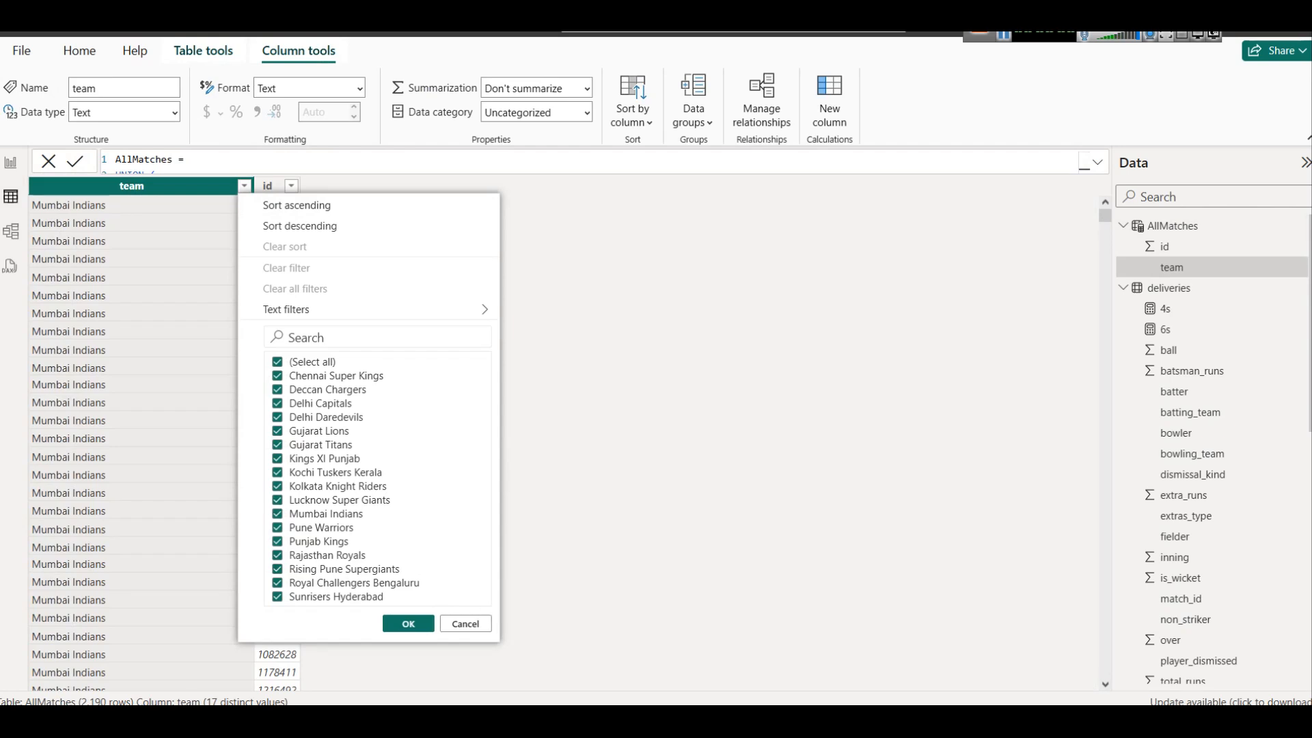
Expand the AllMatches formula and examine the table's rows against its UNION of team1 and team2
click(1097, 162)
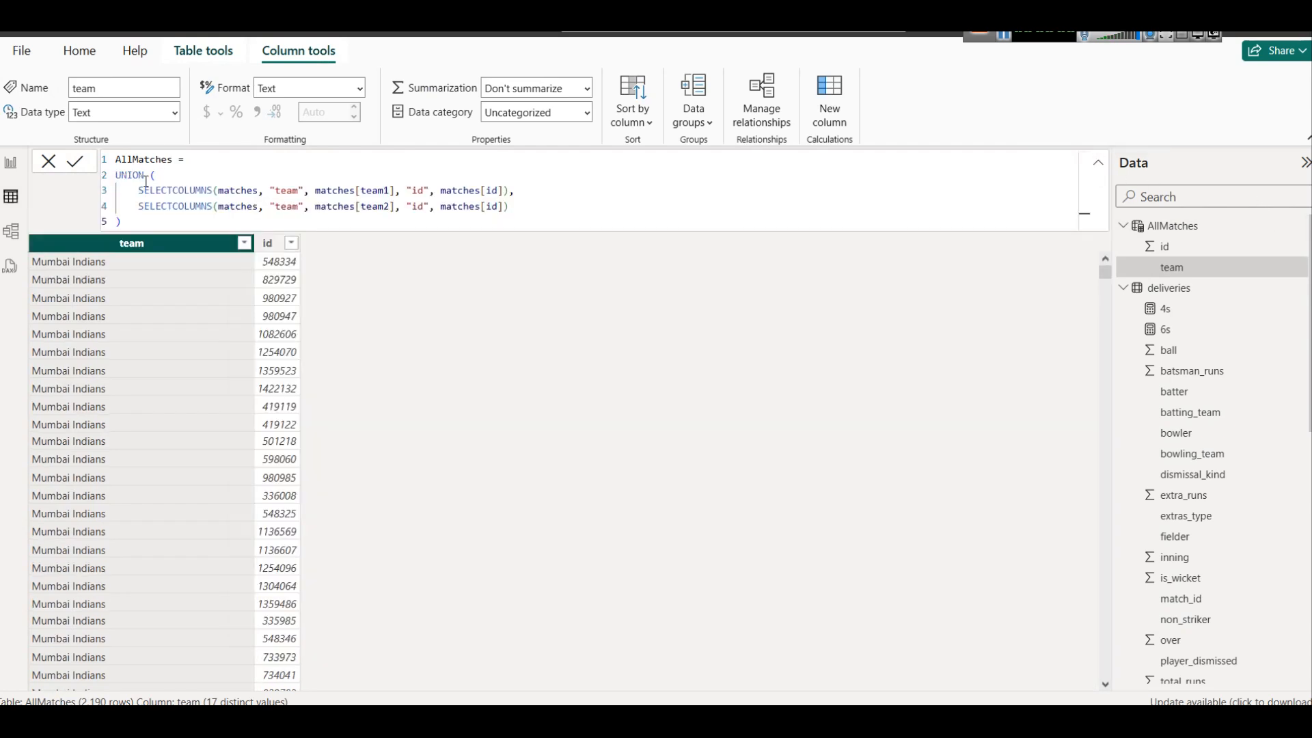
scroll(226, 335, down, 20)
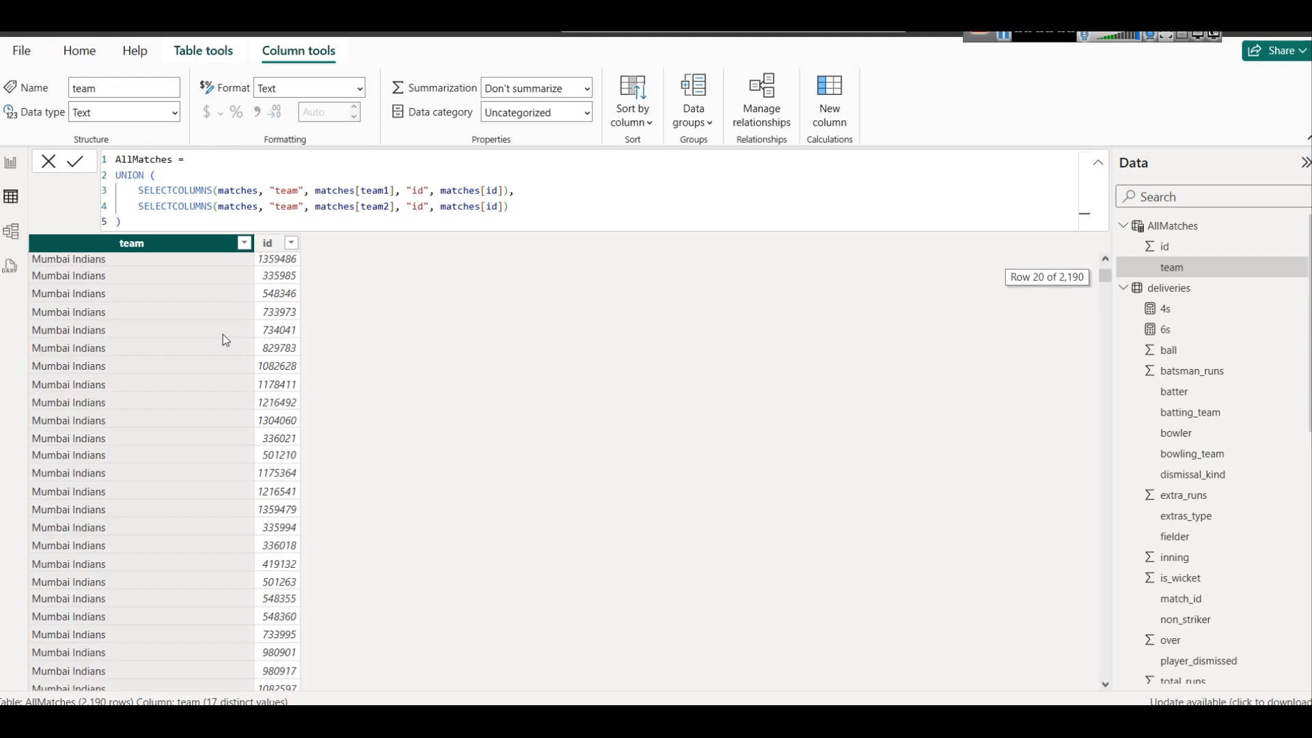
scroll(218, 375, down, 5)
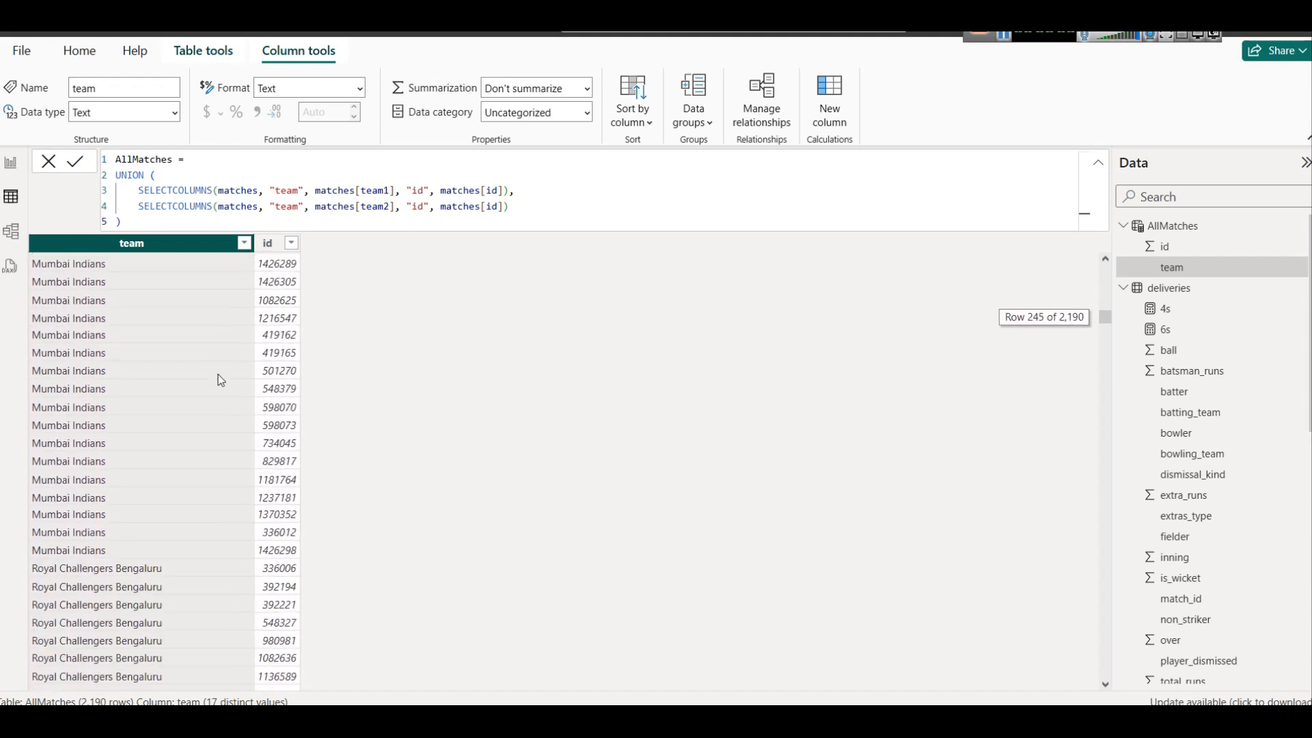
scroll(217, 377, up, 15)
scroll(216, 381, up, 20)
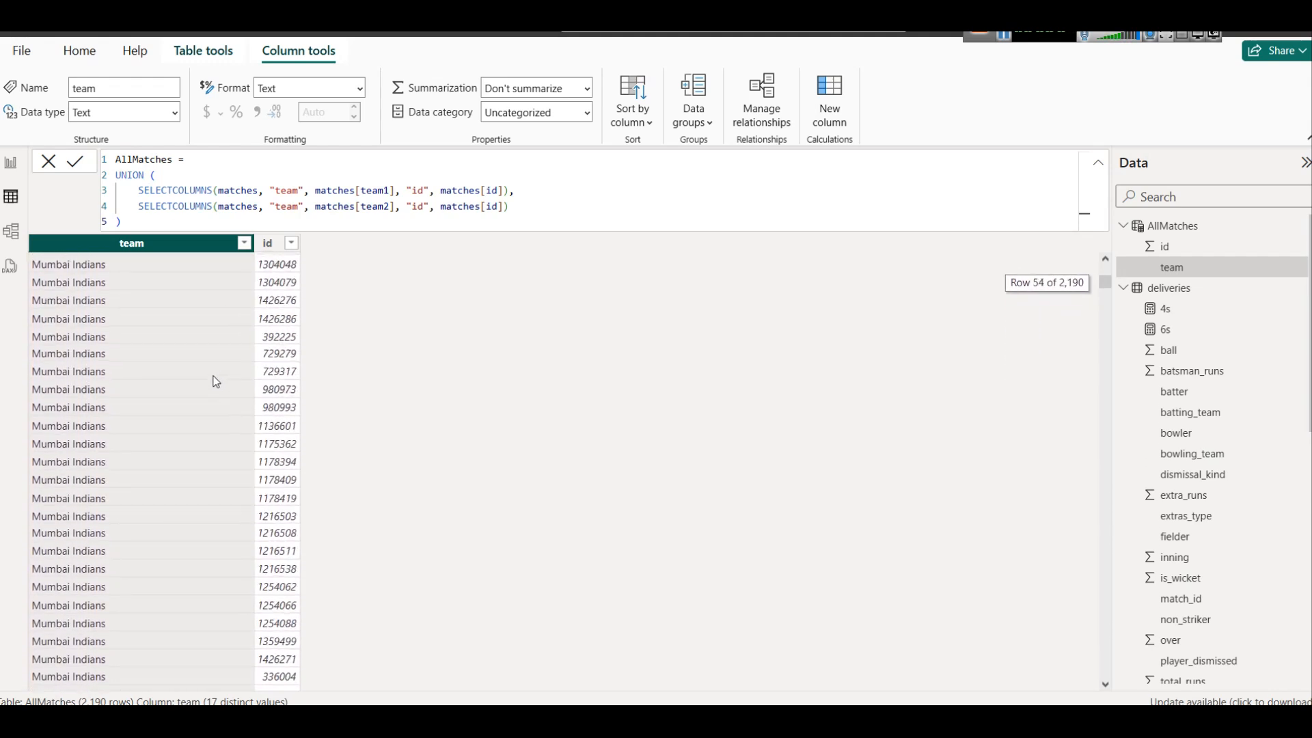
Filter the AllMatches team column to Chennai Super Kings only to examine that team's matches
click(244, 243)
click(311, 419)
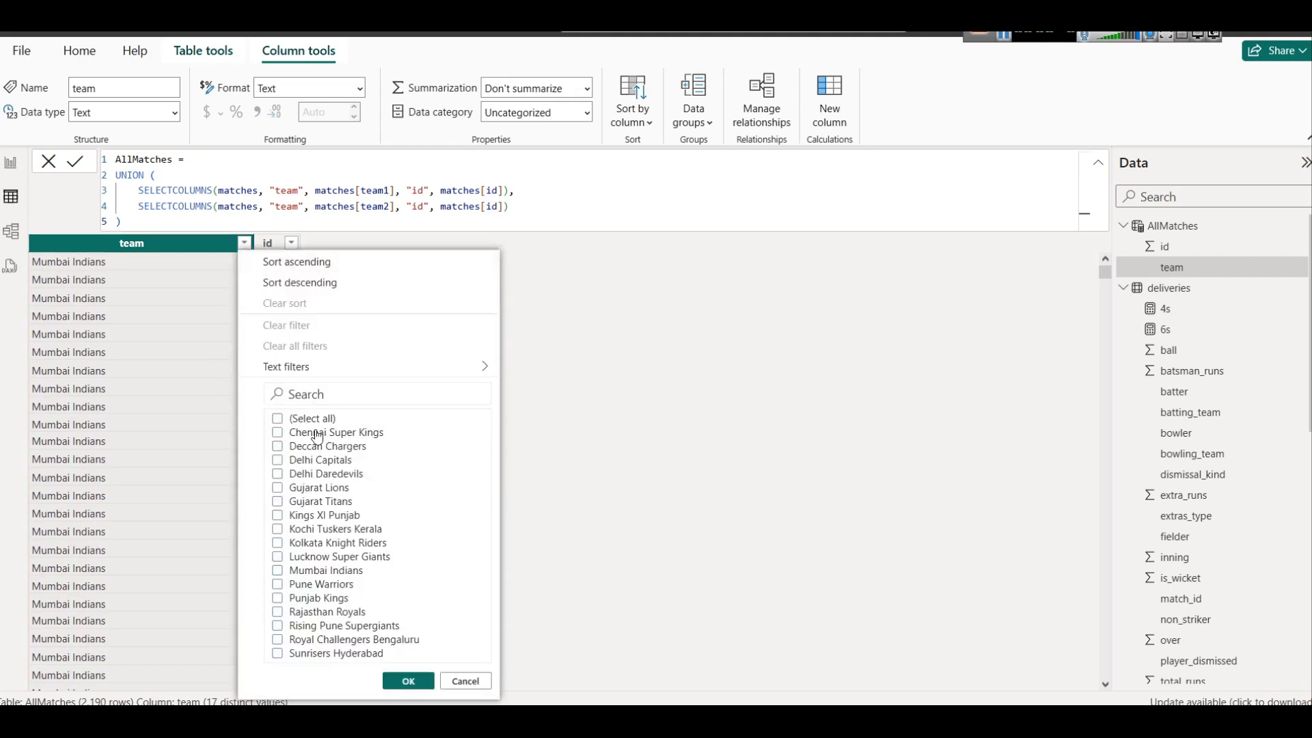
click(336, 441)
click(396, 678)
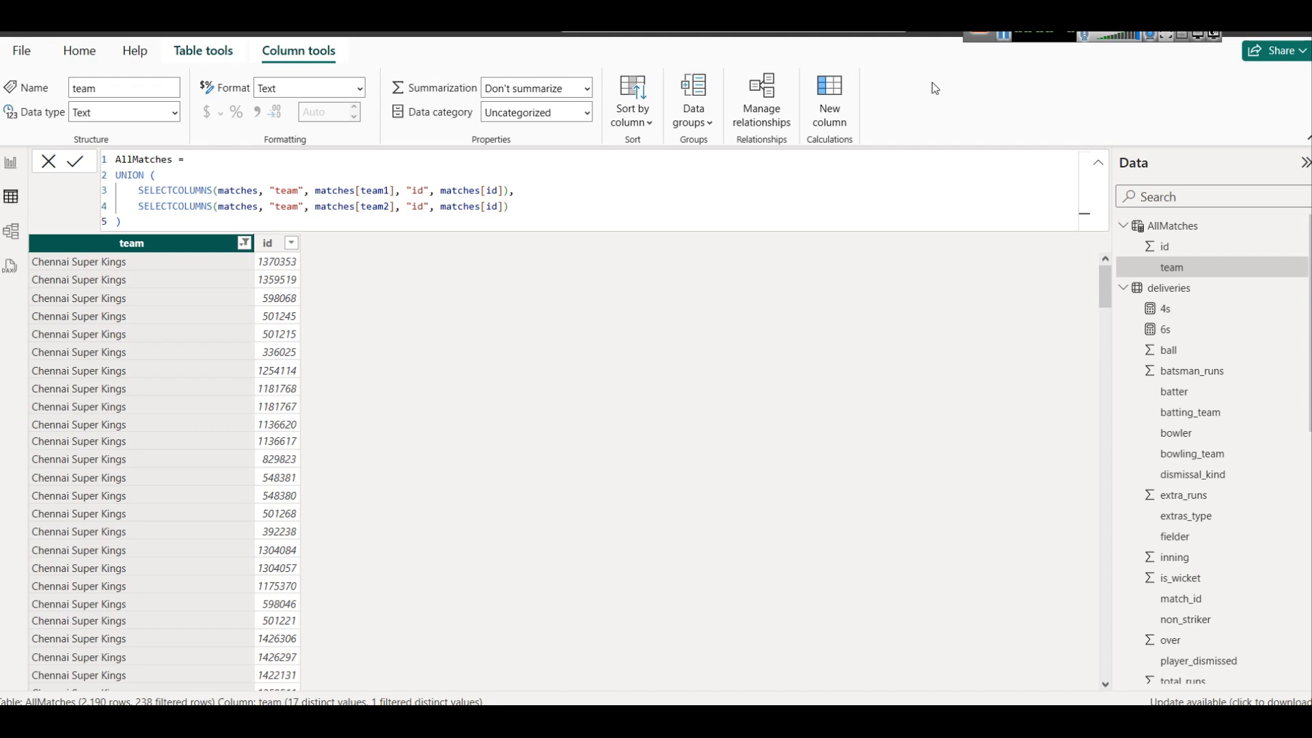
Switch the AllMatches team filter from Chennai Super Kings to Mumbai Indians only
click(245, 243)
click(289, 436)
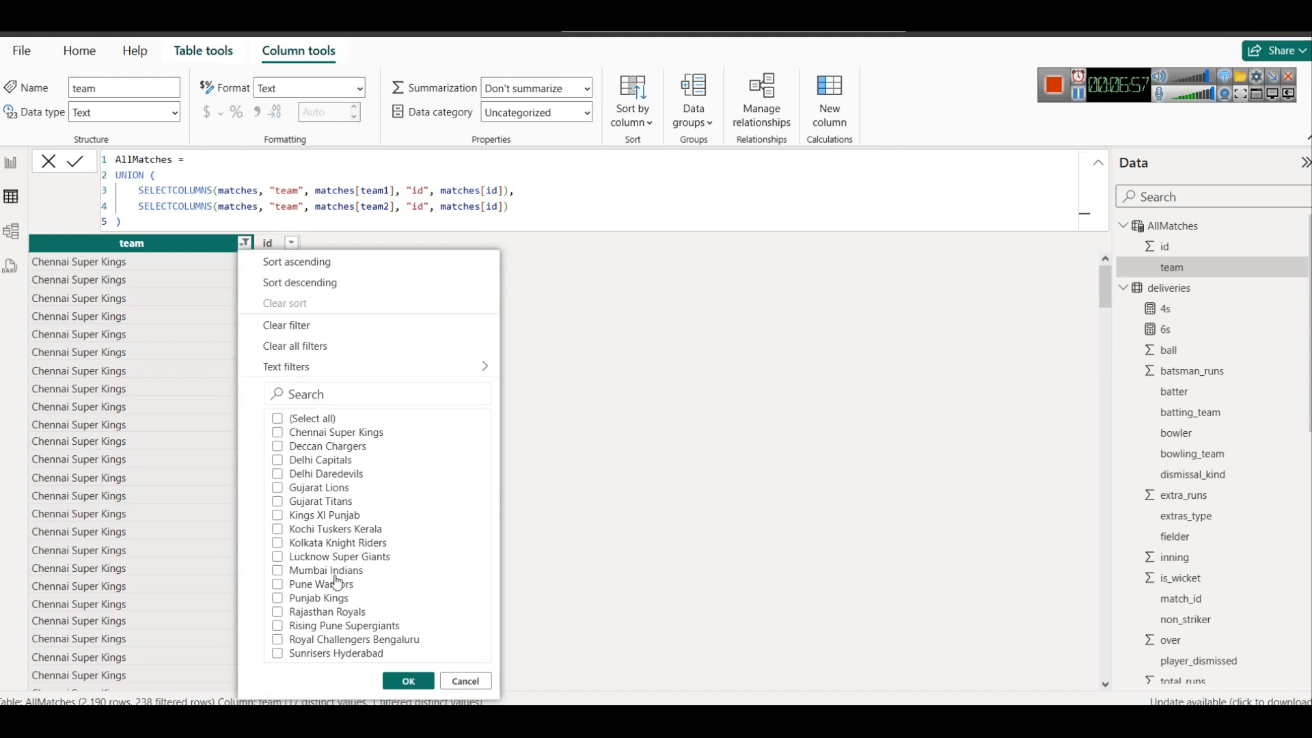
click(335, 572)
click(396, 682)
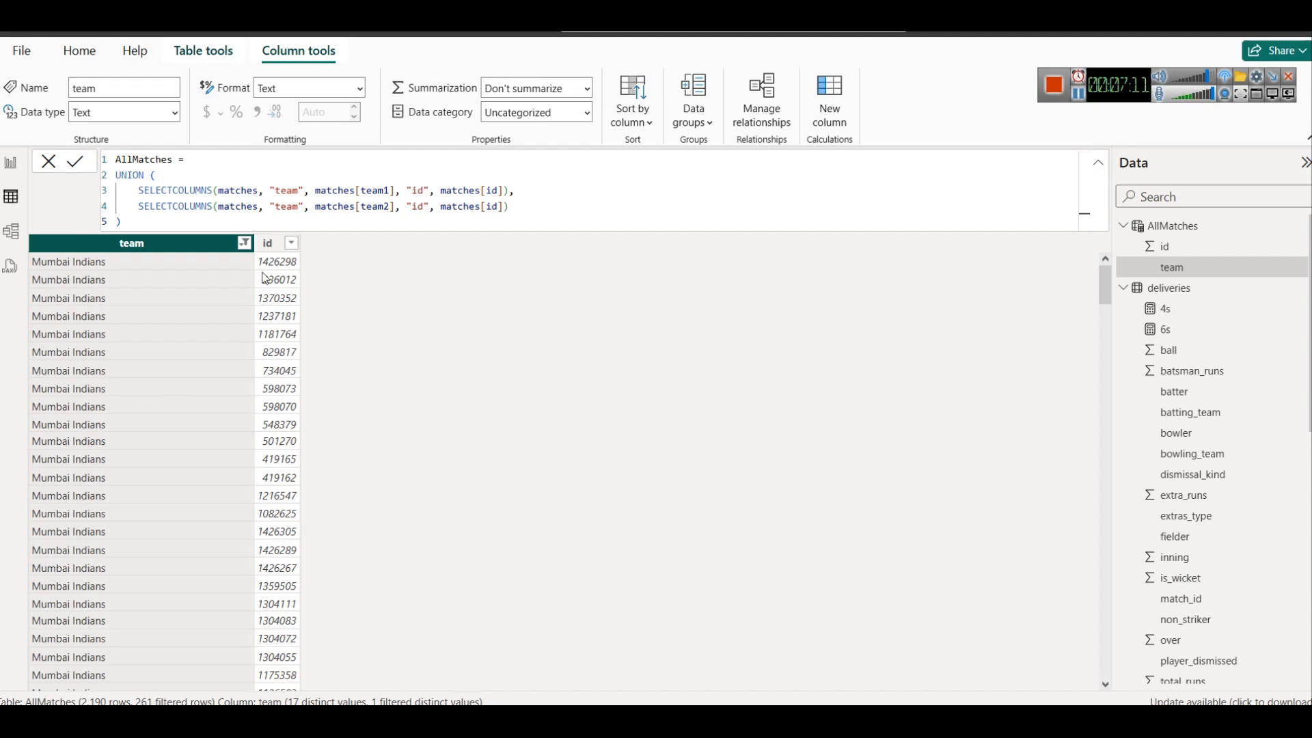
Switch the AllMatches team filter from Mumbai Indians to Royal Challengers Bengaluru only
click(244, 244)
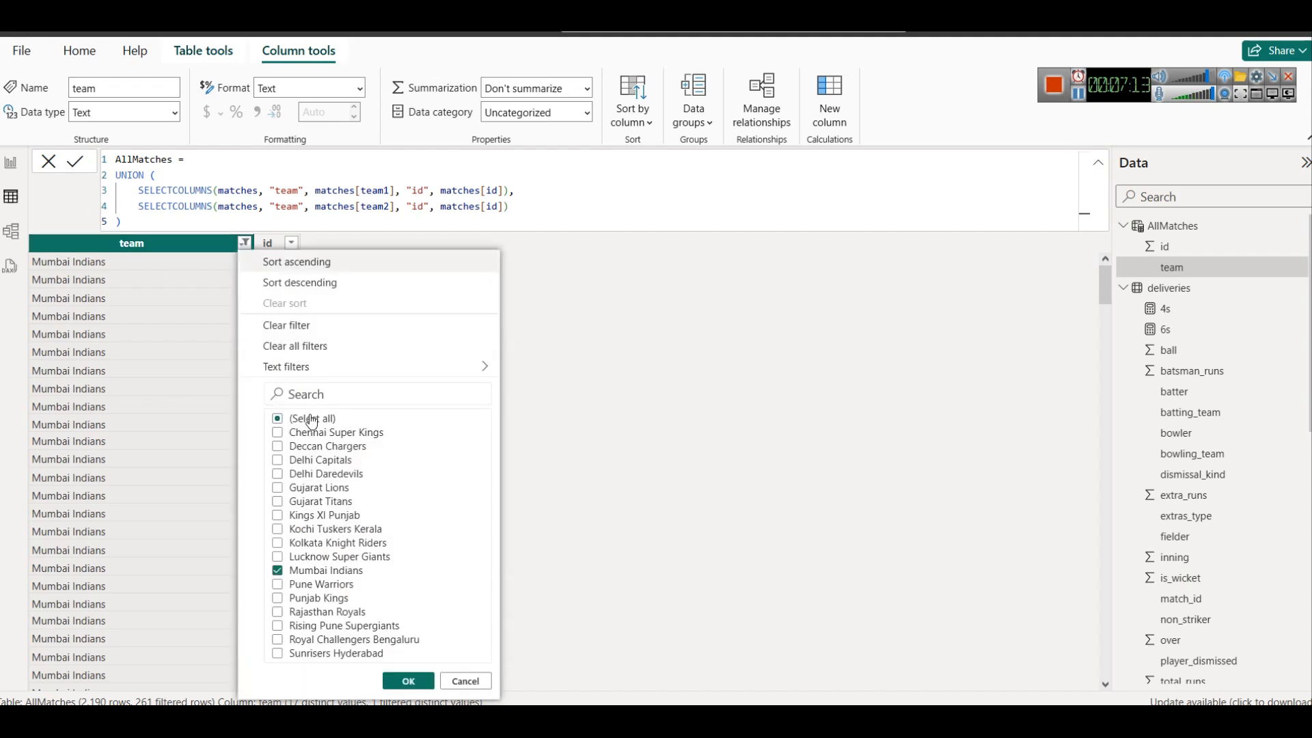
click(341, 642)
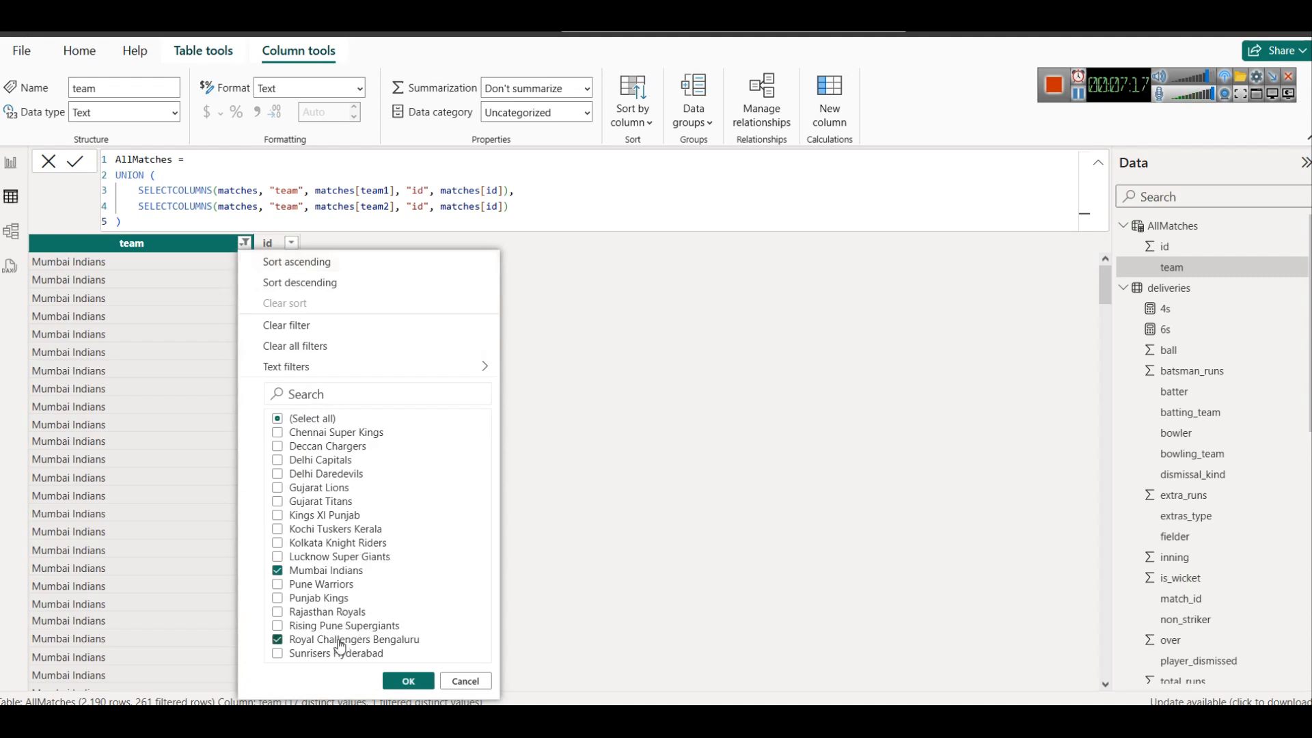
click(278, 572)
click(394, 677)
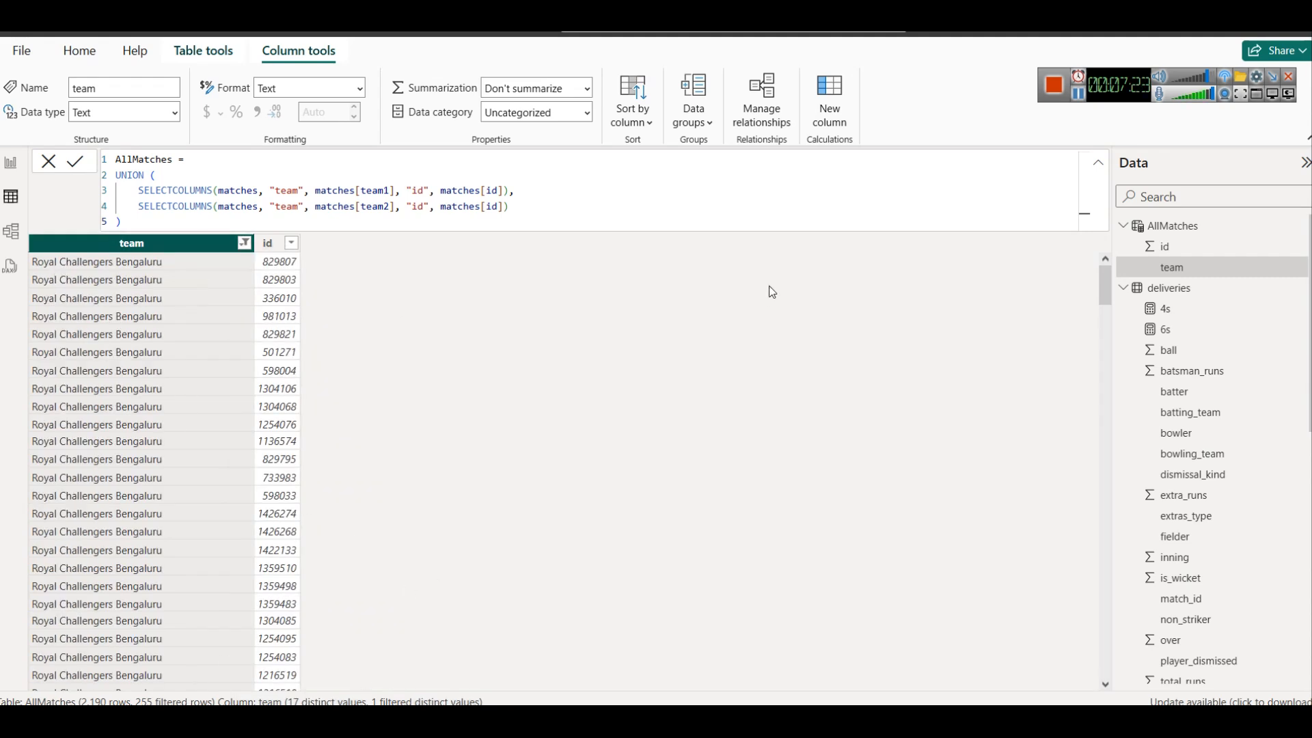
On the report page, add the AllMatches measure MatchesPlayed = COUNTROWS(FILTER(AllMatches, AllMatches[team] = SELECTEDVALUE(AllMatches[team])))
click(10, 162)
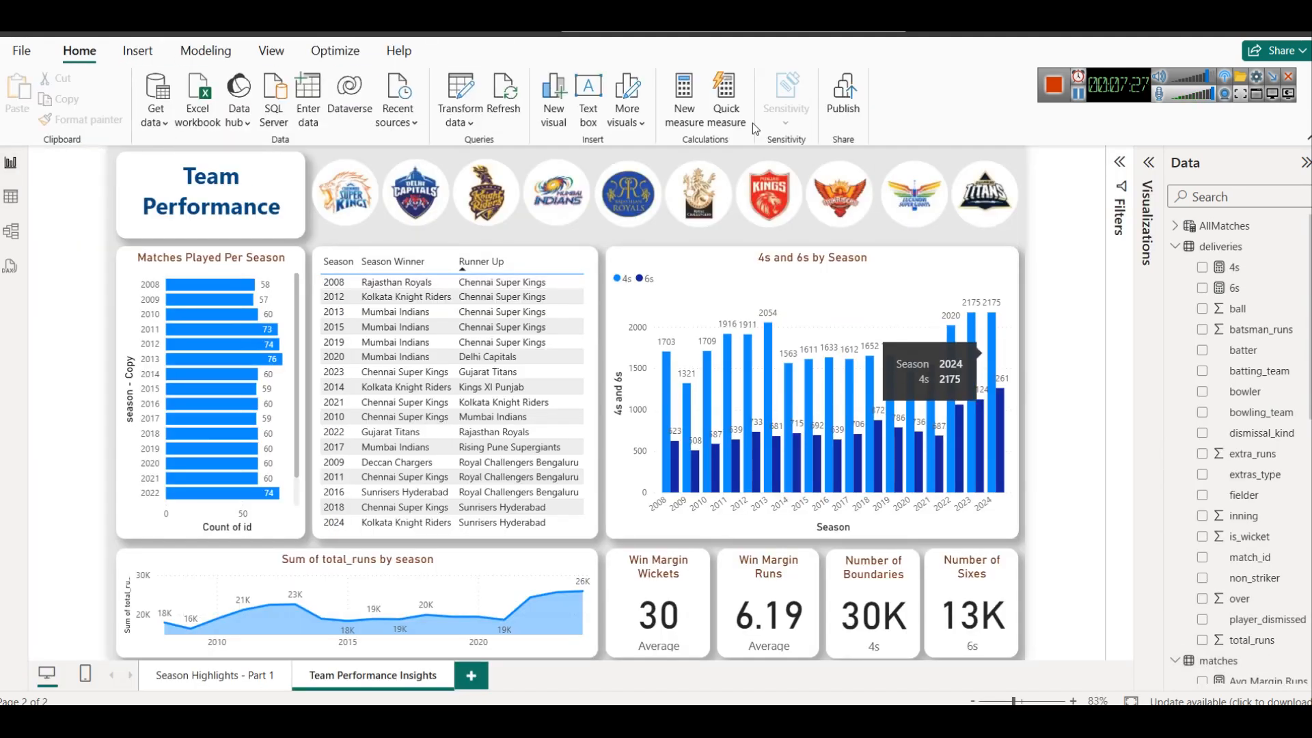
click(1222, 227)
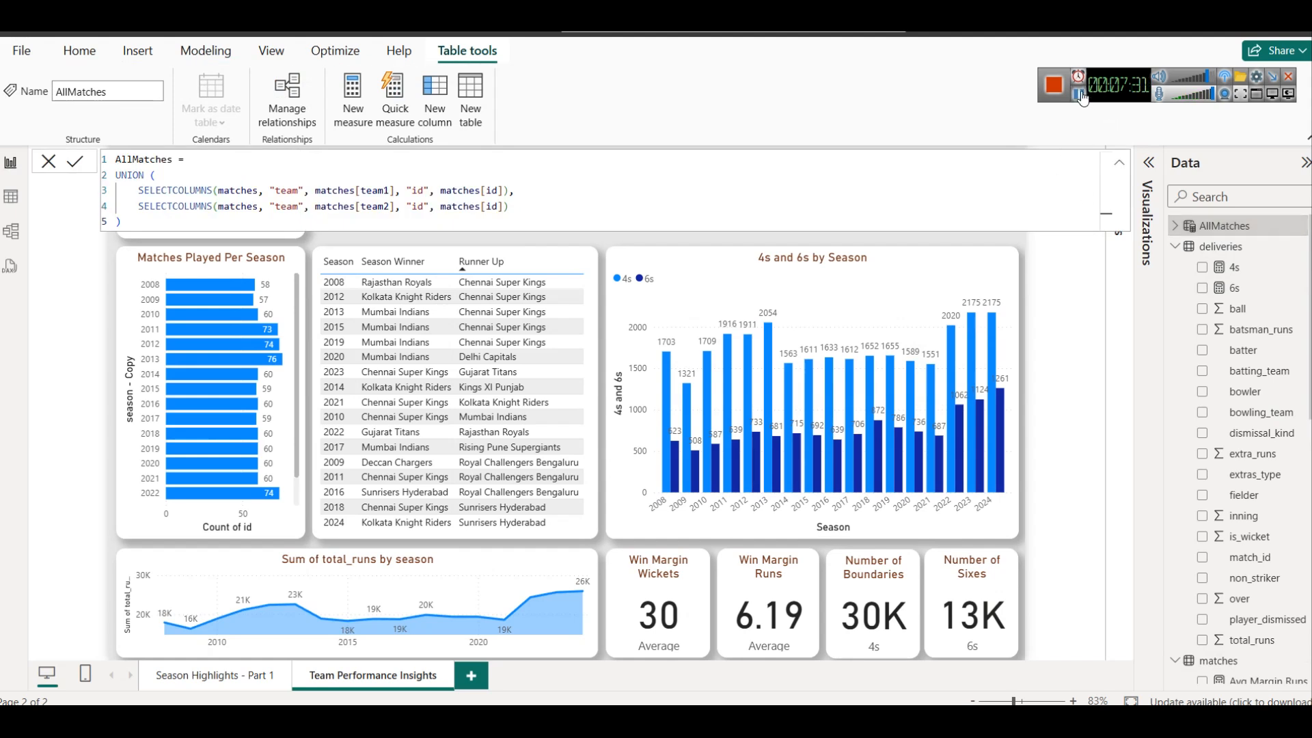
click(1081, 98)
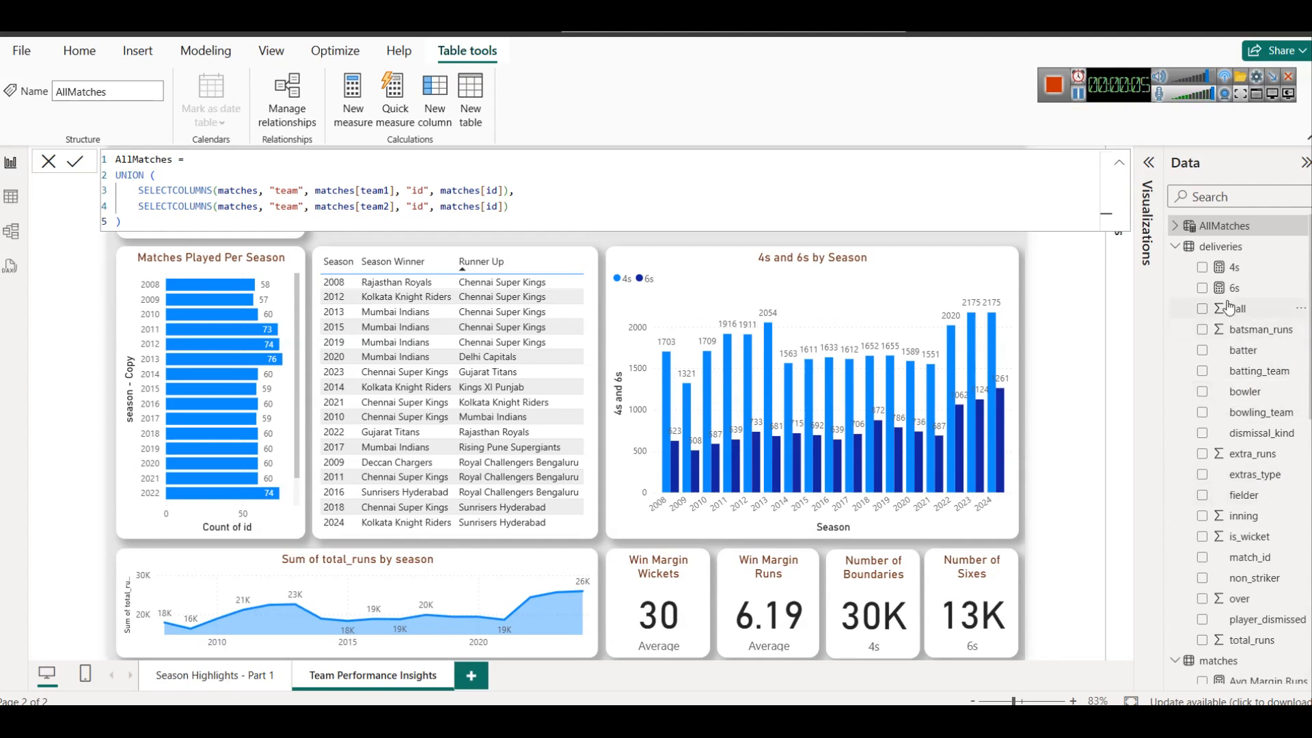
right_click(1209, 224)
click(1156, 249)
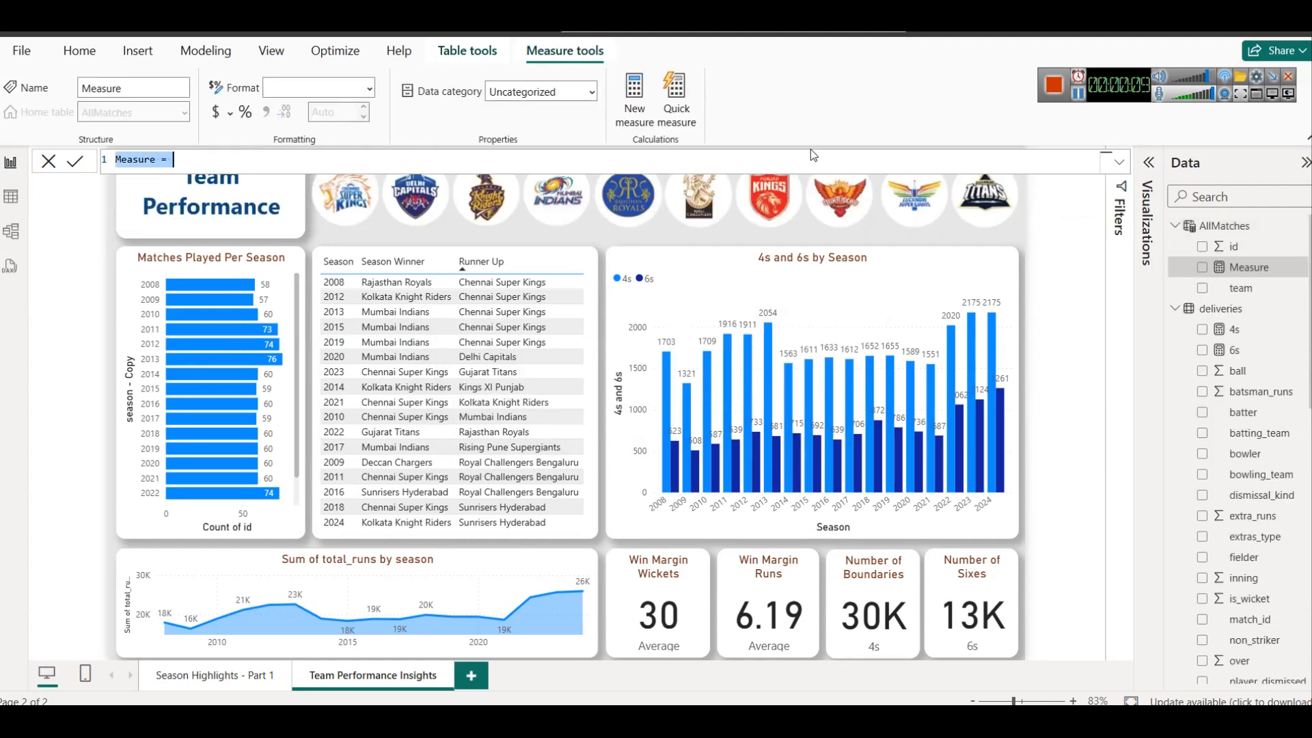
text(MatchesPlayed = COUNTROWS (     FILTER (         AllMatches,         AllMatches[team] = SELECTEDVALUE(AllMatches[team])     ) ))
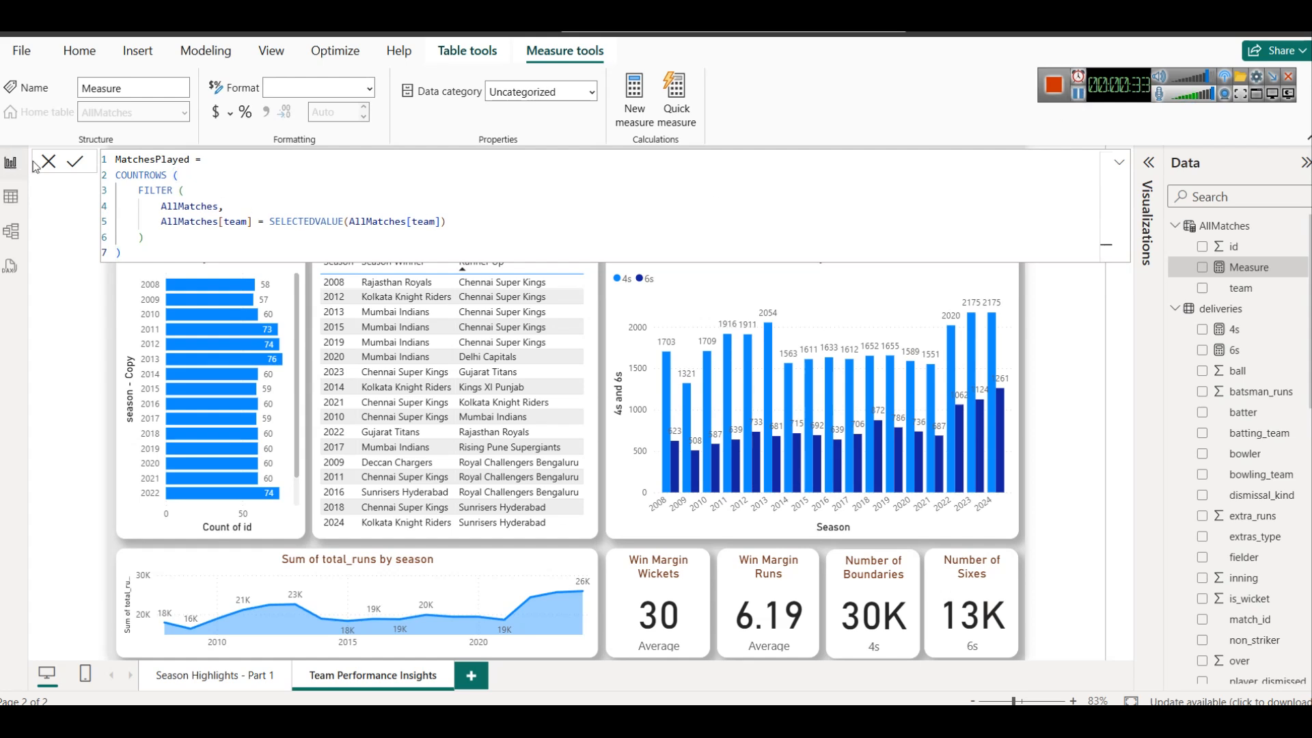
click(75, 164)
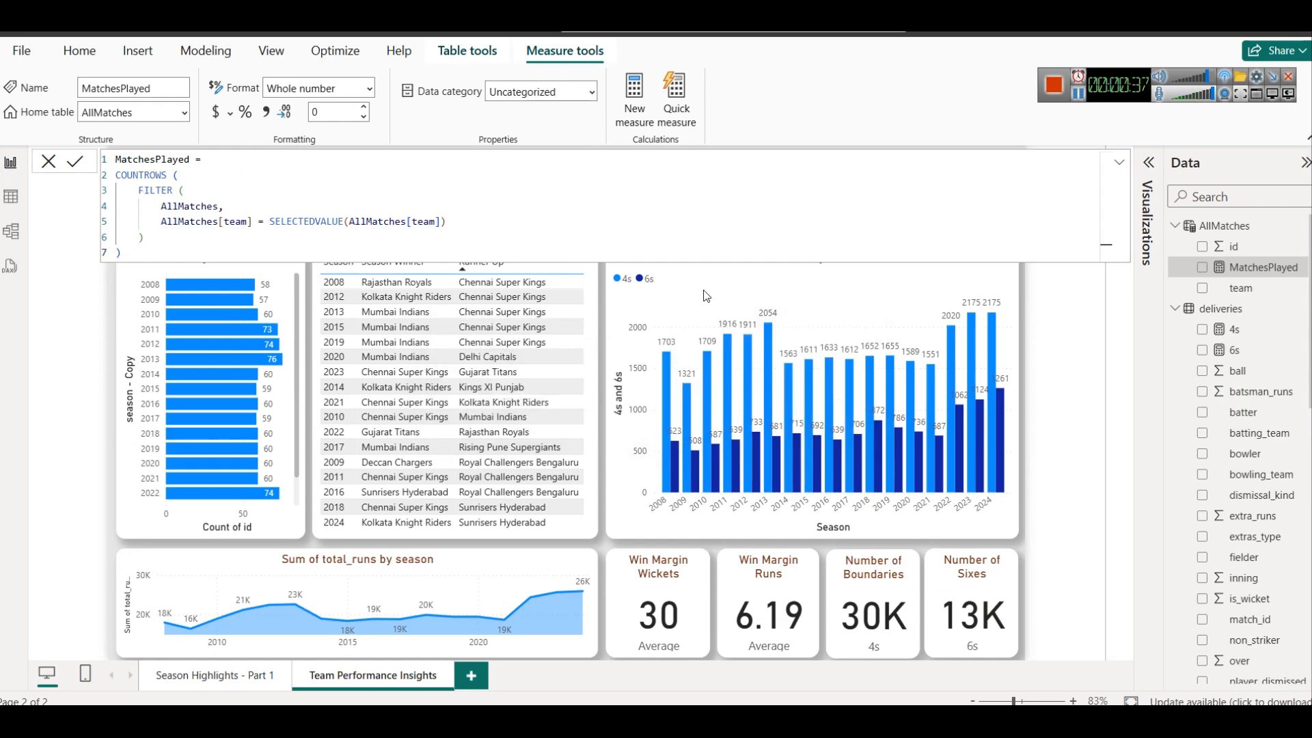
click(1080, 94)
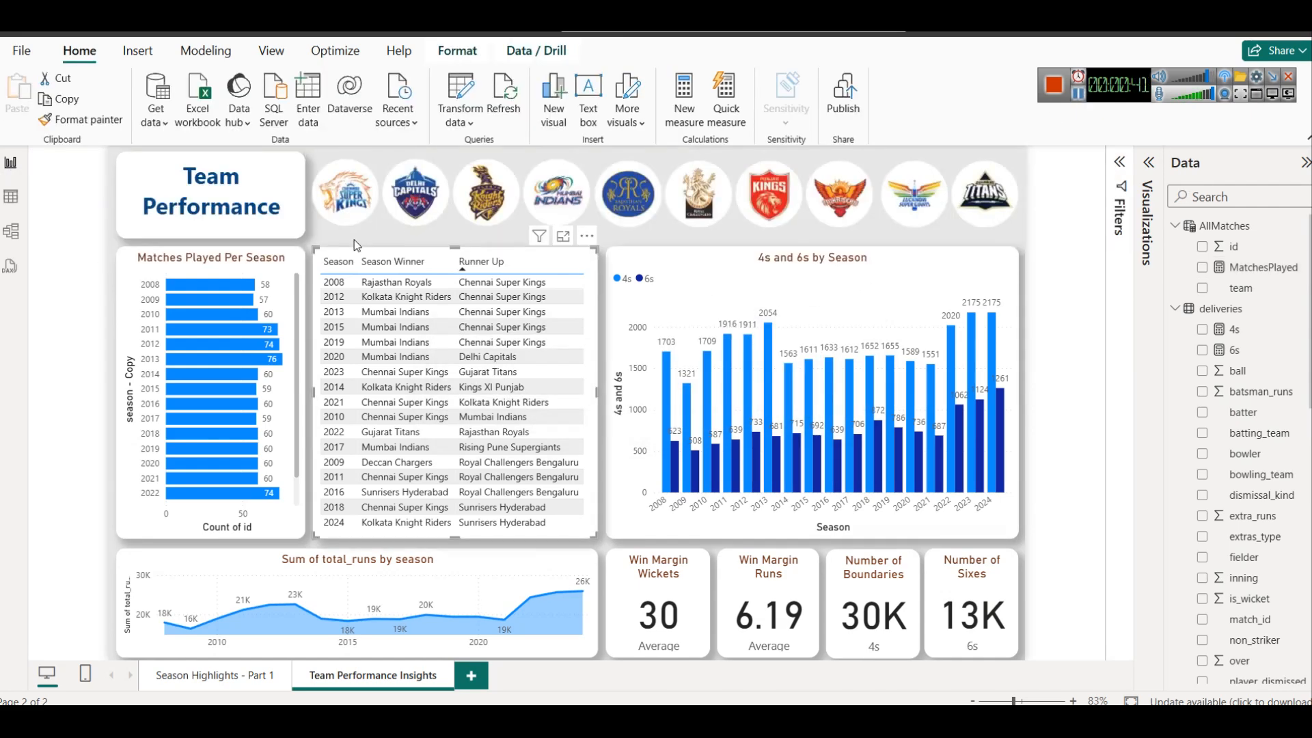
Replace the Matches Played Per Season chart's Y-axis field with AllMatches team and its X-axis field with MatchesPlayed
click(294, 256)
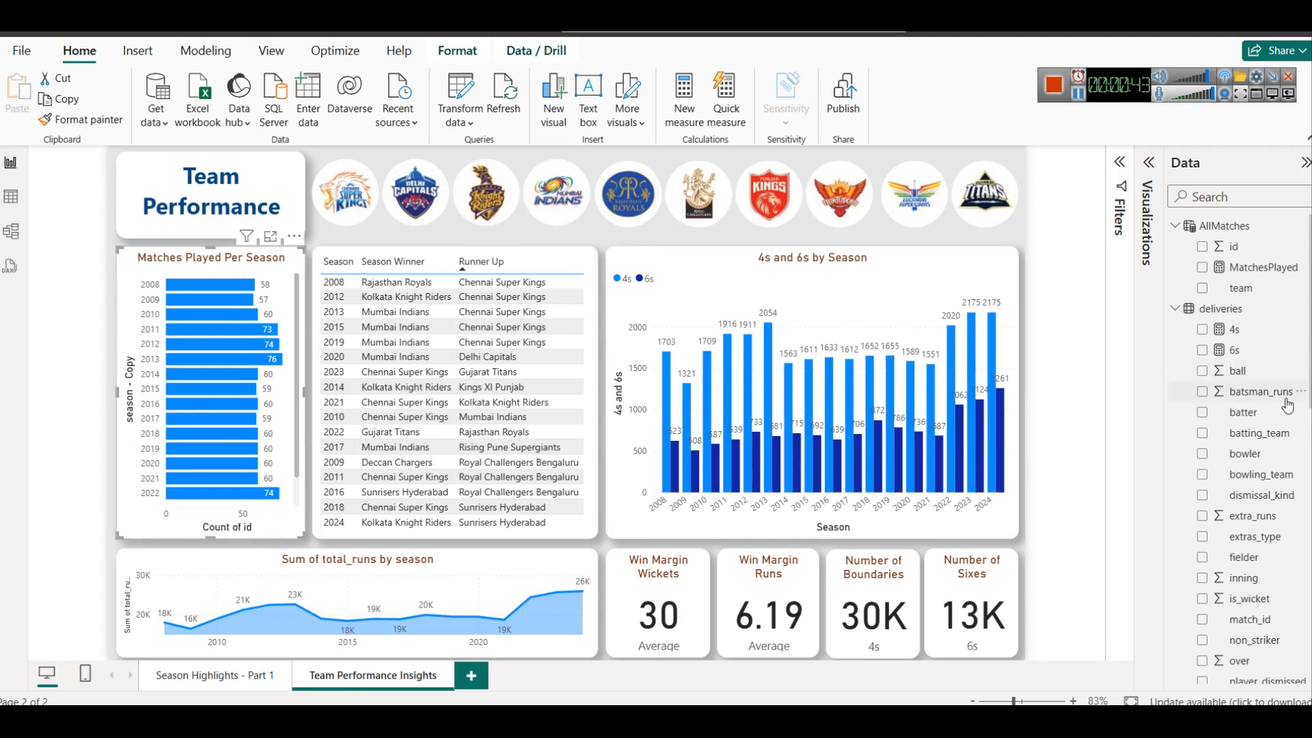
click(1149, 162)
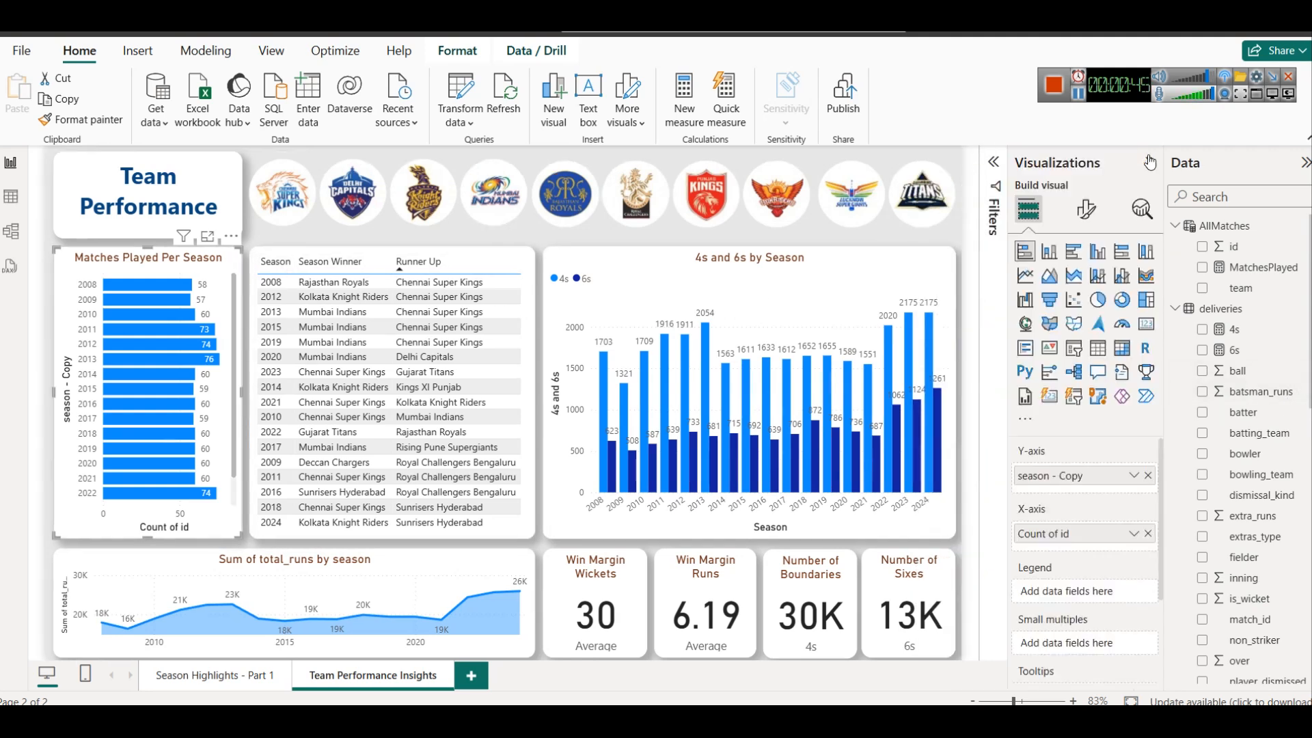
click(1148, 476)
drag(1254, 295, 1092, 483)
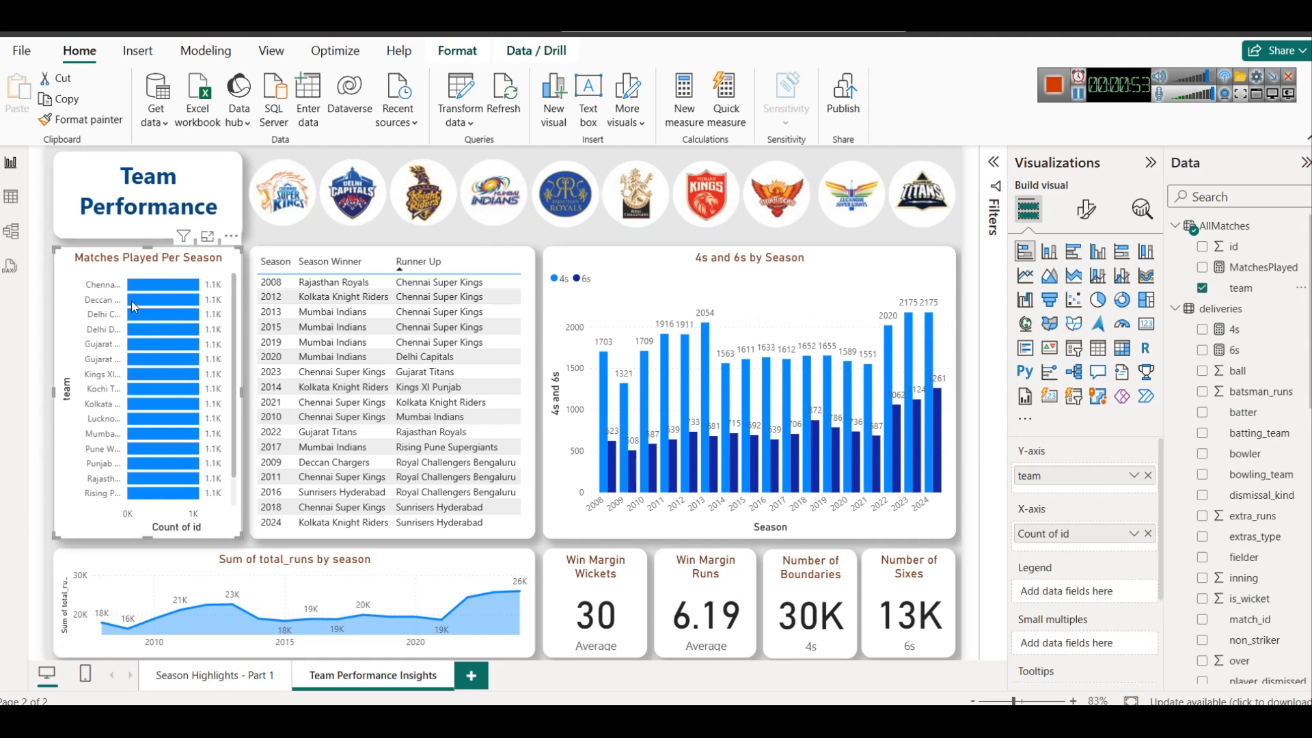
click(1148, 533)
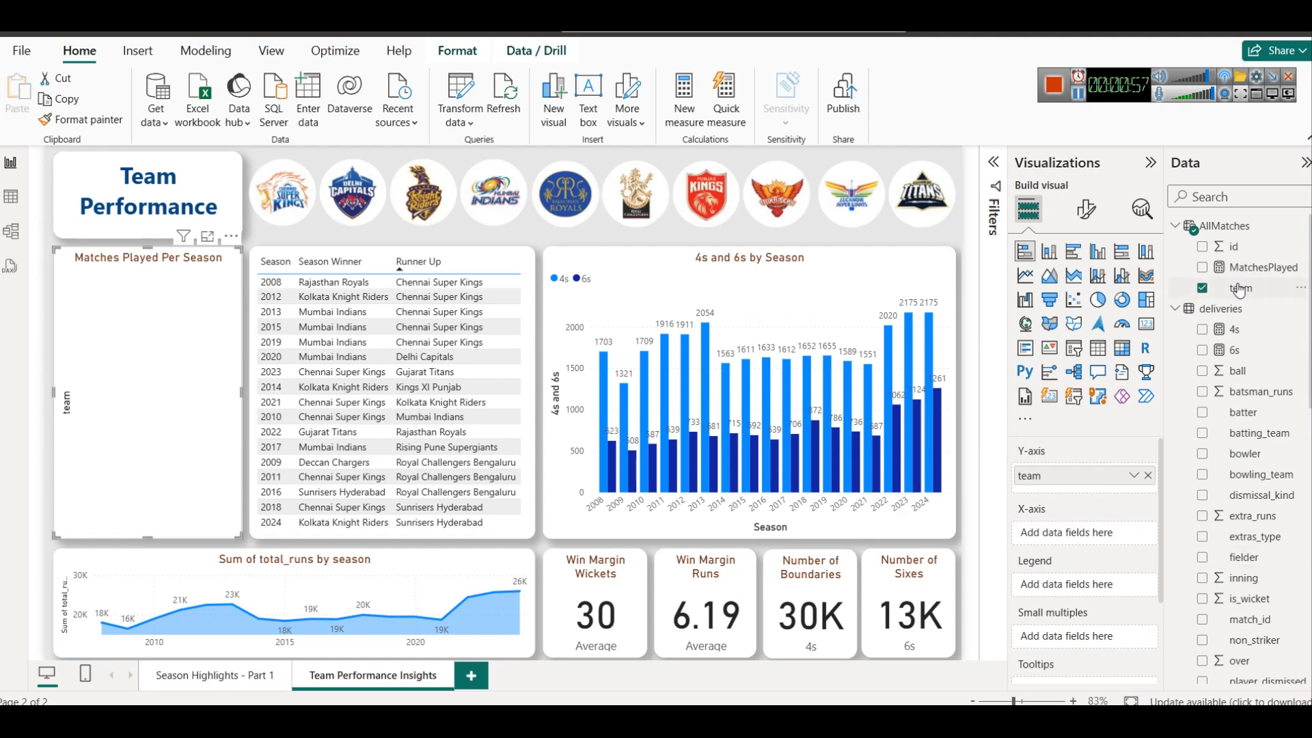
drag(1258, 268, 1092, 537)
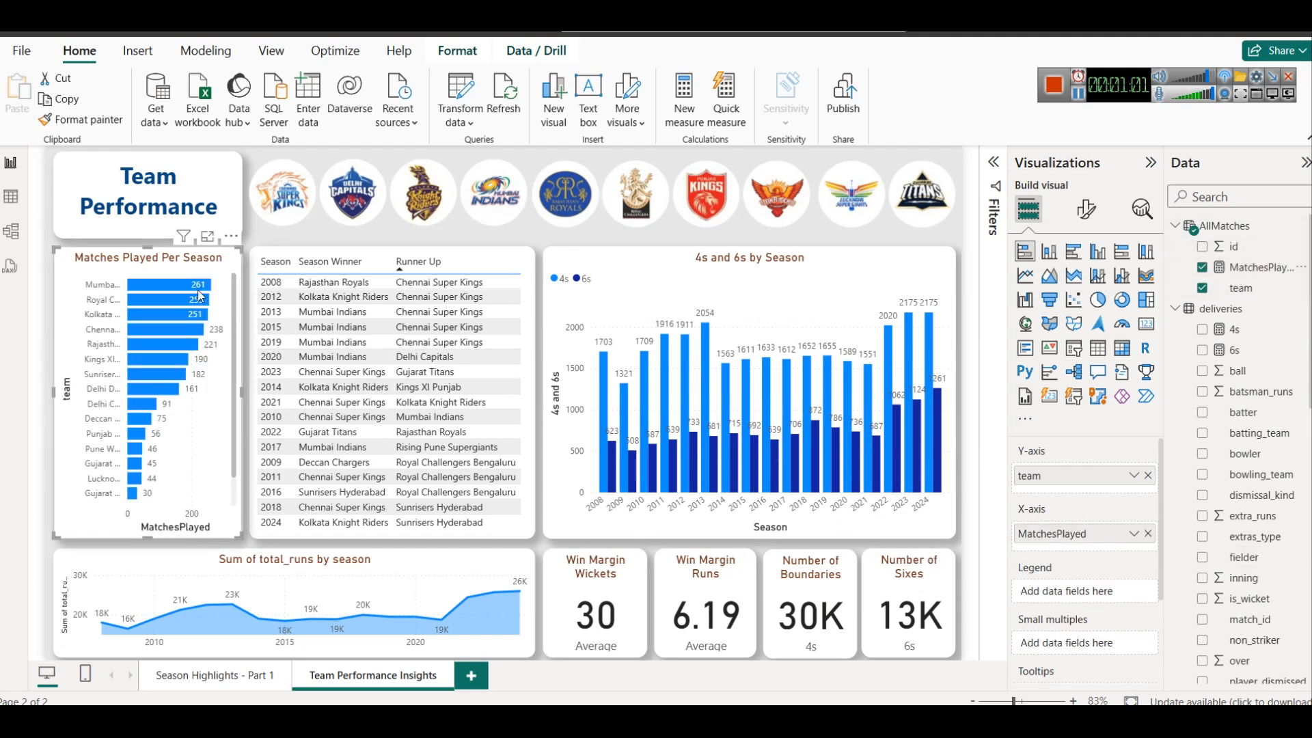
mouse_move(199, 292)
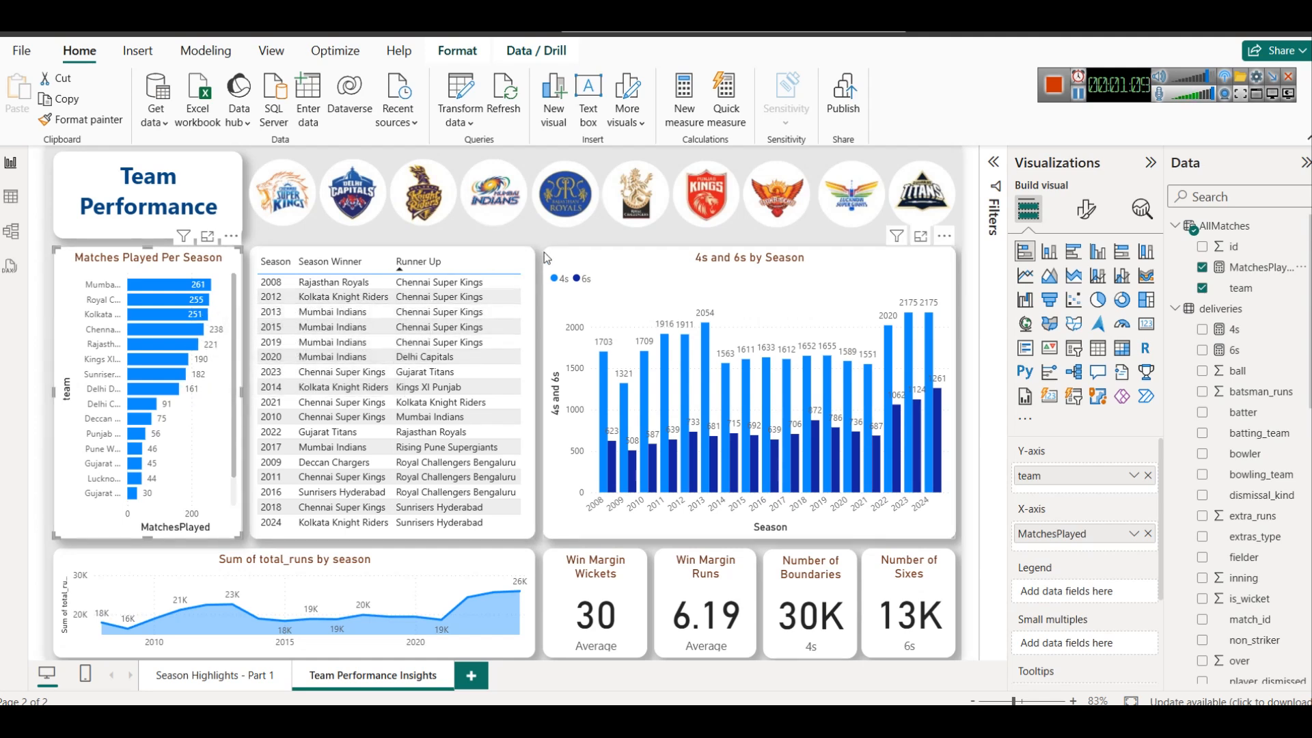
Narrow the 4s and 6s by Season chart from its left edge and move the season winners table over beside it
click(621, 264)
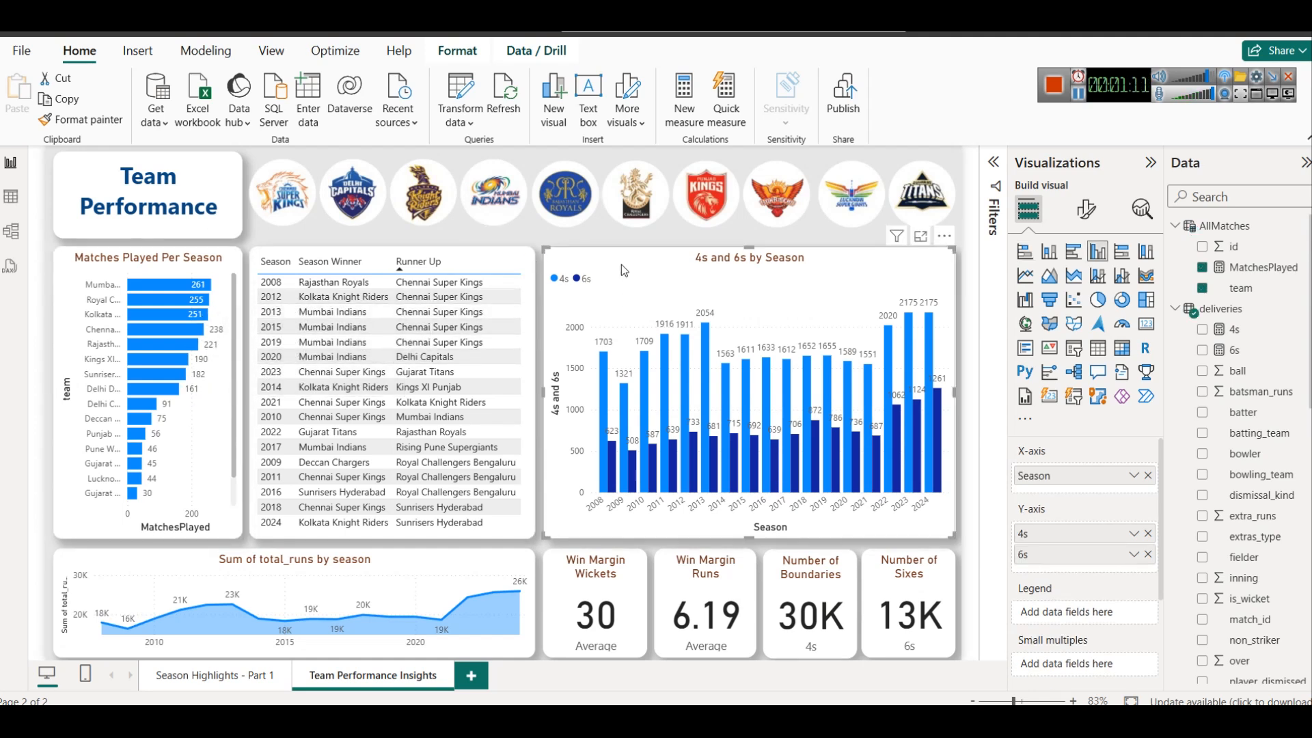
drag(544, 395, 743, 395)
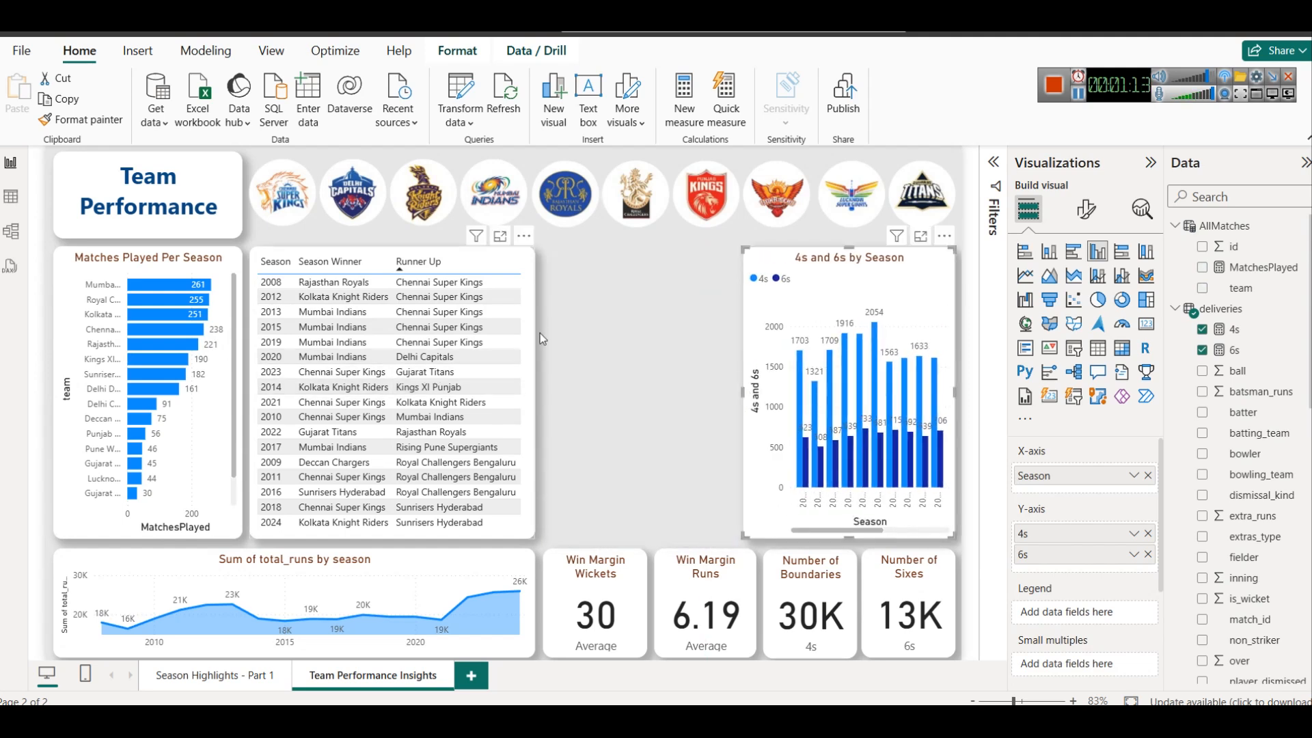
right_click(530, 265)
click(464, 248)
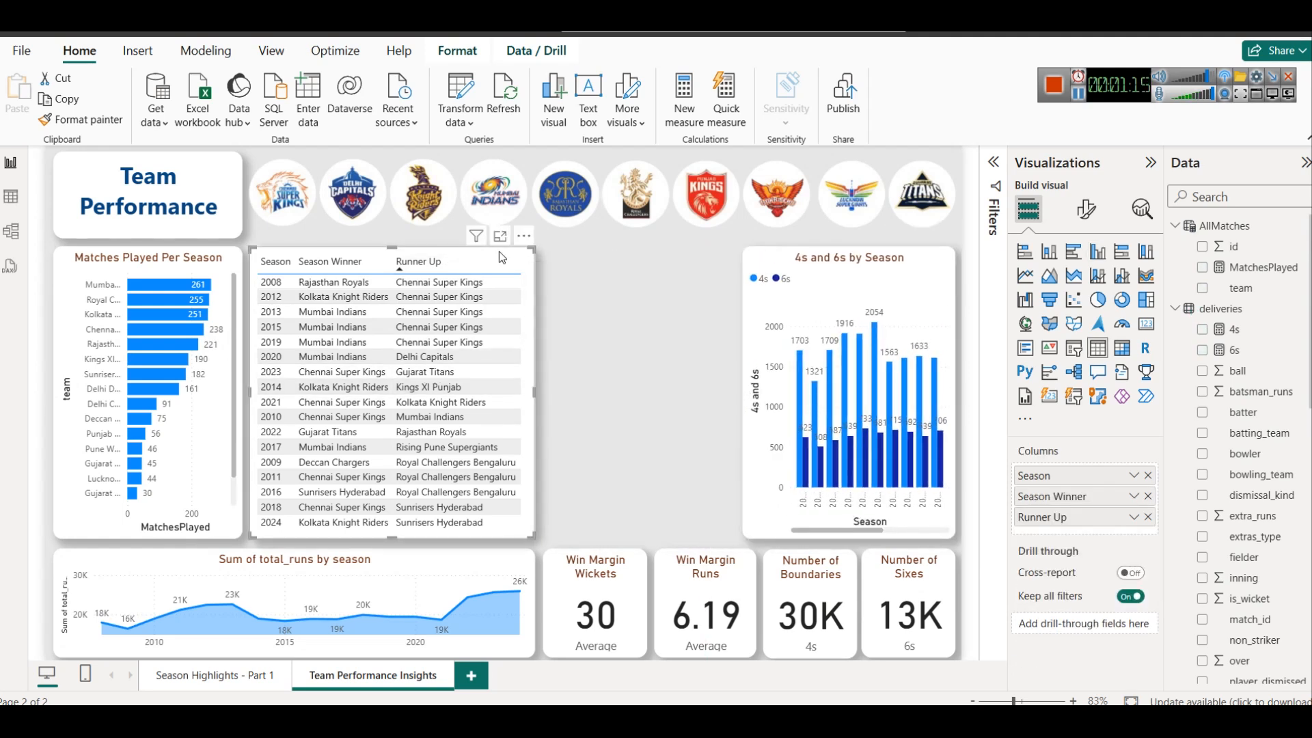
right_click(526, 258)
drag(526, 257, 715, 254)
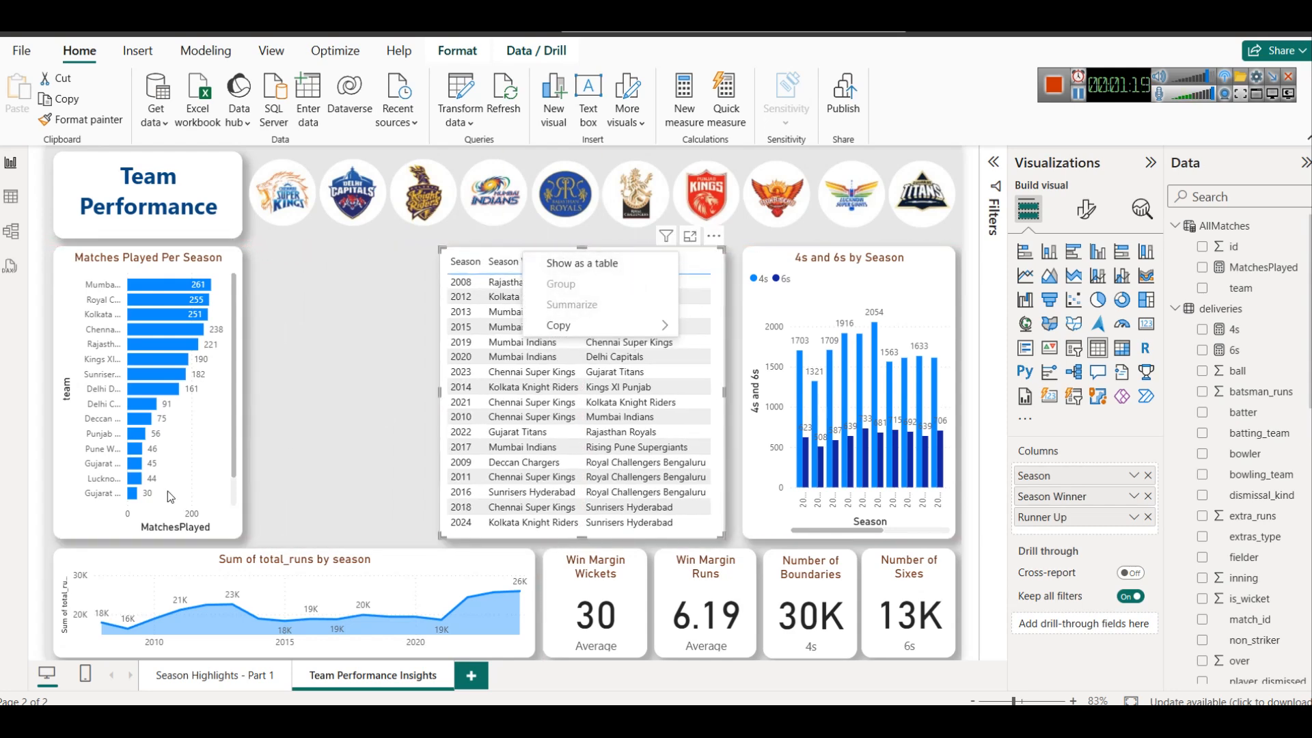
Widen the Matches Played Per Season chart slightly and look through all its team bars
click(241, 384)
drag(242, 385, 260, 397)
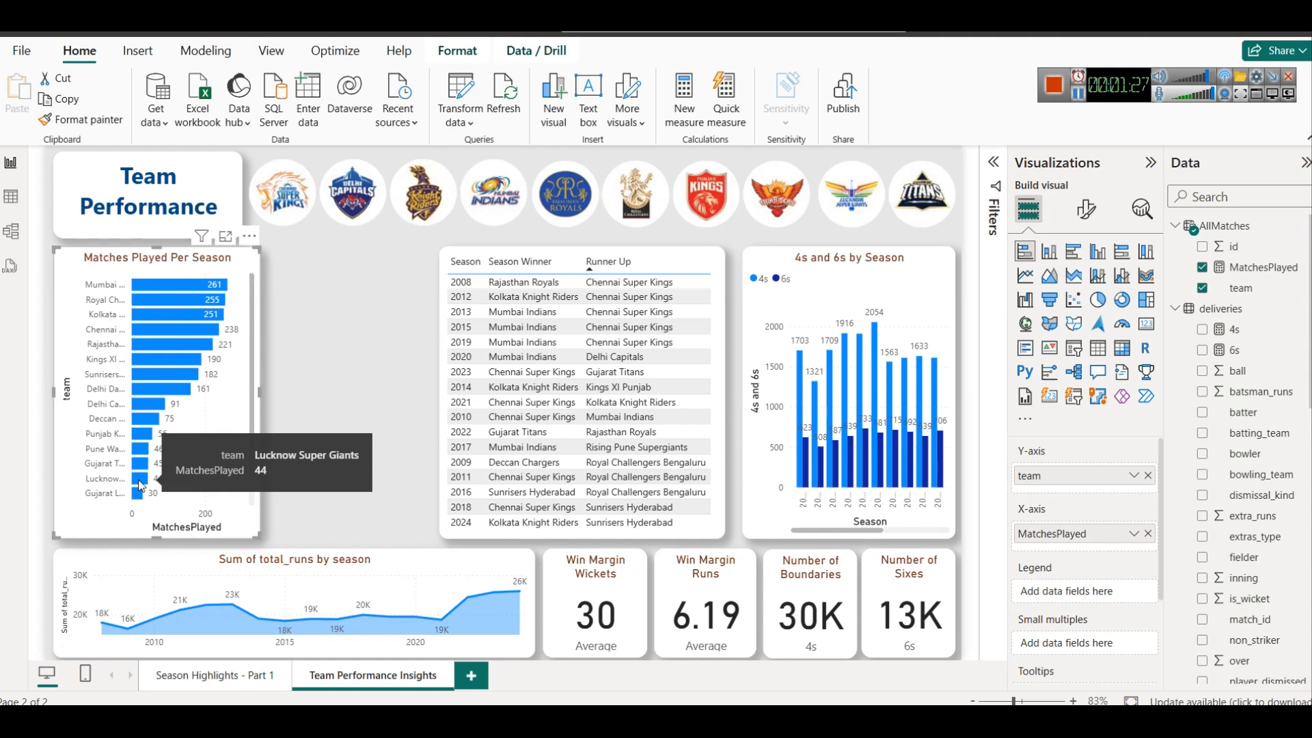
scroll(136, 436, down, 2)
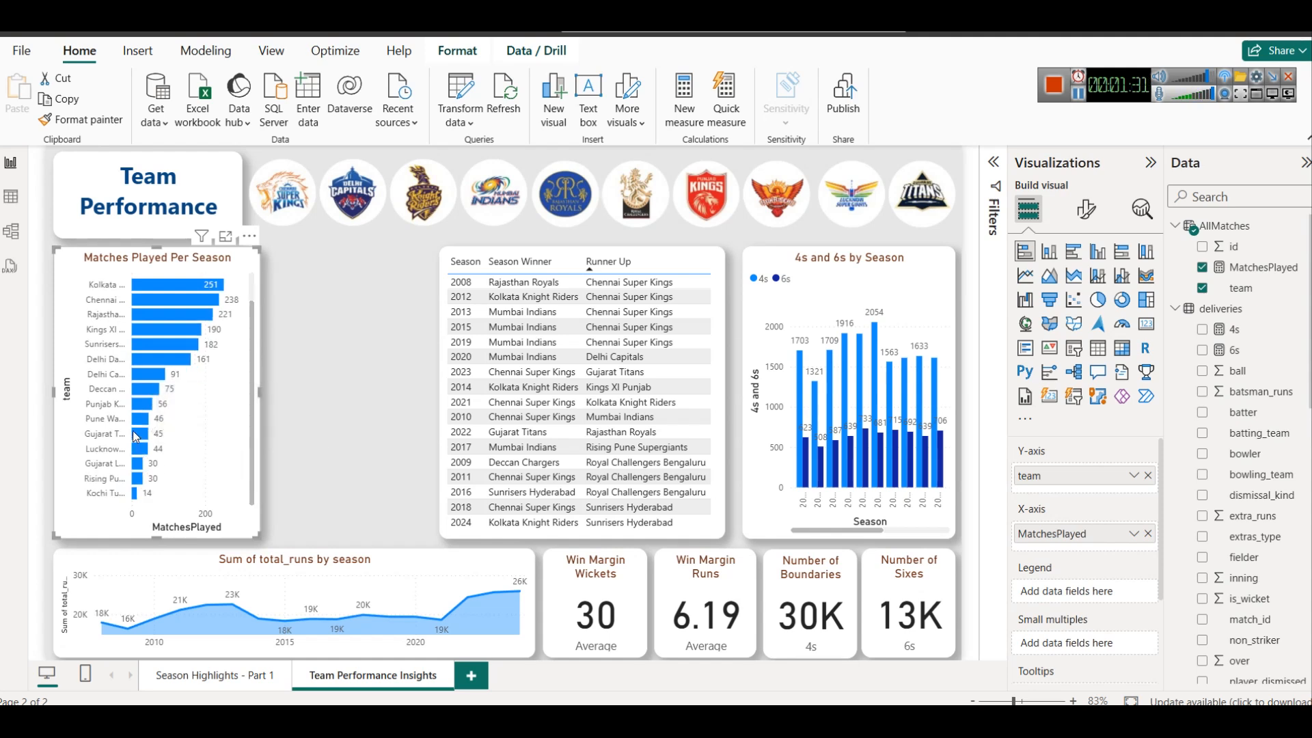
scroll(136, 436, up, 2)
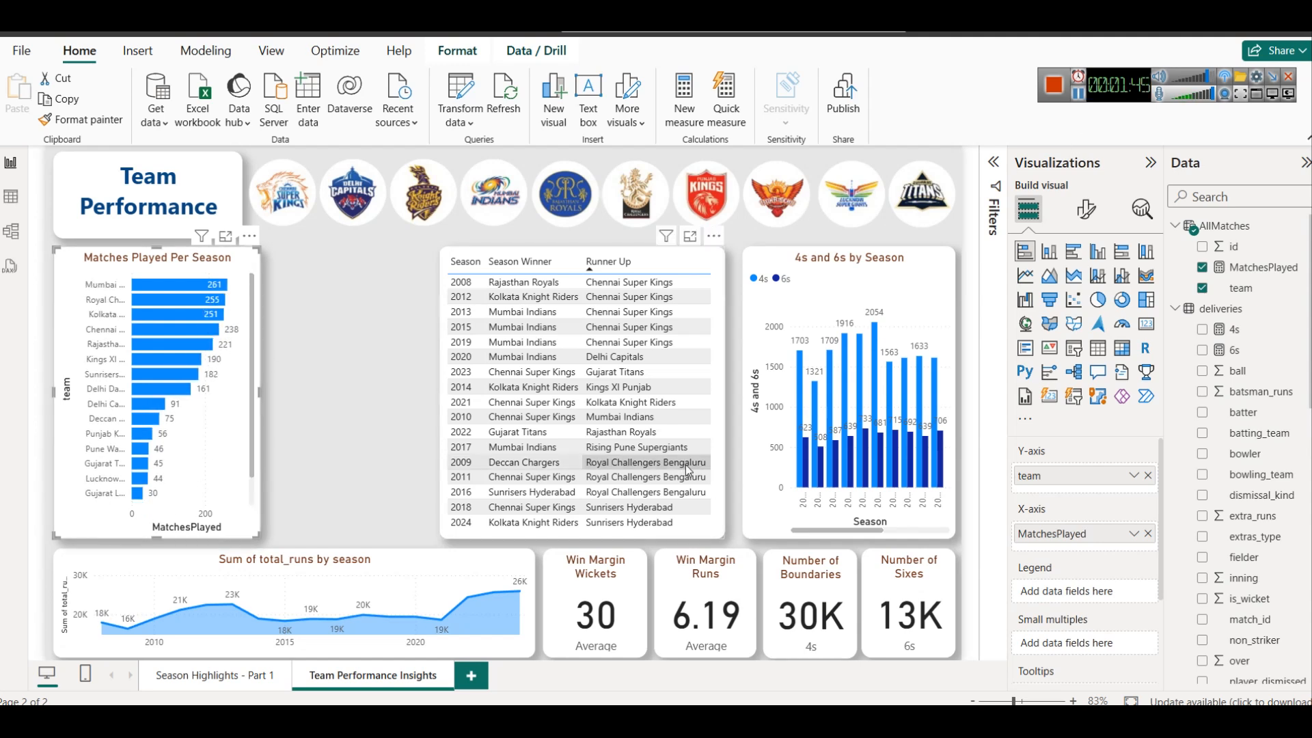
Review the Dashboard 2: Team Performance requirements in the Notepad notes and return to the Power BI report
click(1034, 643)
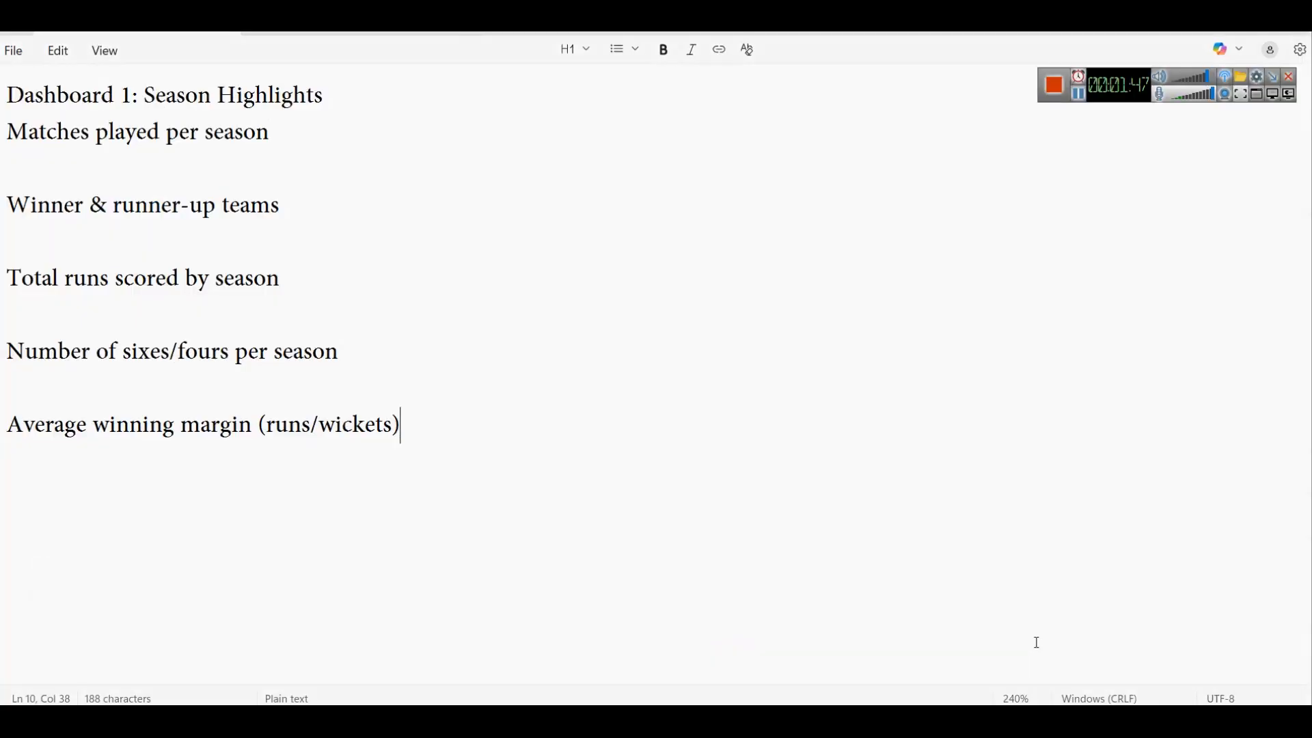
click(350, 32)
click(192, 173)
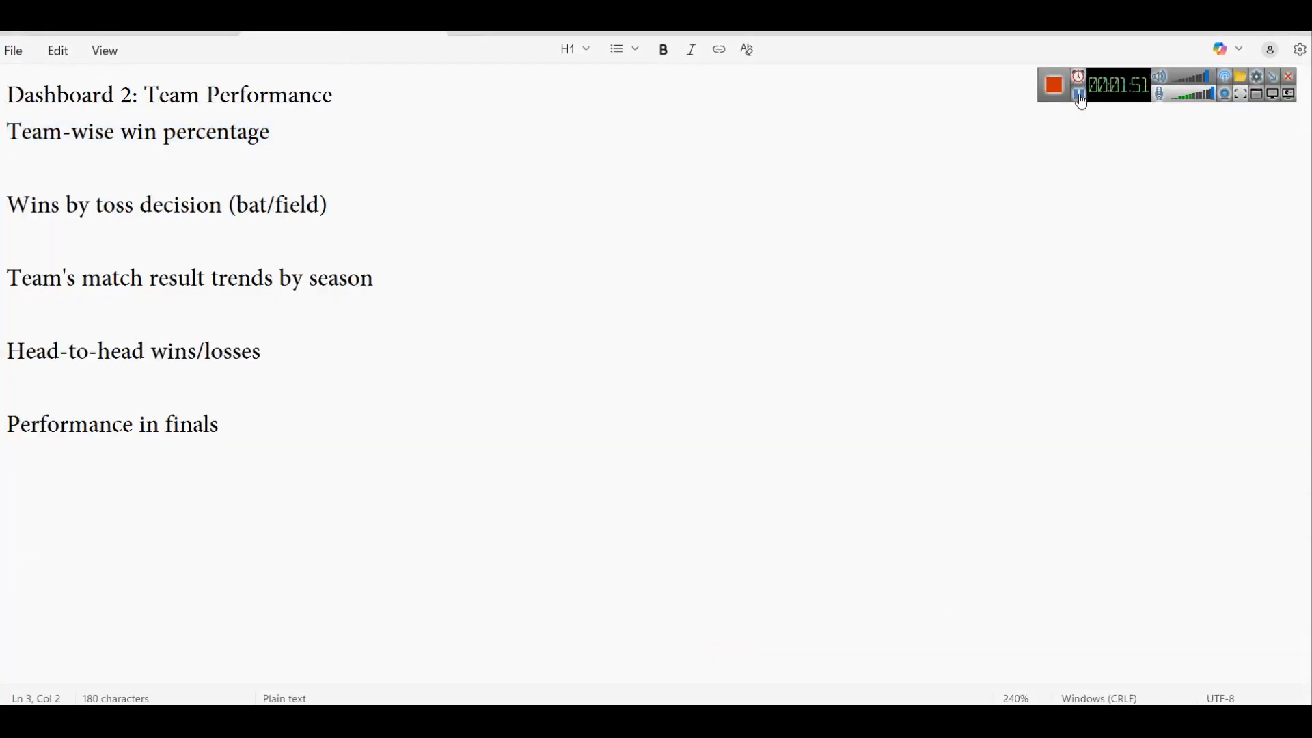
key(alt+Tab)
Add the AllMatches measure MatchesWon = CALCULATE(COUNT(matches[id]), matches[winner] = SELECTEDVALUE(AllMatches[team])), without a space before CALCULATE's opening parenthesis
right_click(1228, 230)
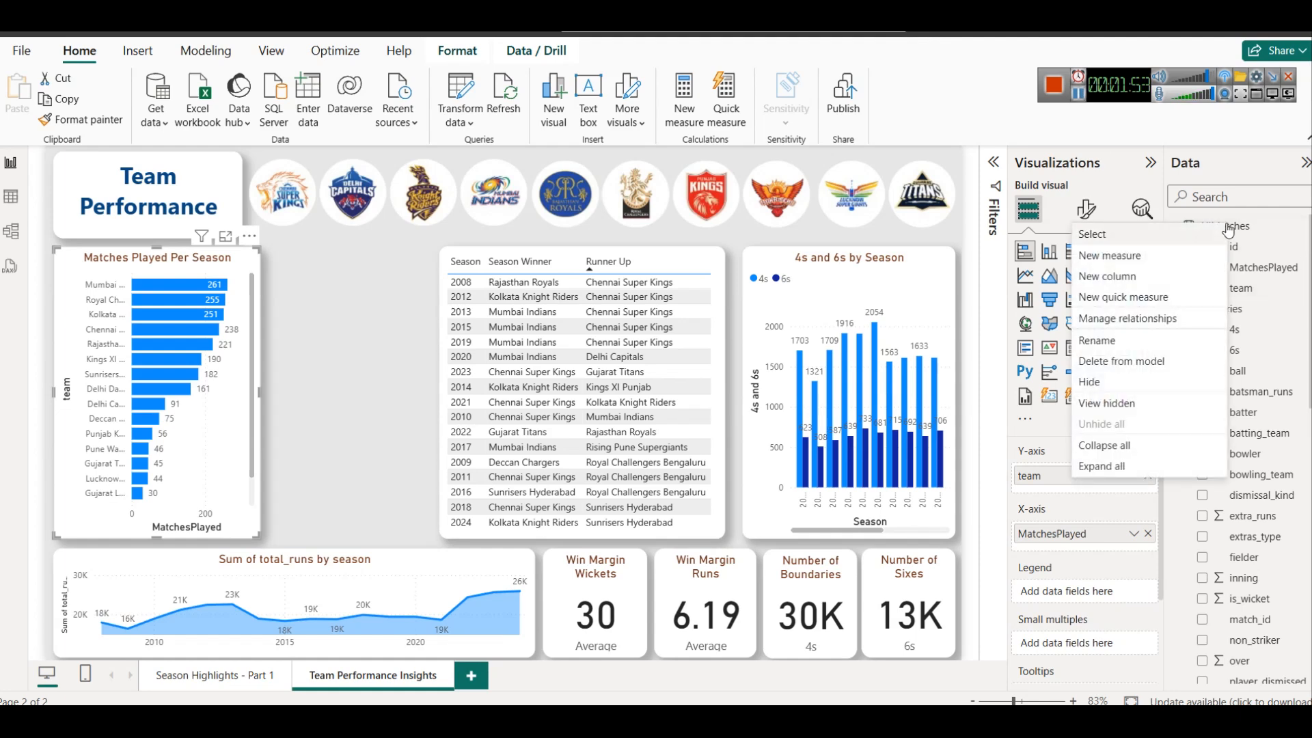
click(1203, 255)
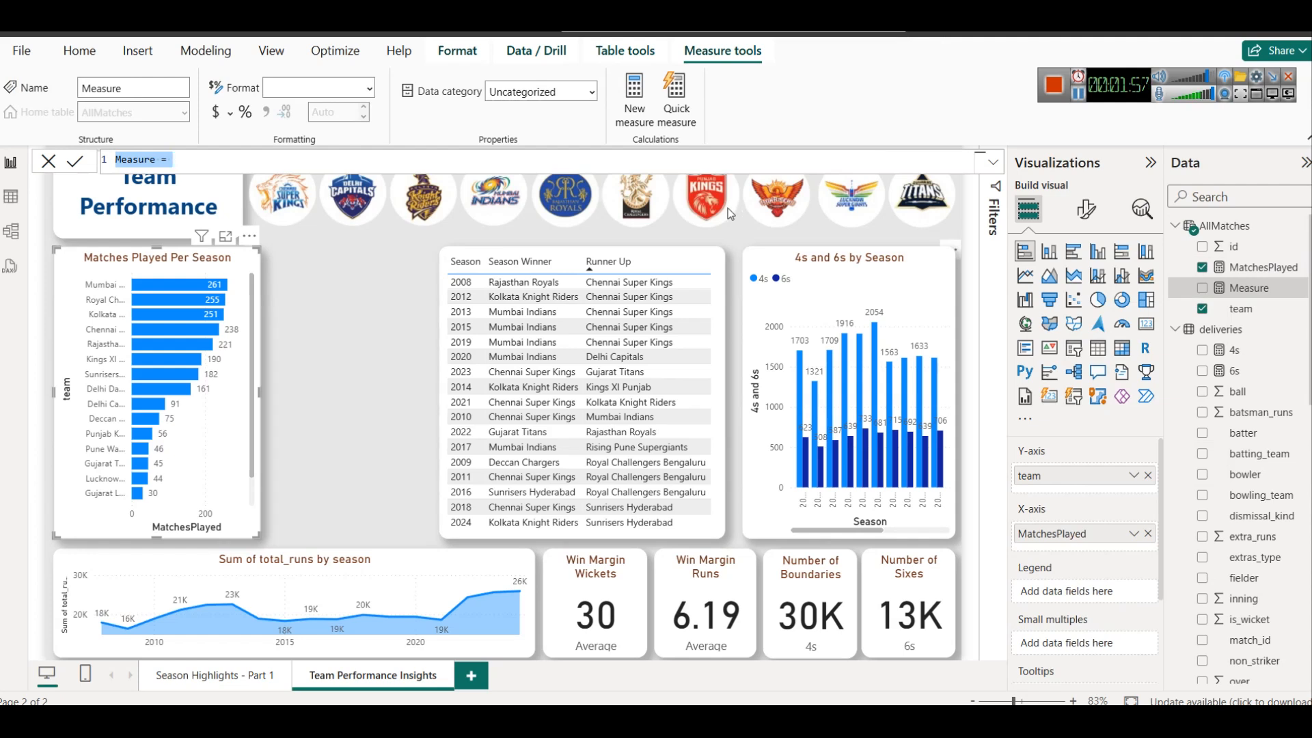
text(MatchesWon = CALCULATE (     COUNT(matches[id]),     matches[winner] = SELECTEDVALUE(AllMatches[team]) ))
click(200, 173)
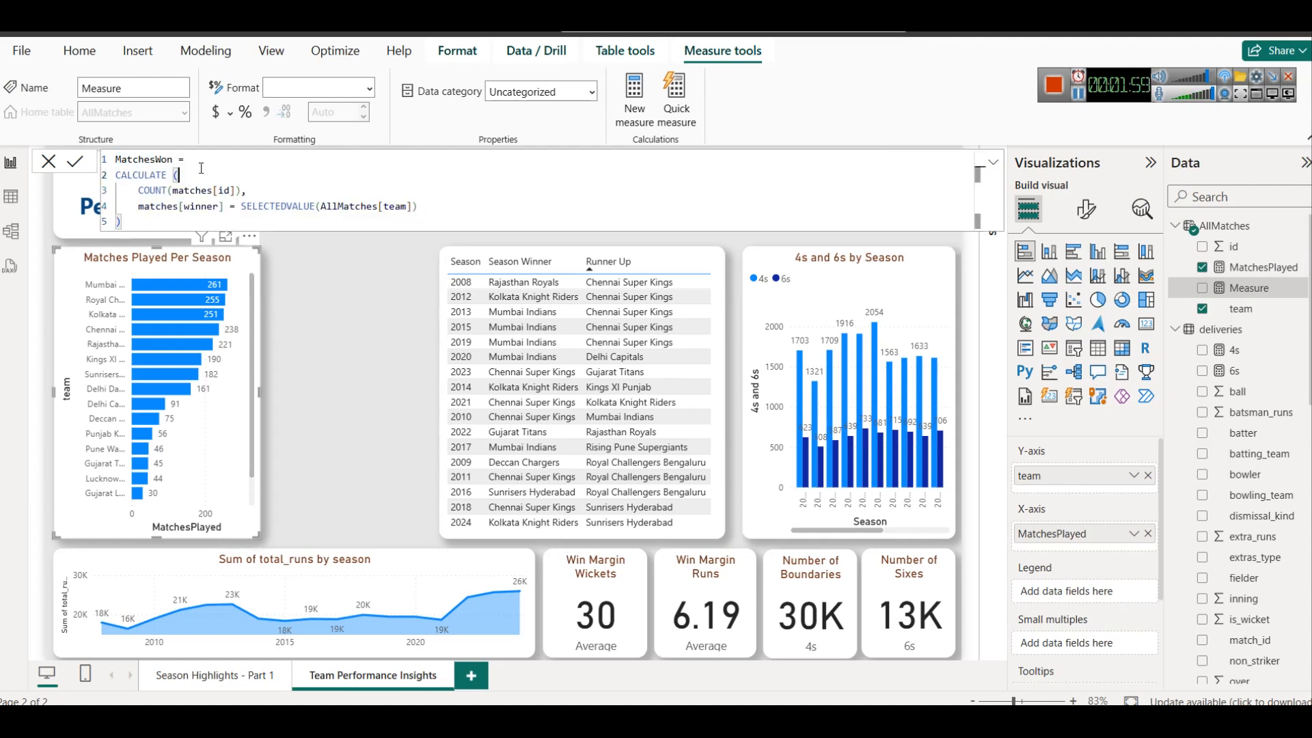
key(BackSpace)
key(BackSpace)
text(()
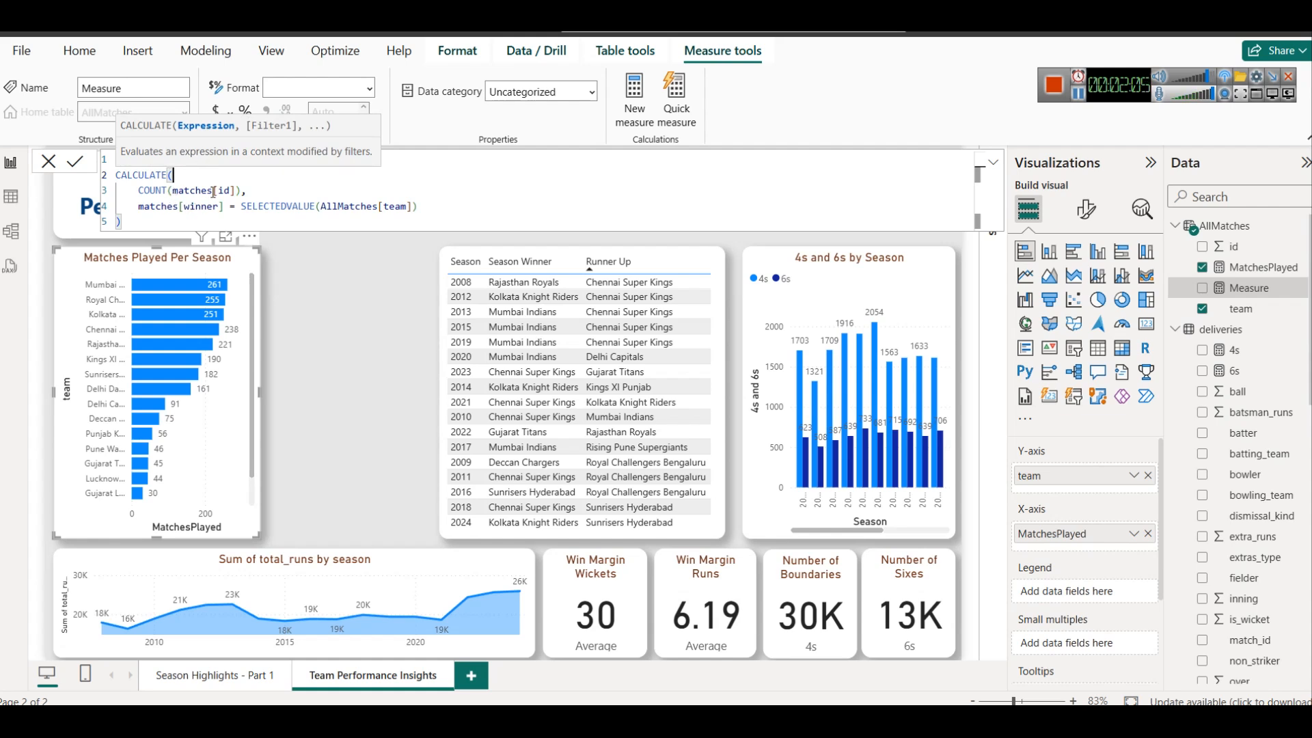
scroll(1283, 509, down, 3)
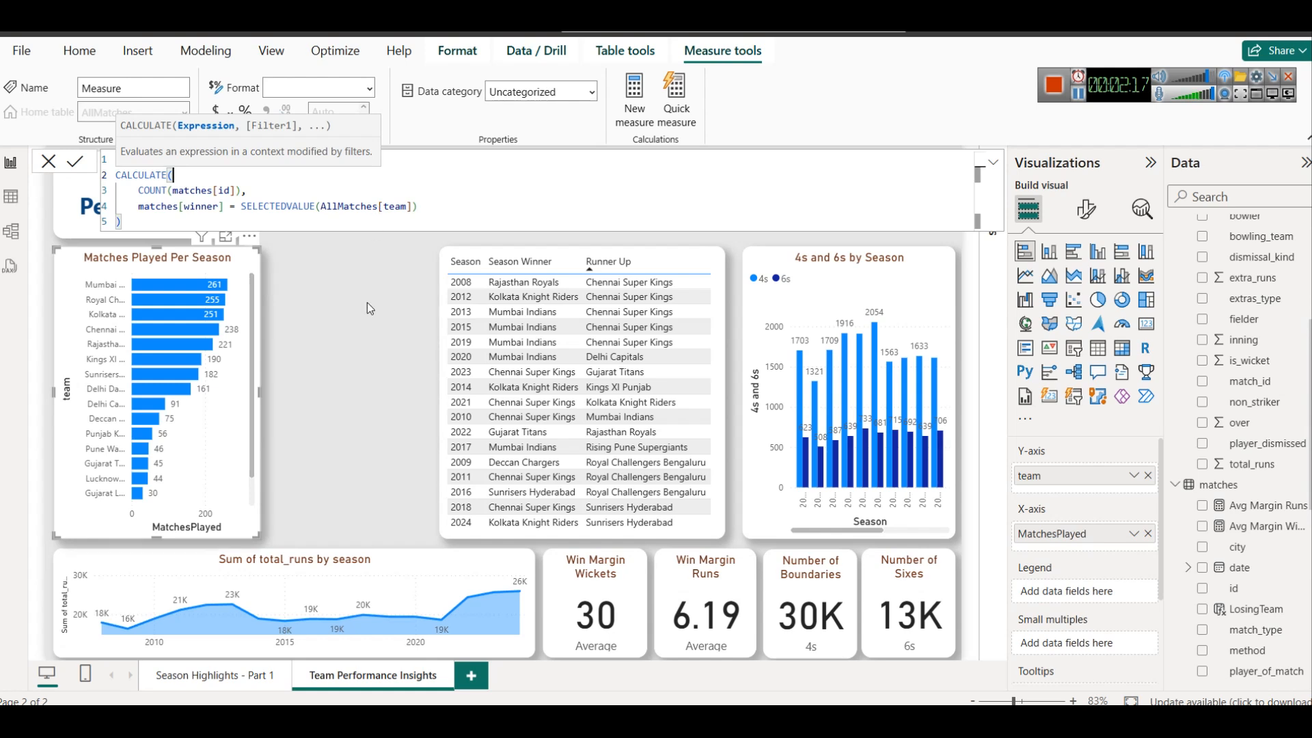
mouse_move(157, 296)
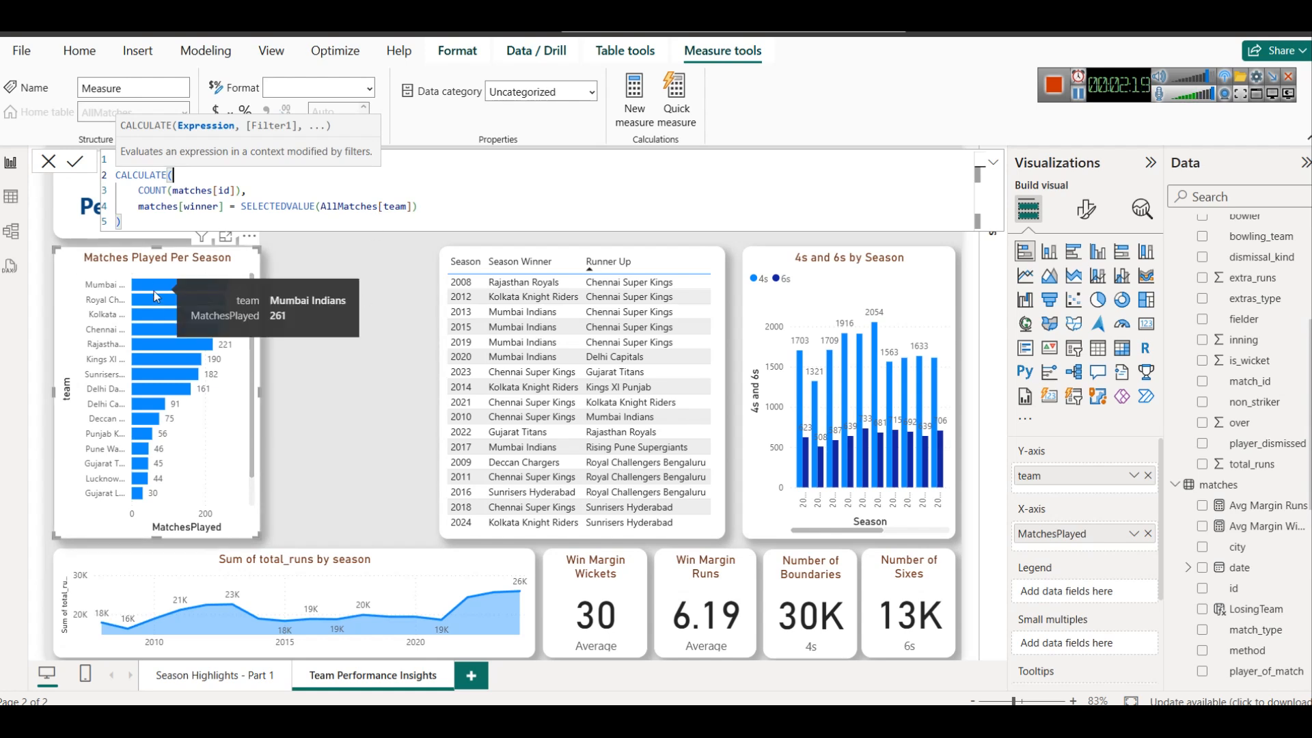
key(Up)
text(MatchesWon =)
click(74, 162)
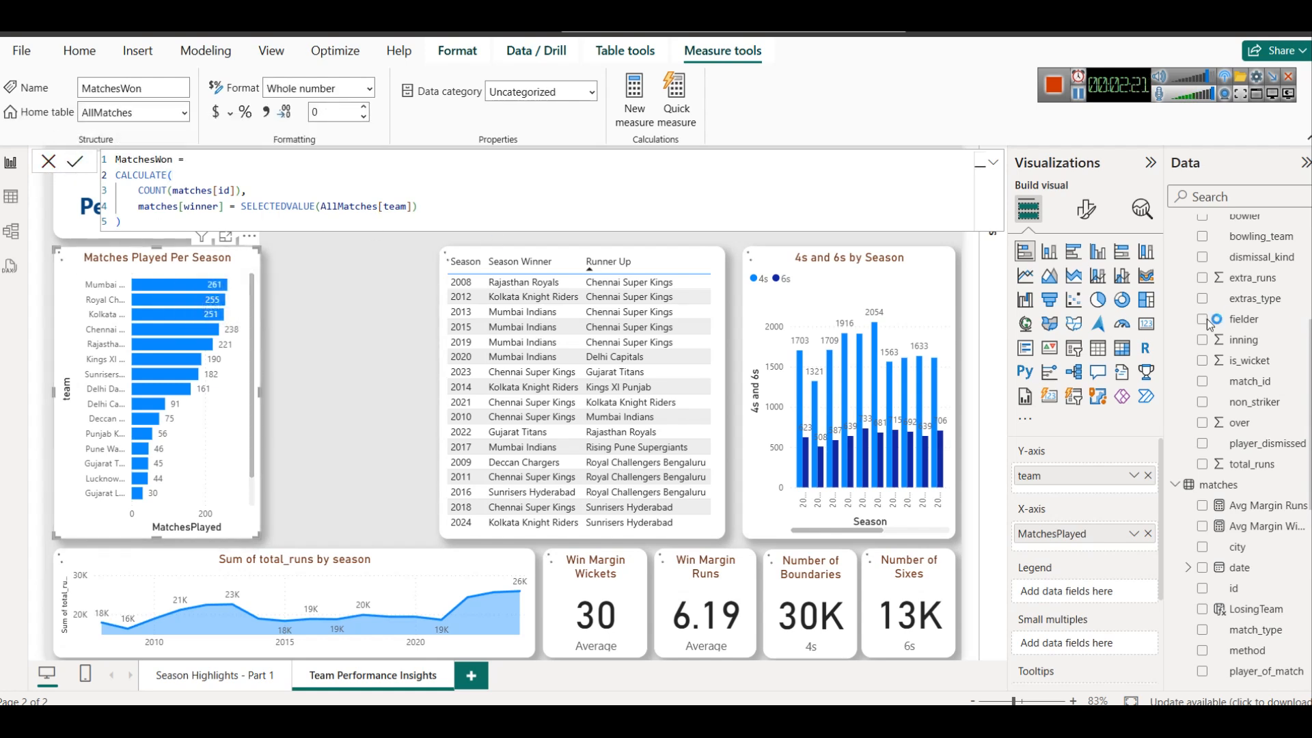
Add MatchesWon to the X-axis of the Matches Played Per Season chart below MatchesPlayed and inspect the team bars
scroll(1252, 336, up, 4)
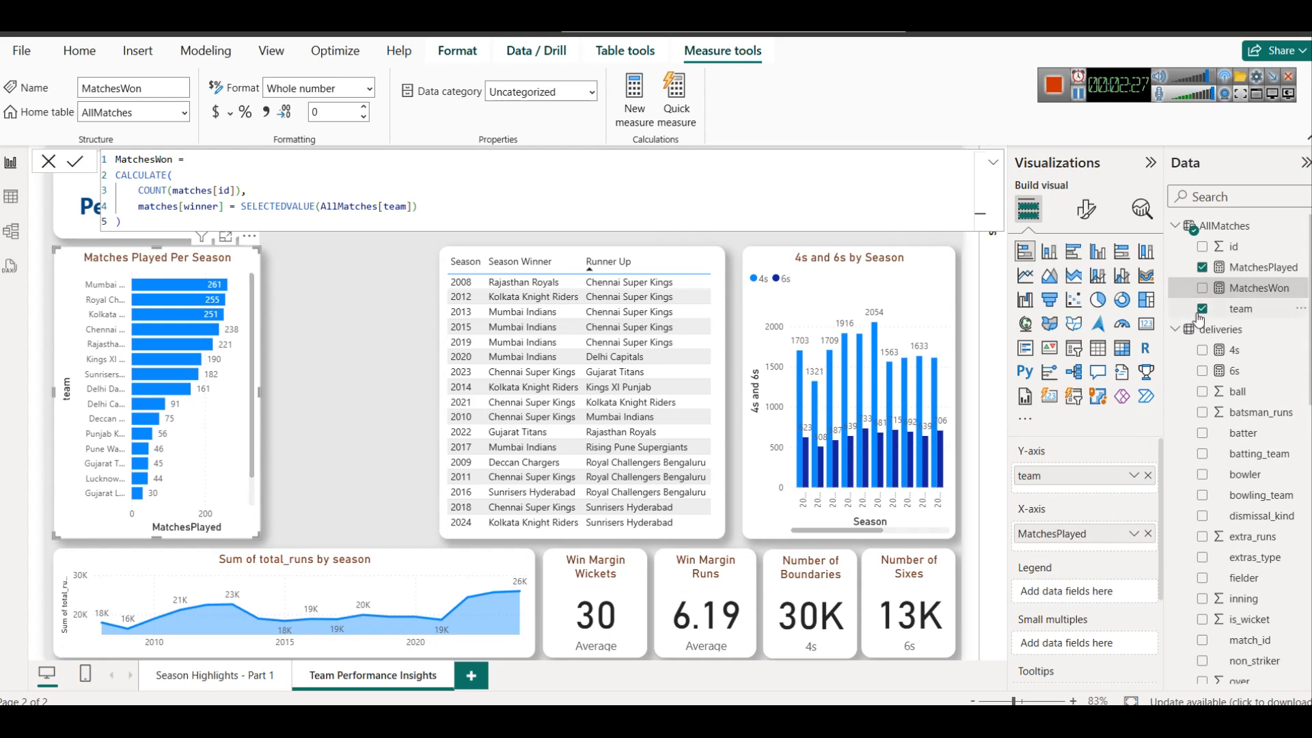
drag(1249, 293, 1066, 540)
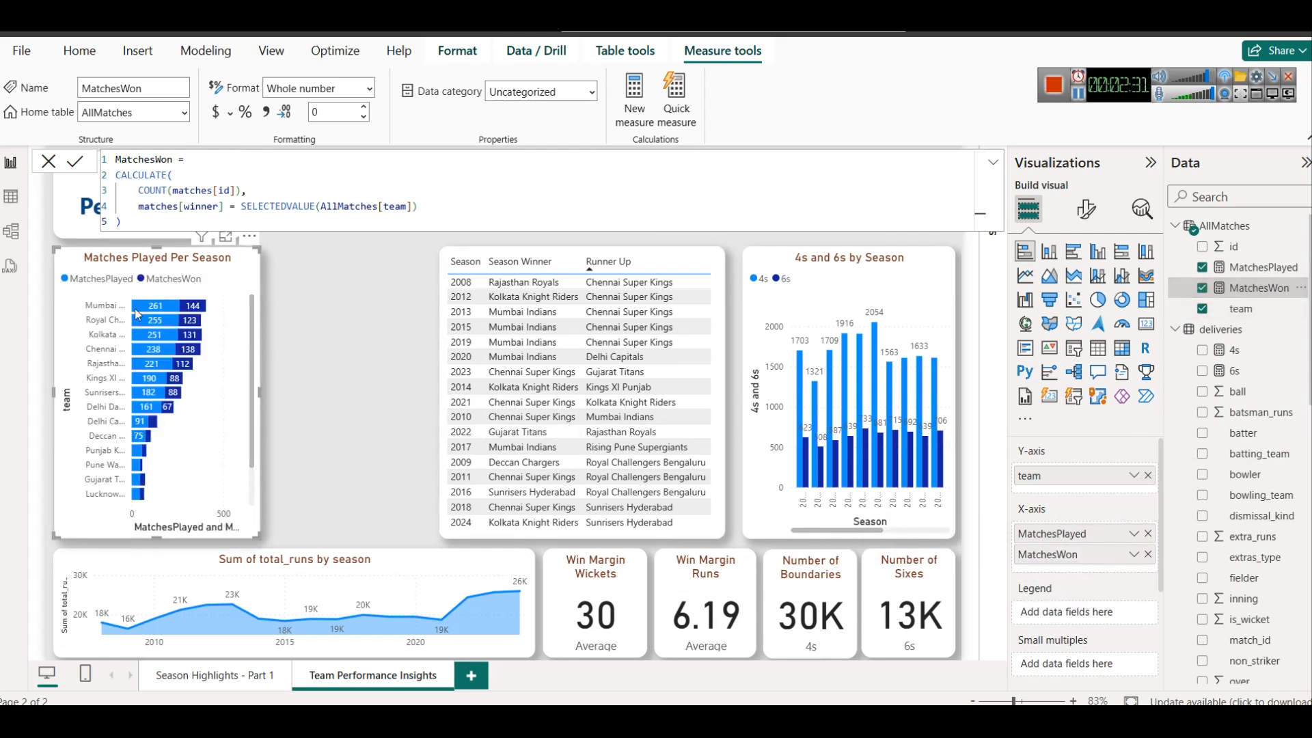
mouse_move(188, 321)
click(1078, 97)
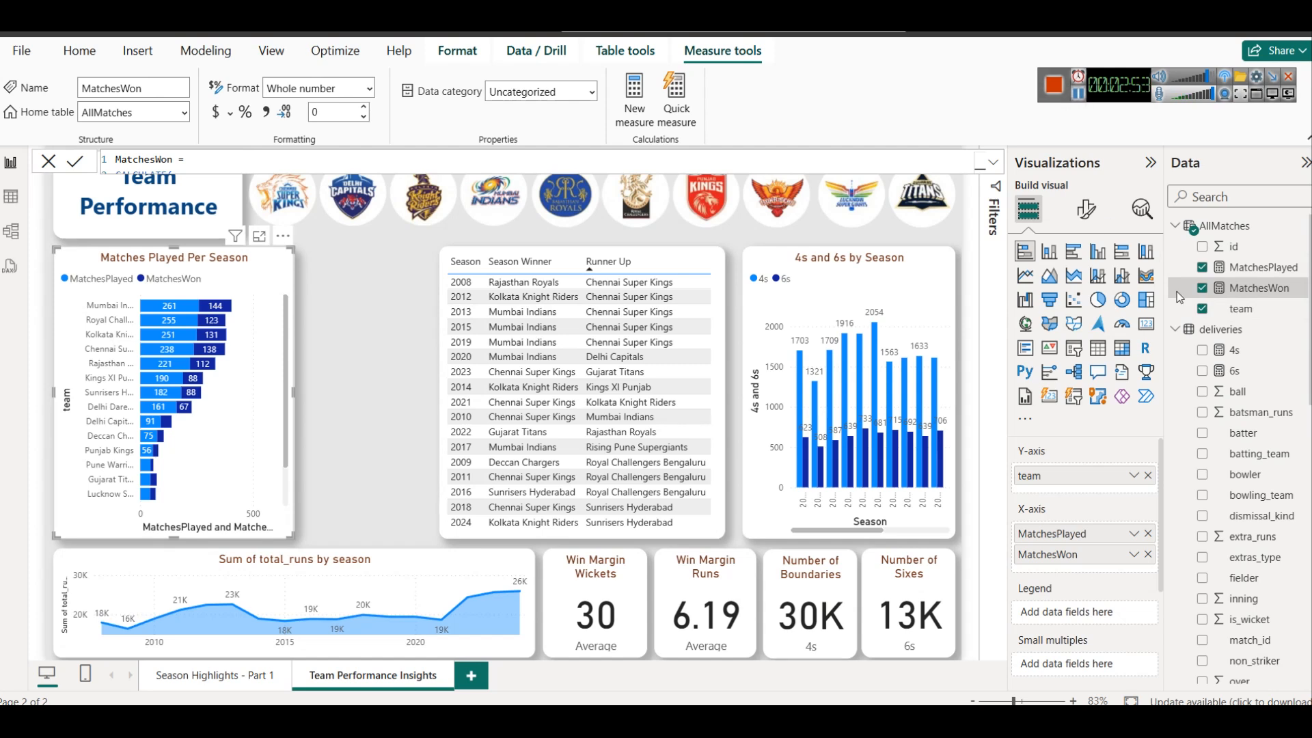
Add the AllMatches measure WinPercentage = DIVIDE([MatchesWon], [MatchesPlayed], 0) * 100
right_click(1225, 225)
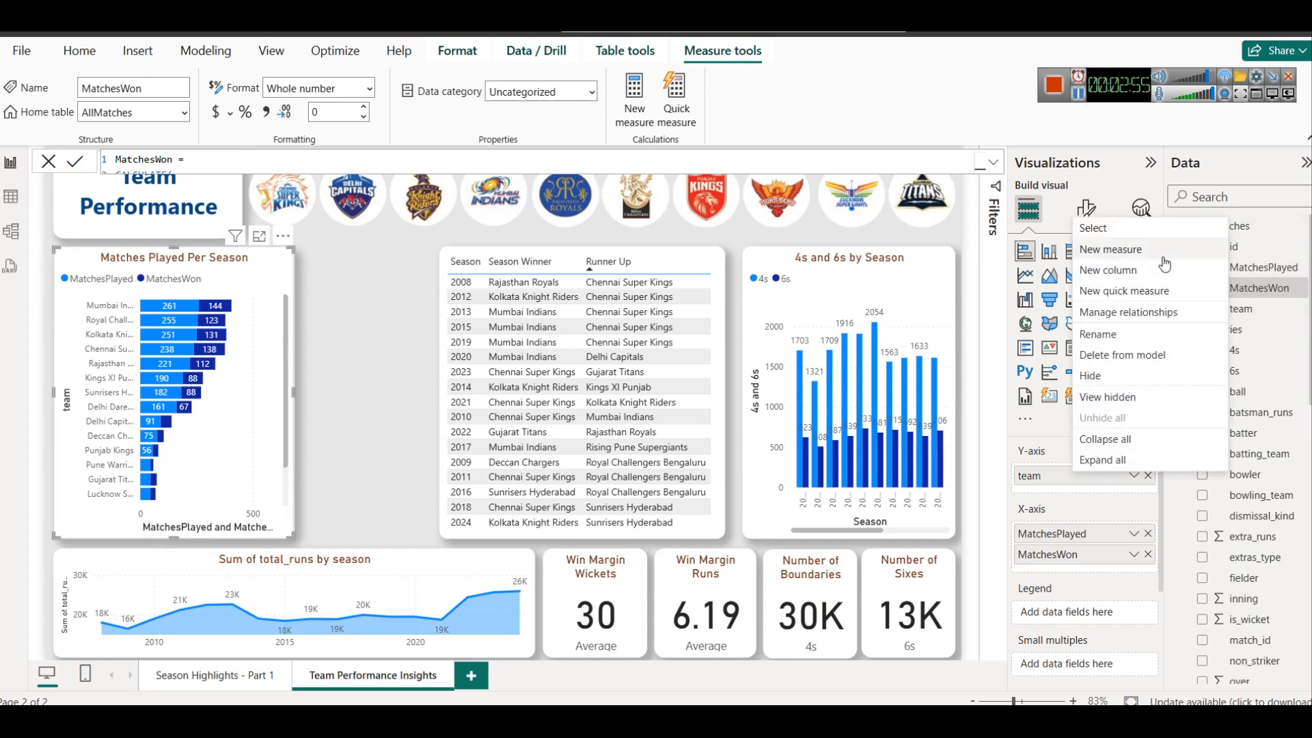
key(Escape)
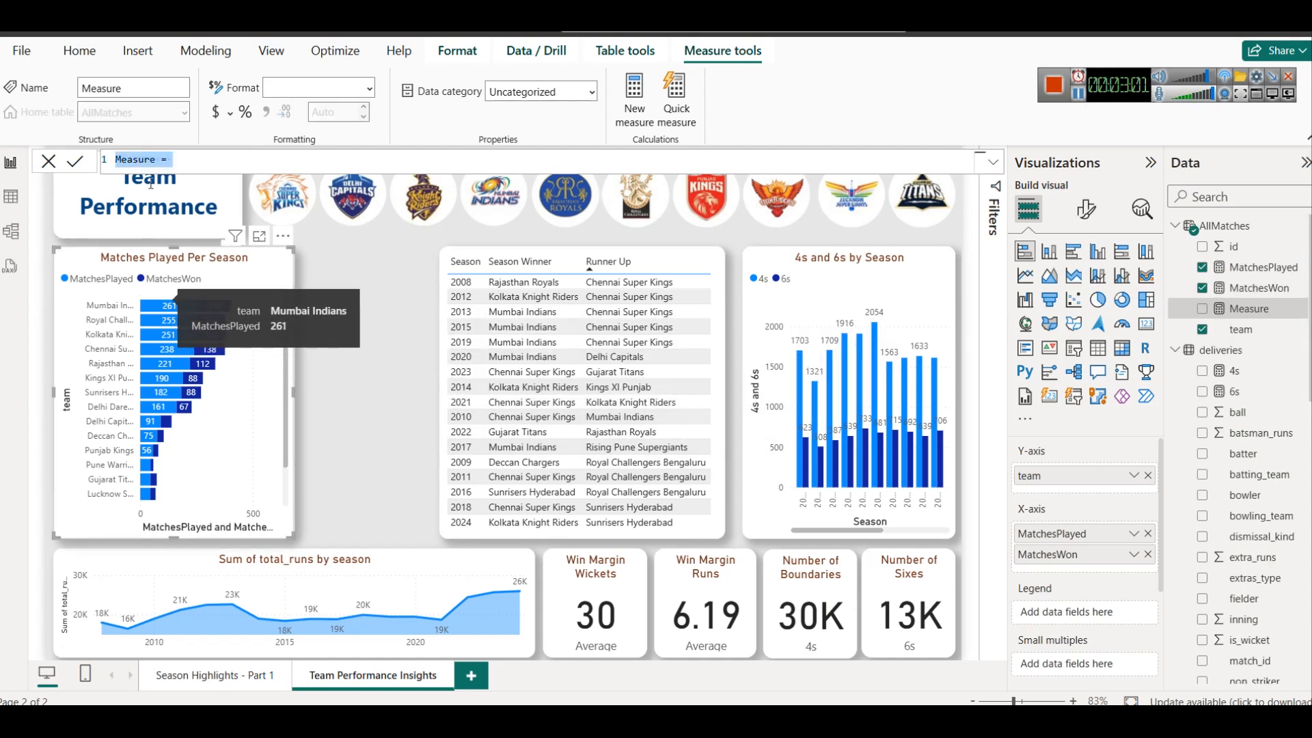
text(WinPercentage = DIVIDE([MatchesWon], [MatchesPlayed], 0) * 100)
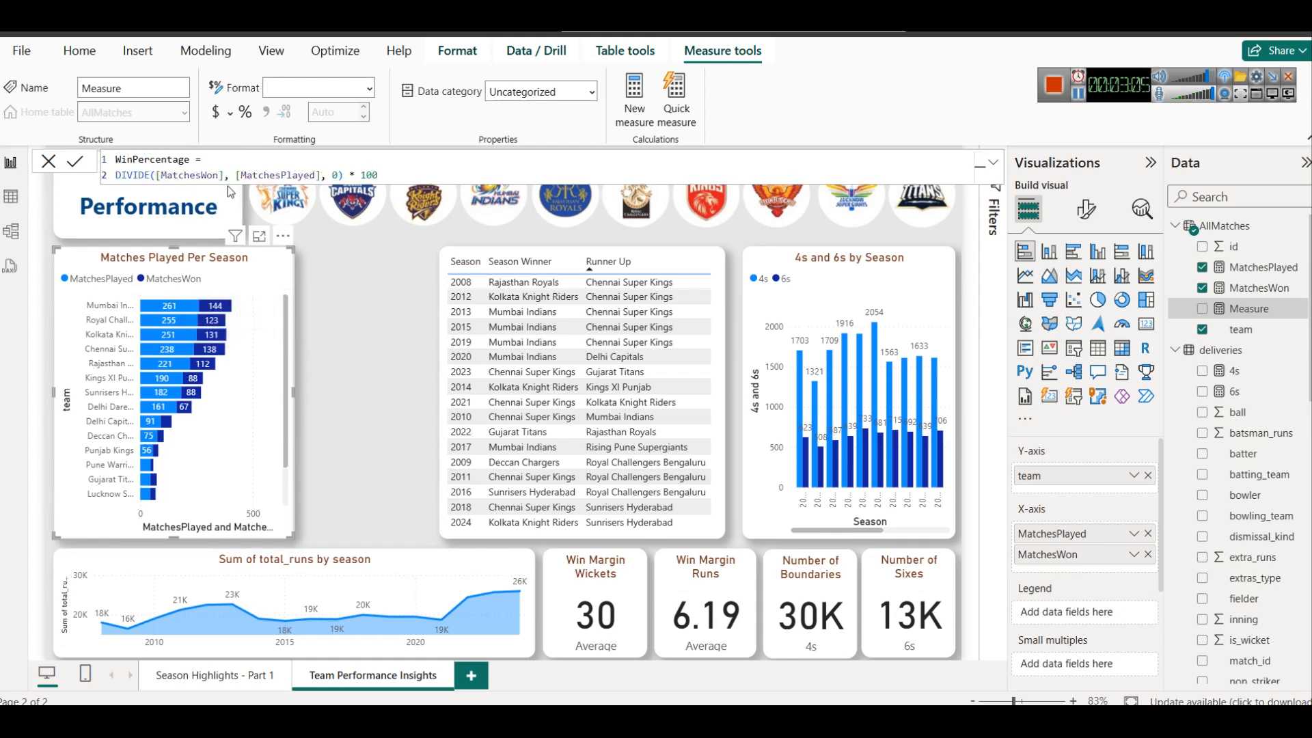
drag(339, 176, 333, 176)
scroll(242, 417, down, 3)
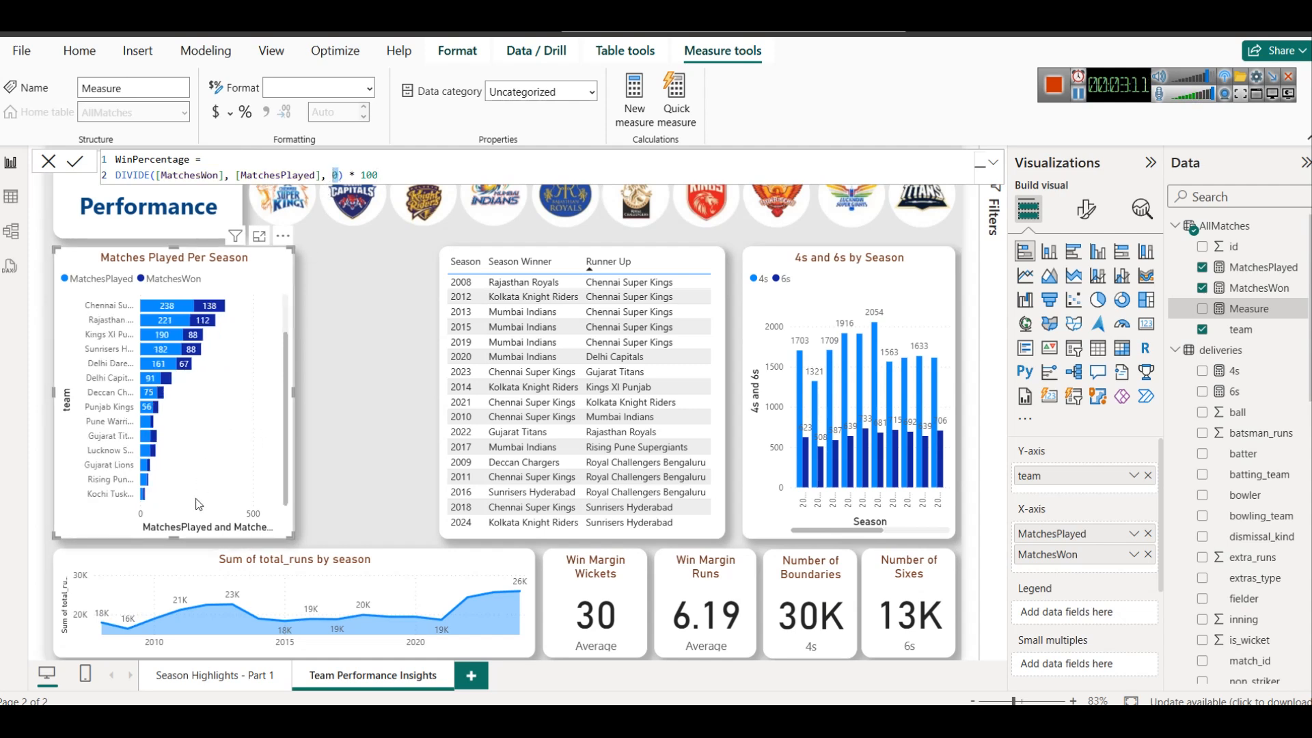
mouse_move(158, 486)
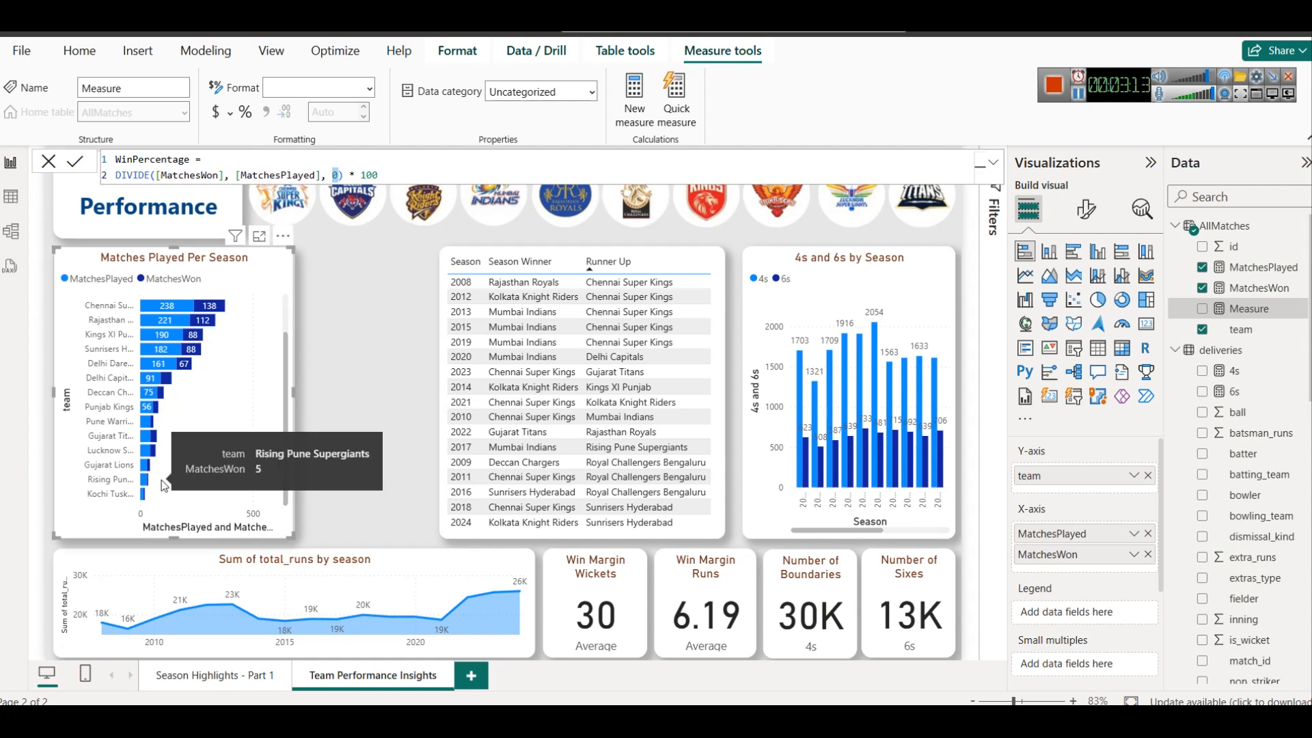
scroll(159, 488, up, 3)
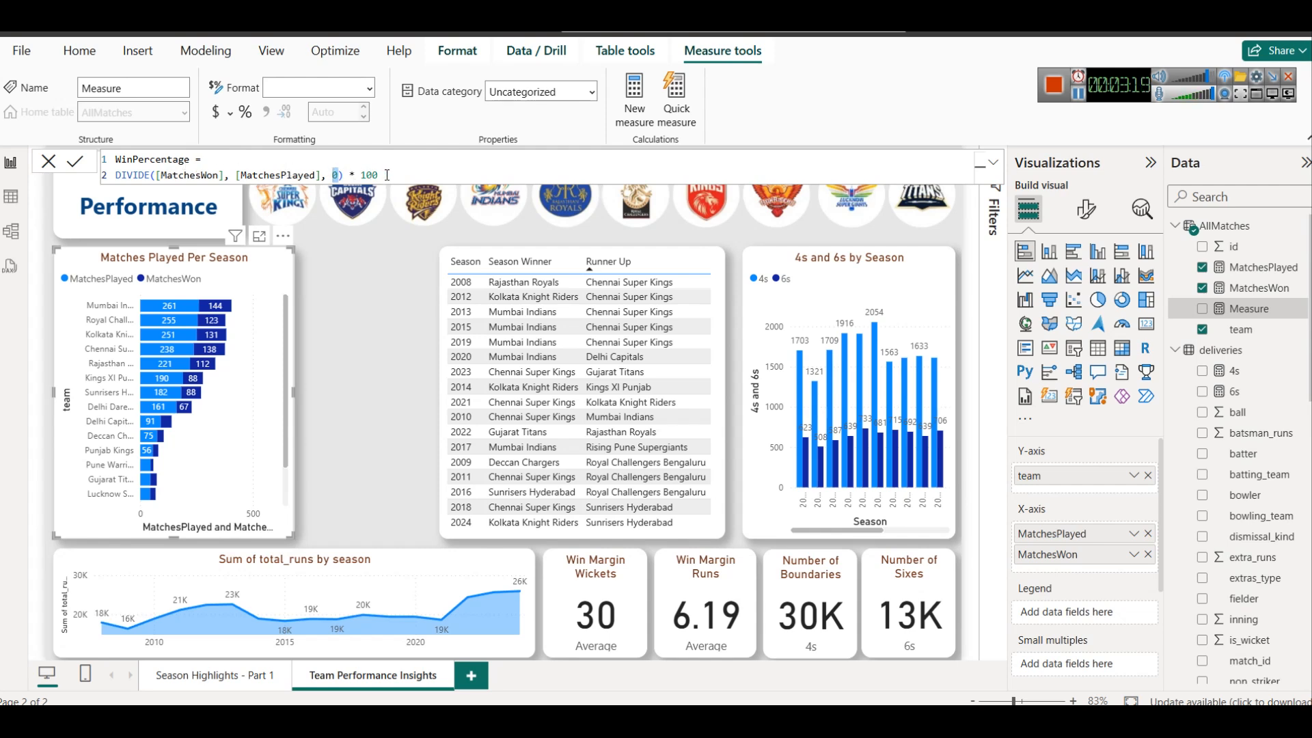
click(157, 175)
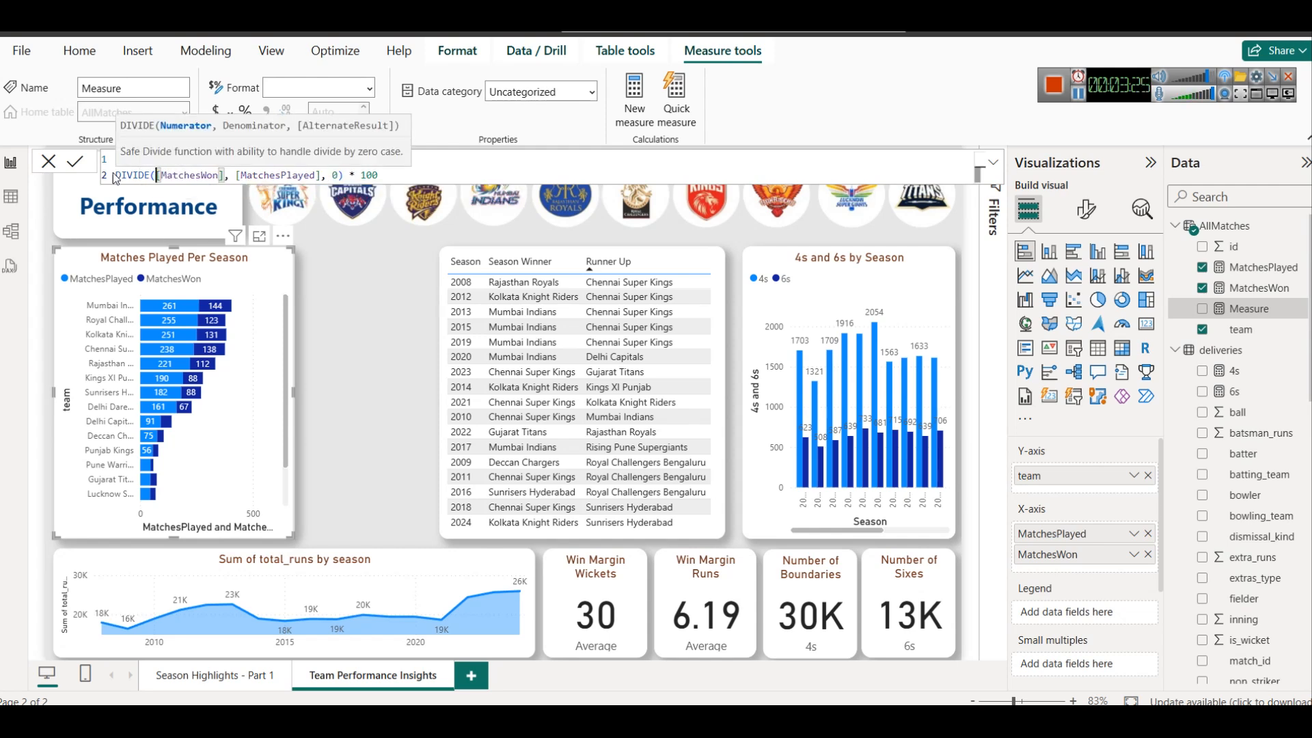
click(77, 161)
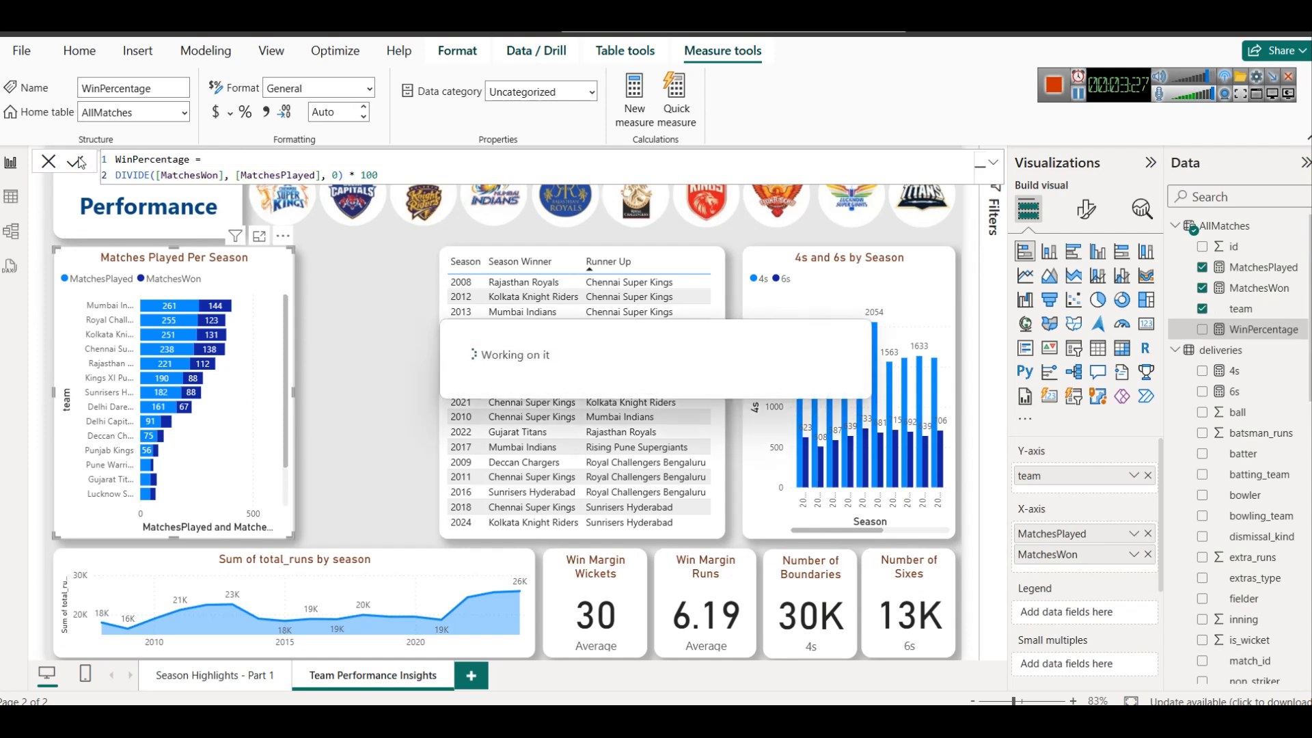
Add WinPercentage to the X-axis of the Matches Played Per Season chart below MatchesWon and widen the chart
drag(1261, 329, 1098, 576)
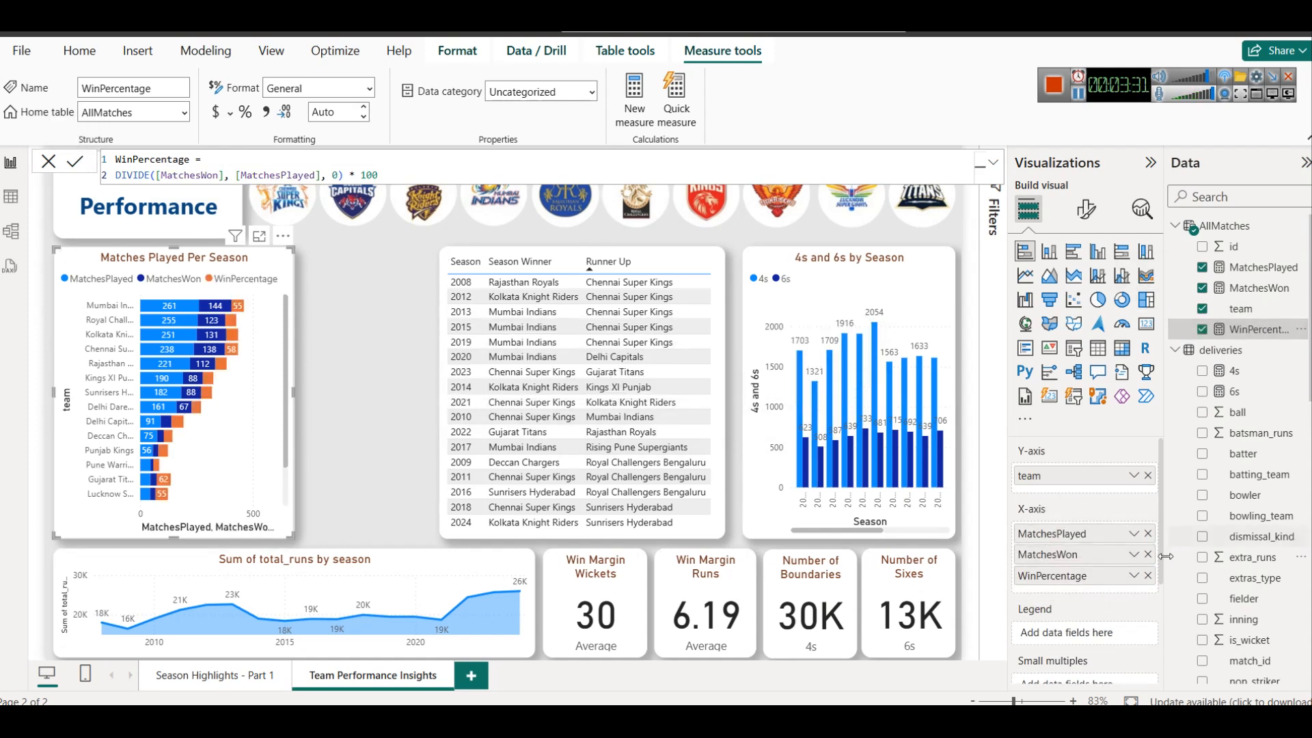
drag(293, 393, 347, 395)
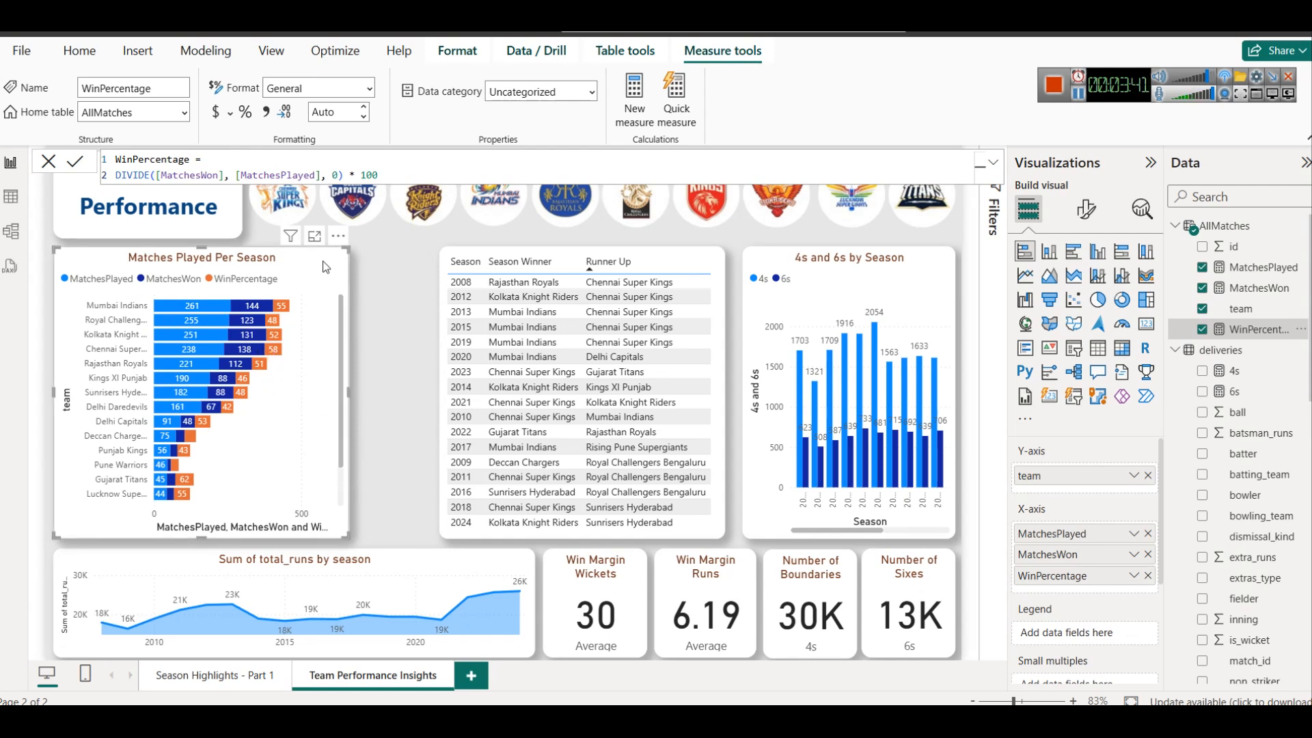
Convert the Matches Played Per Season chart to a matrix and widen it until the WinPercentage column fits
click(1124, 356)
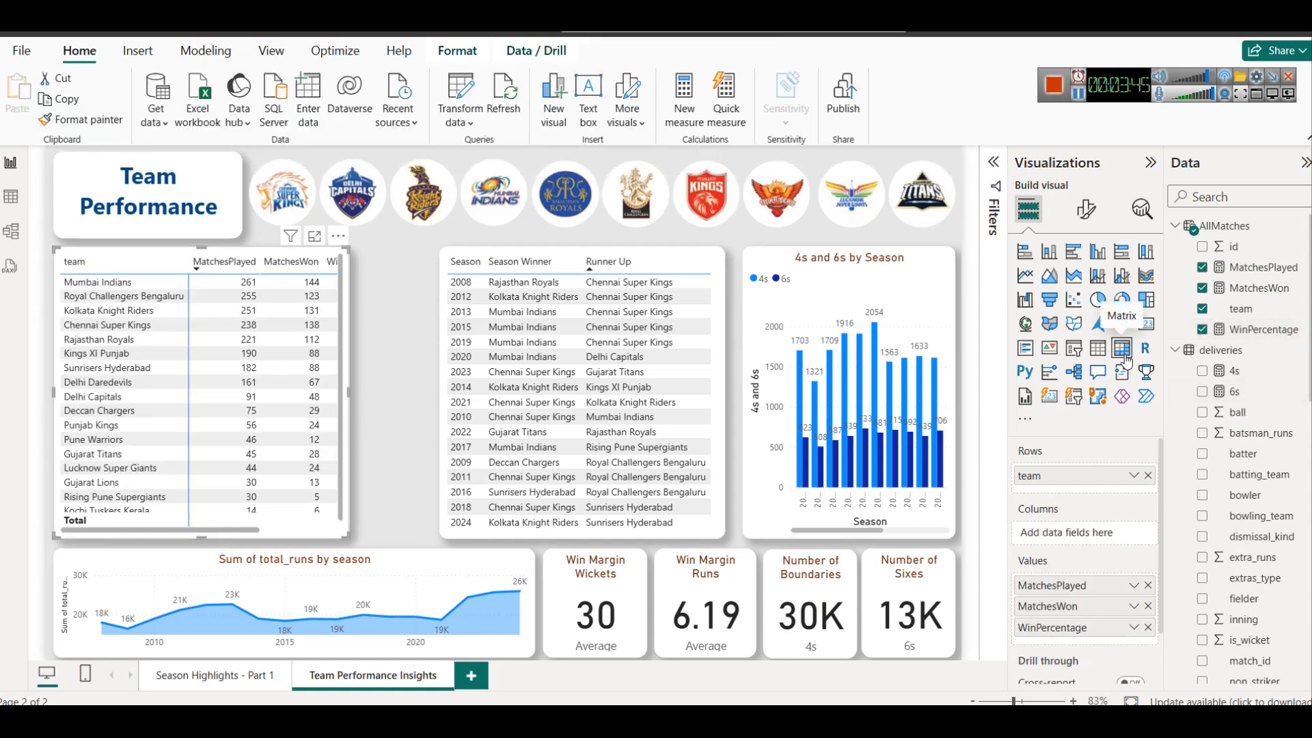
drag(352, 388, 413, 396)
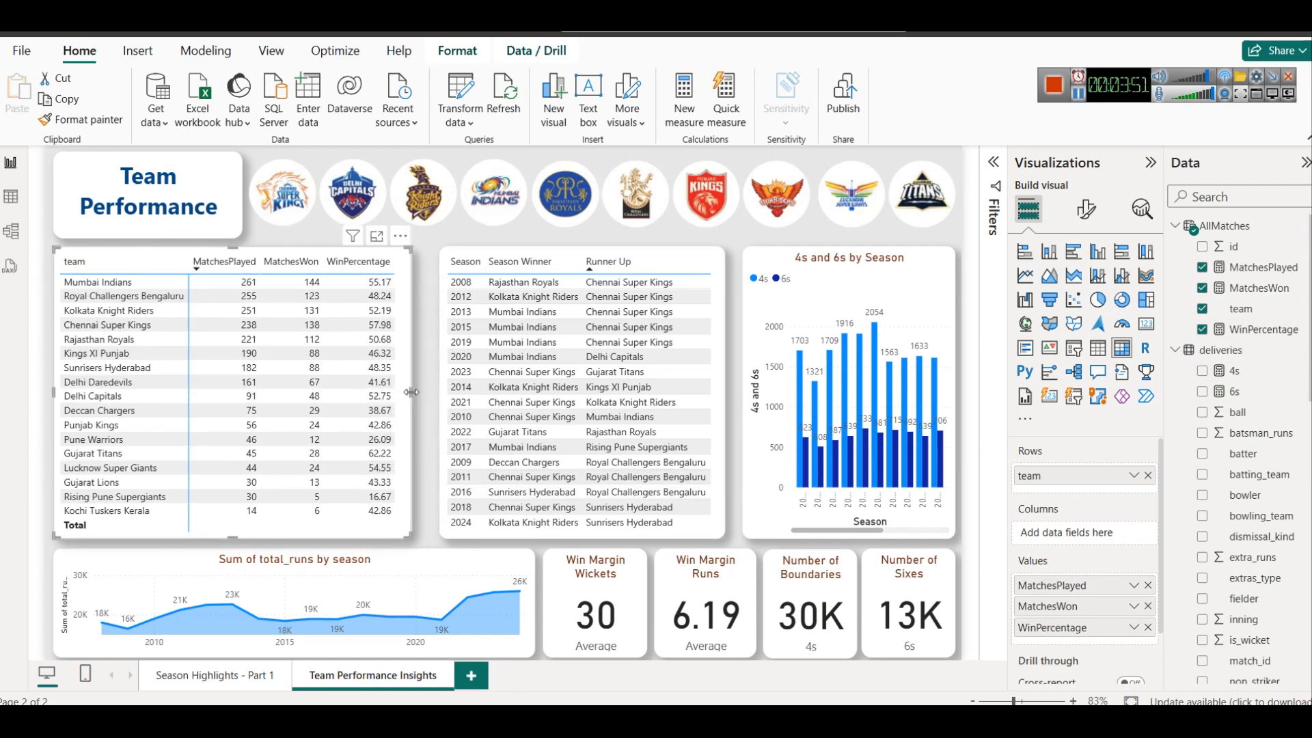
drag(409, 392, 415, 390)
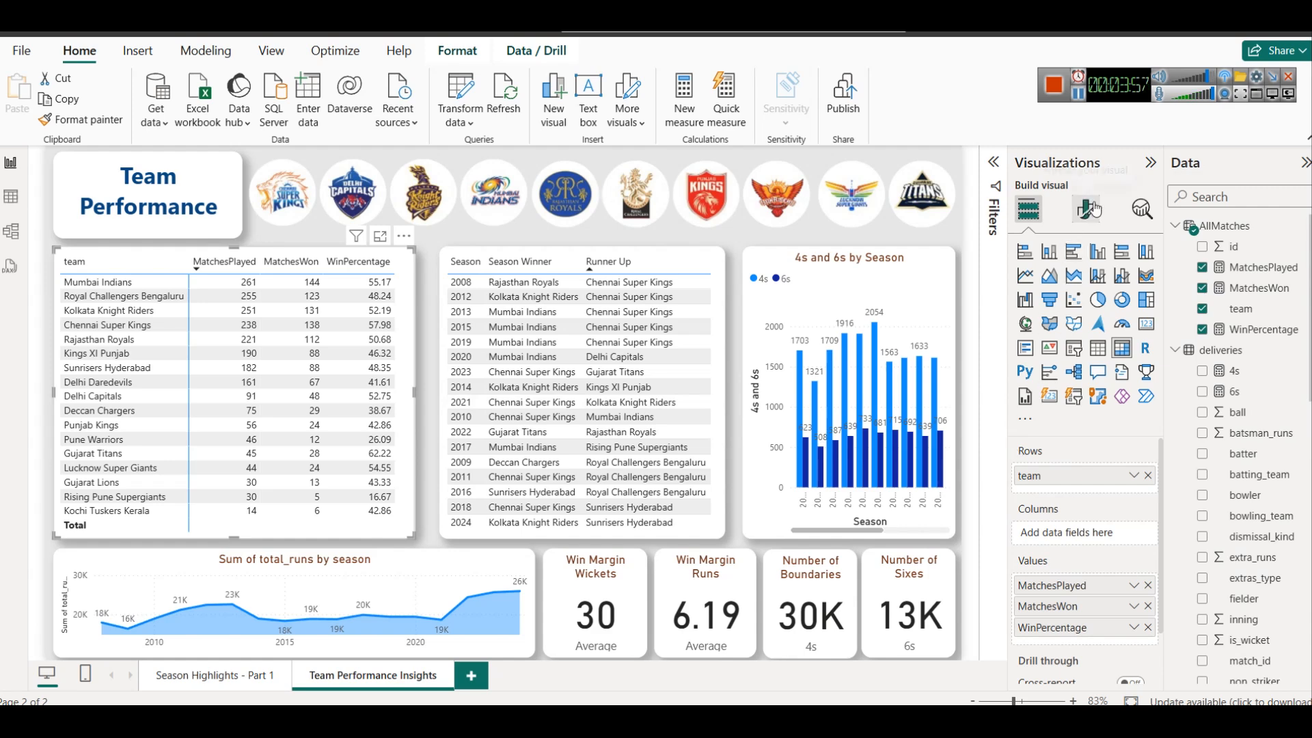
Try data bars as cell elements on the matrix's MatchesPlayed column
scroll(1086, 524, down, 1)
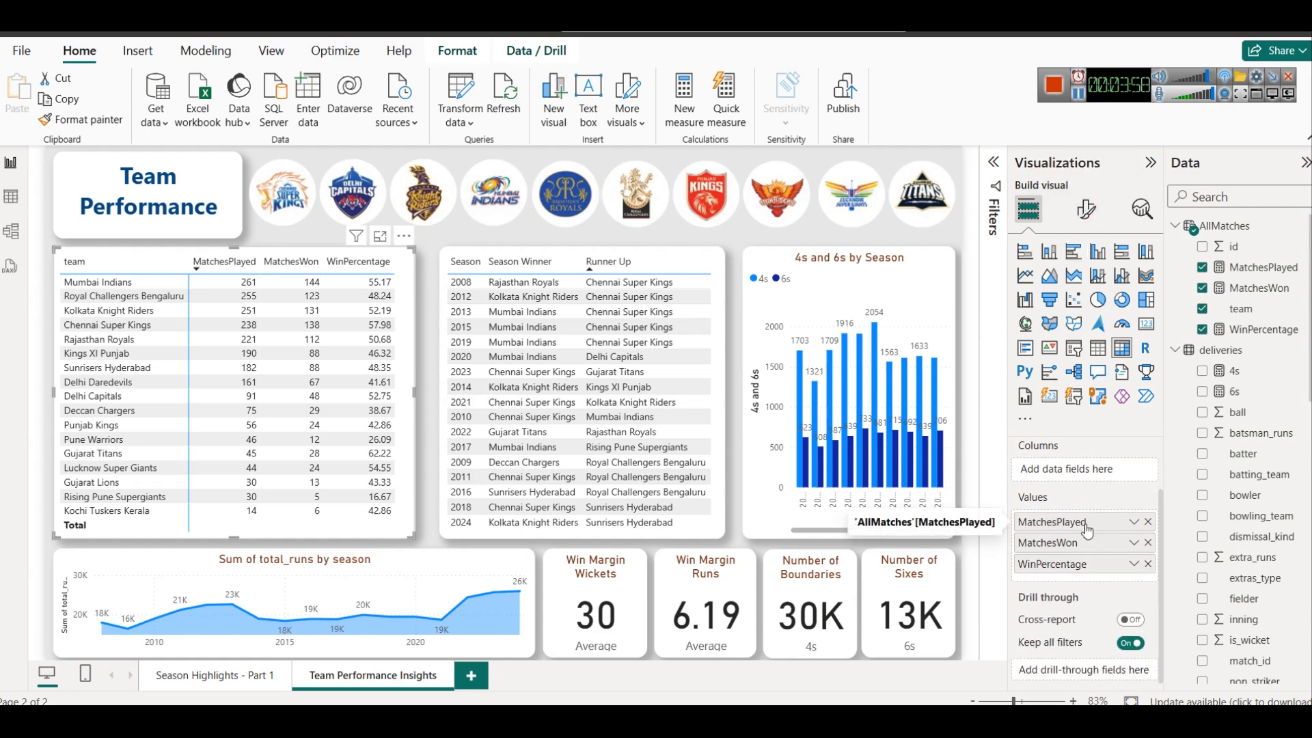
click(1087, 209)
scroll(1096, 629, down, 1)
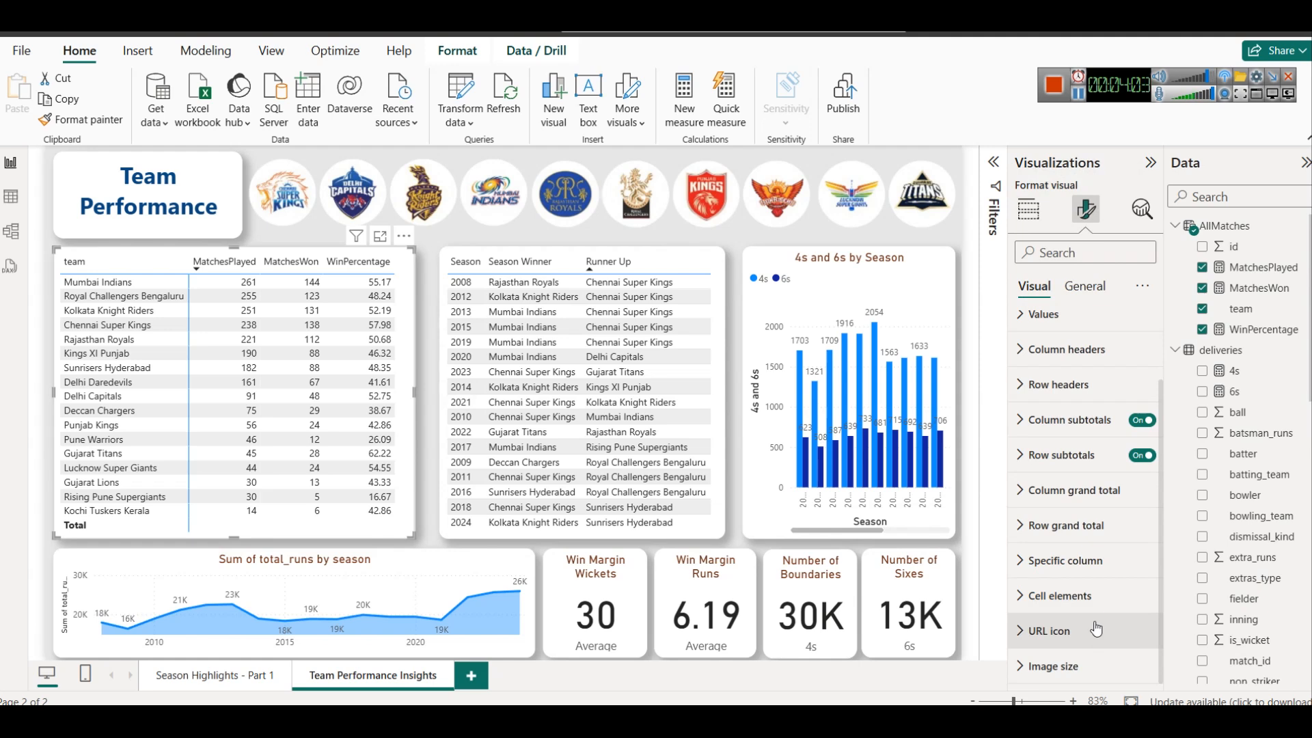
click(1090, 595)
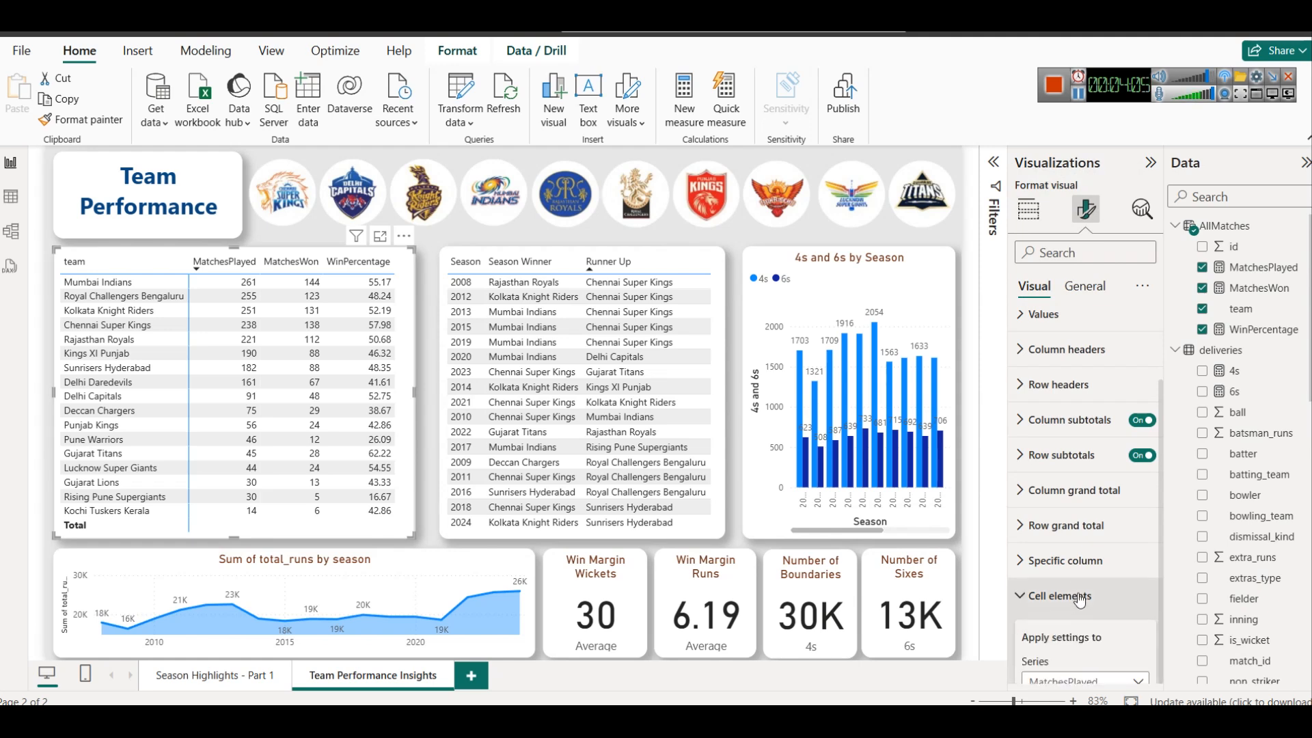
scroll(1084, 533, down, 5)
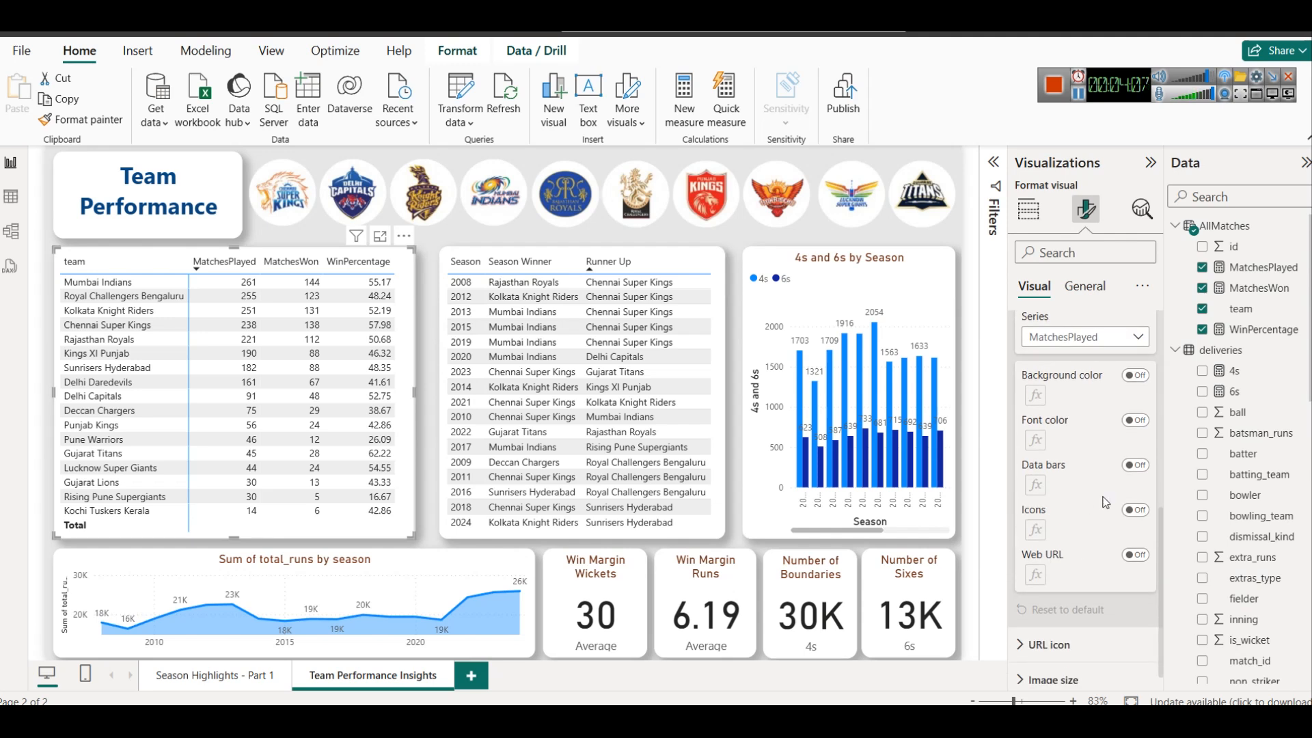
click(1134, 468)
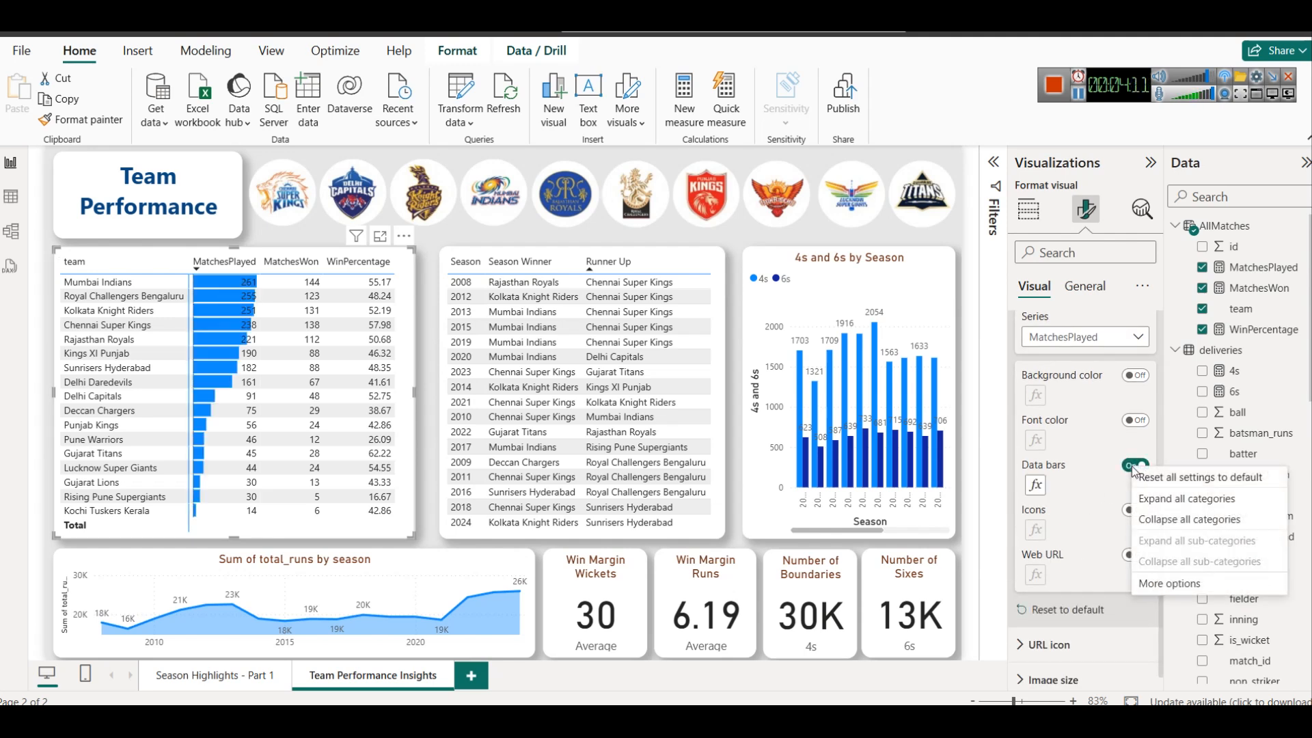
click(1132, 470)
click(1130, 472)
click(1129, 472)
click(1130, 472)
click(1129, 471)
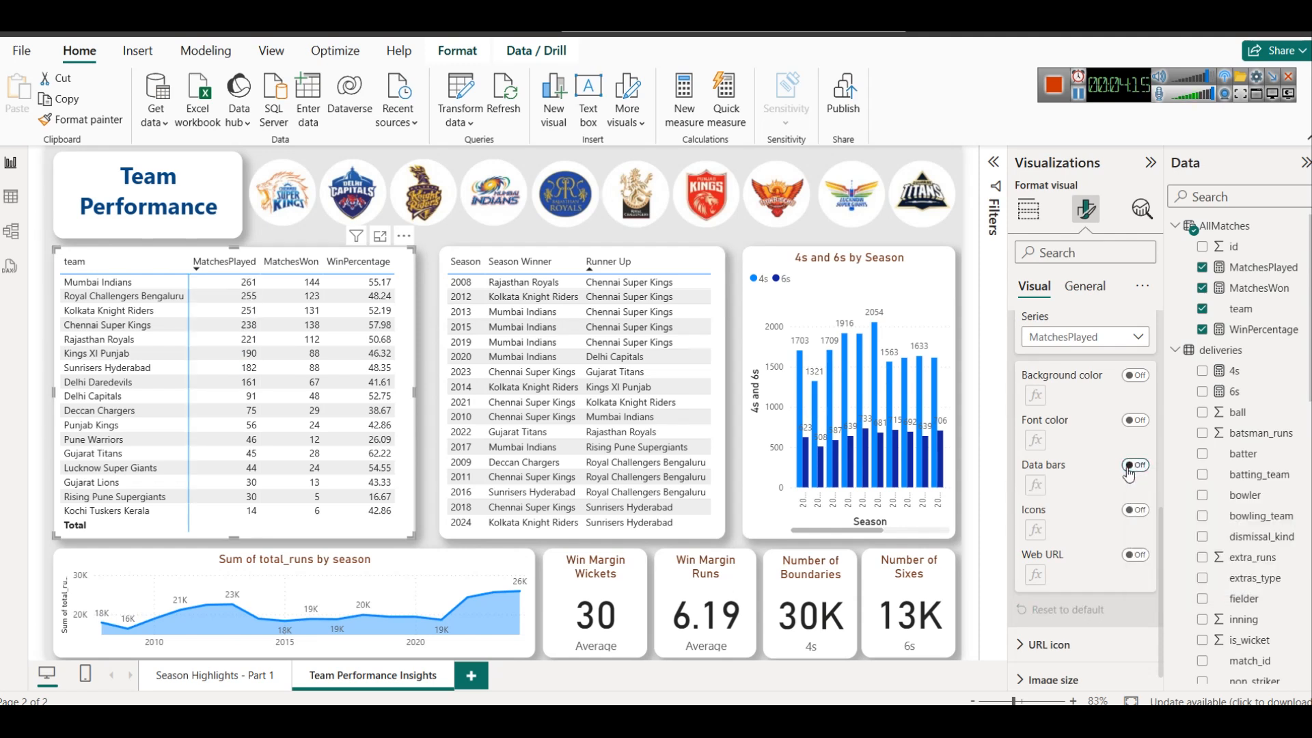
Move WinPercentage above MatchesPlayed in the team matrix's values so it is the first value column
scroll(1094, 383, up, 10)
click(1028, 210)
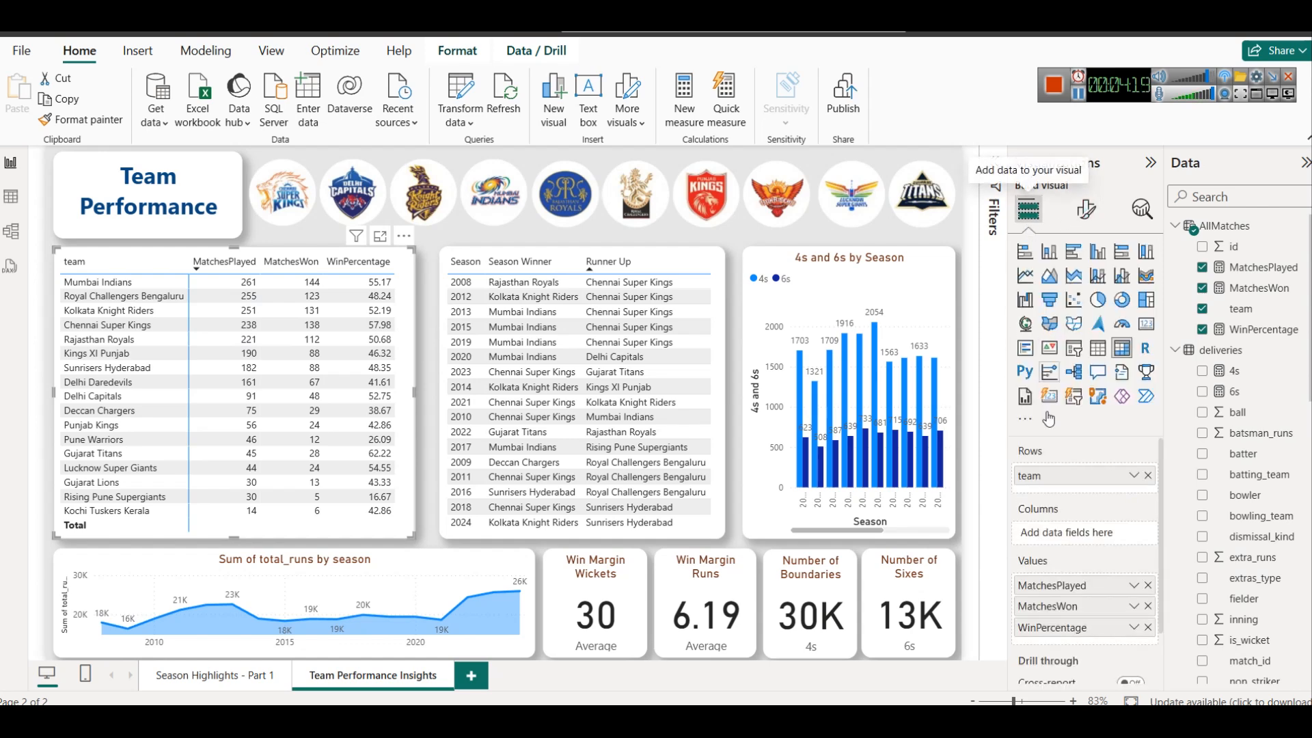
drag(1083, 627, 1078, 584)
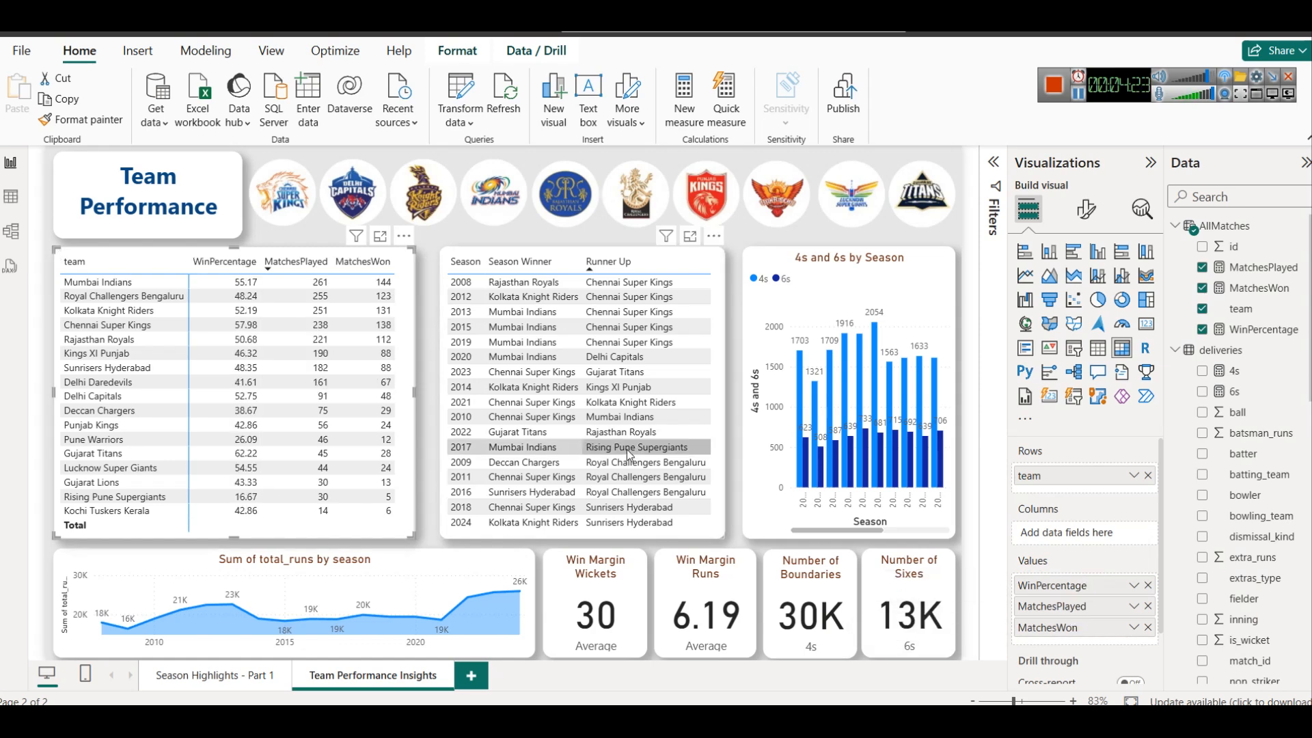
Try data bars on the matrix's WinPercentage column, and enable conditional icons for it instead
click(1098, 217)
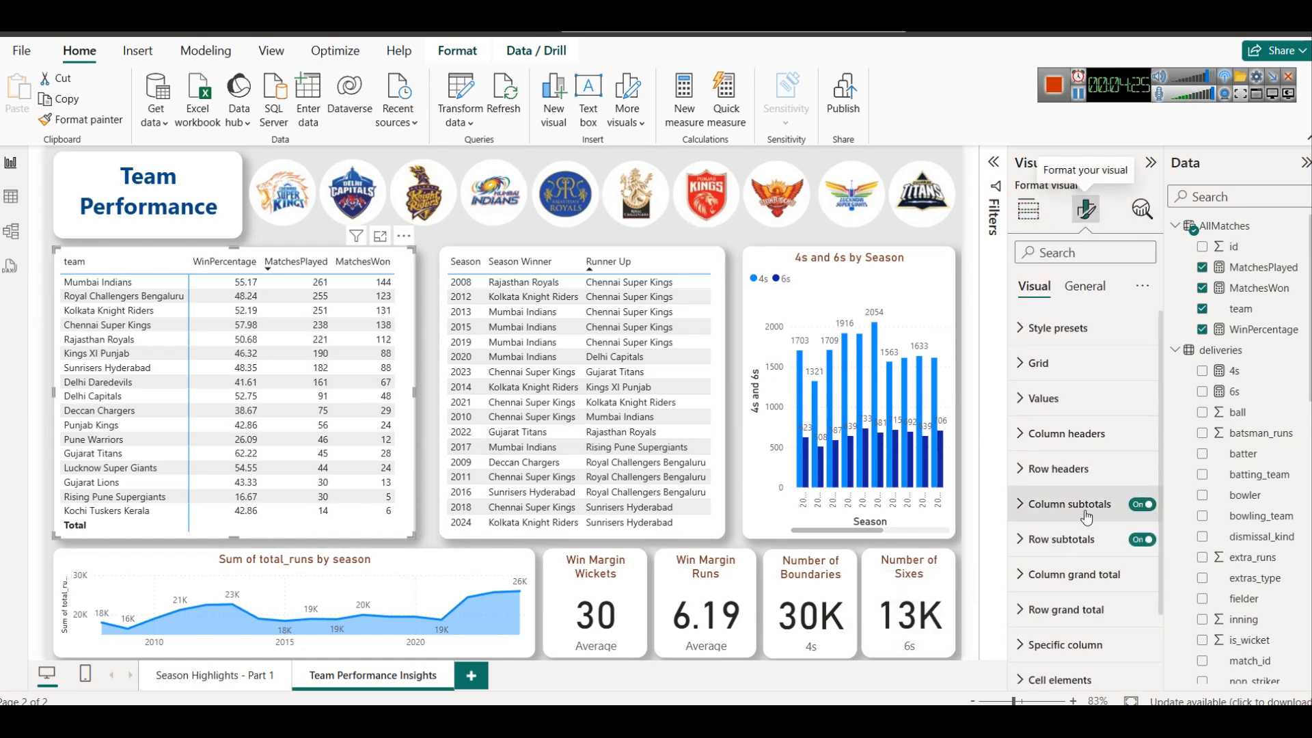
click(1067, 586)
scroll(1071, 580, down, 5)
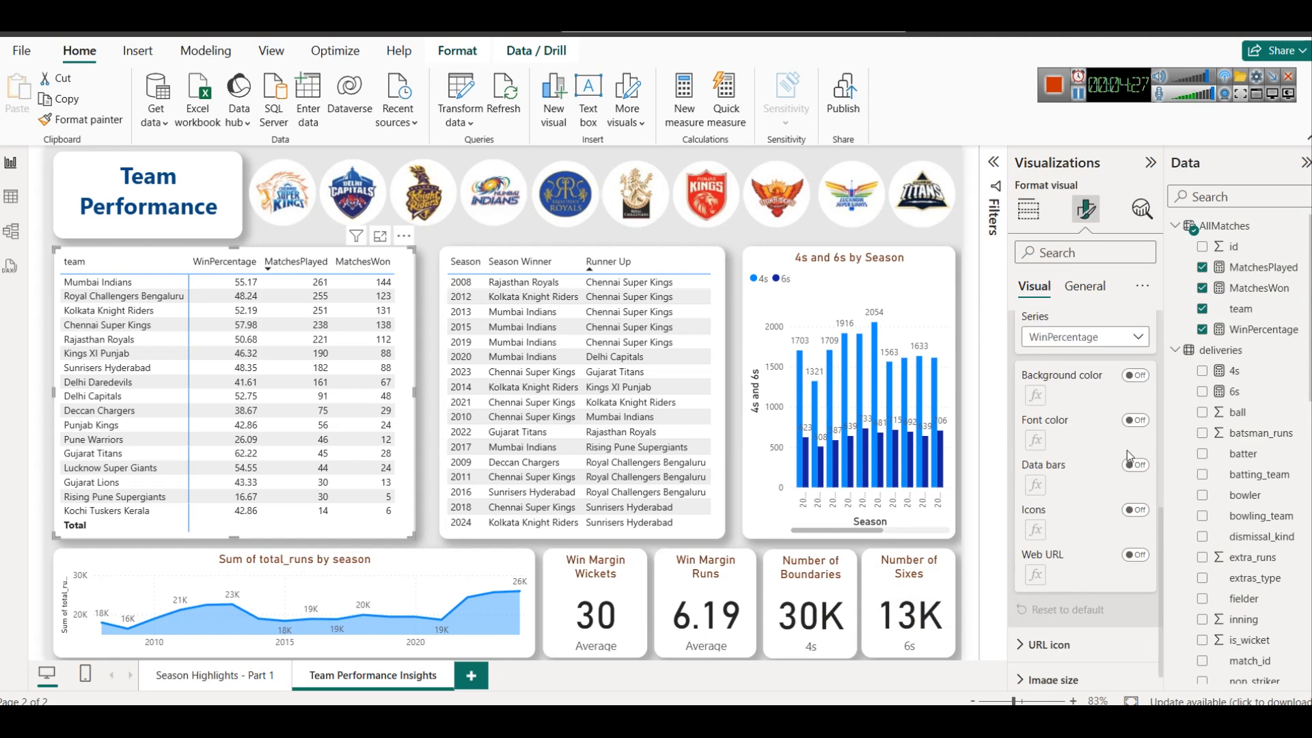
click(1137, 466)
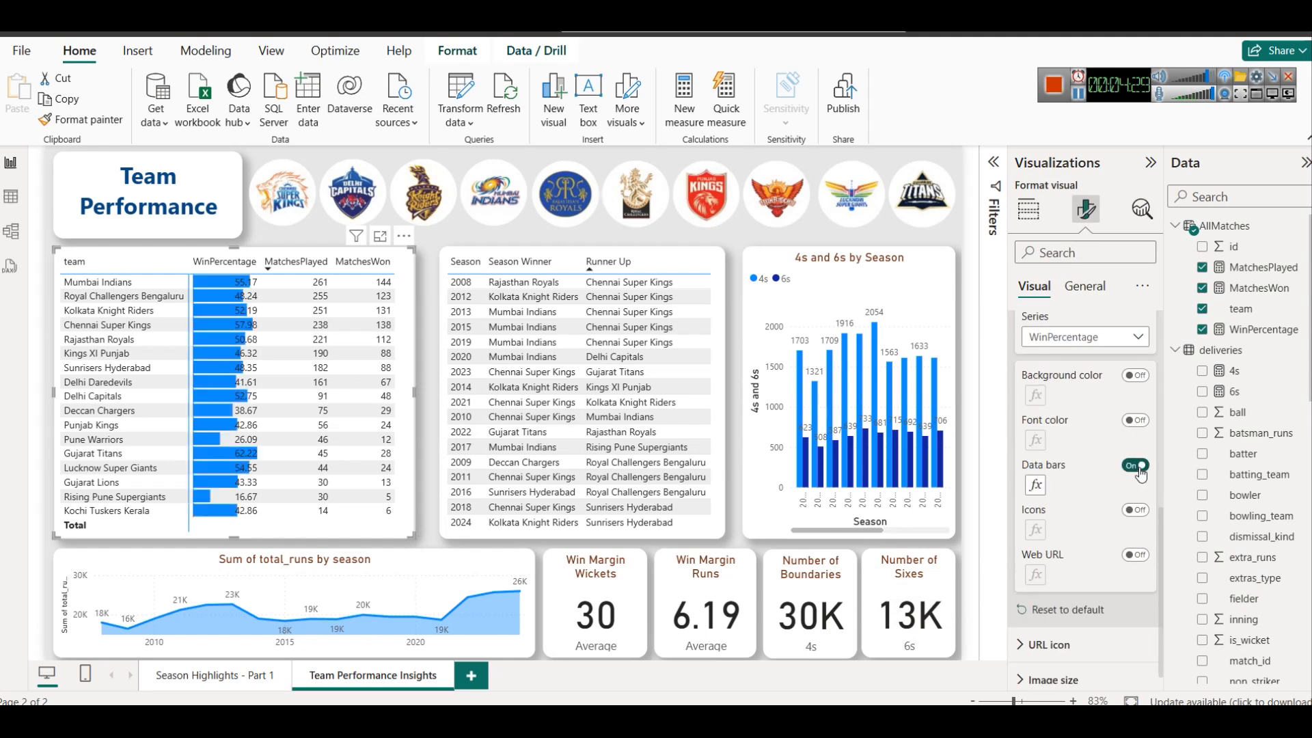
click(1137, 467)
click(1134, 512)
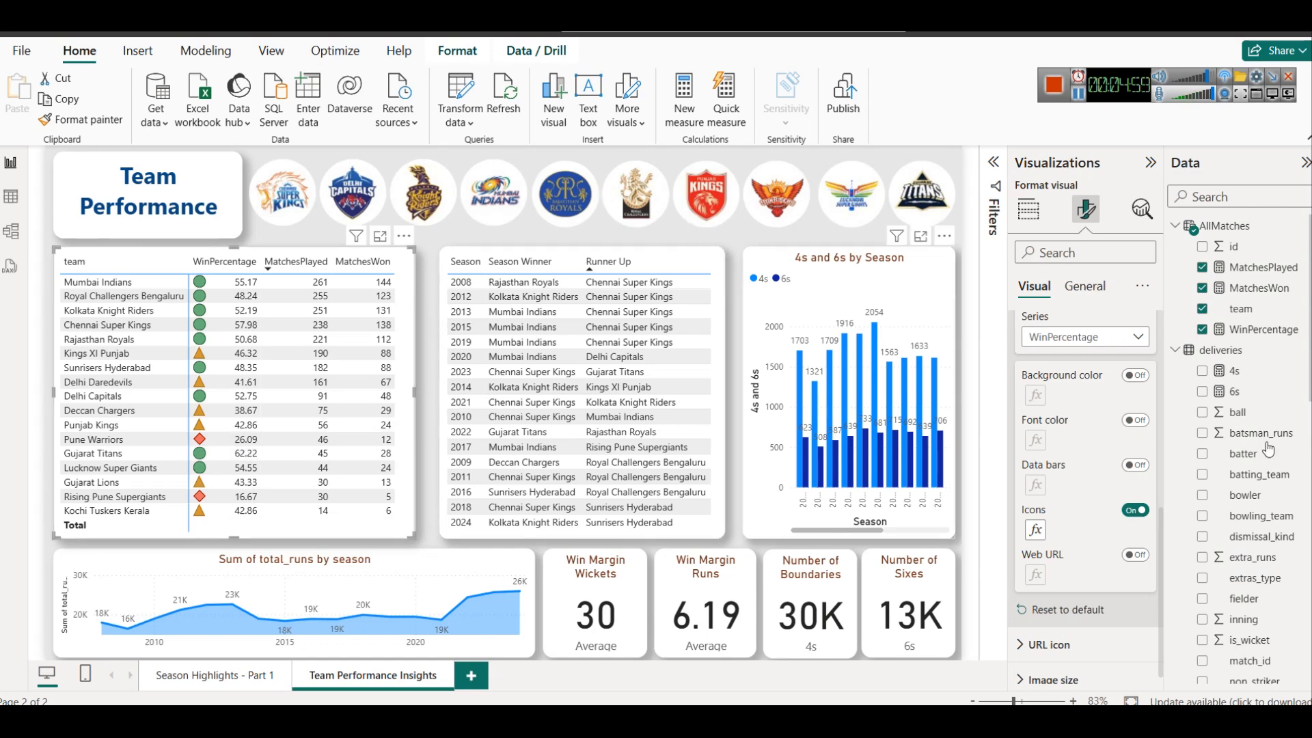
Review the conditional icon rules of the WinPercentage column without changing them, and deselect the matrix
click(1033, 533)
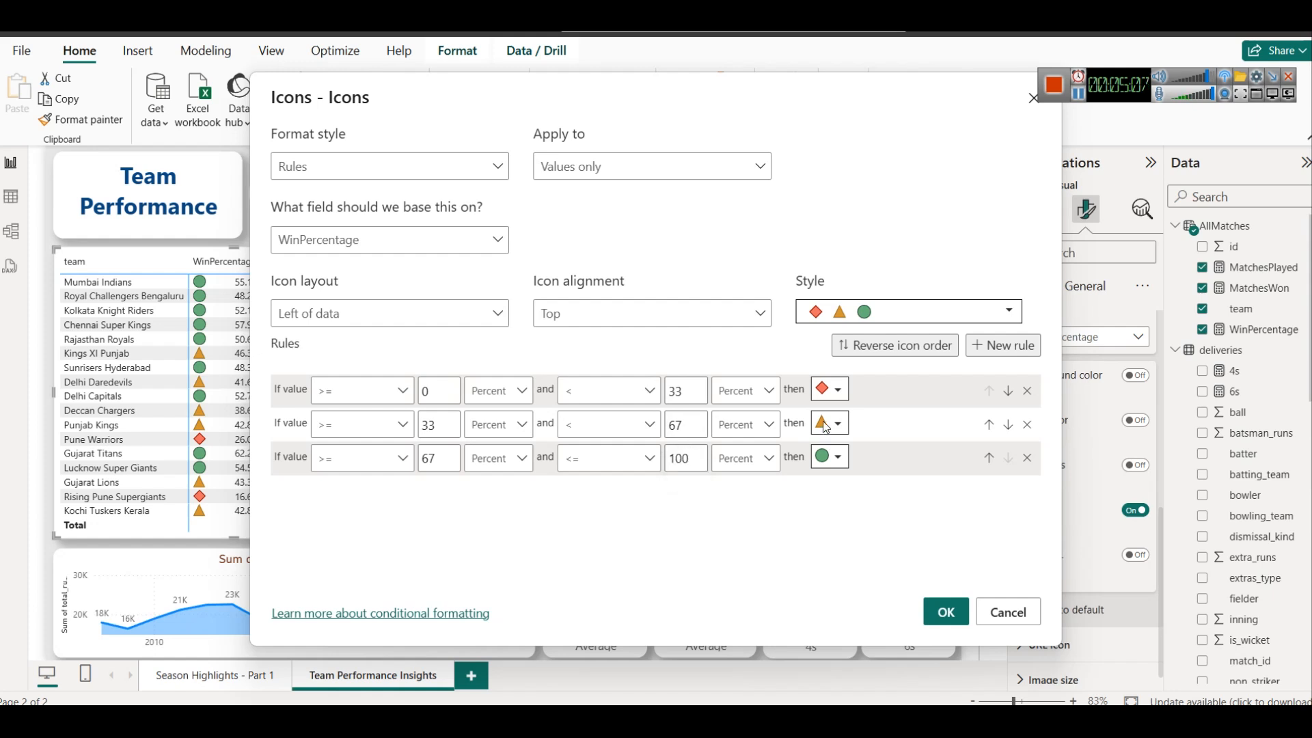
click(1034, 617)
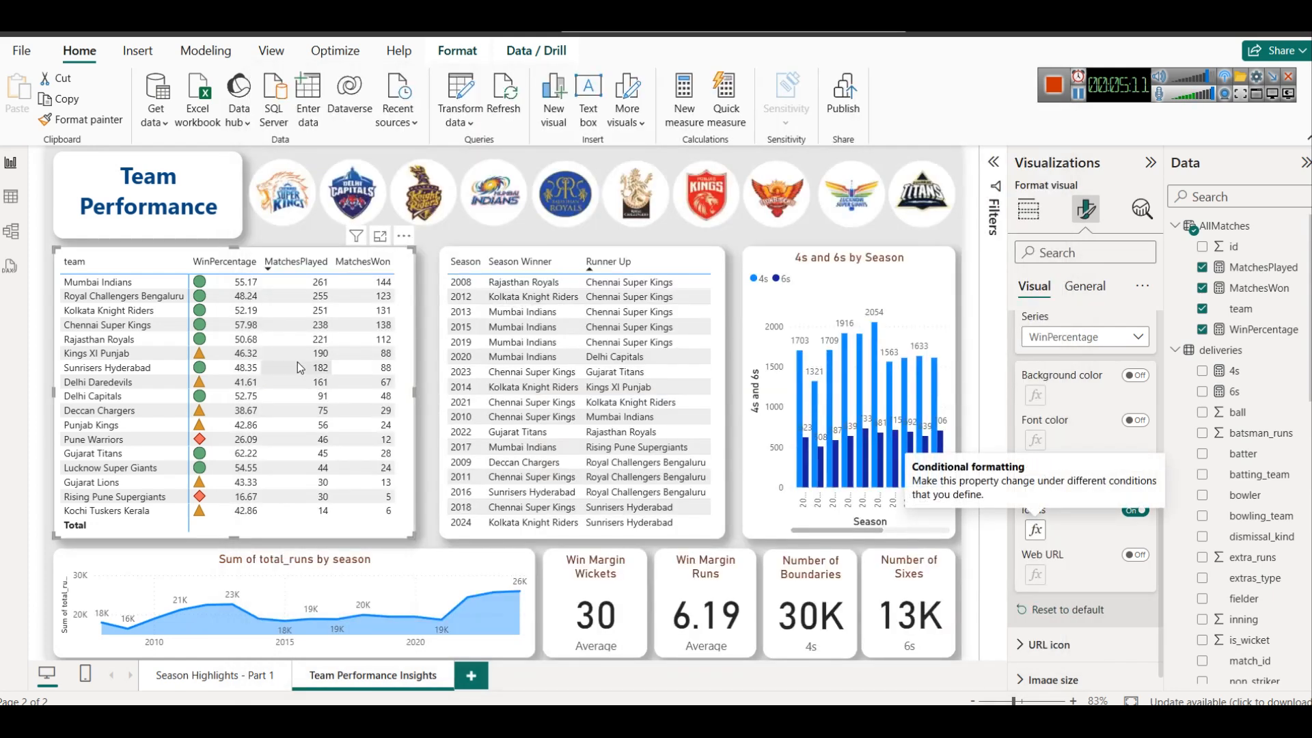
click(433, 266)
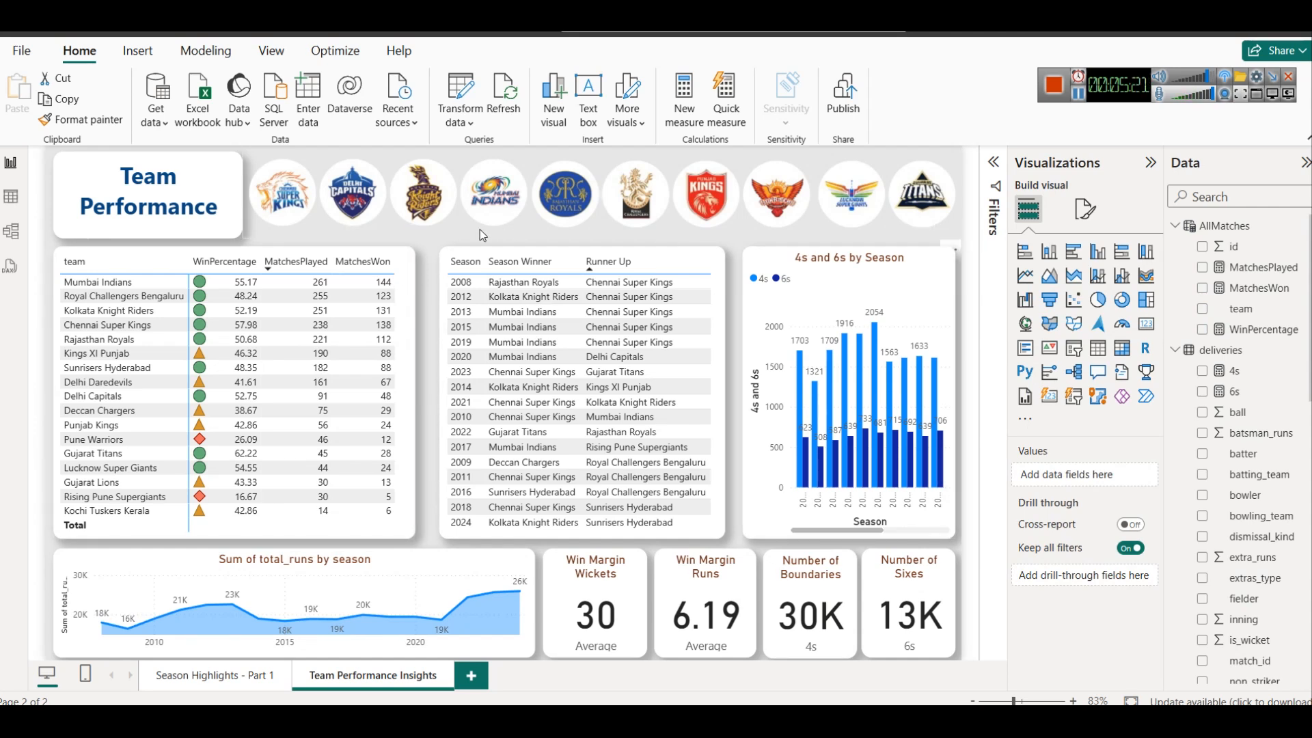
Rename the matrix's team row field as Team for this visual
click(409, 255)
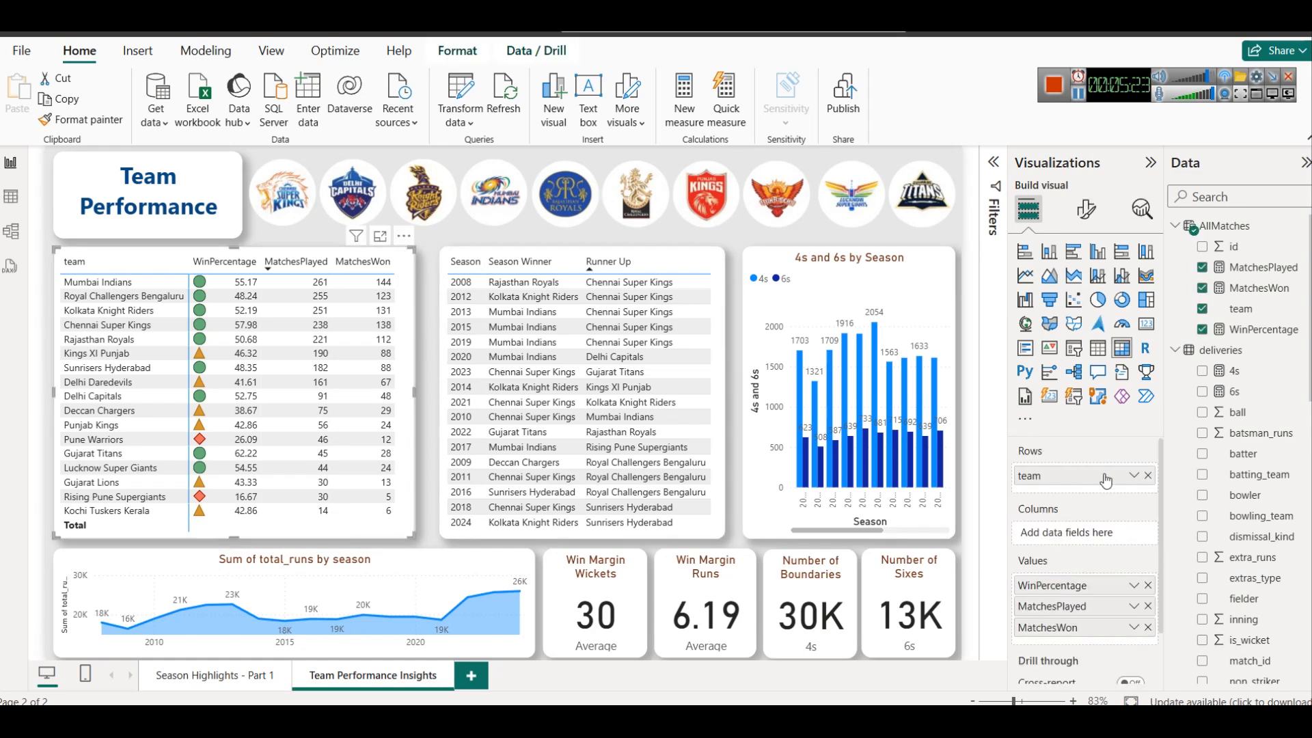
click(1133, 476)
click(1204, 506)
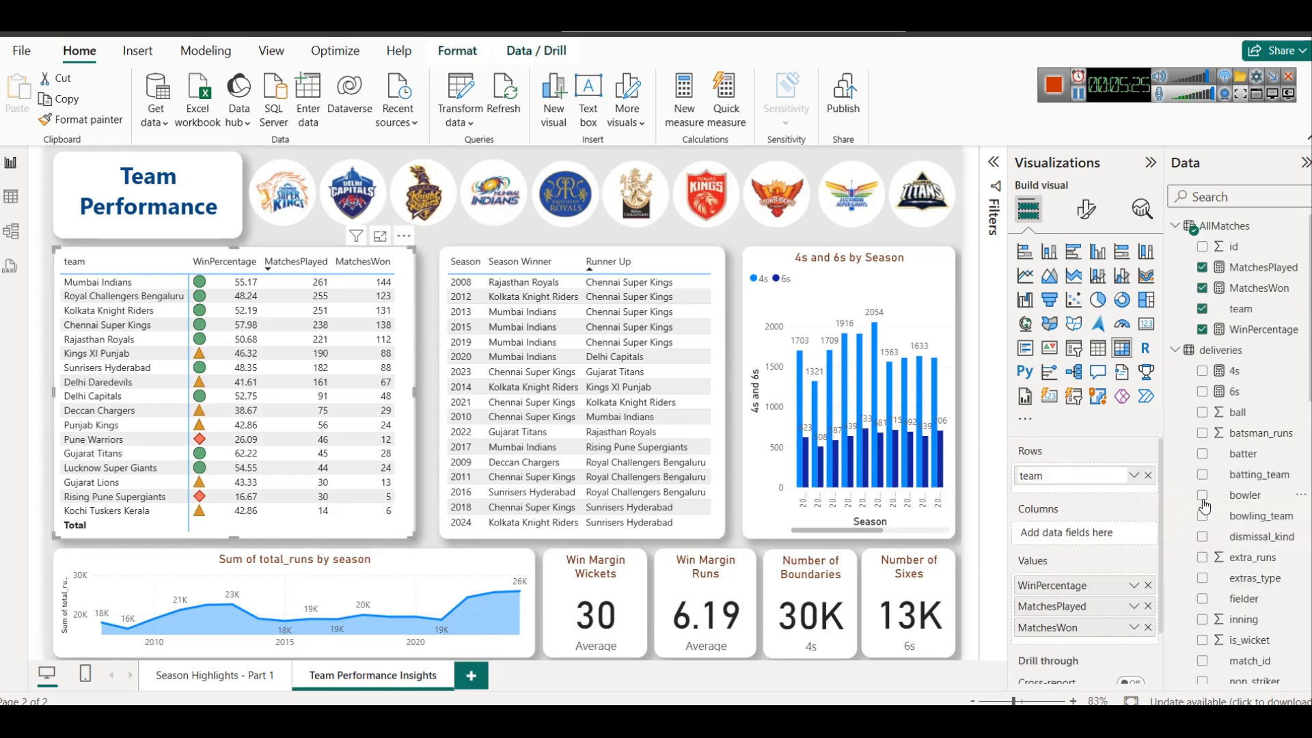
text(Team)
key(Return)
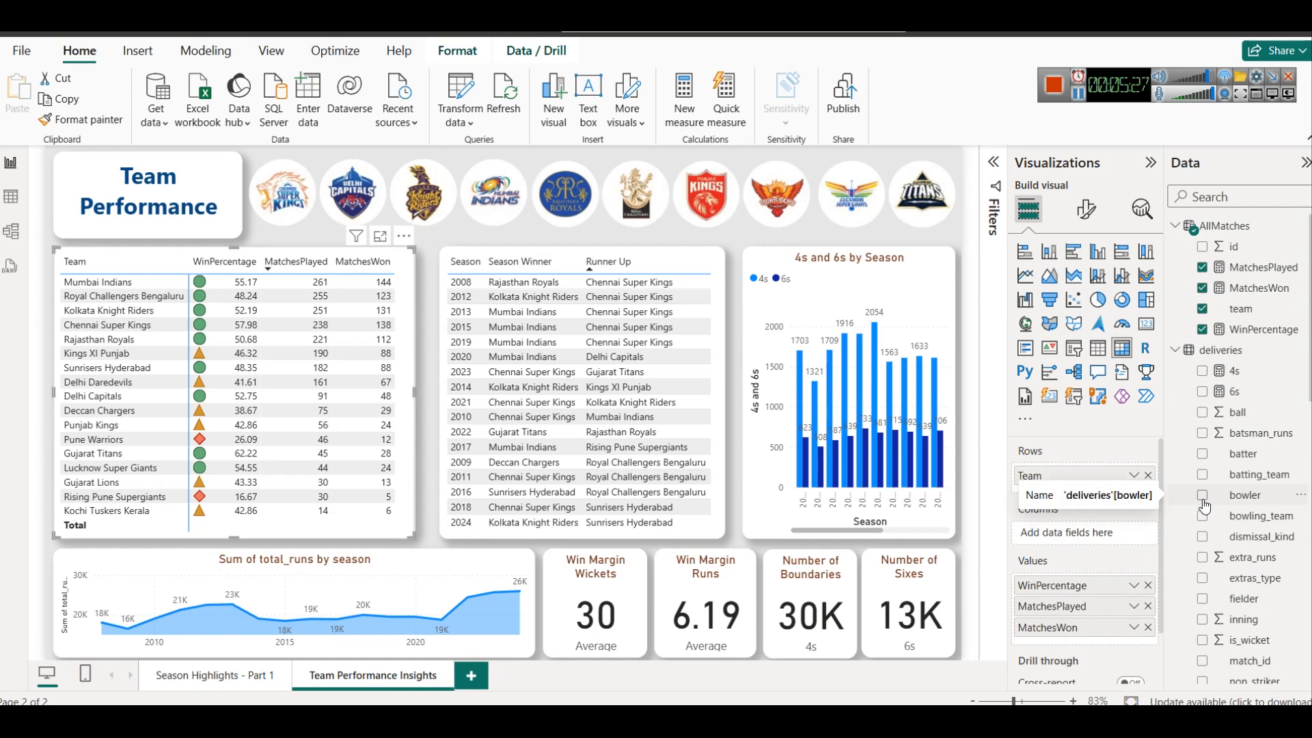
Move the Season Winner and Runner Up table slightly closer to the team matrix and select the 4s and 6s by Season chart
click(729, 231)
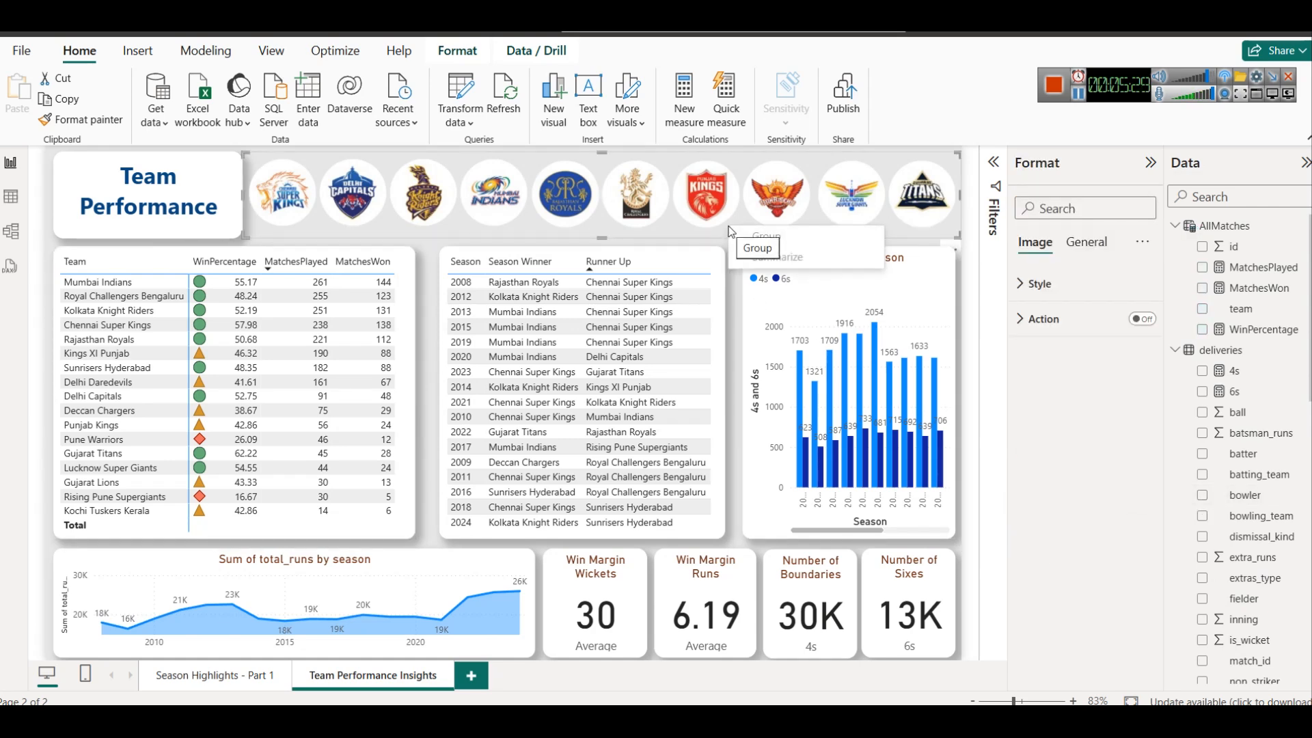
click(716, 271)
drag(711, 270, 714, 276)
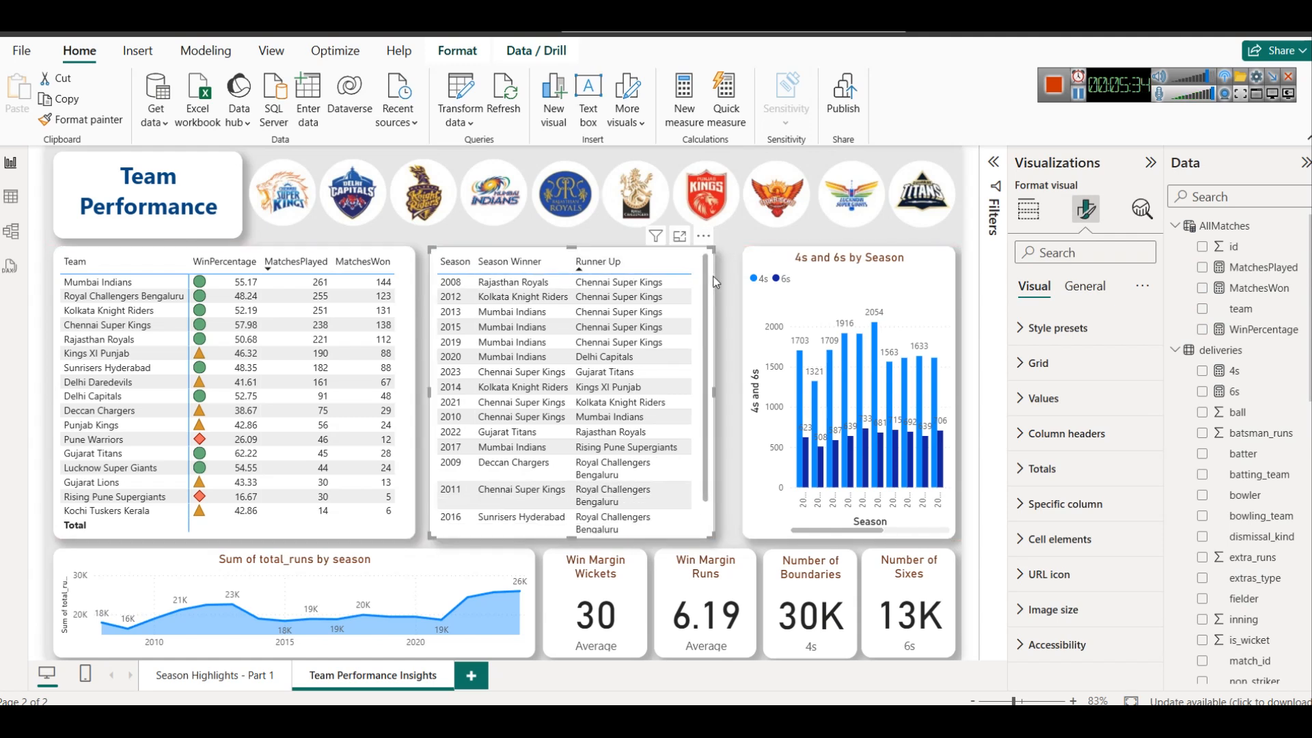
click(1042, 210)
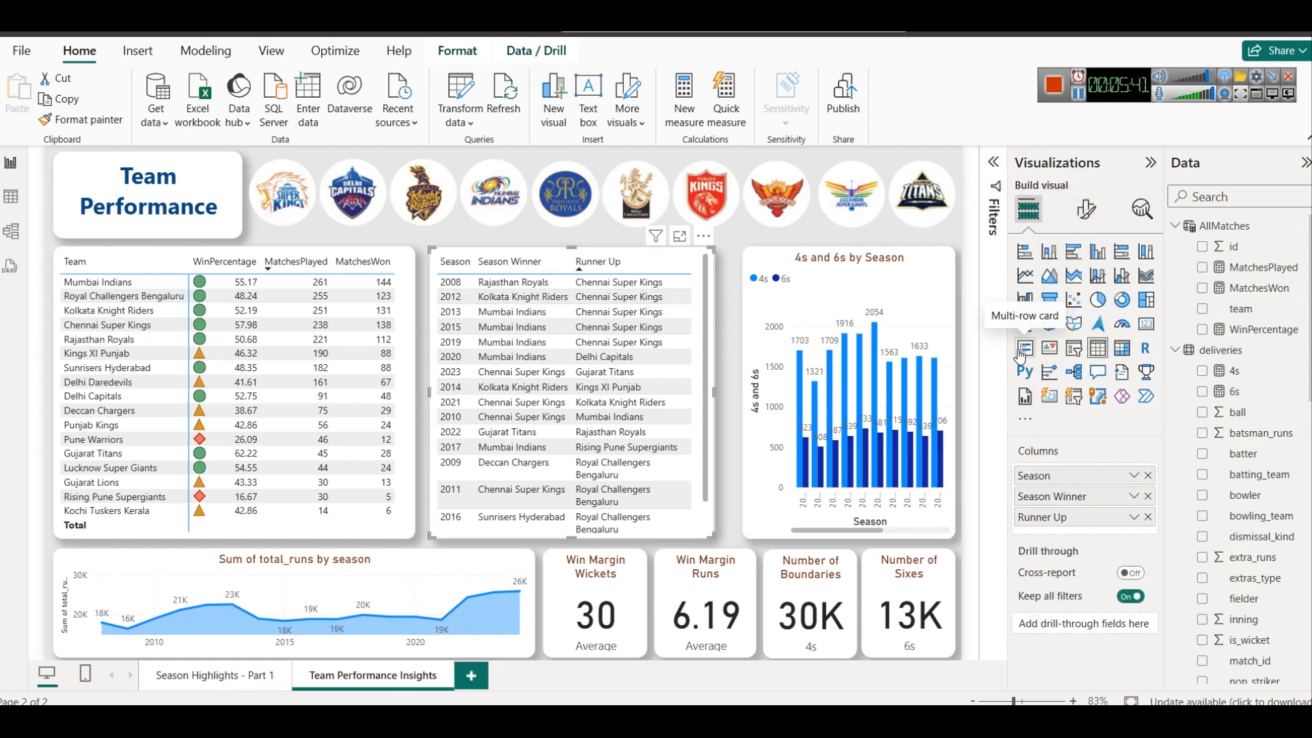
click(861, 266)
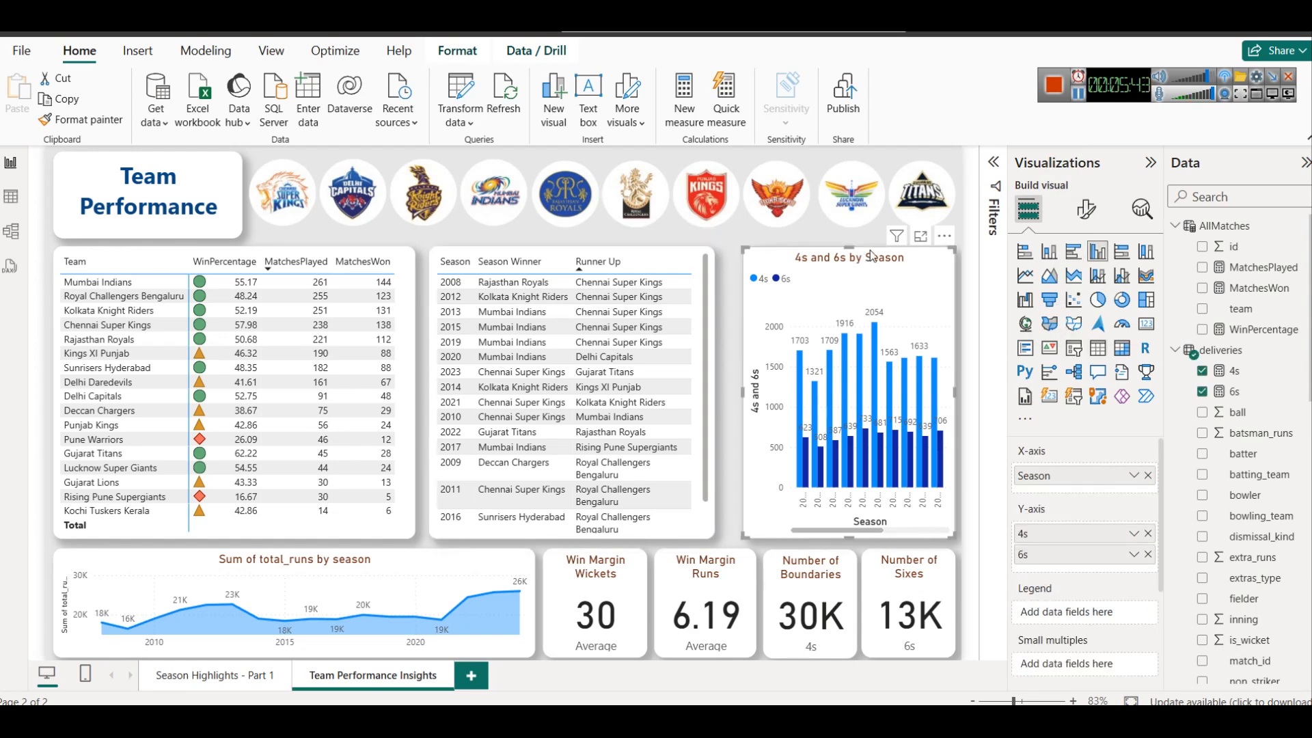
Delete the Season Winner and Runner Up table, then widen the 4s and 6s by Season chart across the freed space and reduce its height
click(708, 256)
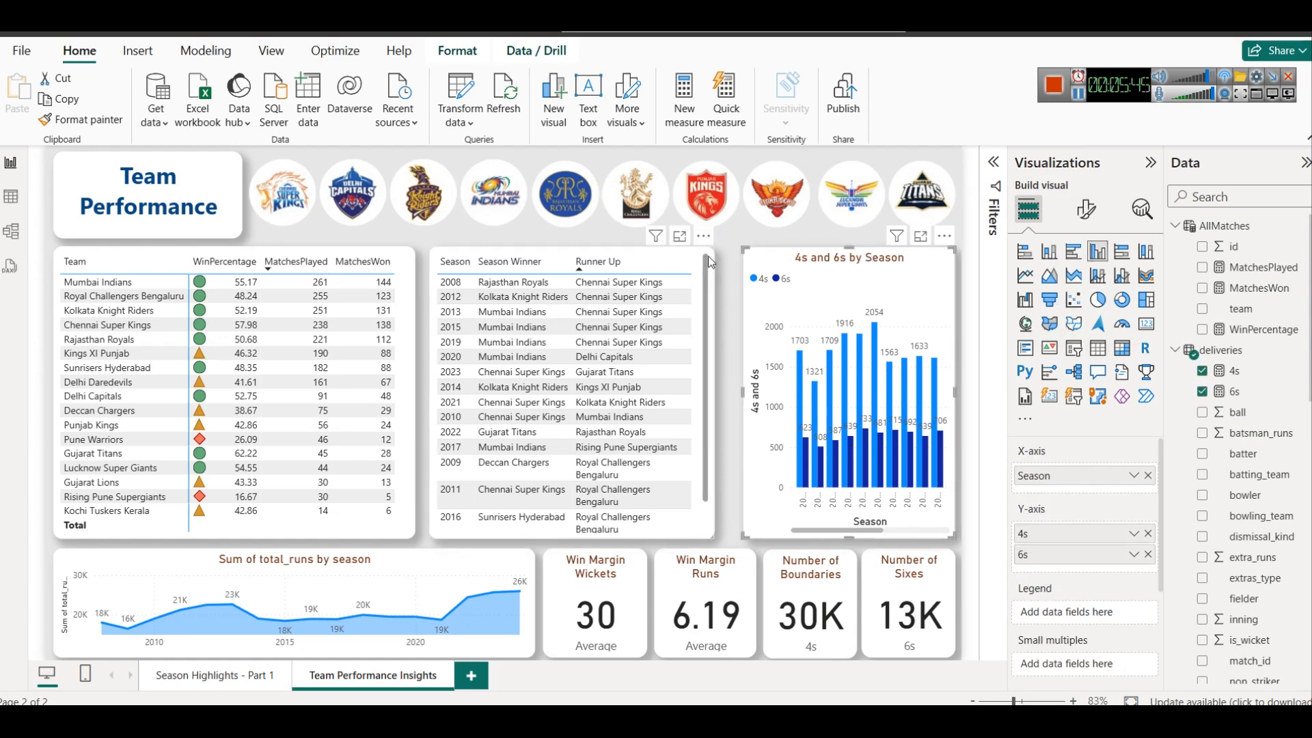
key(Delete)
click(801, 258)
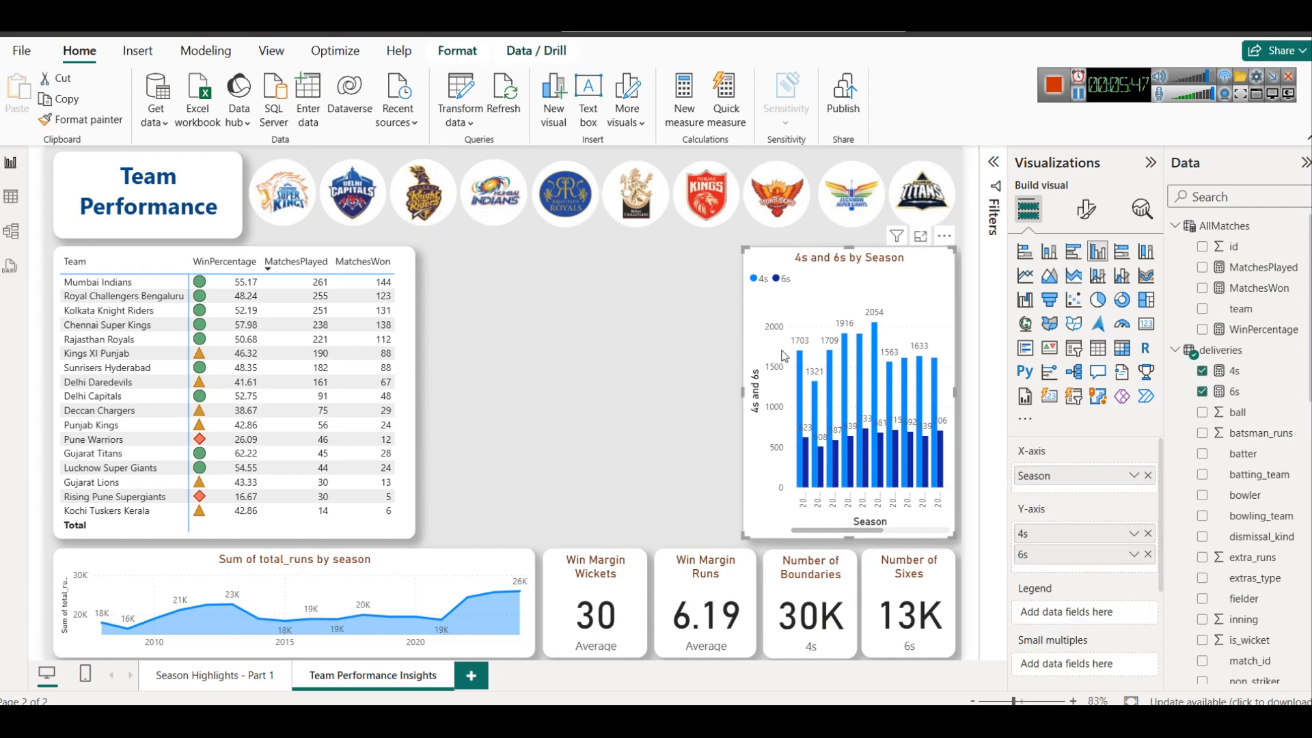
drag(740, 391, 421, 329)
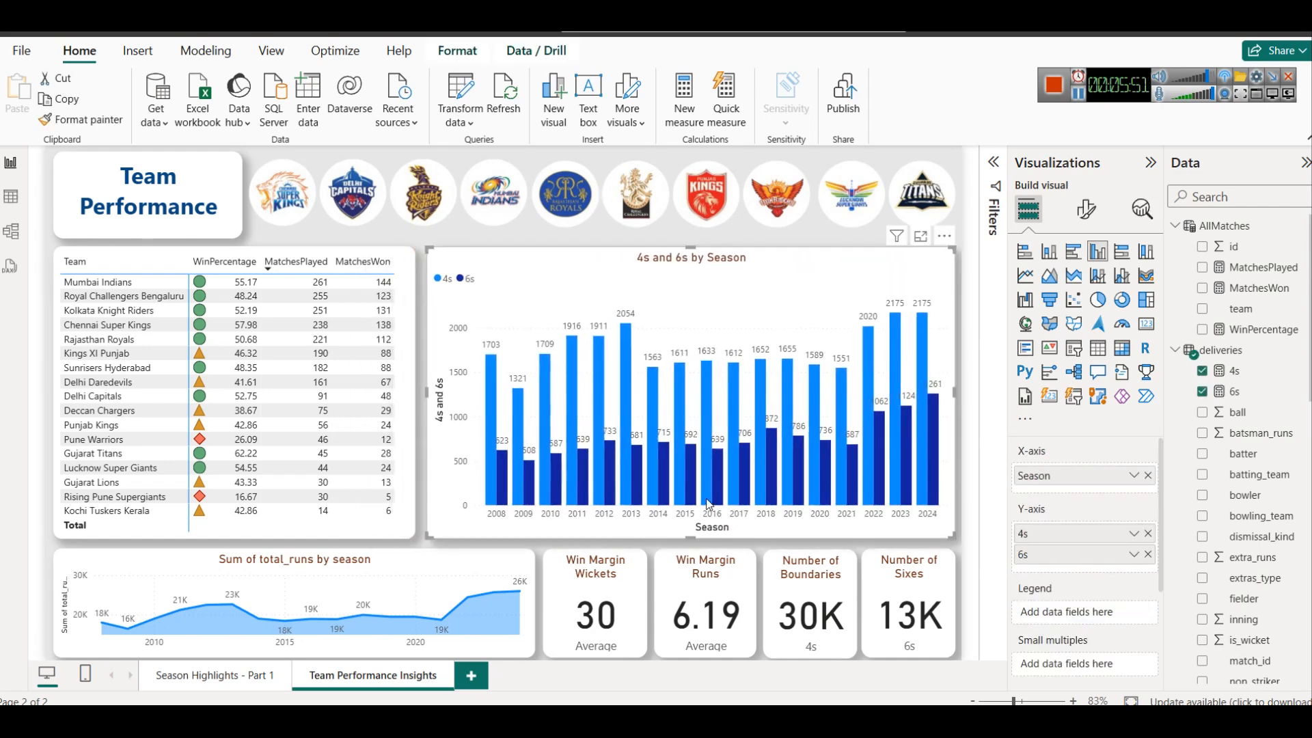
drag(687, 538, 682, 407)
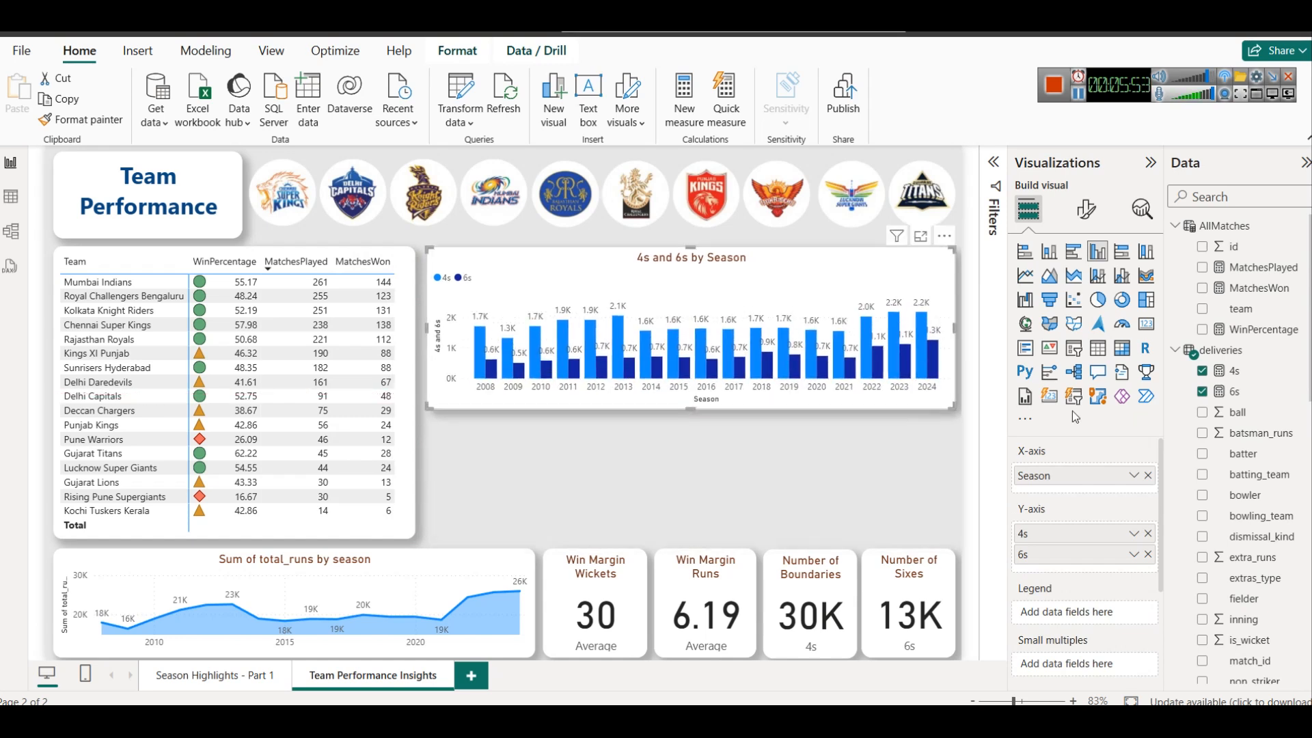
Replace the column chart's Season, 4s and 6s fields with team on the X-axis and WinPercentage on the Y-axis
click(1148, 478)
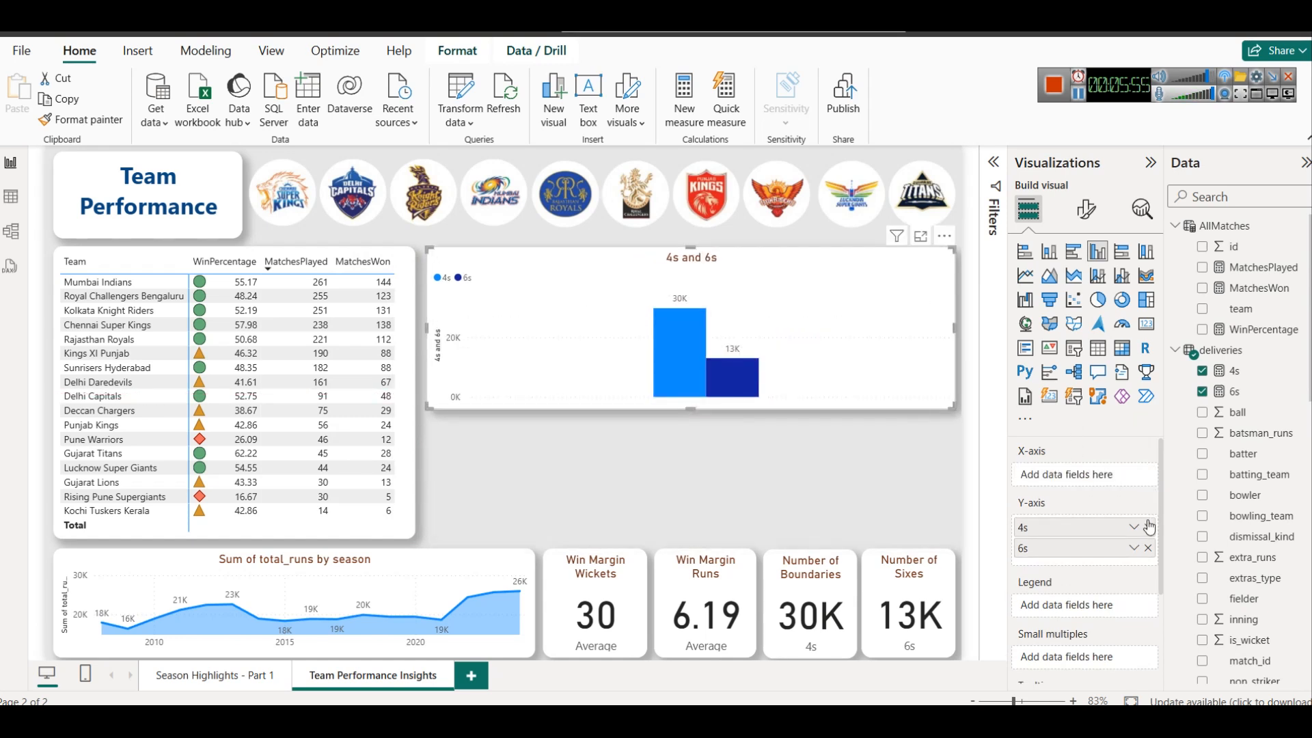
click(1149, 530)
click(1149, 527)
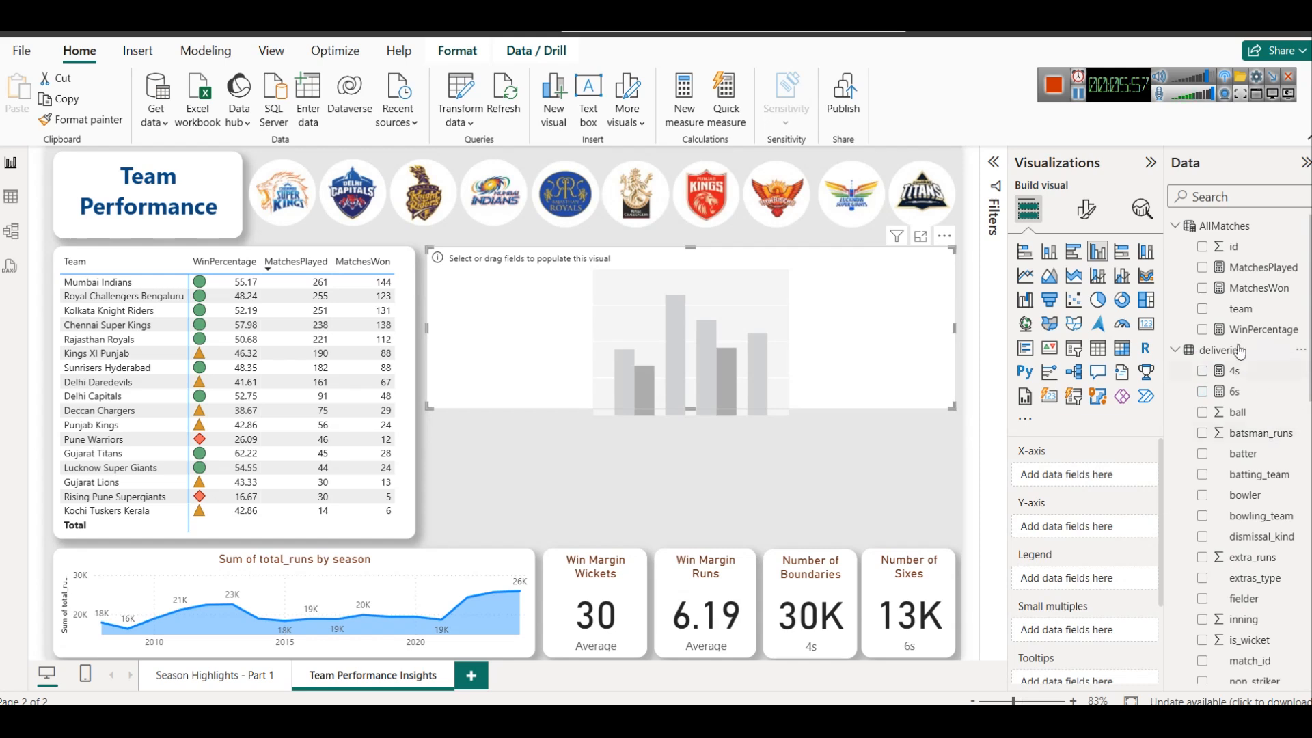
drag(1260, 311, 1093, 477)
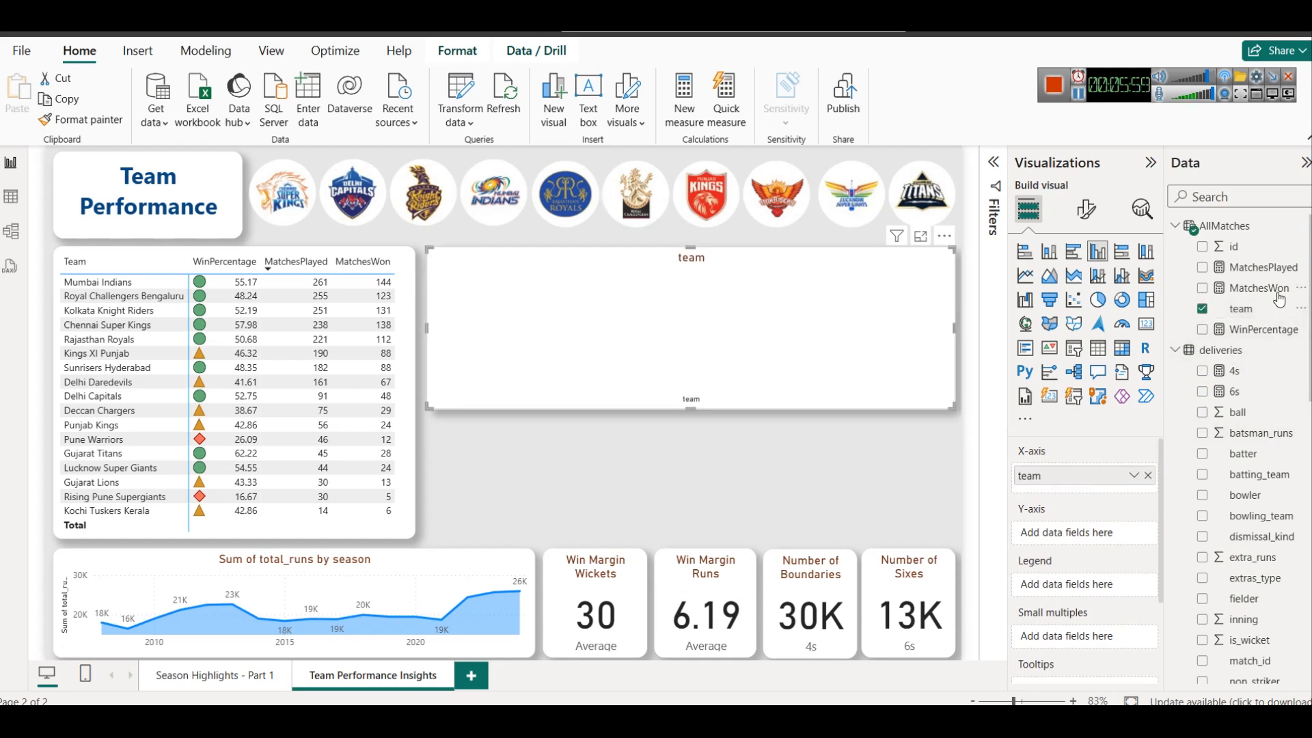
drag(1258, 329, 1087, 520)
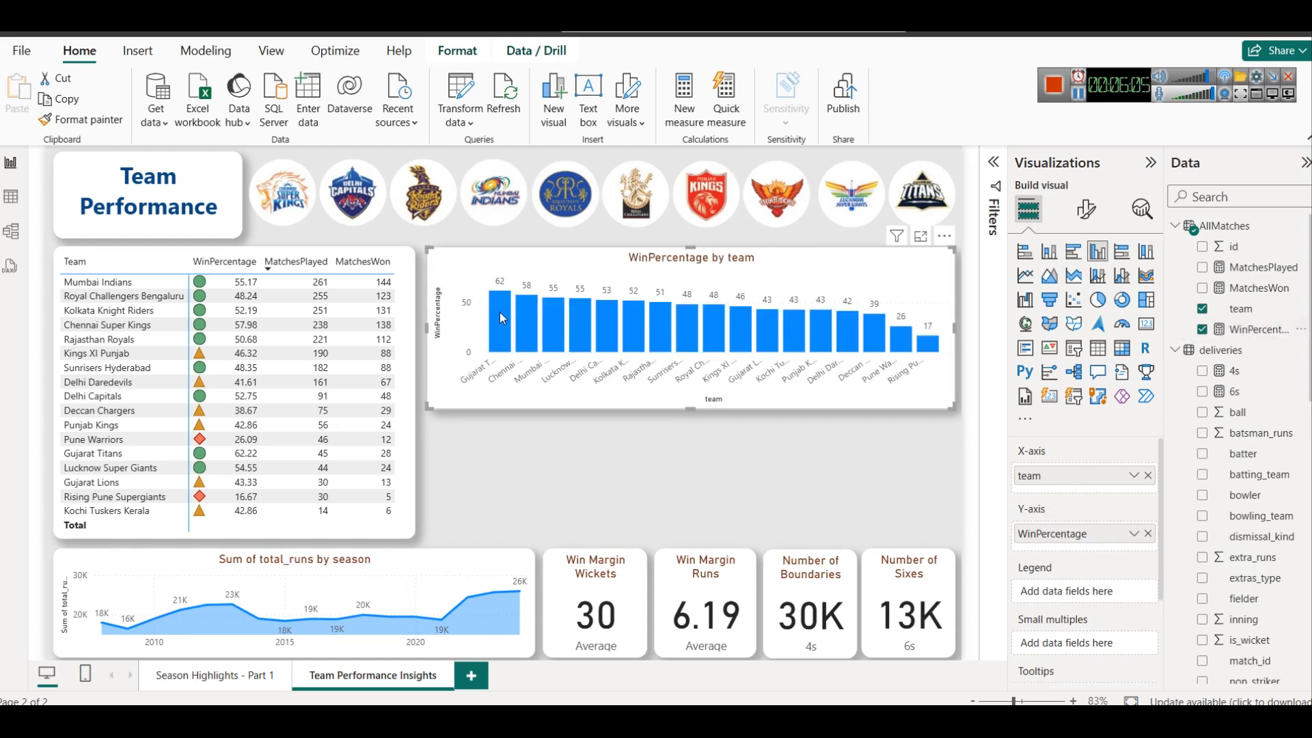
mouse_move(500, 315)
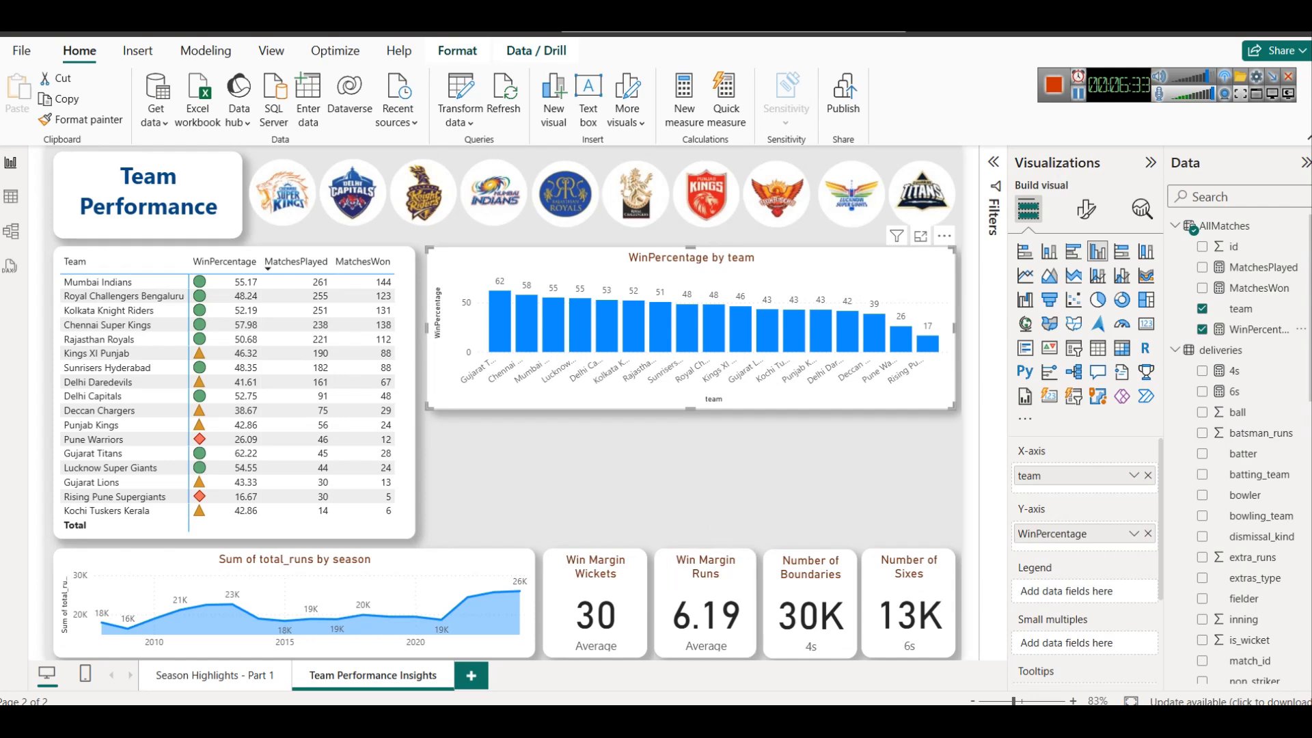
Add a measure to the matches table: WinsByTossDecision = CALCULATE (COUNT(matches[id]), matches[toss_winner] = matches[winner])
key(alt+Tab)
scroll(1215, 375, down, 8)
click(1223, 418)
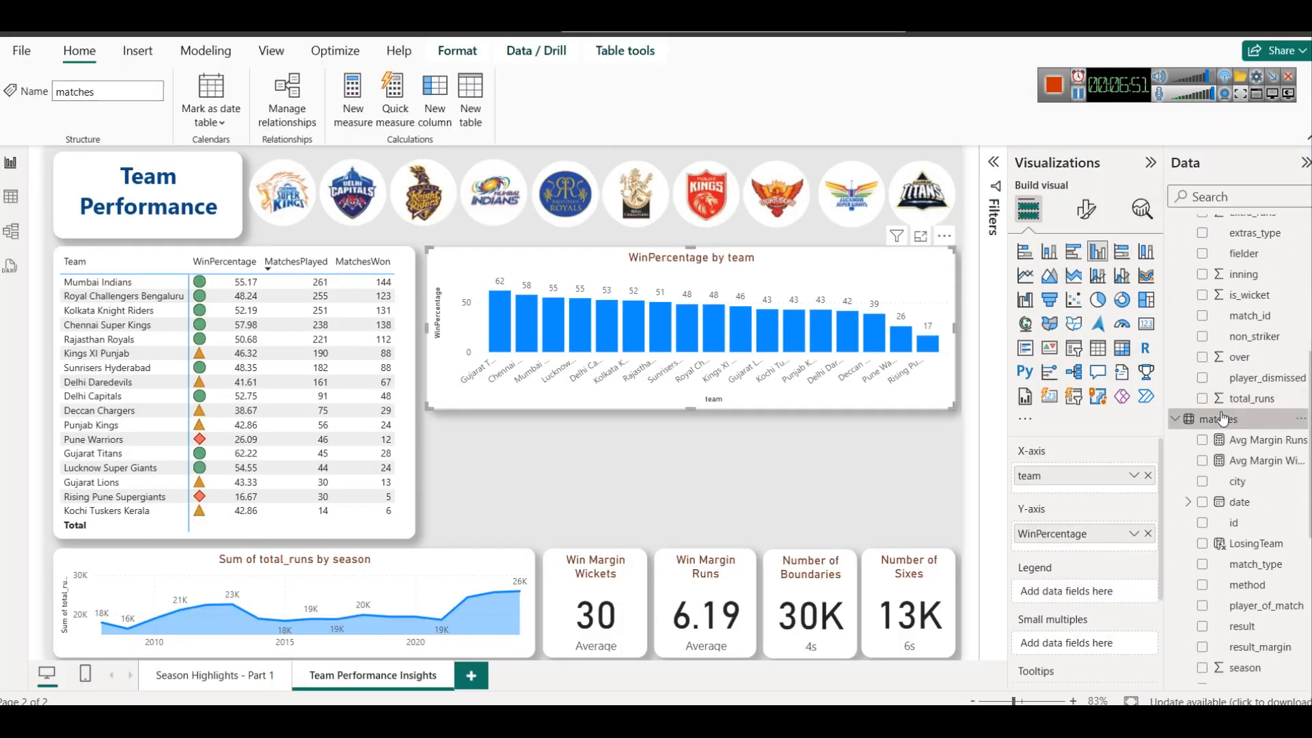
right_click(1223, 419)
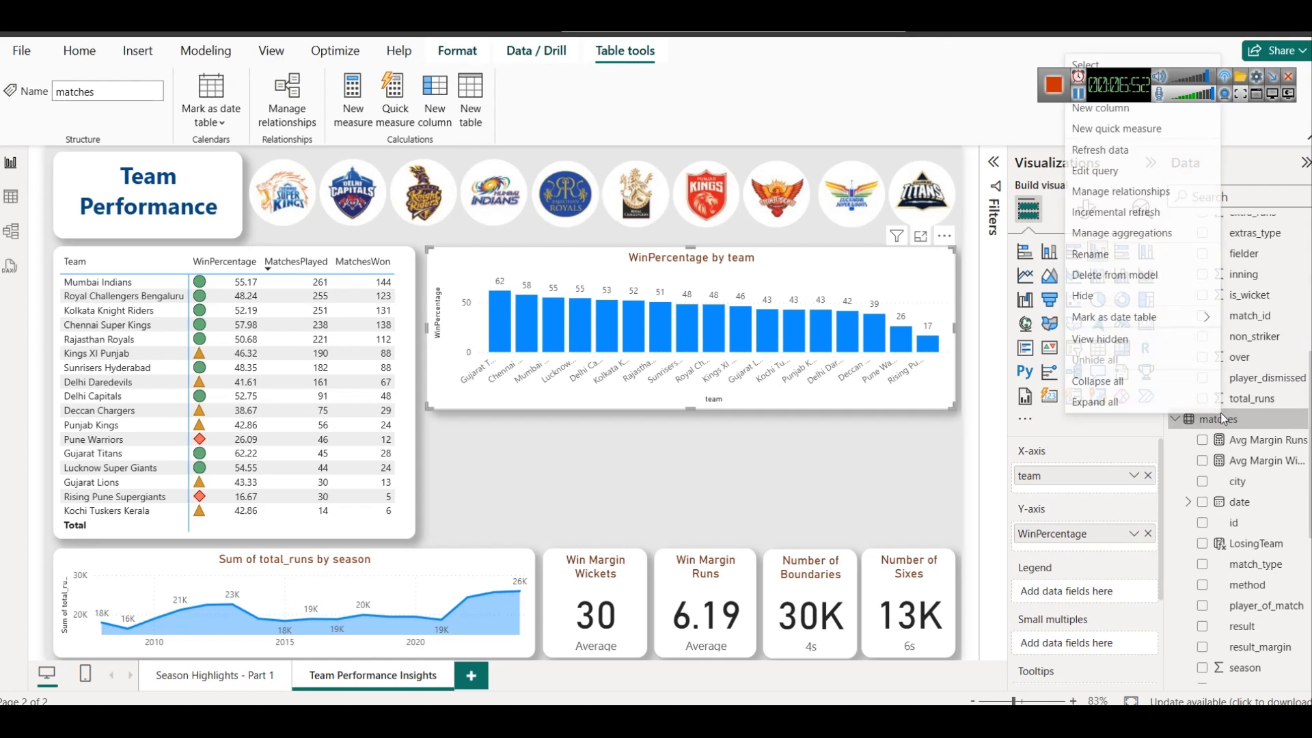
click(1111, 86)
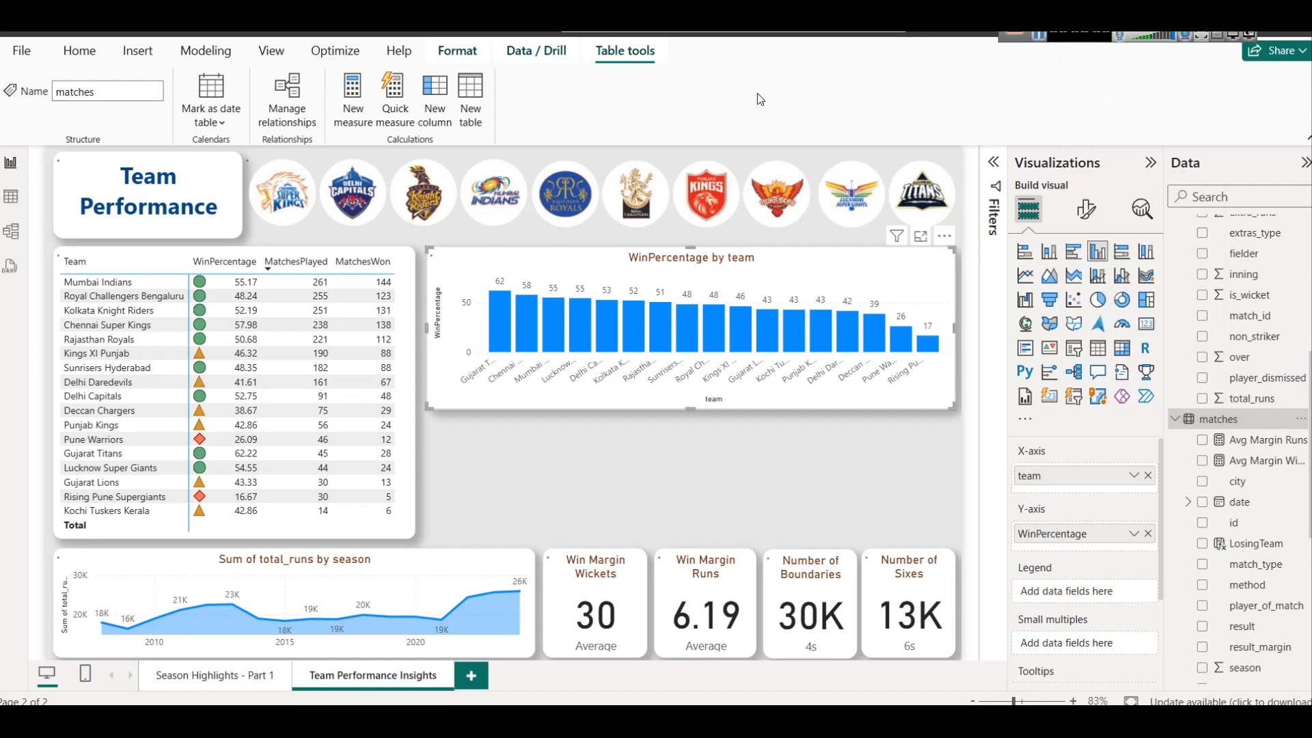
text(WinsByTossDecision = CALCULATE (     COUNT(matches[id]),     matches[toss_winner] = matches[winner] ))
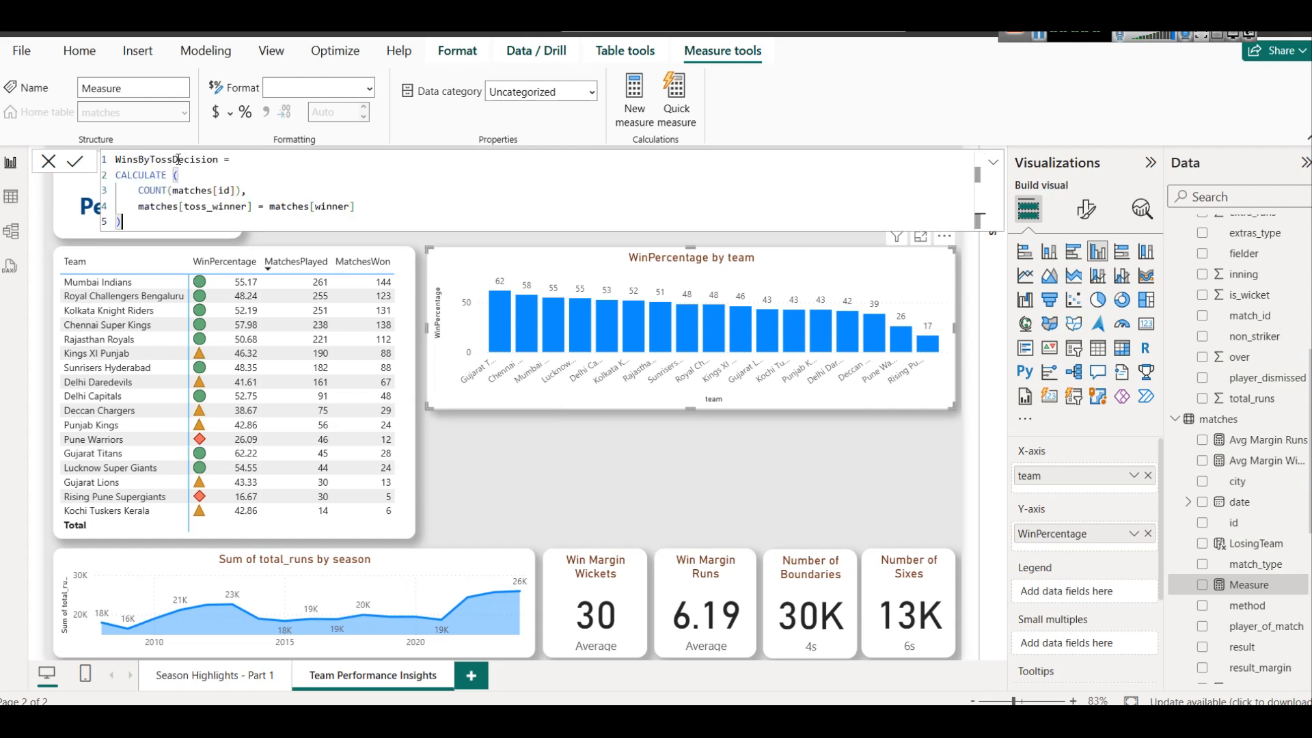
Remove the space between CALCULATE and its opening parenthesis in the WinsByTossDecision formula and commit the measure
click(215, 175)
key(BackSpace)
key(BackSpace)
text(()
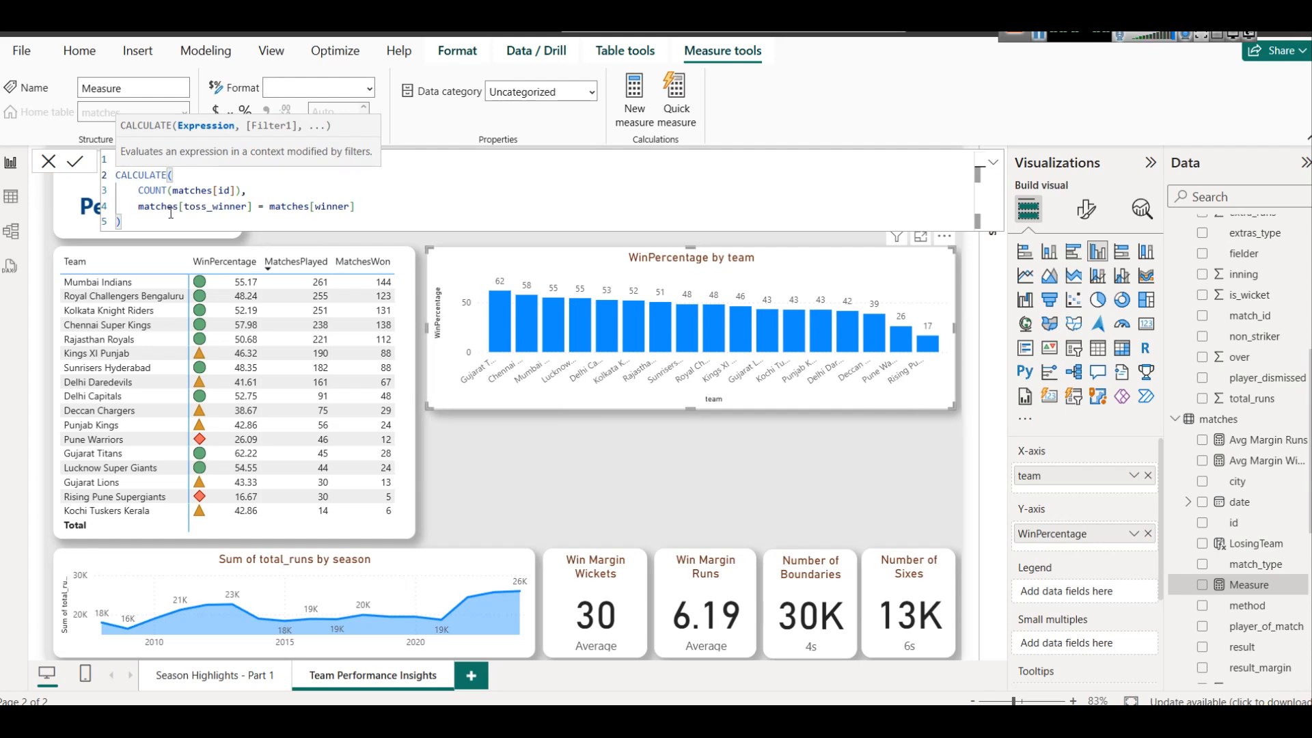
click(200, 206)
double_click(200, 205)
click(385, 209)
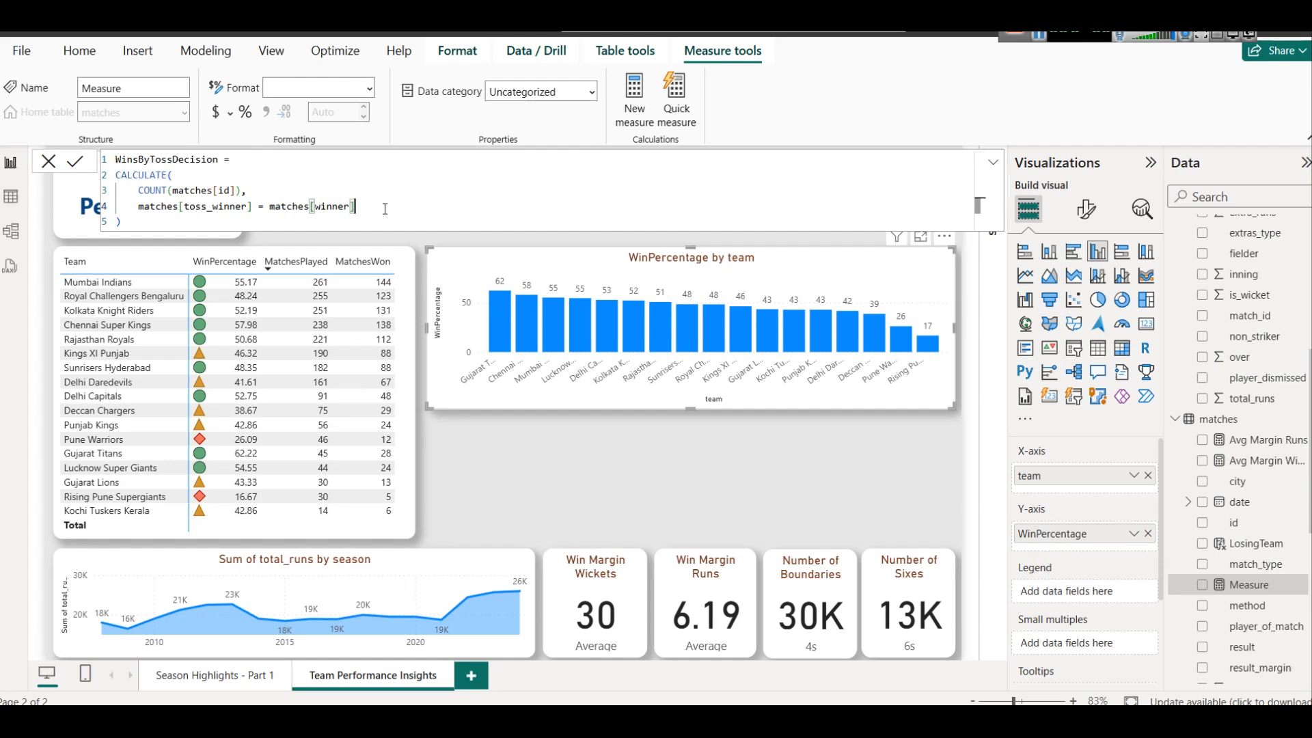
click(75, 162)
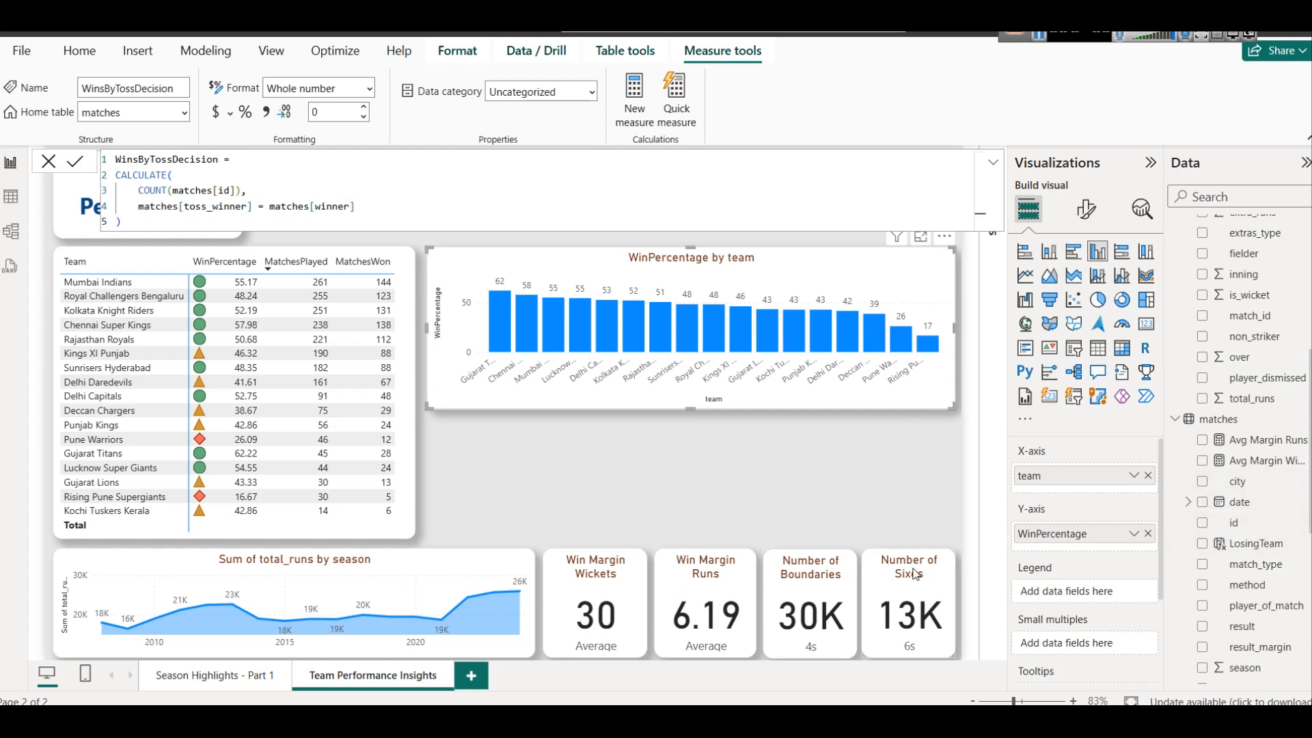
Replace the Average field of the Win Margin Wickets card with the WinsByTossDecision measure
click(583, 578)
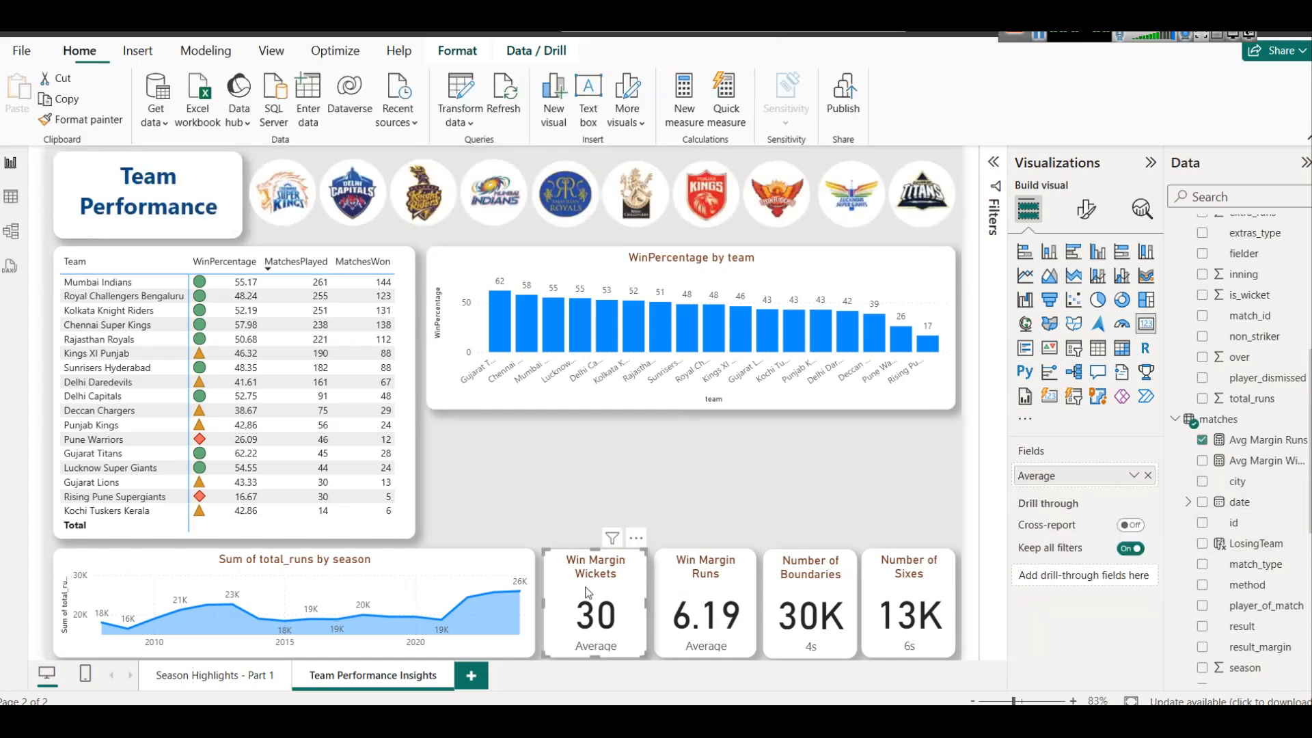
click(1148, 475)
scroll(1266, 524, down, 6)
drag(1261, 549, 581, 605)
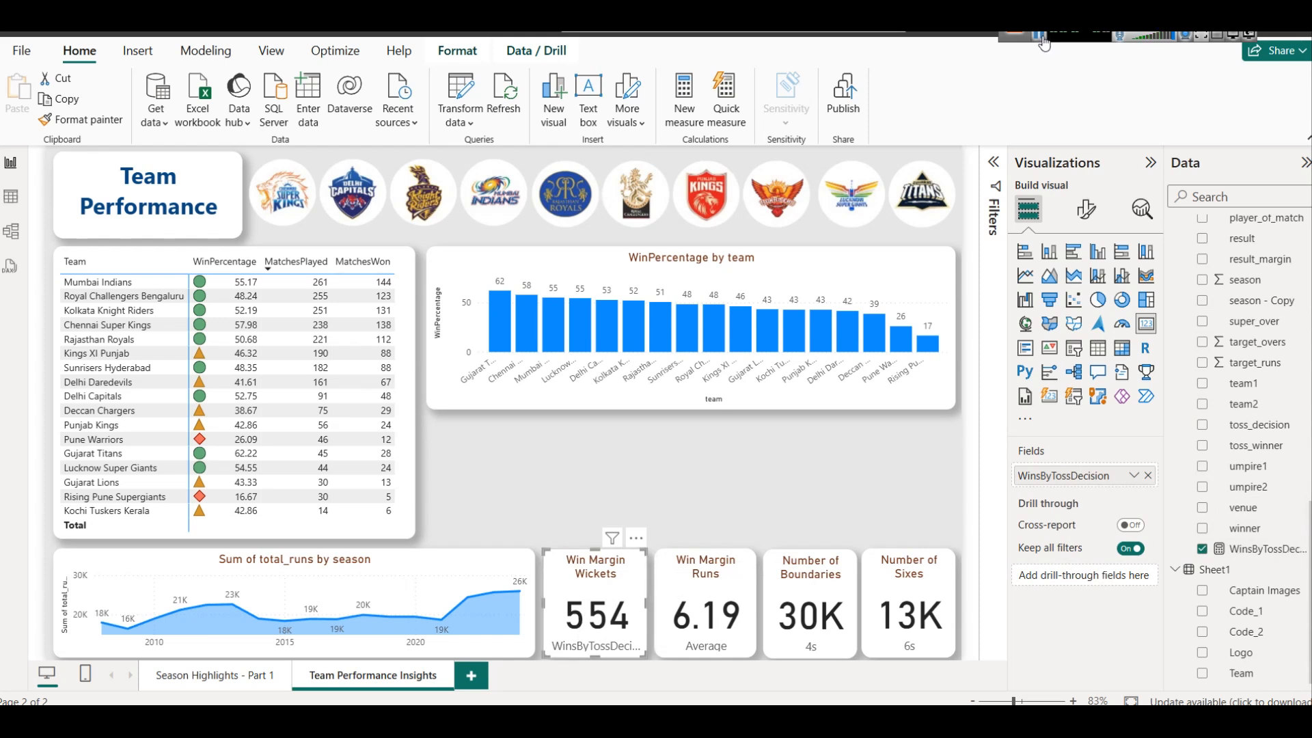
Change the WinsByTossDecision card's title to Wins by Toss Decision and turn off its category label
click(1085, 209)
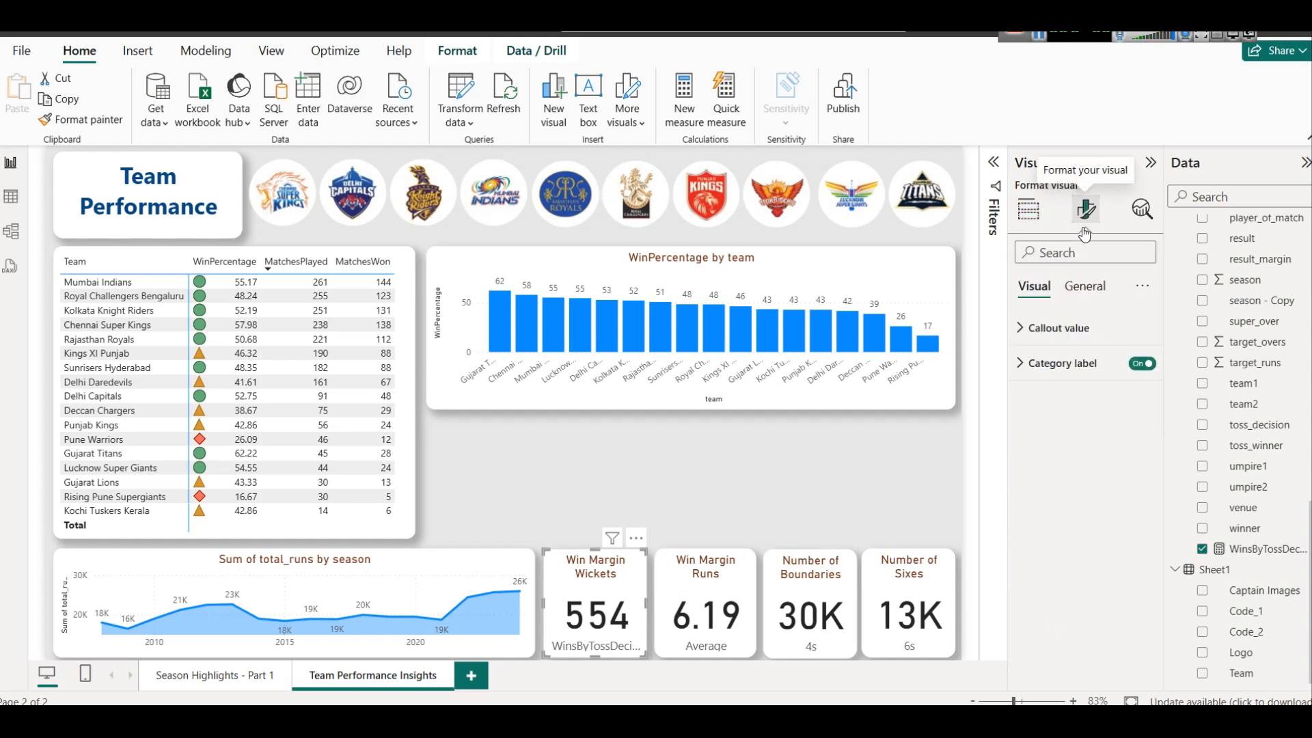
click(1085, 286)
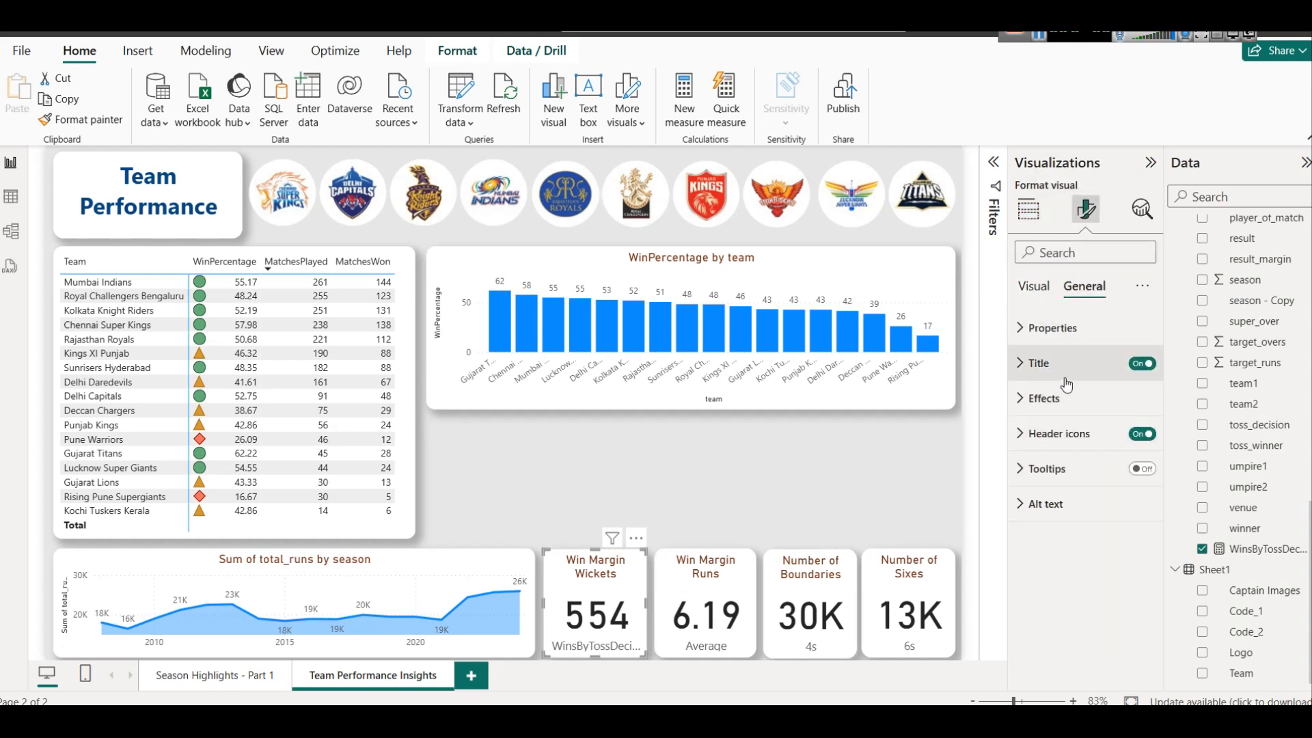
click(1066, 363)
triple_click(1075, 442)
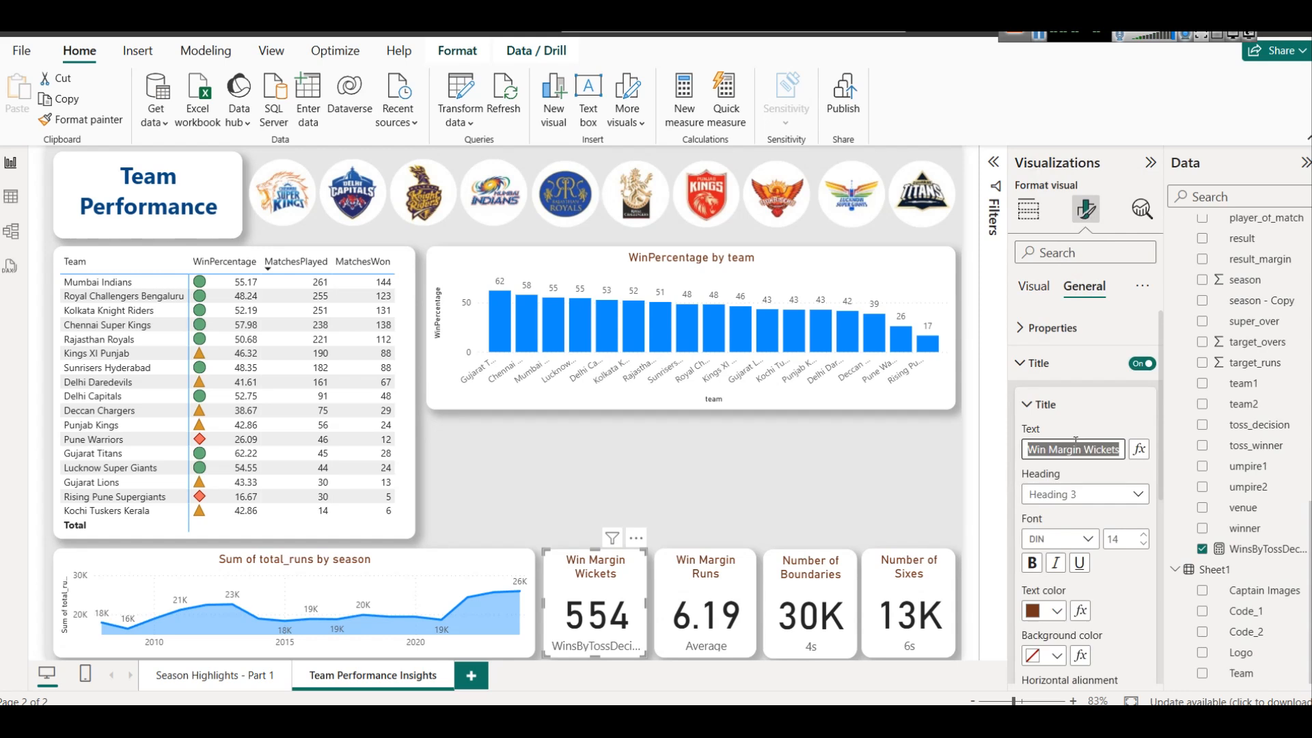
text(Wins n)
key(BackSpace)
text(by Toss Decision)
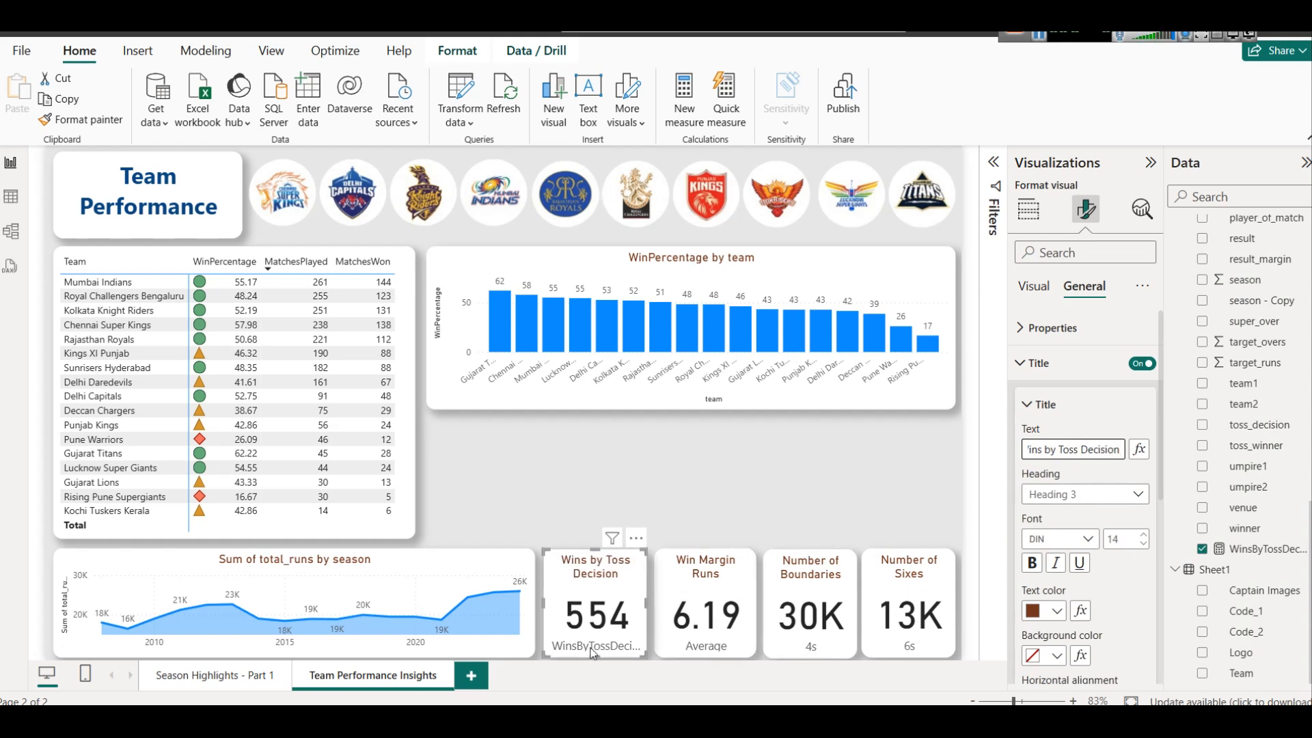
click(1072, 376)
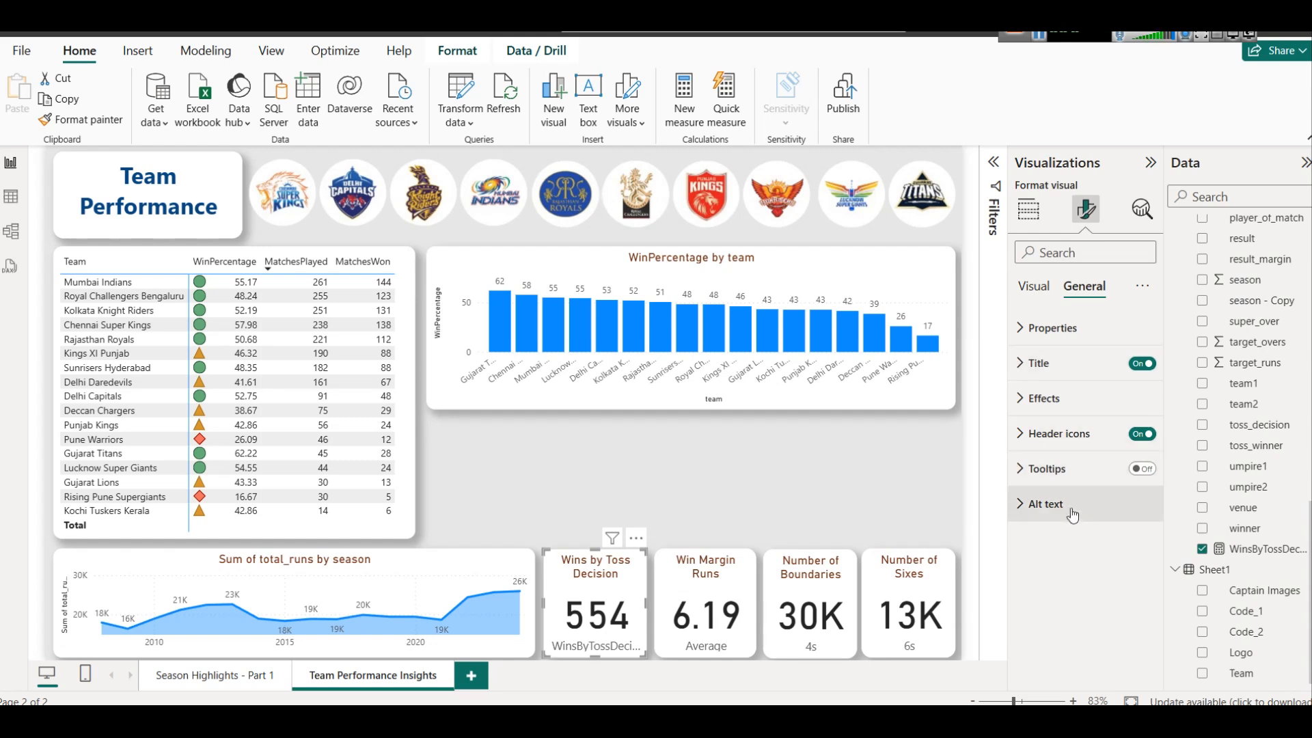
click(1034, 287)
click(1143, 364)
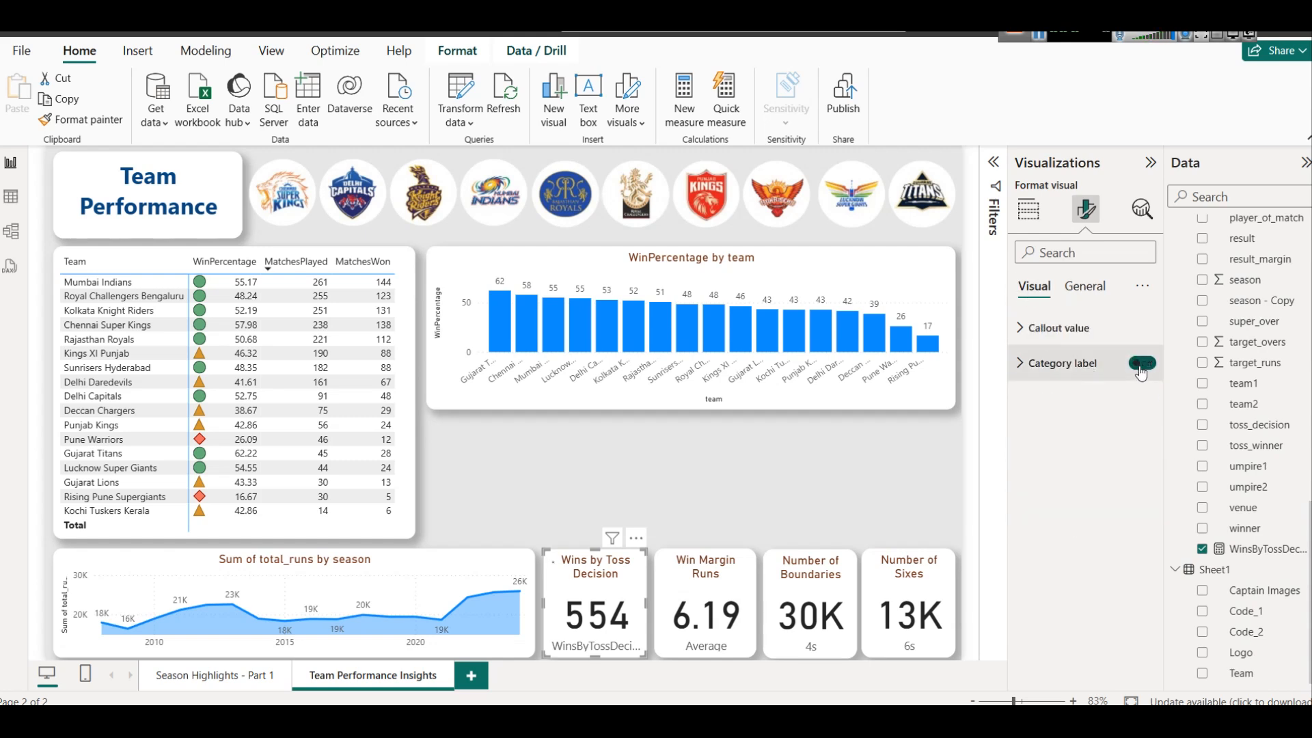
Swap the positions of the Wins by Toss Decision card and the Win Margin Runs card
drag(712, 590, 744, 573)
mouse_move(589, 577)
mouse_down()
mouse_move(628, 568)
mouse_move(589, 579)
mouse_up()
click(693, 585)
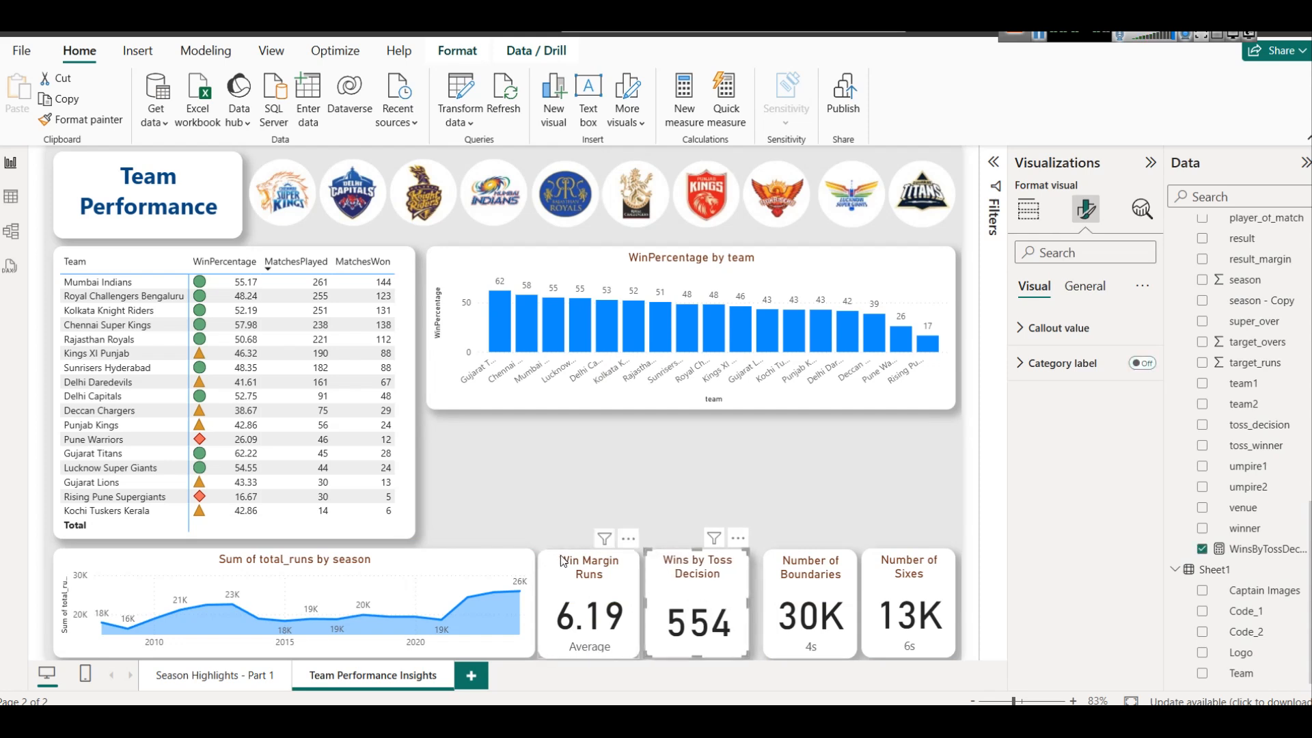
Replace the Average field of the Win Margin Runs card with the count of id from the matches table
click(599, 574)
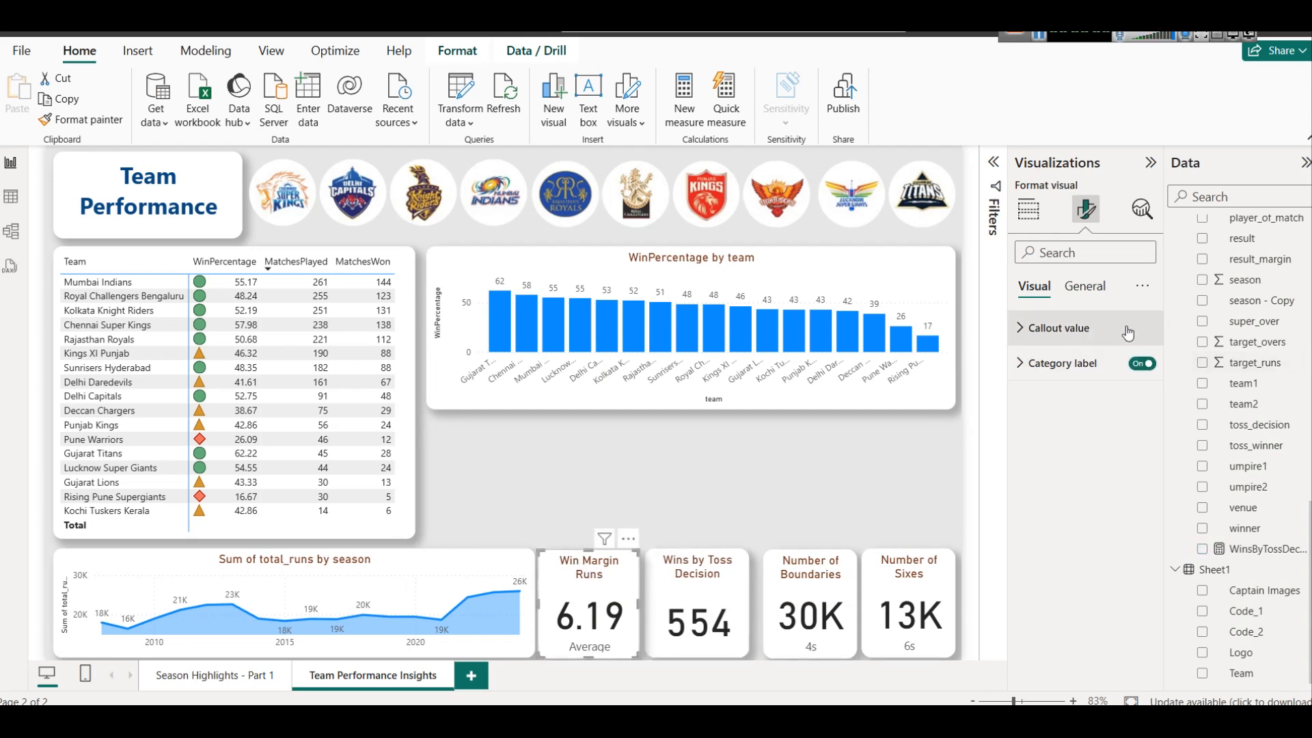
scroll(1275, 371, up, 3)
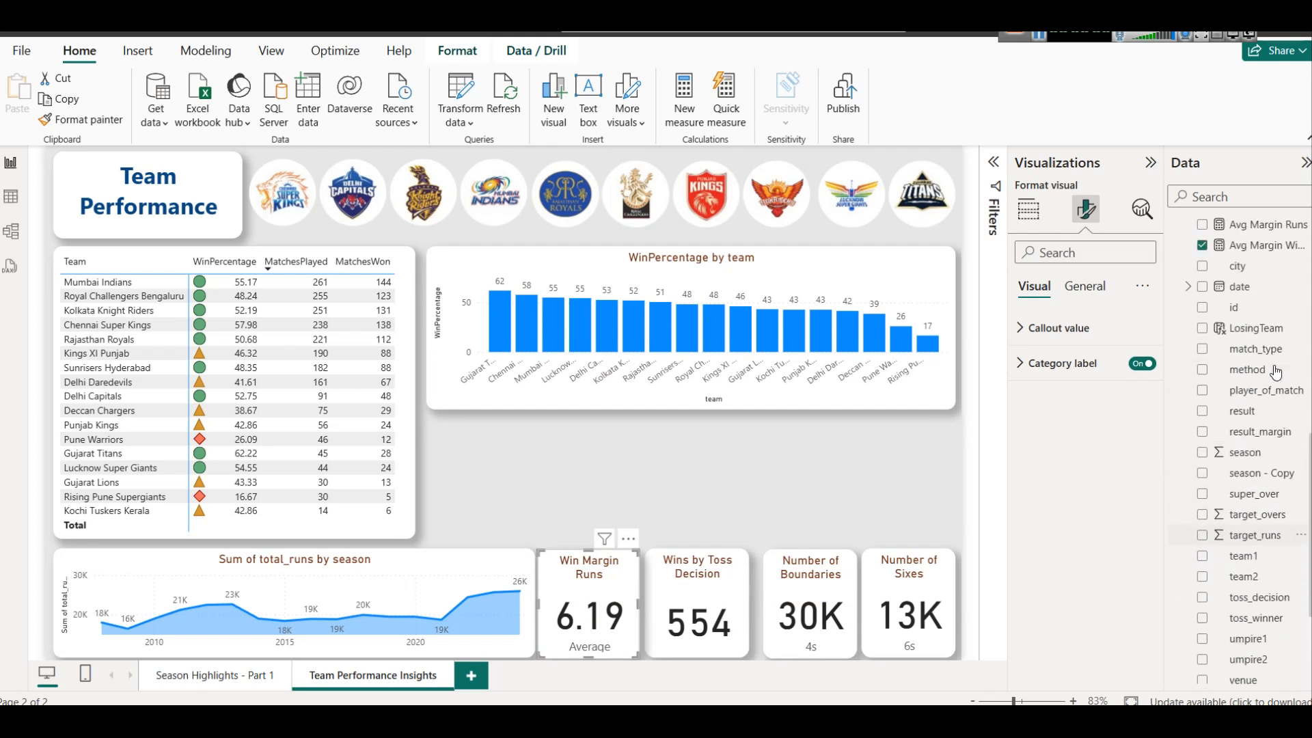
scroll(1276, 371, up, 2)
click(1029, 209)
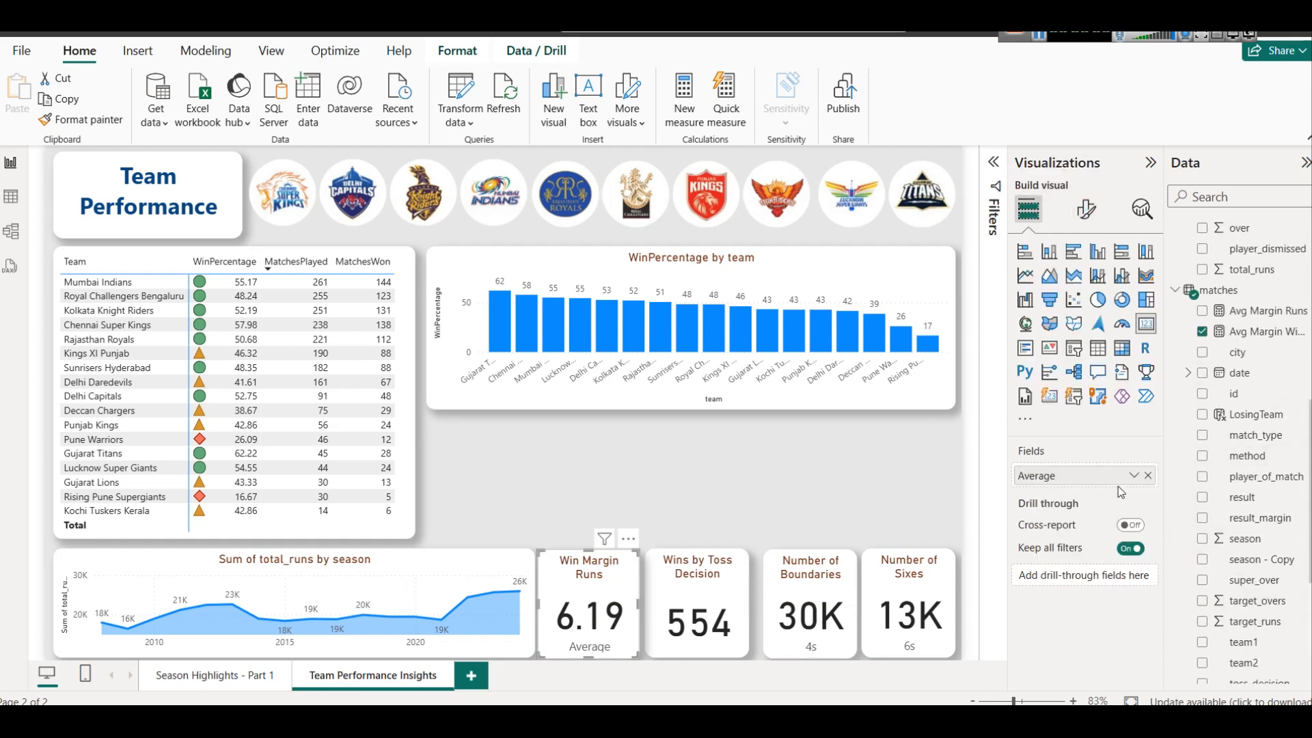
click(1148, 475)
drag(1251, 395, 1119, 478)
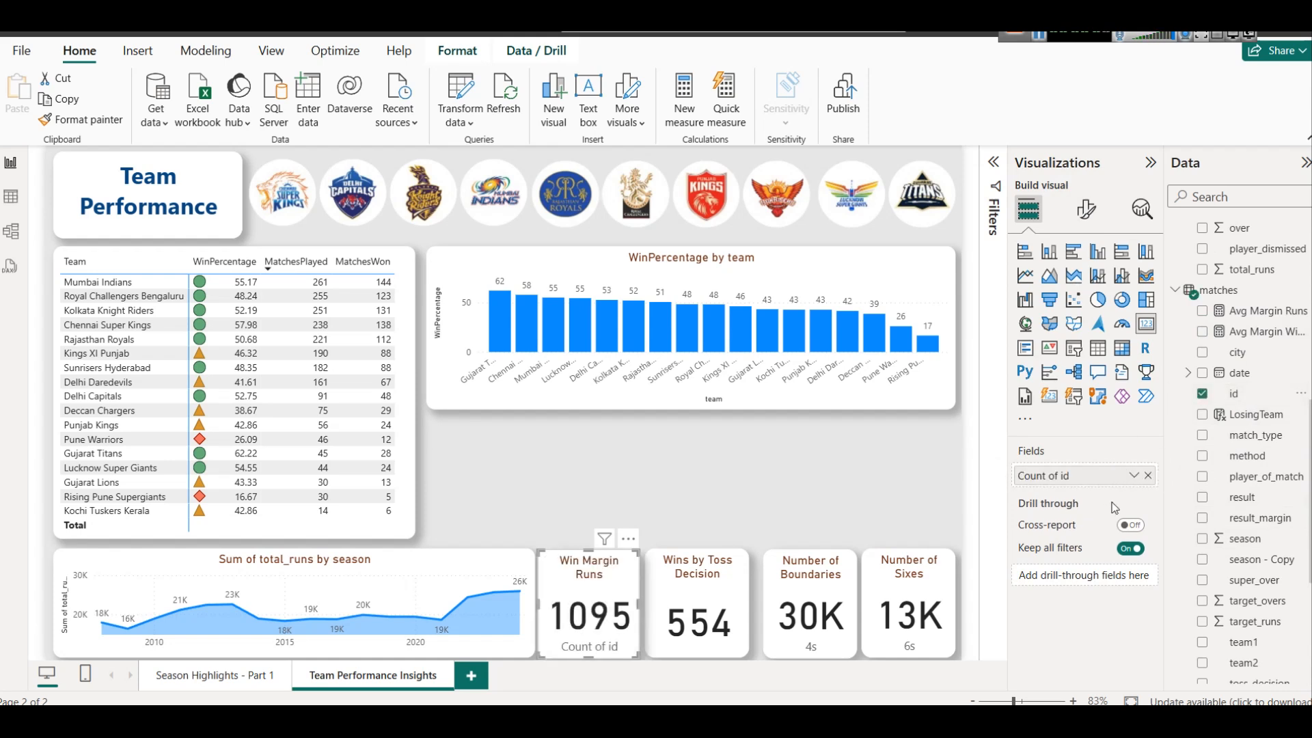
Change the Count of id card's title to Total Matches Played and return to its visual-specific format settings
click(1086, 210)
click(1058, 328)
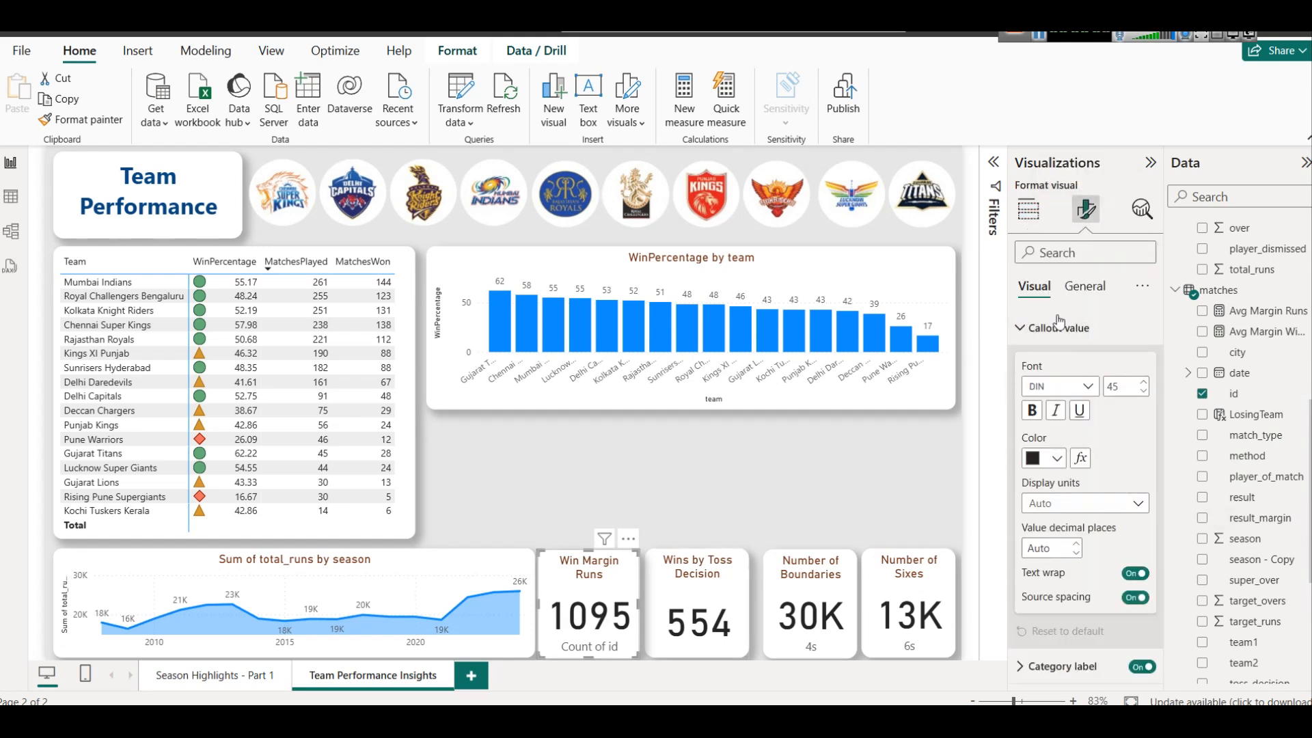
click(1085, 287)
click(1055, 399)
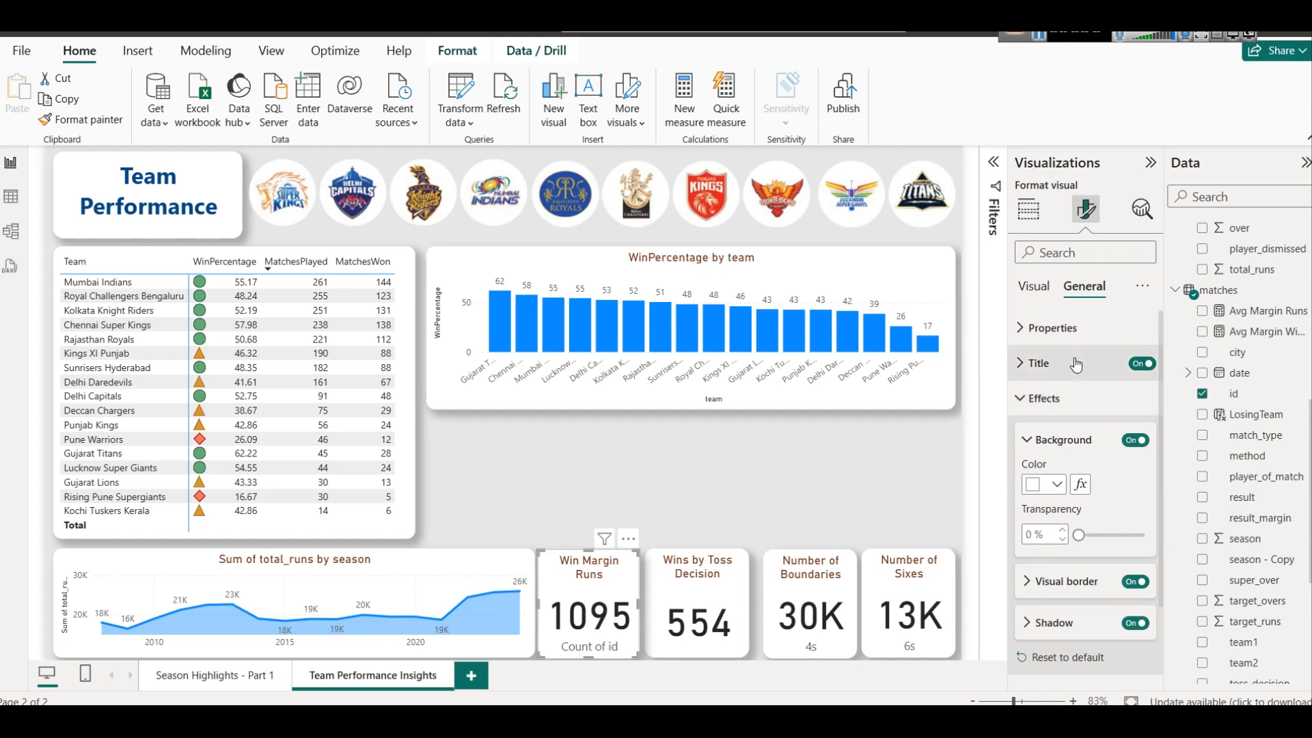
click(1046, 397)
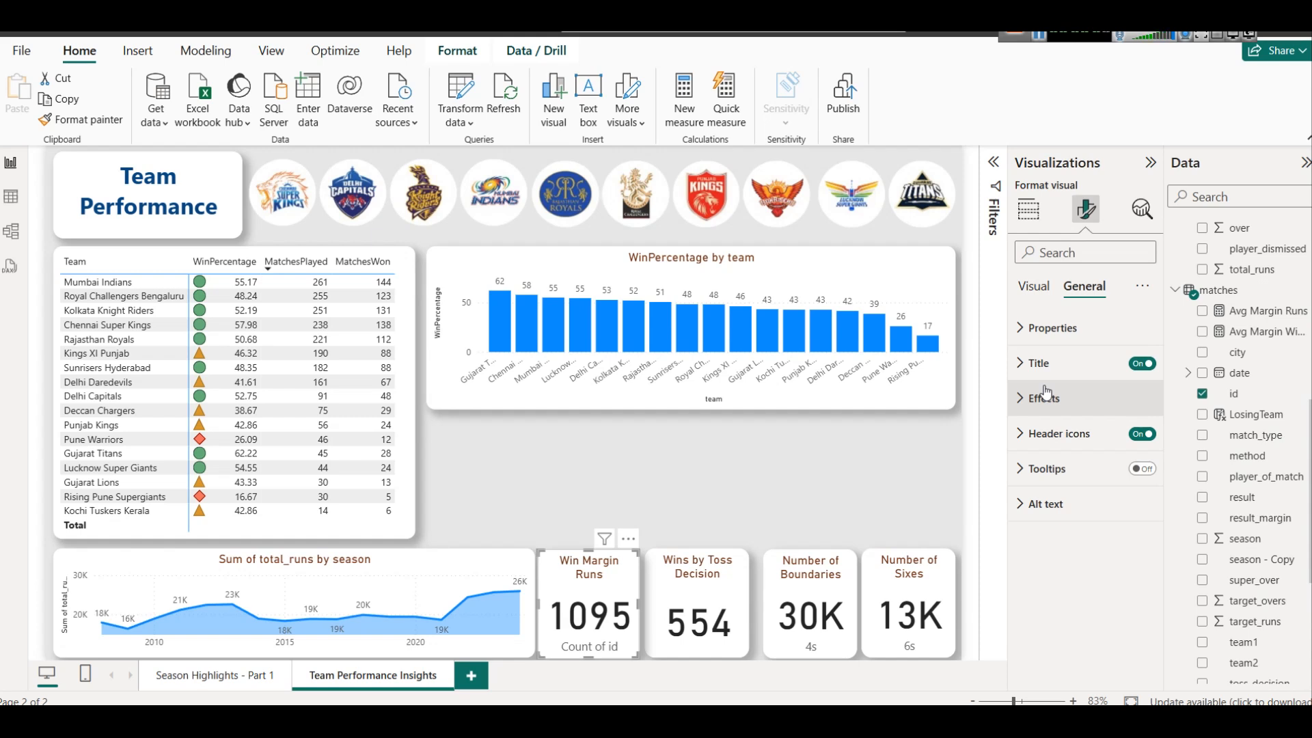
click(1040, 363)
click(1091, 450)
text(Total Mat)
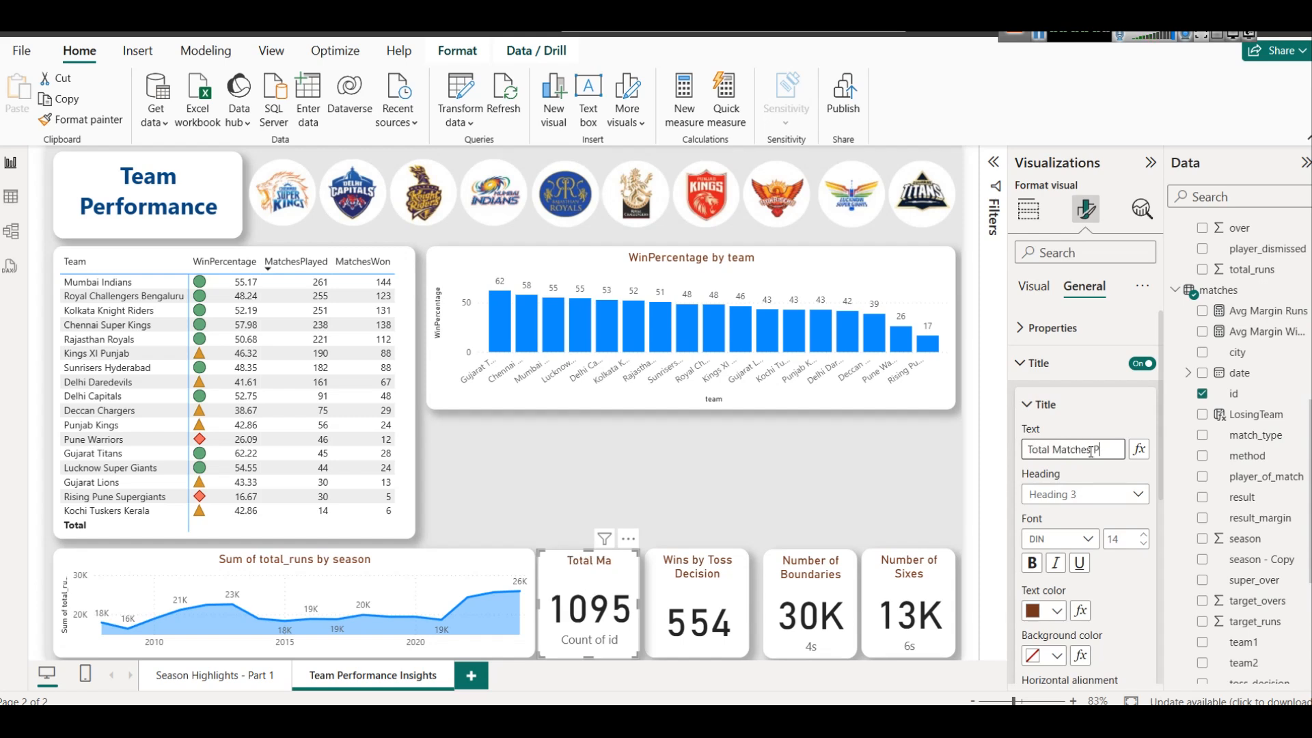
text(ches Played)
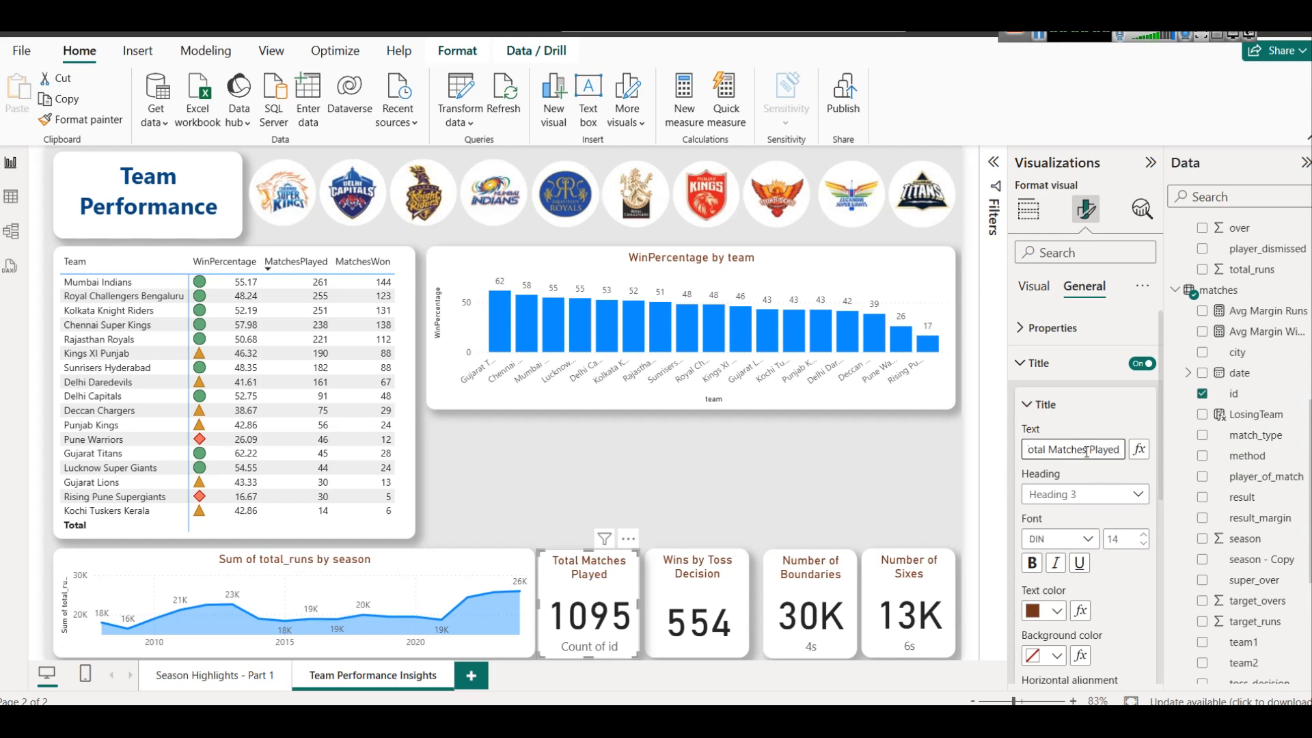
click(1071, 362)
click(1034, 285)
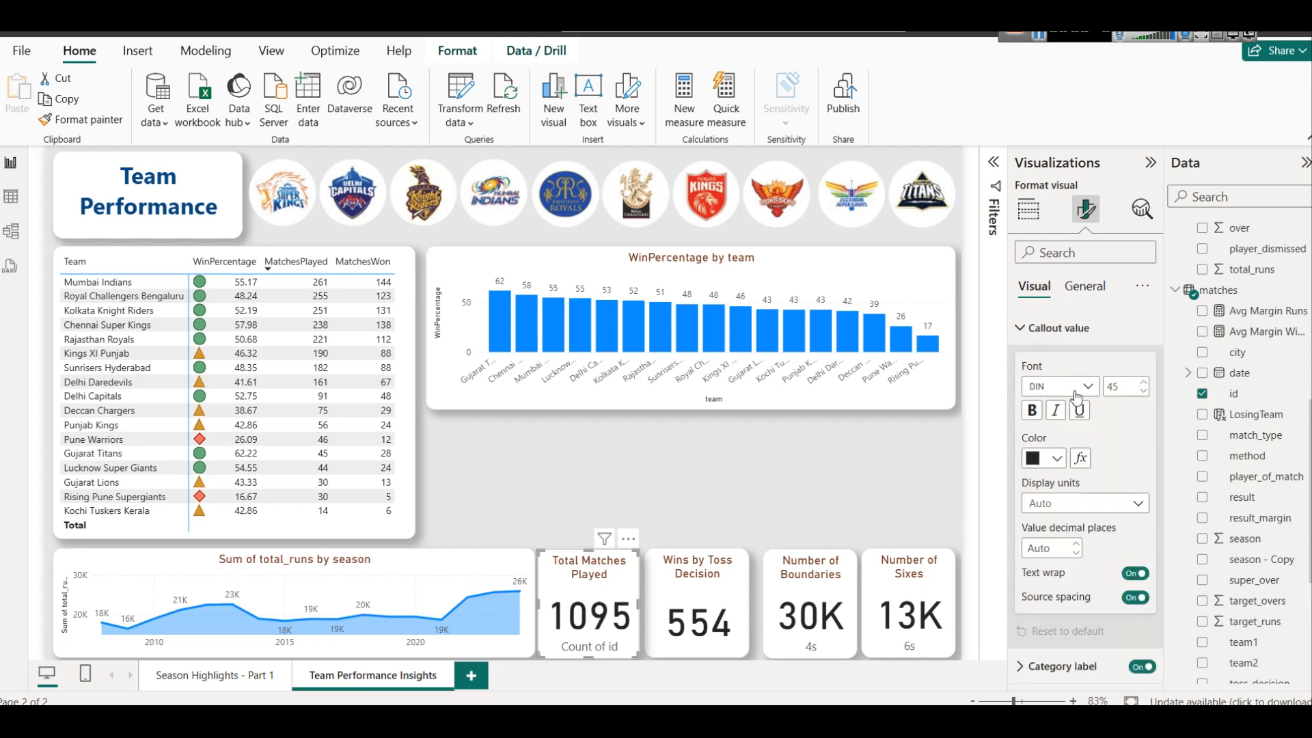
Turn off the category label of the Total Matches Played card
click(1059, 328)
click(1142, 363)
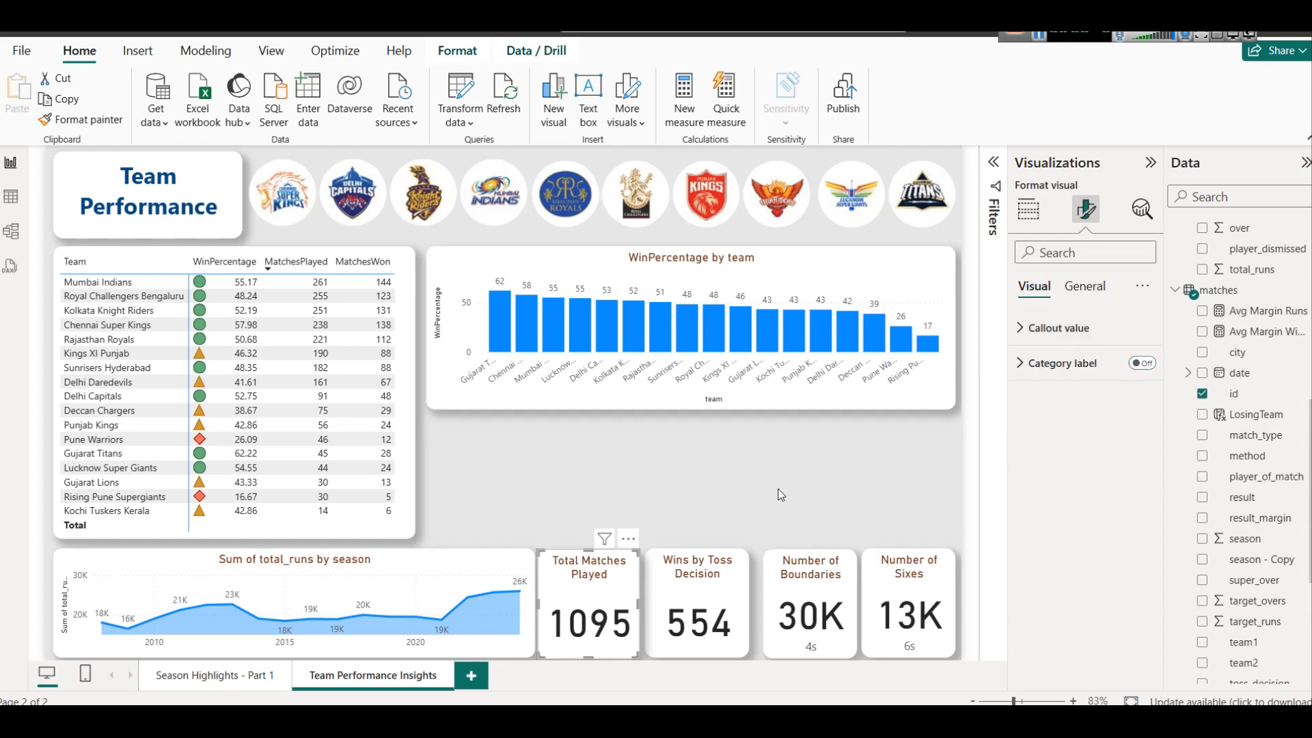
click(757, 473)
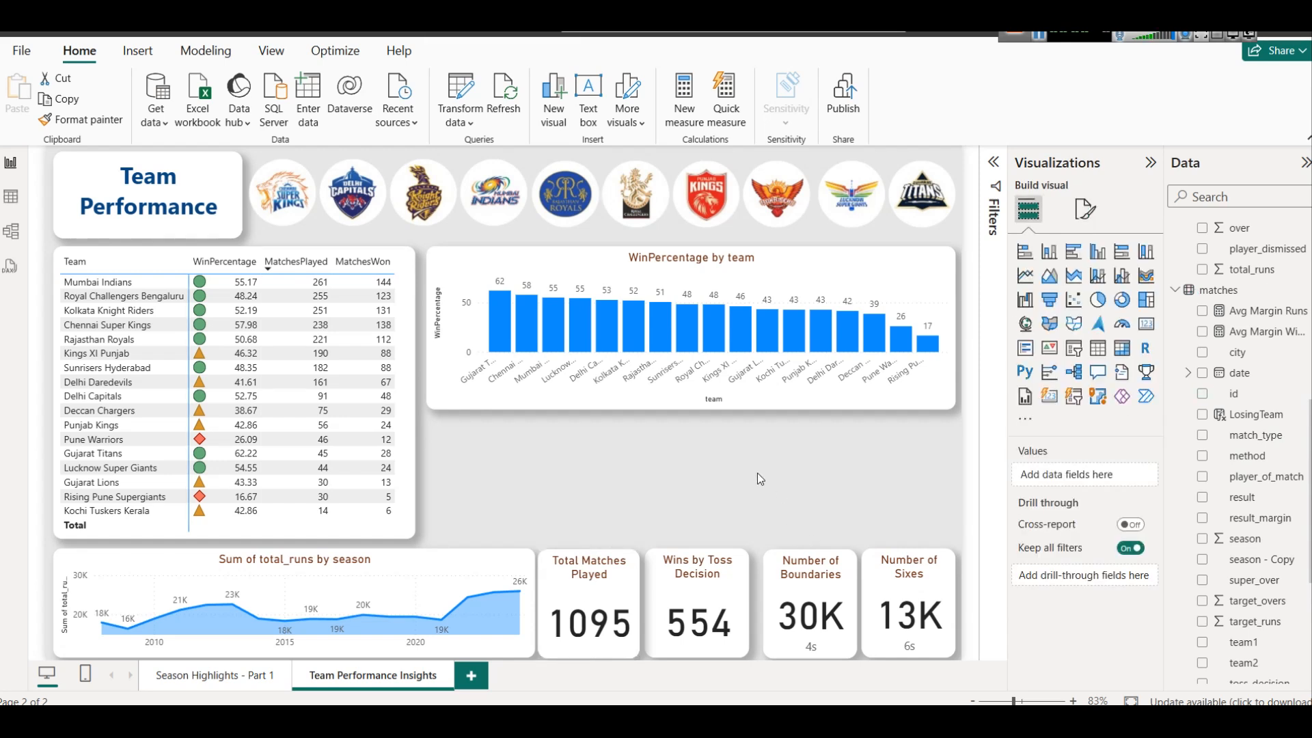
Set the Total Matches Played card's callout value color to the darkest shade of theme blue
click(632, 591)
click(1086, 208)
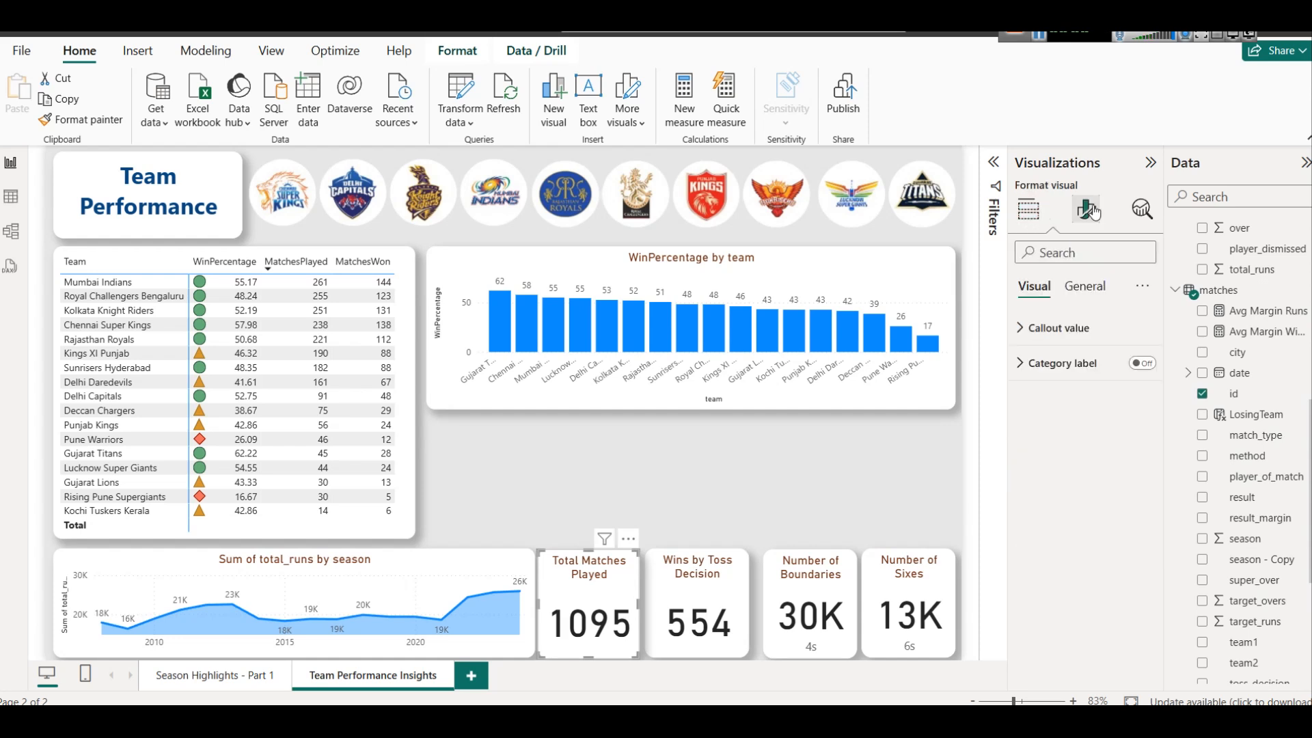
click(1058, 327)
click(1033, 458)
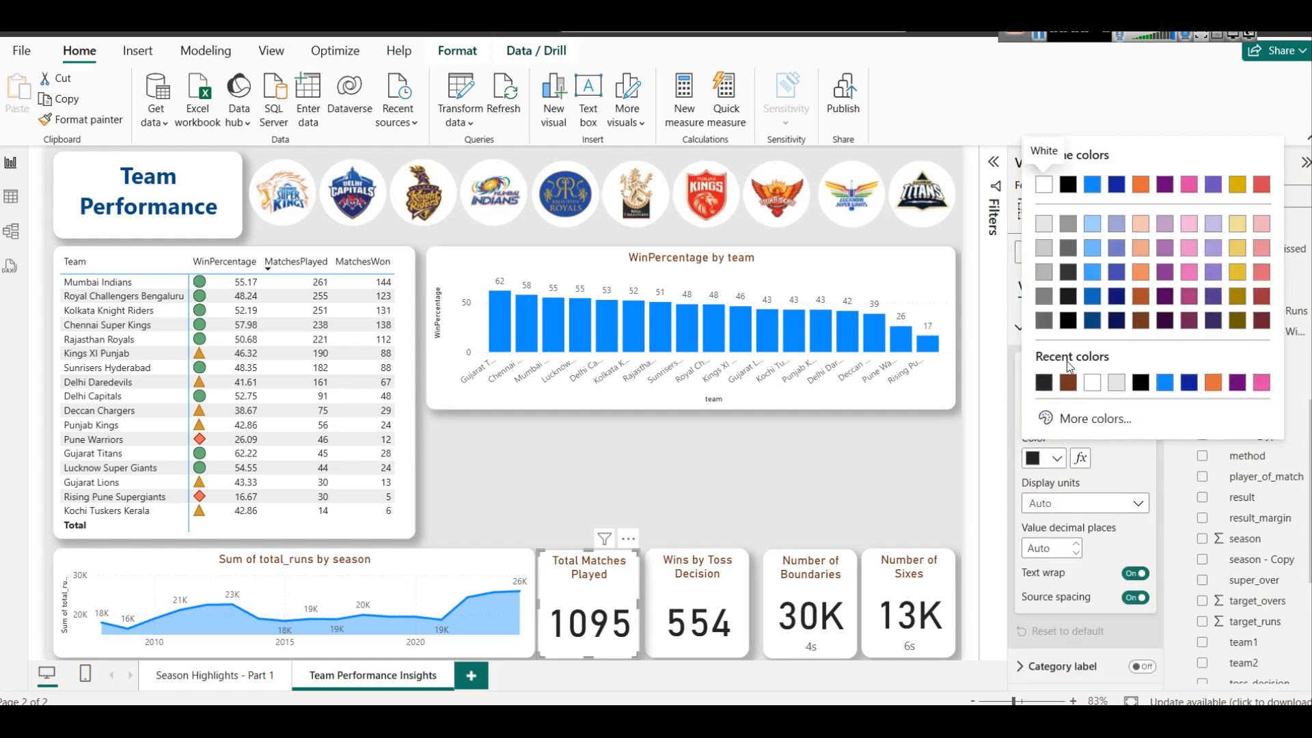
click(1093, 321)
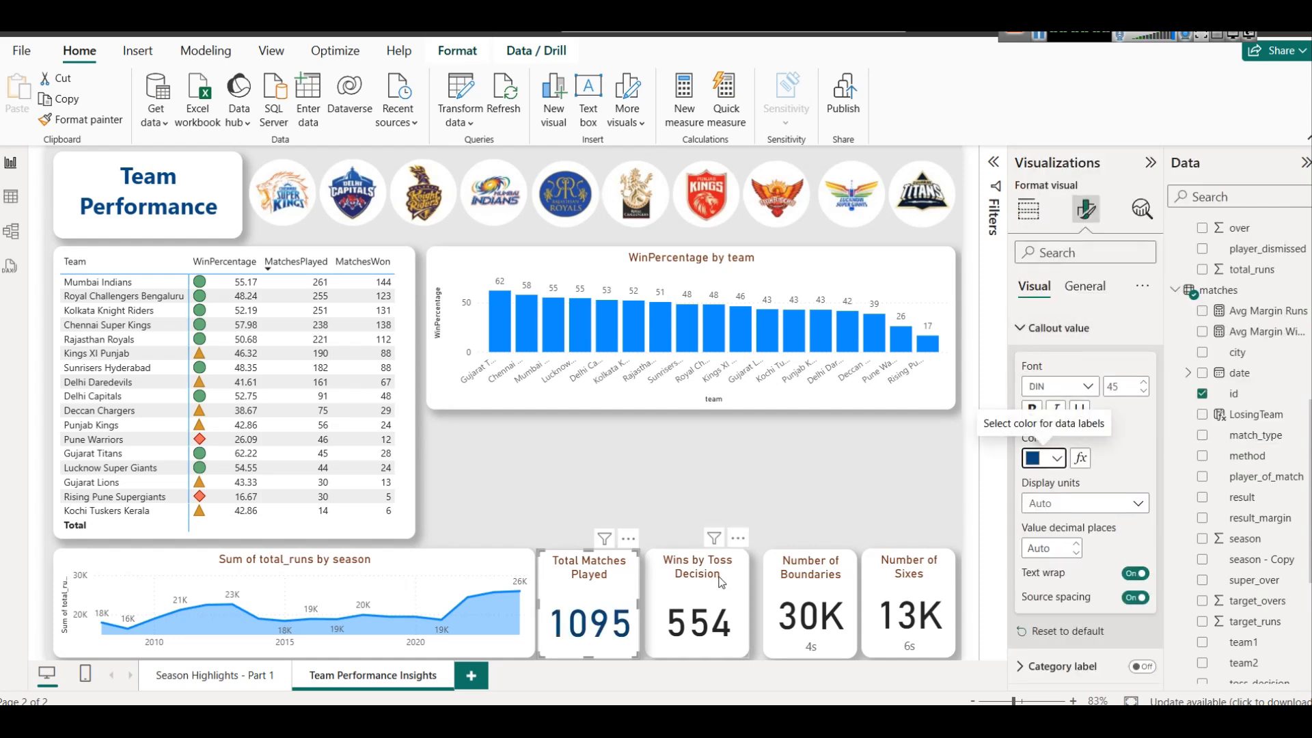
Copy the Total Matches Played card's formatting onto the Wins by Toss Decision card with Format Painter
click(96, 118)
click(698, 602)
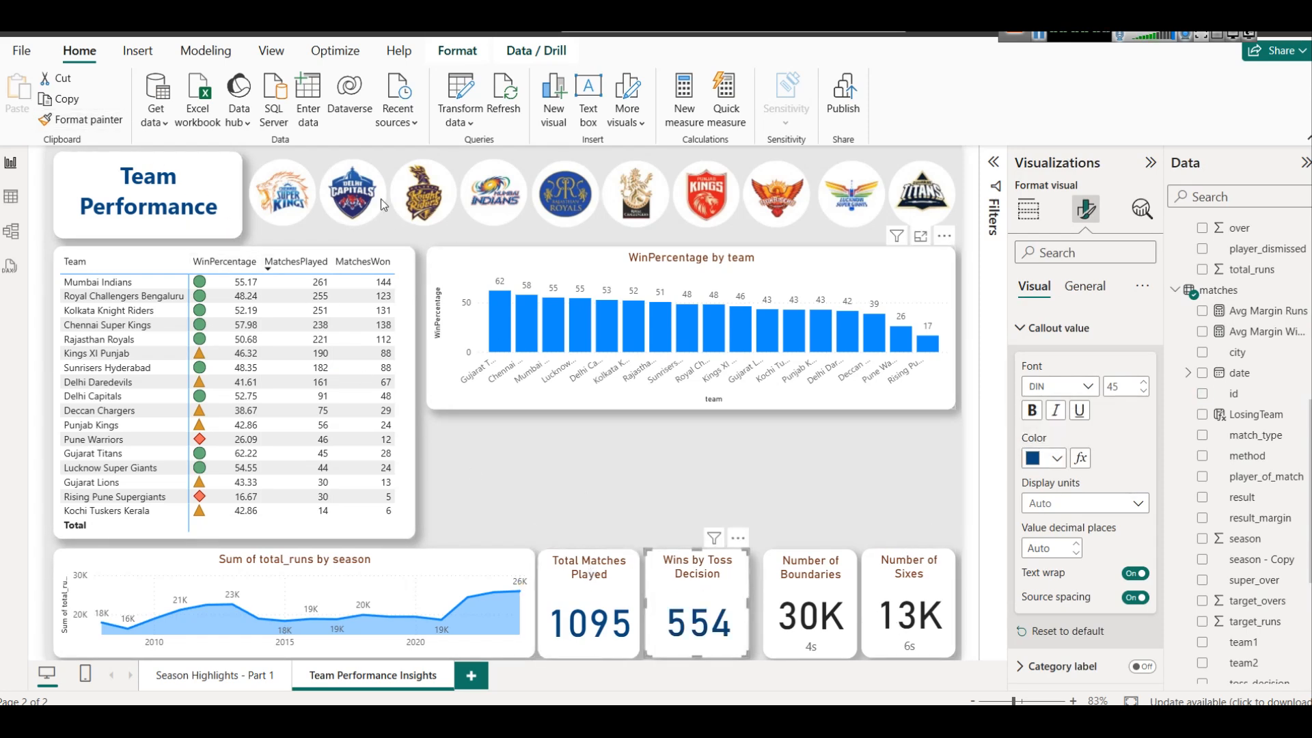
click(788, 475)
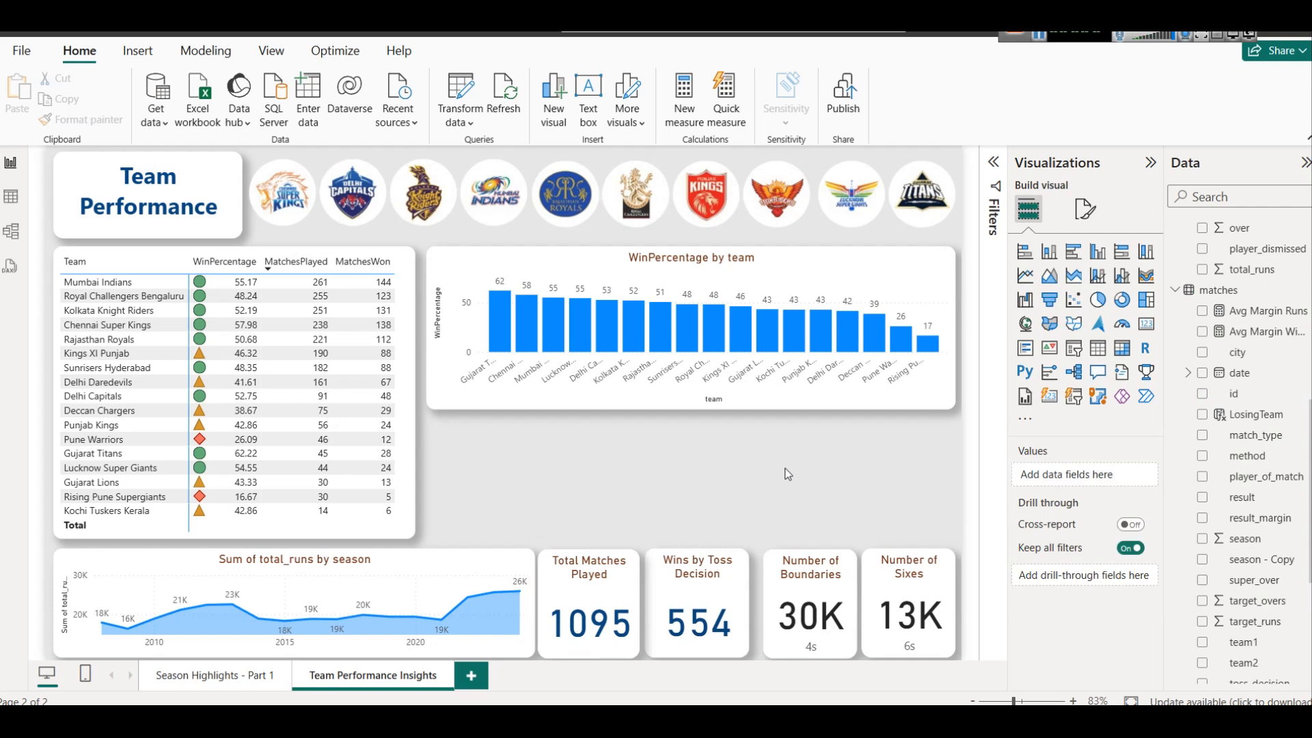
click(622, 590)
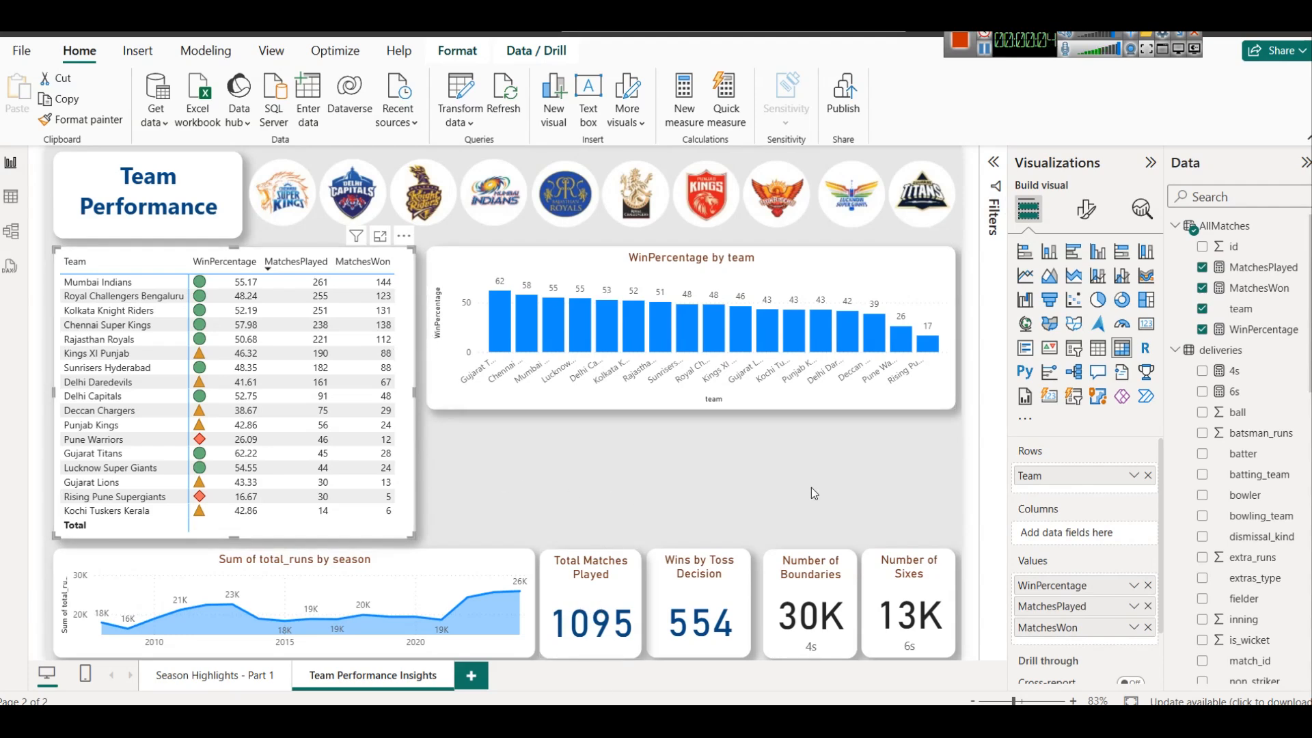
Replace the 6s field of the Number of Sixes card with season from the matches table
click(922, 589)
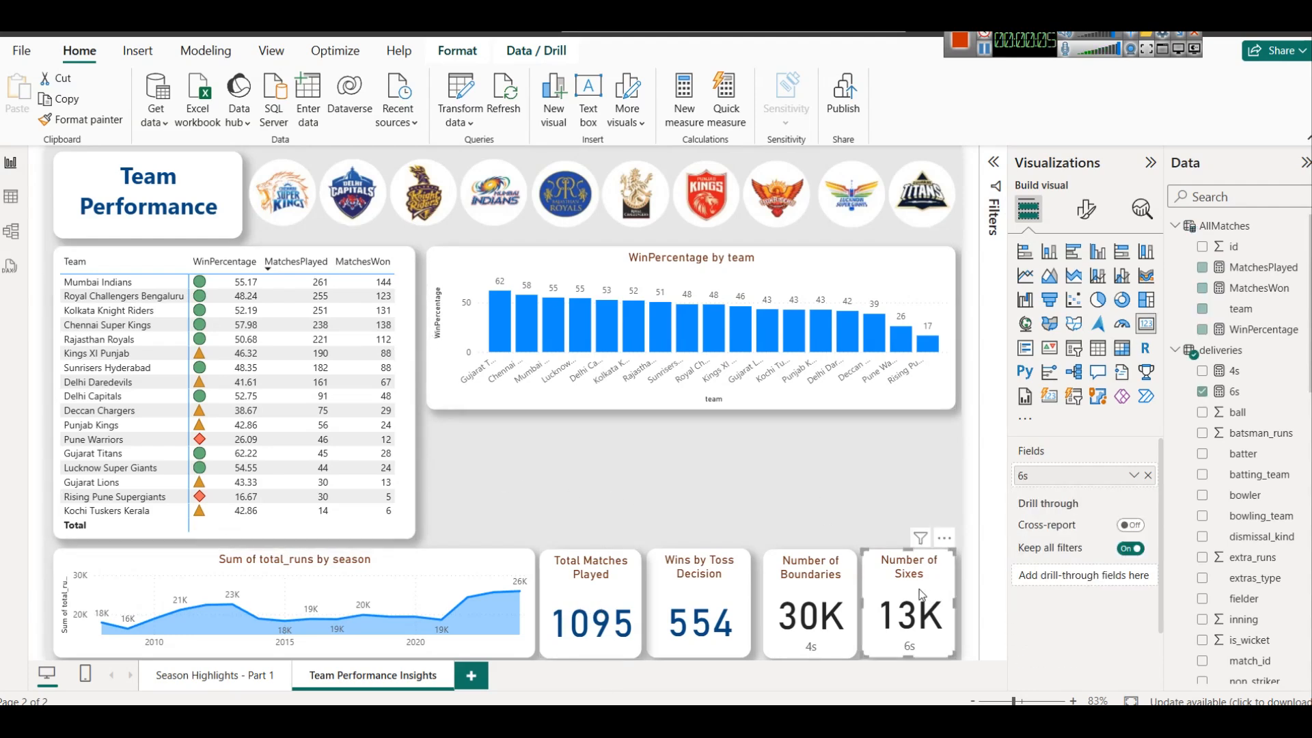
click(1148, 475)
scroll(1230, 494, down, 5)
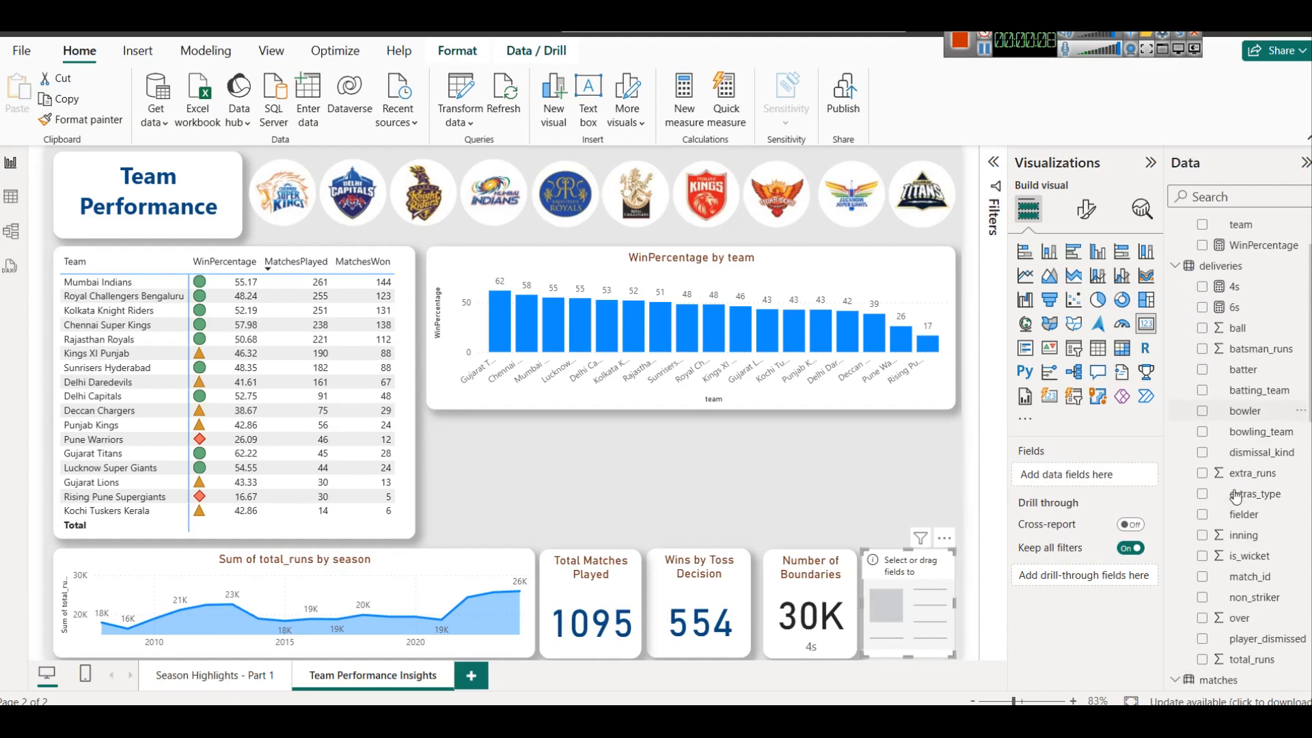
scroll(1258, 468, down, 3)
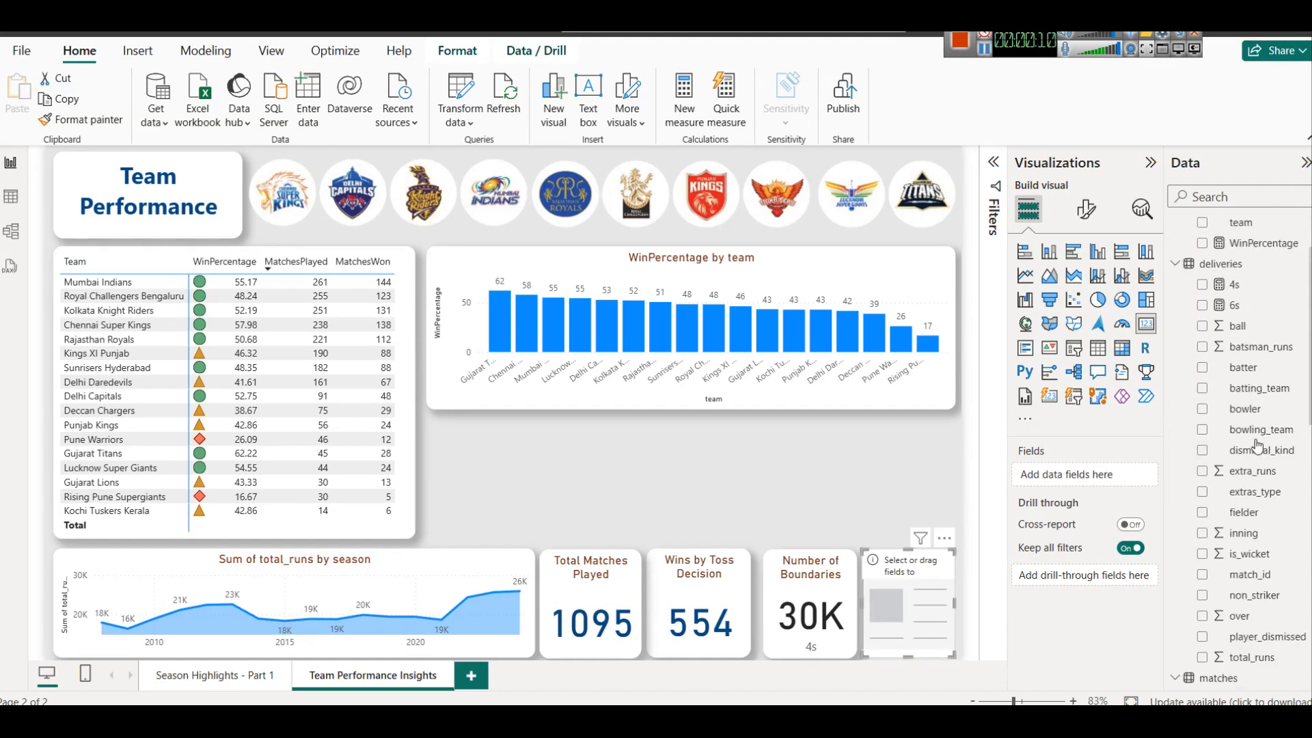
drag(1245, 495, 916, 589)
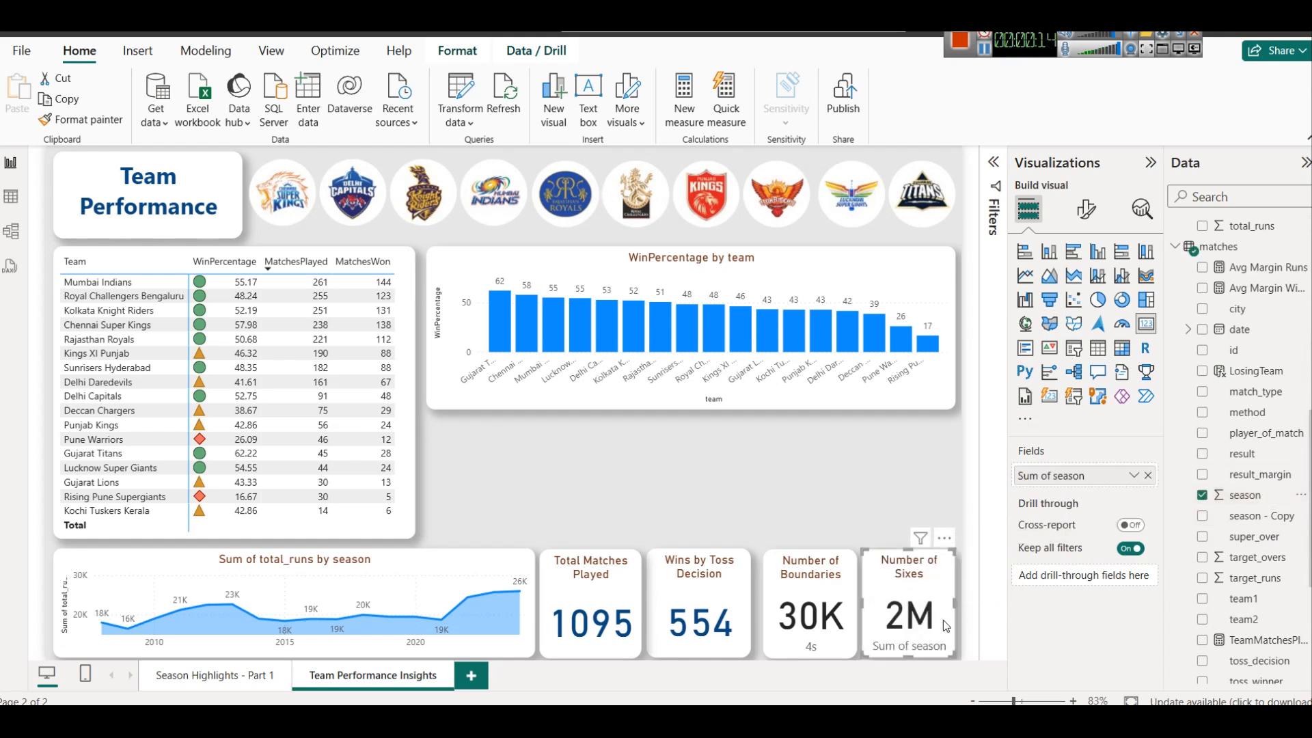
Convert the Number of Sixes card holding the season field into a slicer
click(1132, 477)
click(1132, 477)
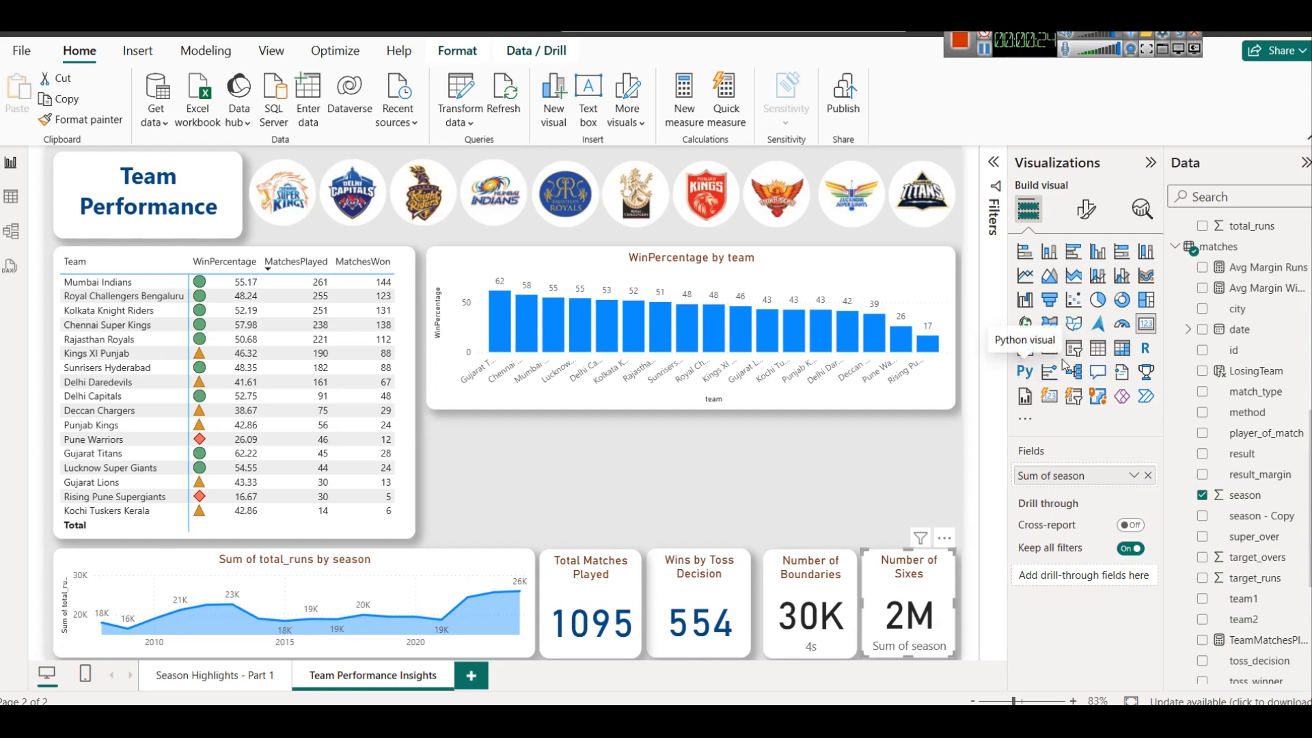
click(1073, 348)
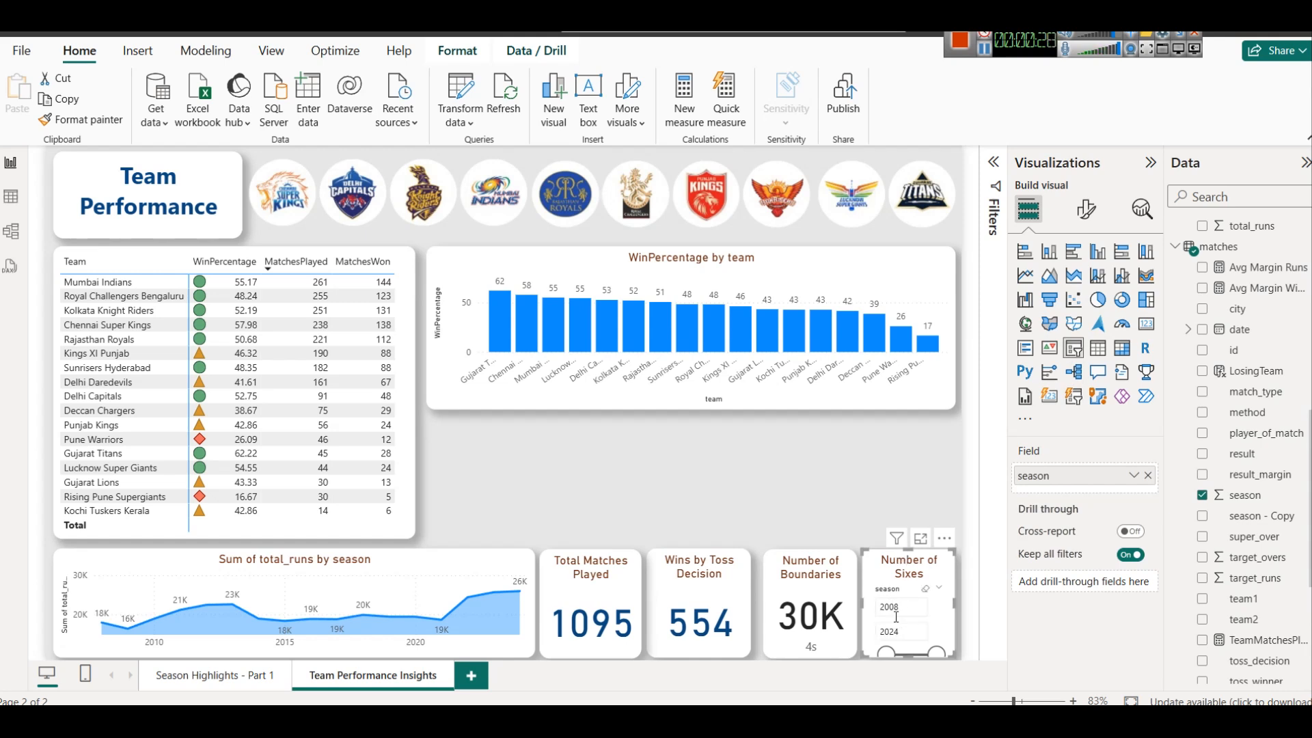
Delete the Number of Boundaries card and widen the season slicer to fill the freed space
click(833, 585)
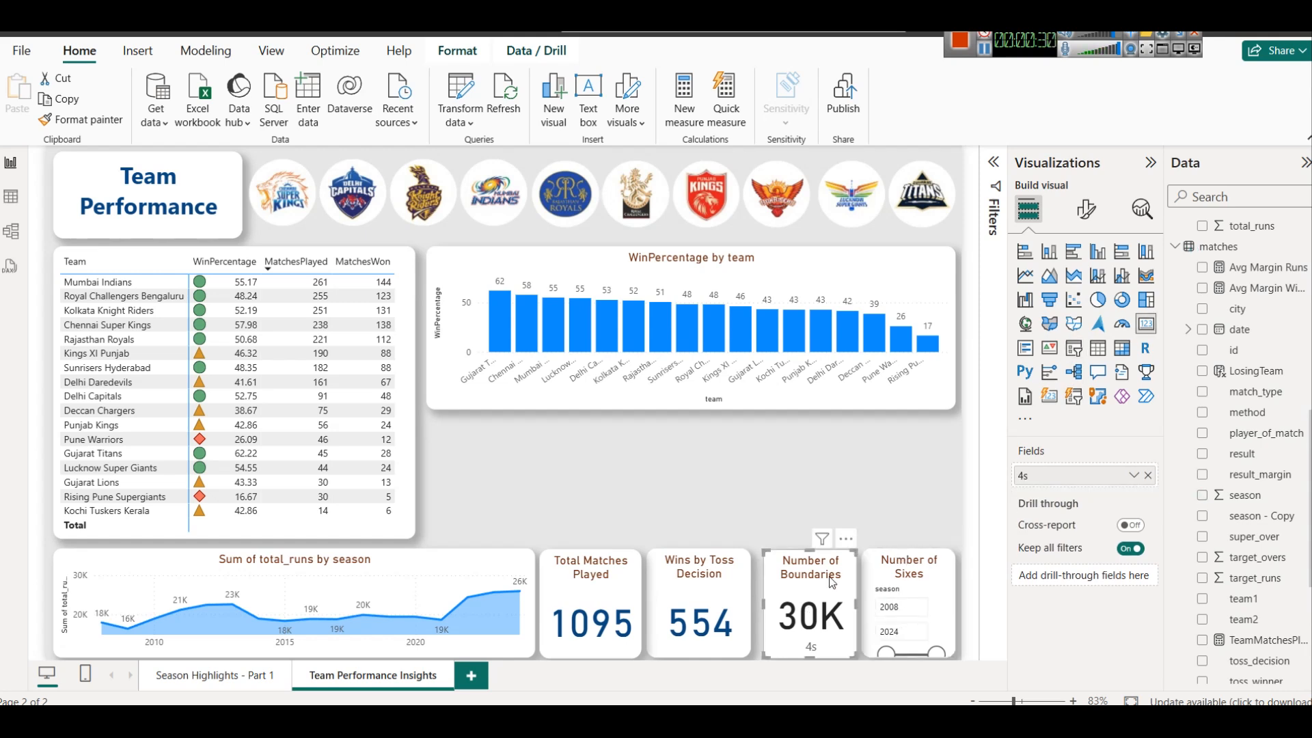
key(Delete)
click(880, 578)
drag(865, 608, 763, 589)
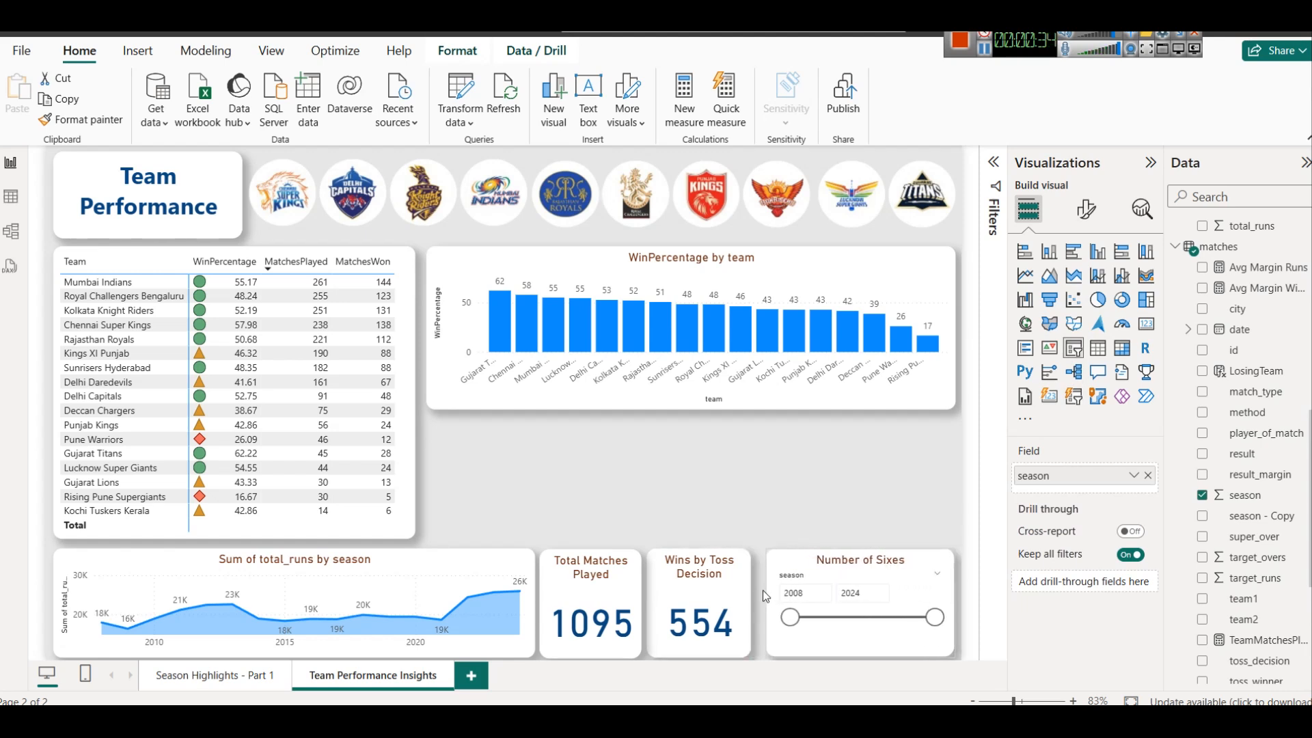
Change the season slicer's title to Season
click(1086, 208)
click(1084, 286)
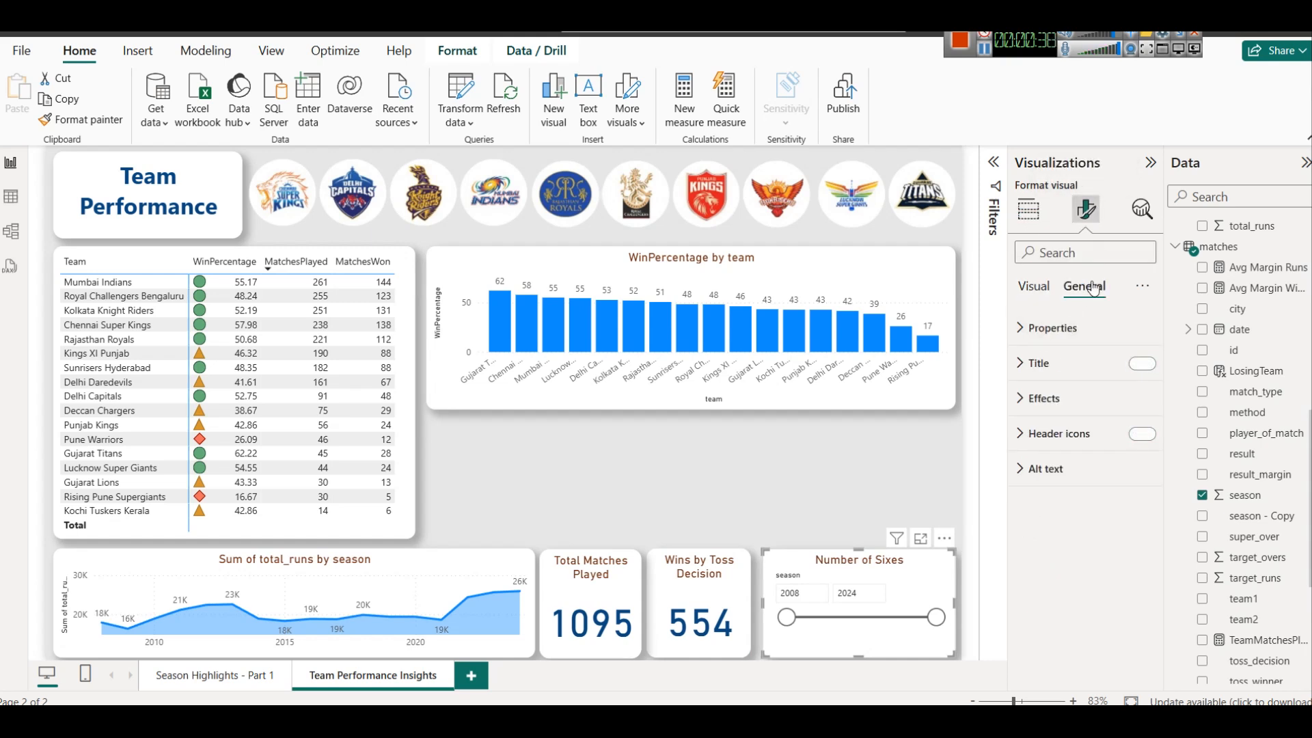
click(1073, 356)
triple_click(1069, 448)
text(Season)
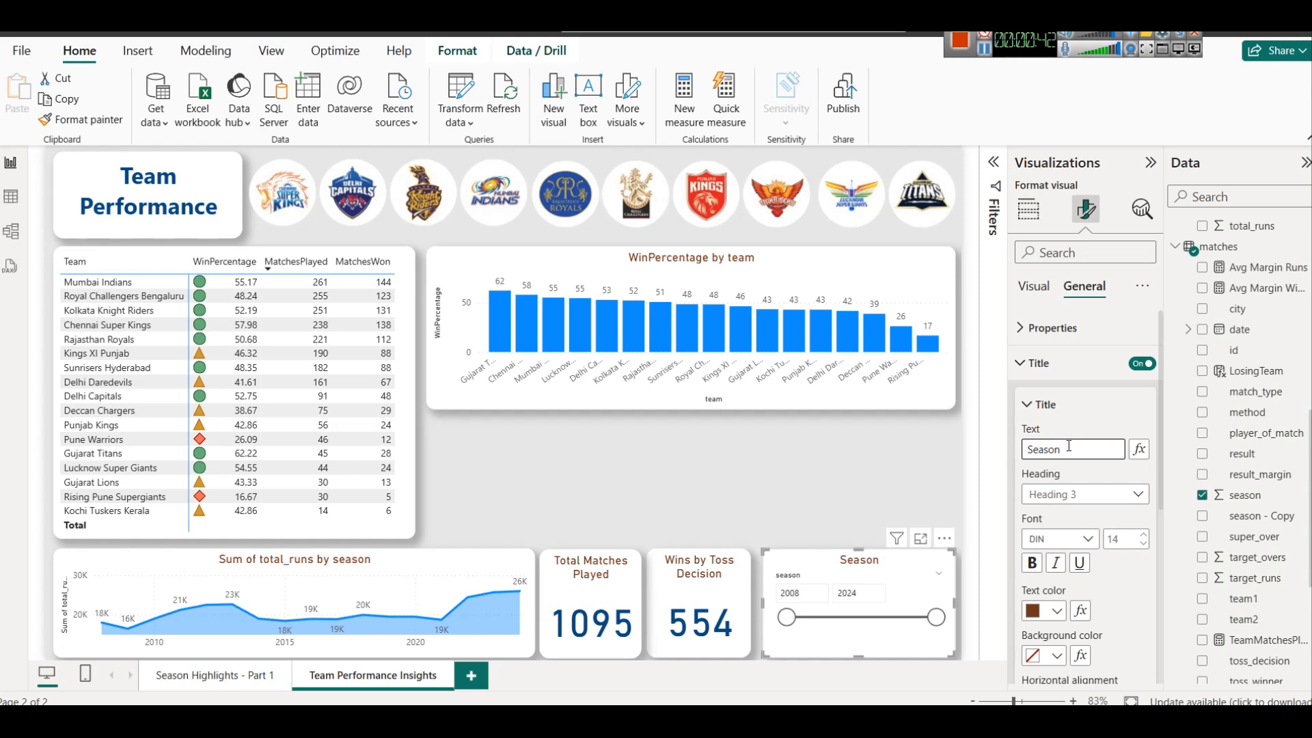
Test the Season slicer by narrowing its range to 2008–2009 and restoring it to 2008–2024
click(904, 639)
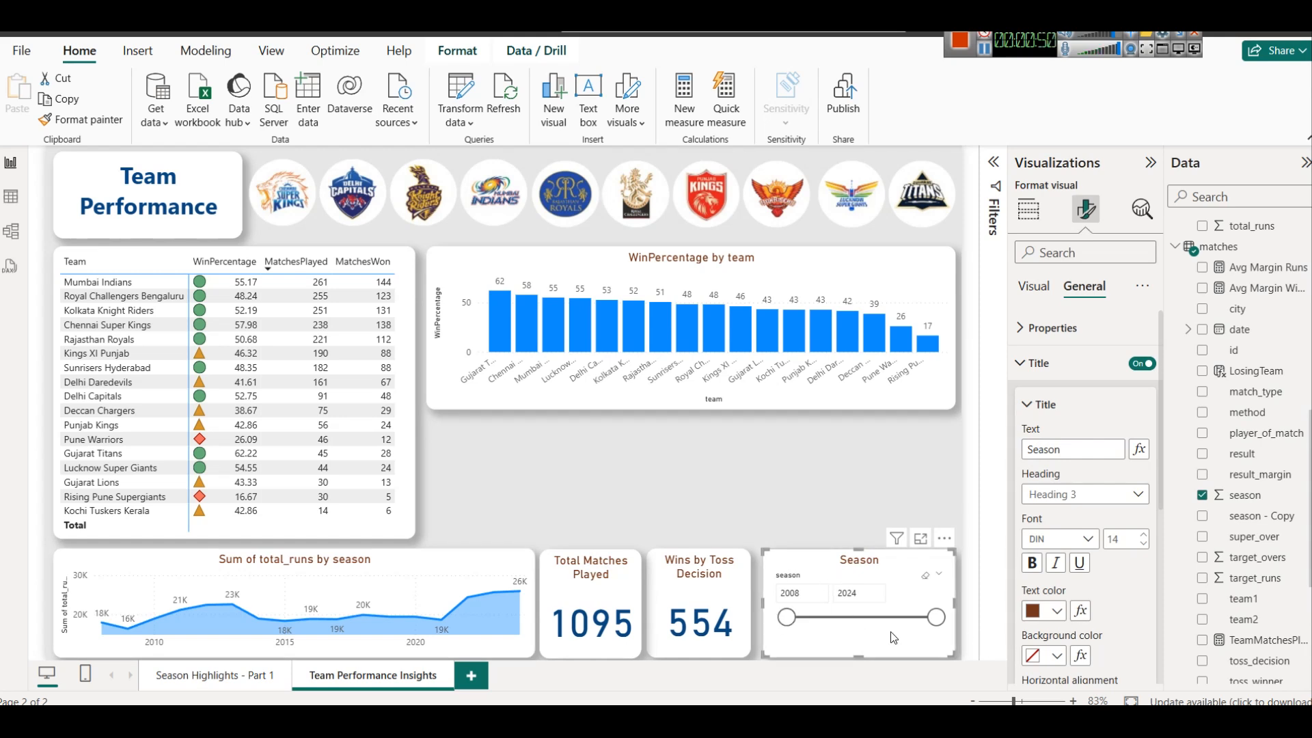
drag(933, 618, 792, 618)
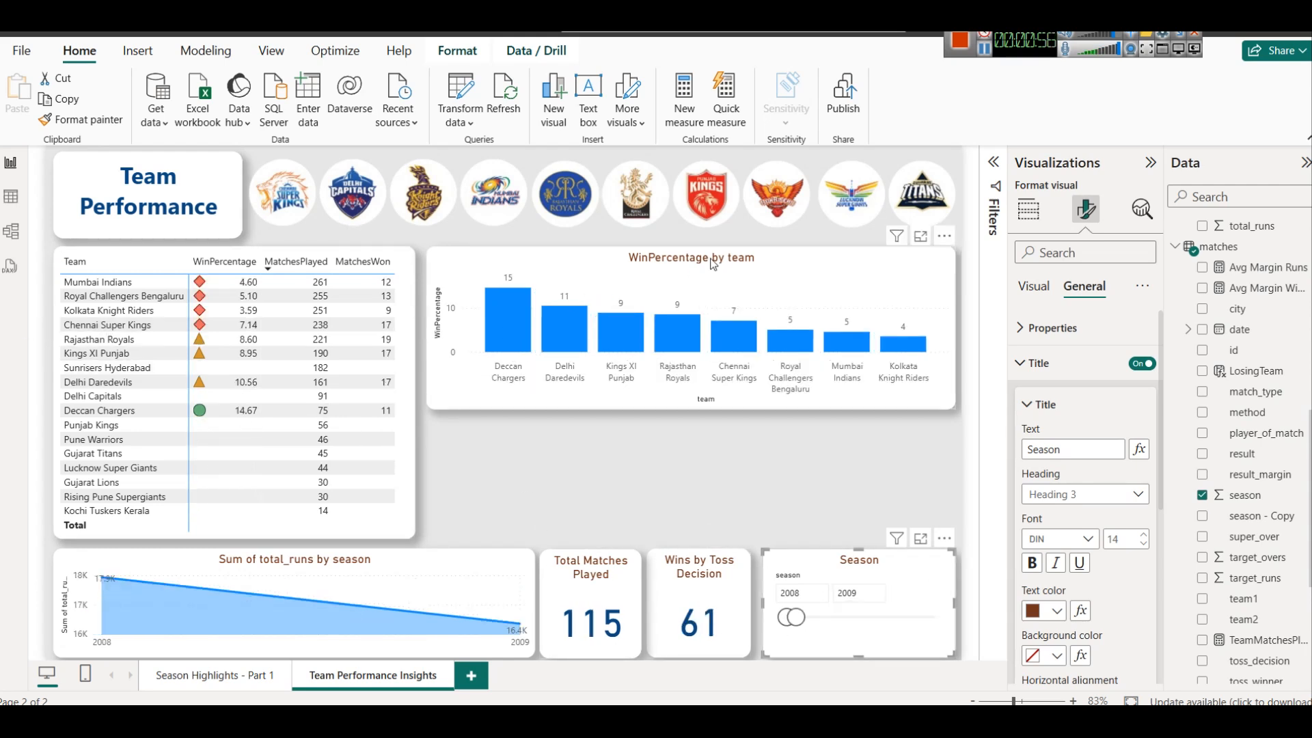
drag(791, 618, 938, 619)
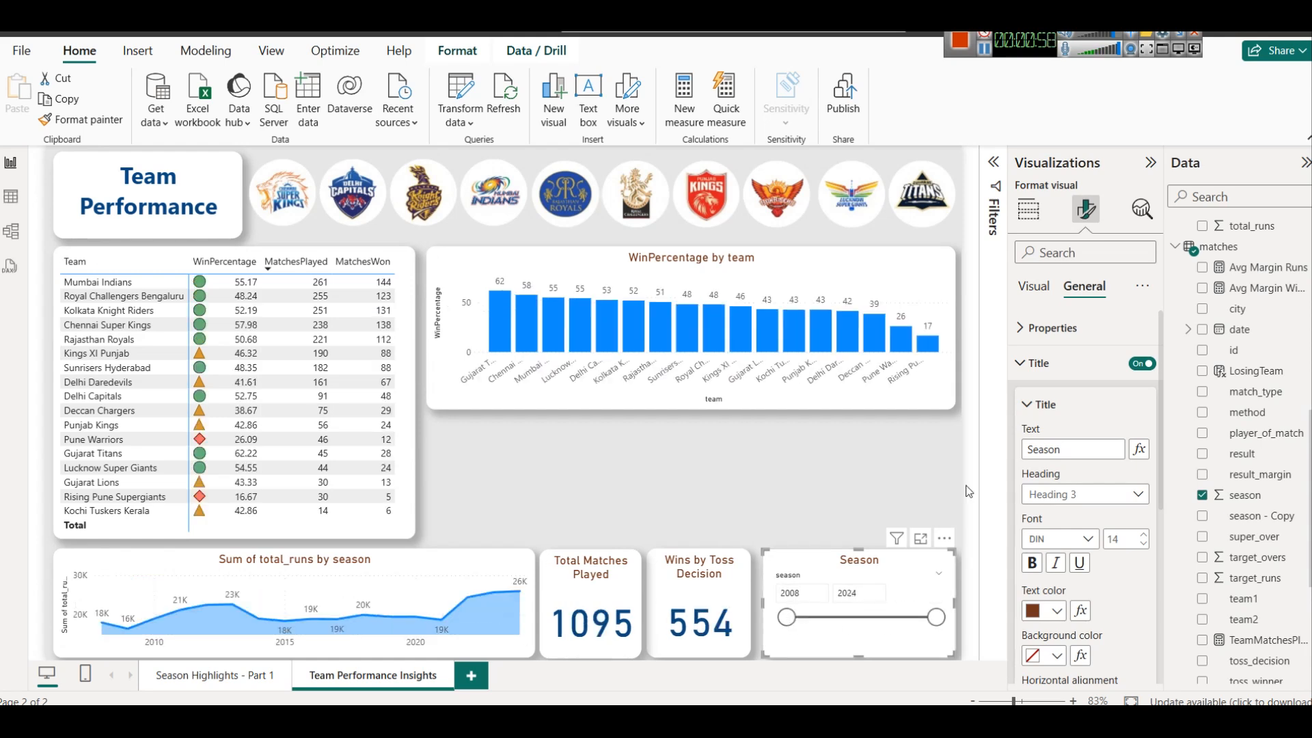
Set the Season slicer's style to Dropdown
click(1073, 329)
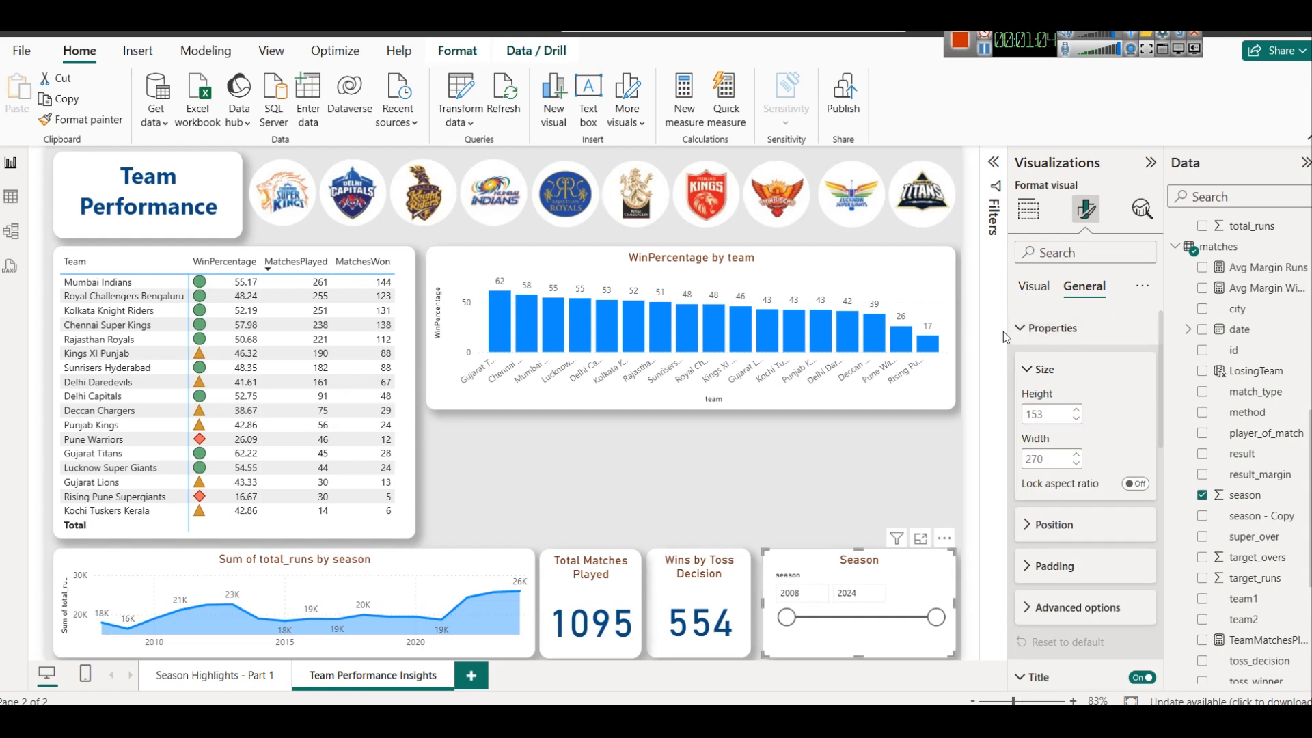
click(1034, 293)
right_click(1041, 332)
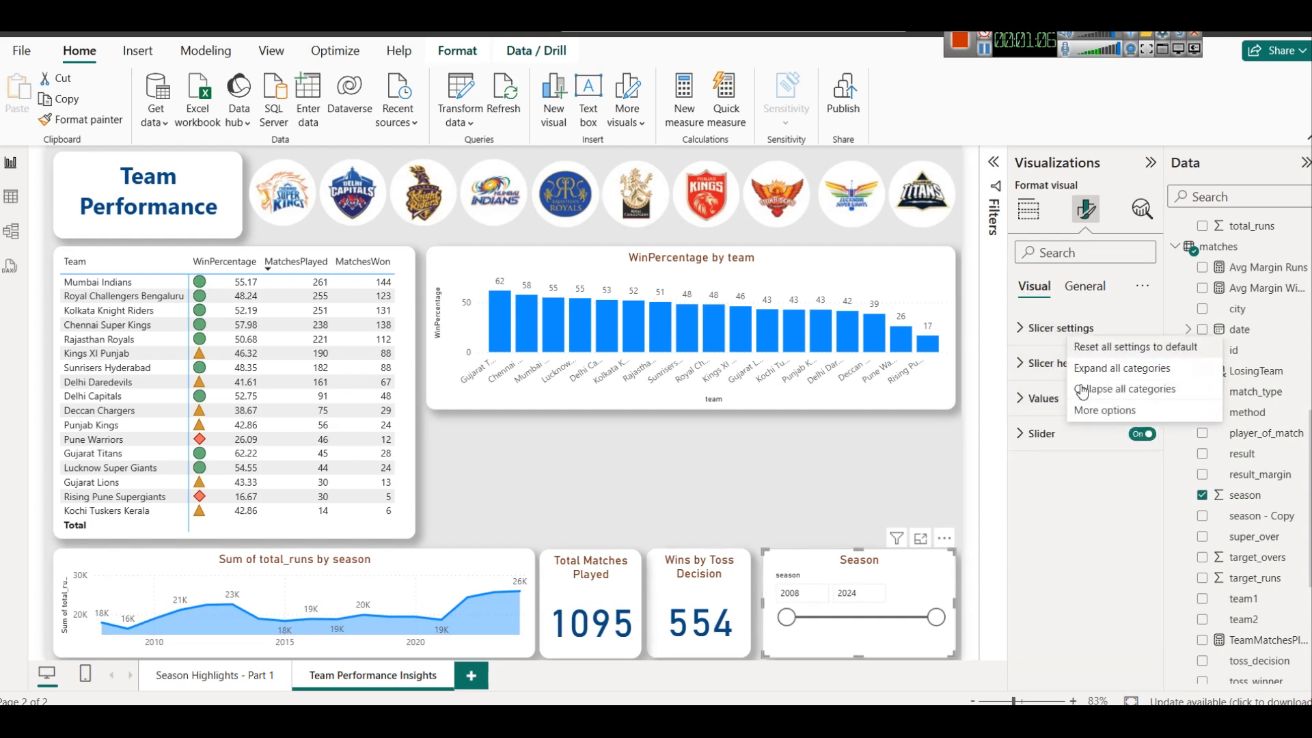
key(Escape)
click(1043, 330)
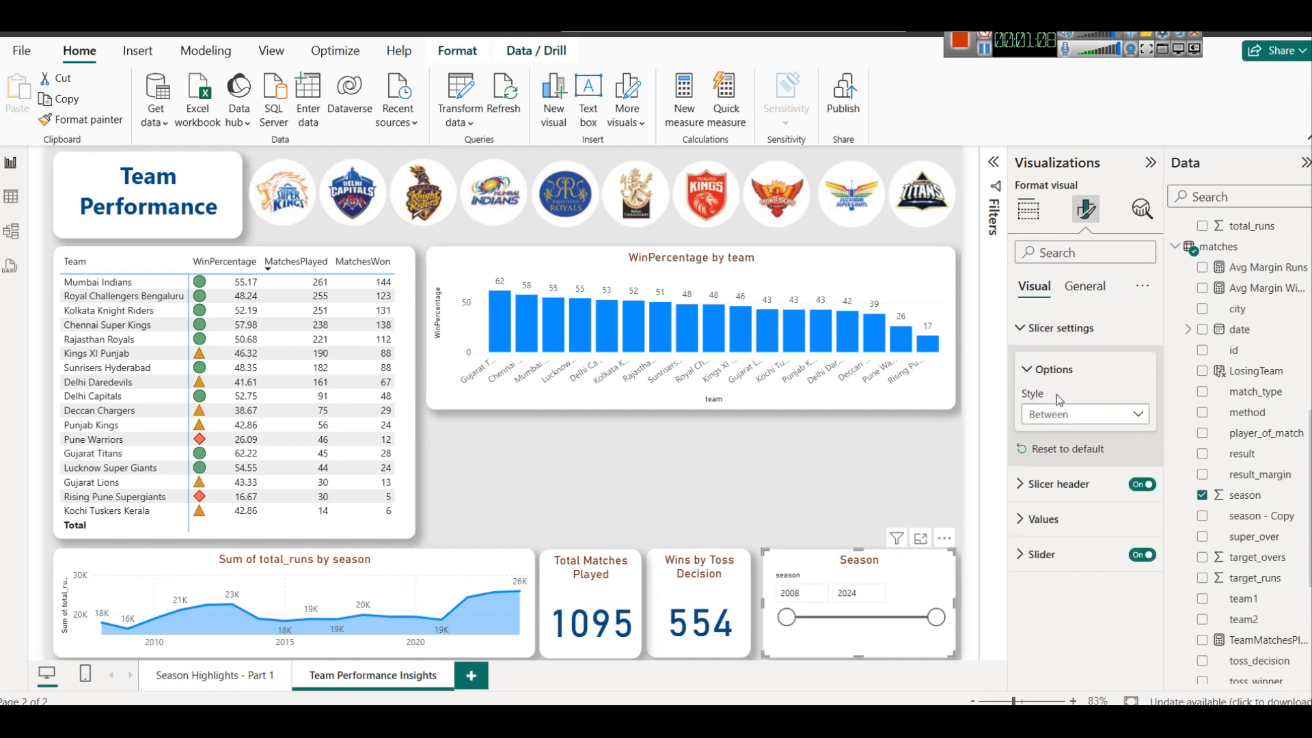
click(1058, 411)
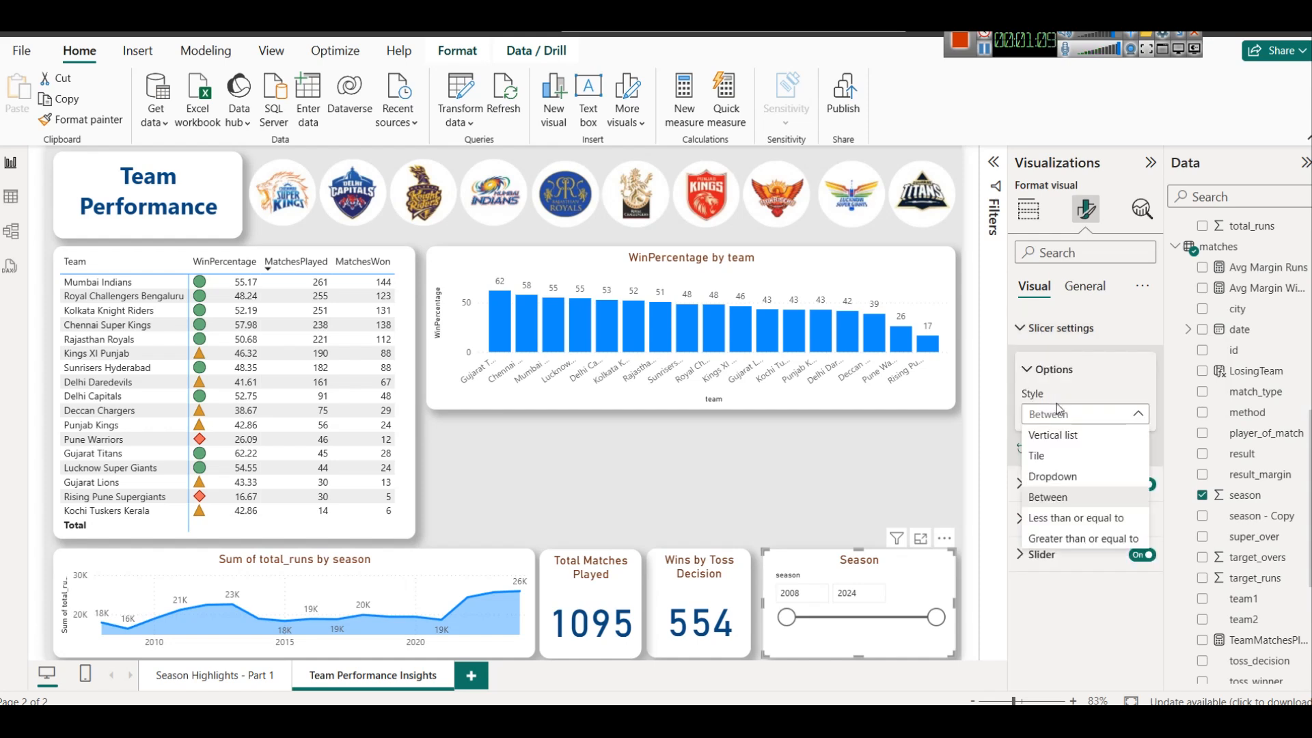
click(1077, 478)
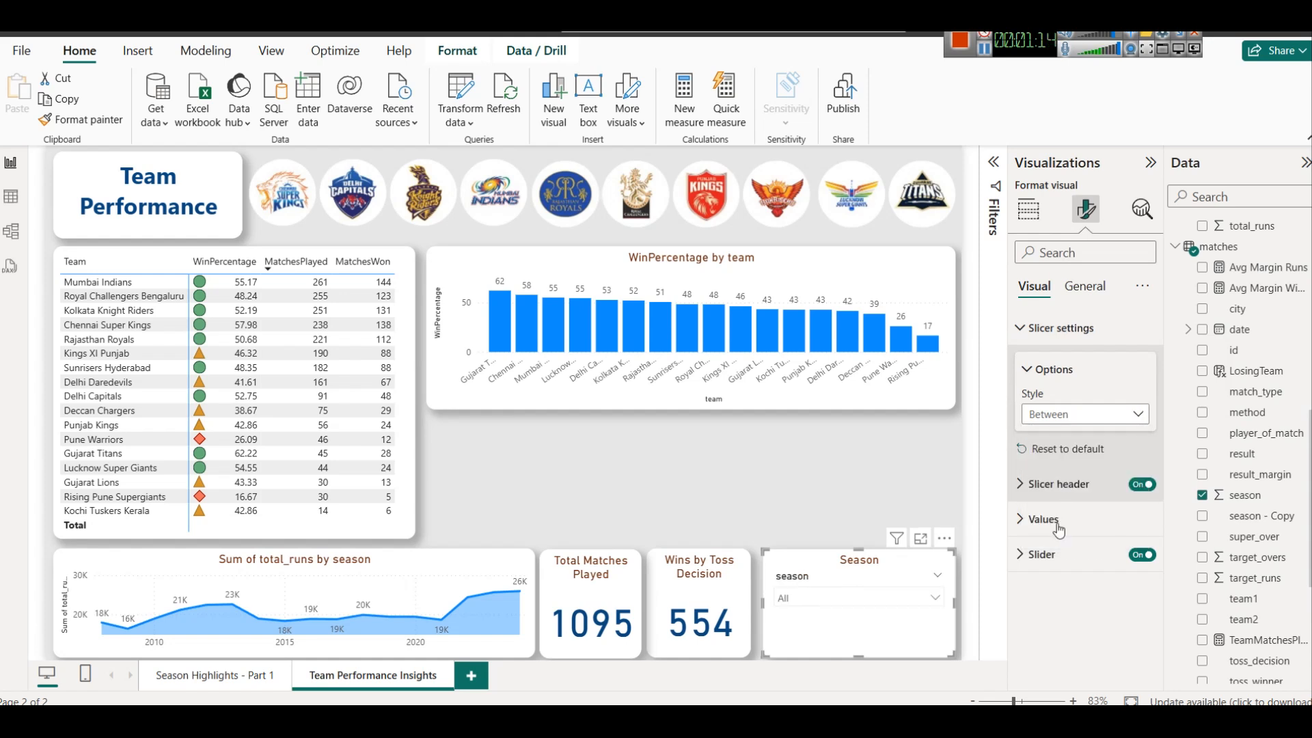
Test the Season dropdown by filtering the page on 2024, 2023 and 2022, and clear the selection
click(851, 600)
scroll(830, 505, down, 5)
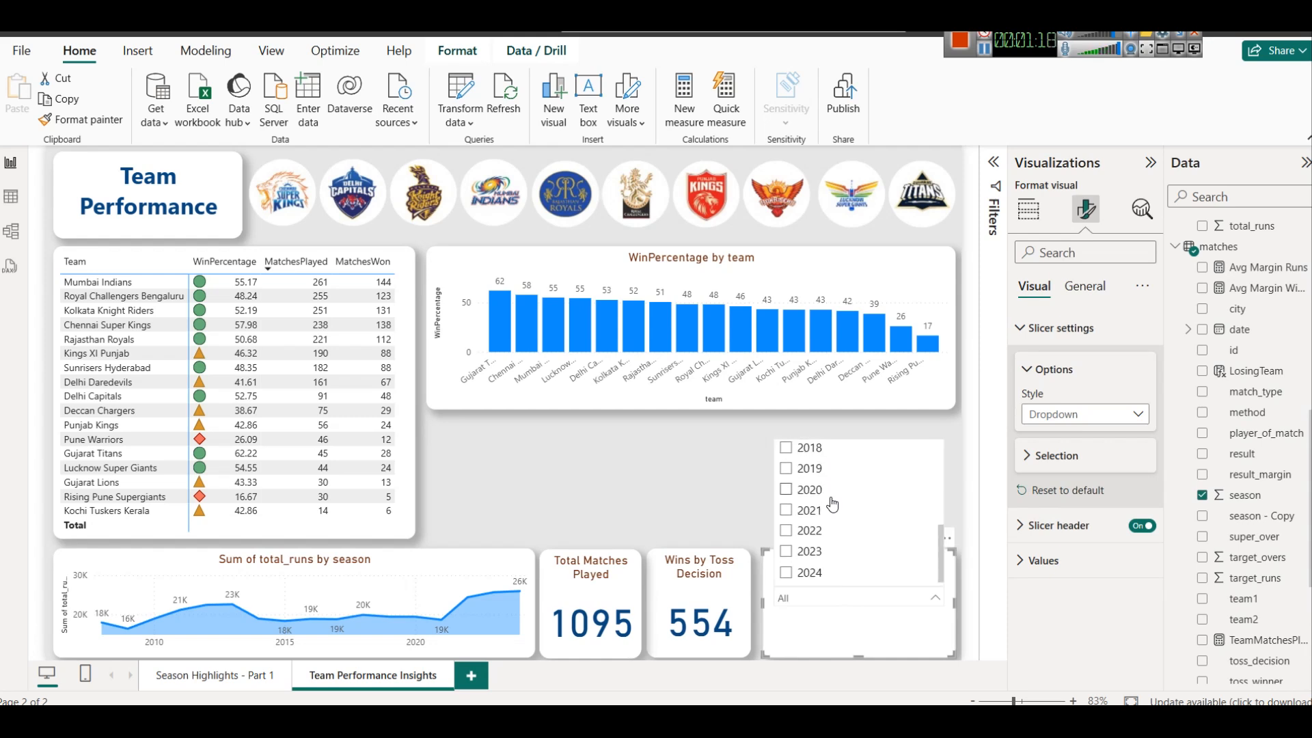
click(786, 573)
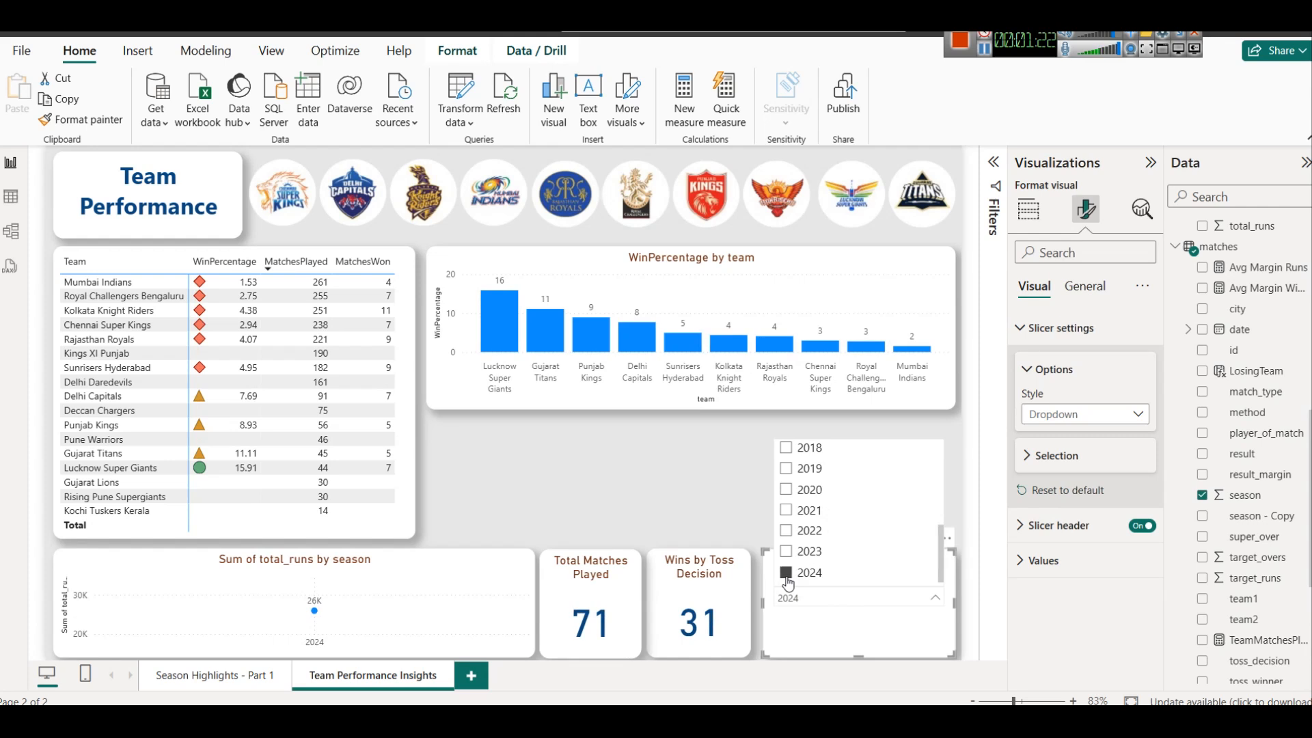
click(787, 552)
click(788, 532)
click(786, 574)
scroll(864, 521, up, 5)
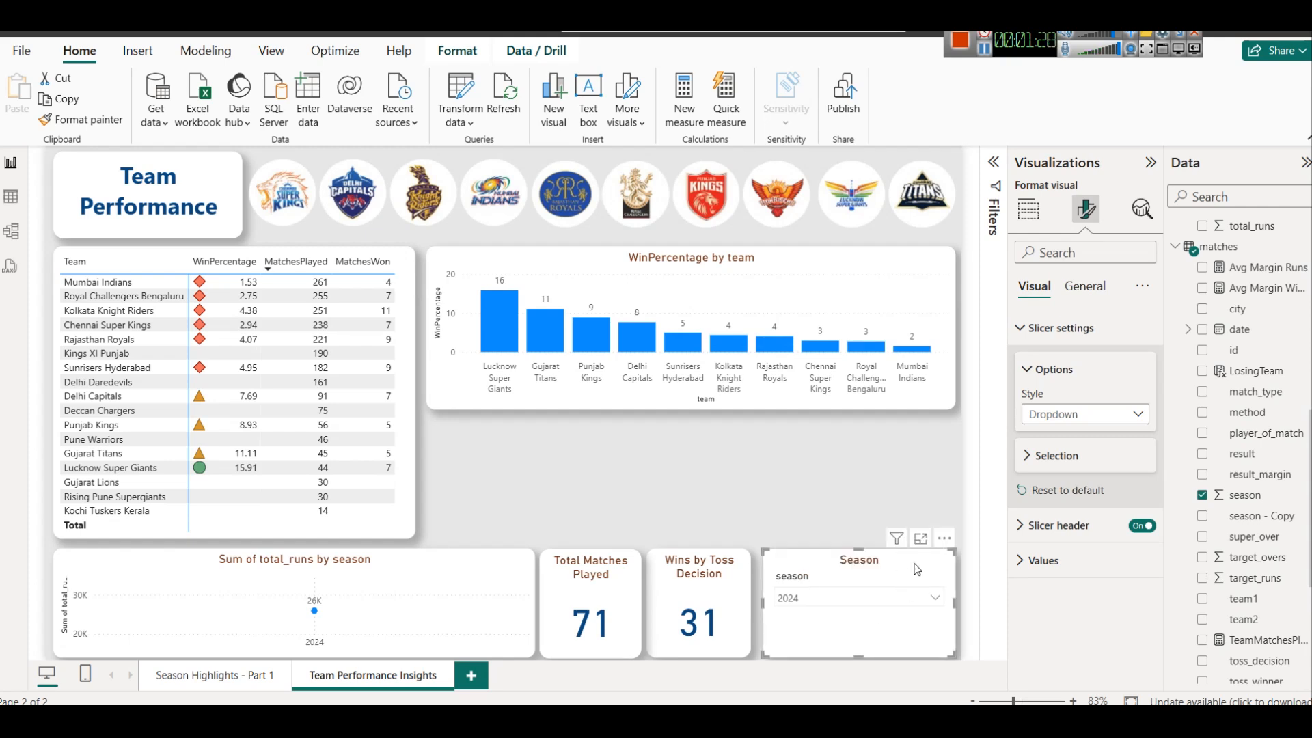
click(922, 576)
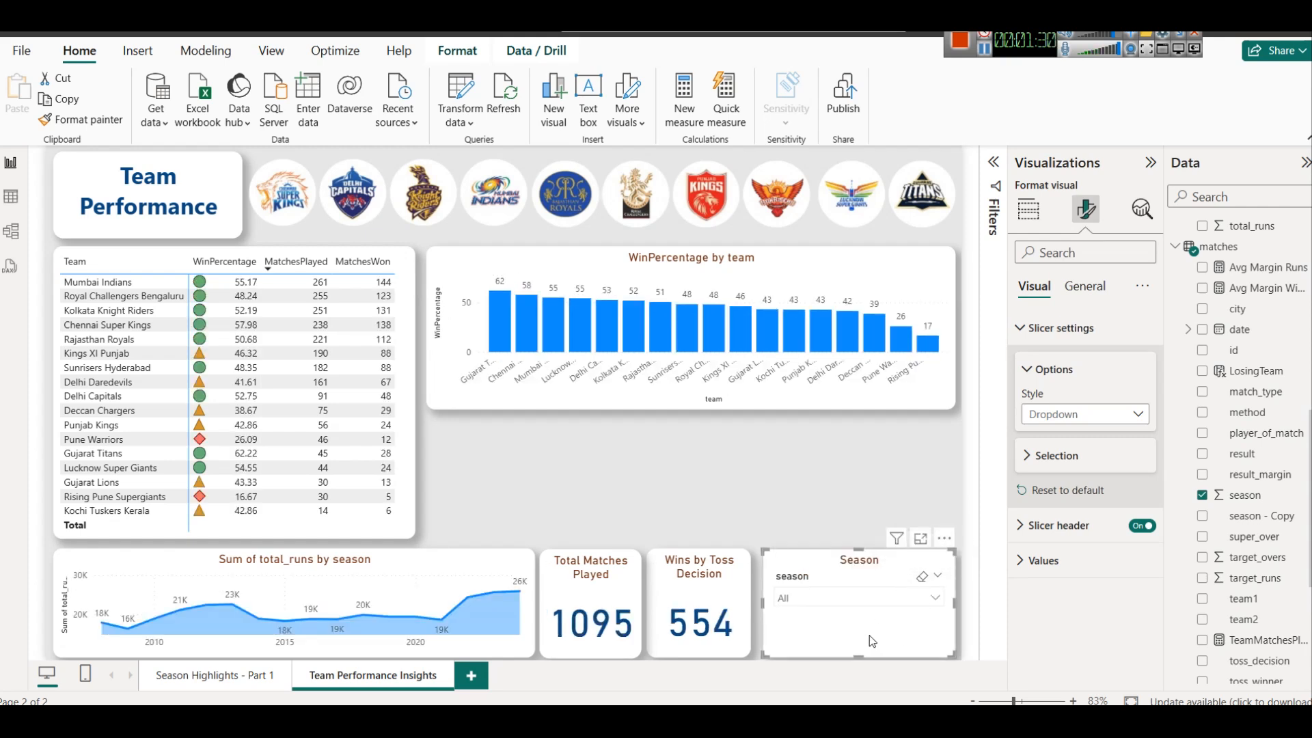
Widen the Season slicer slightly and set its values to font size 15 in dark blue
mouse_move(762, 608)
mouse_down()
mouse_move(812, 600)
mouse_move(757, 596)
mouse_up()
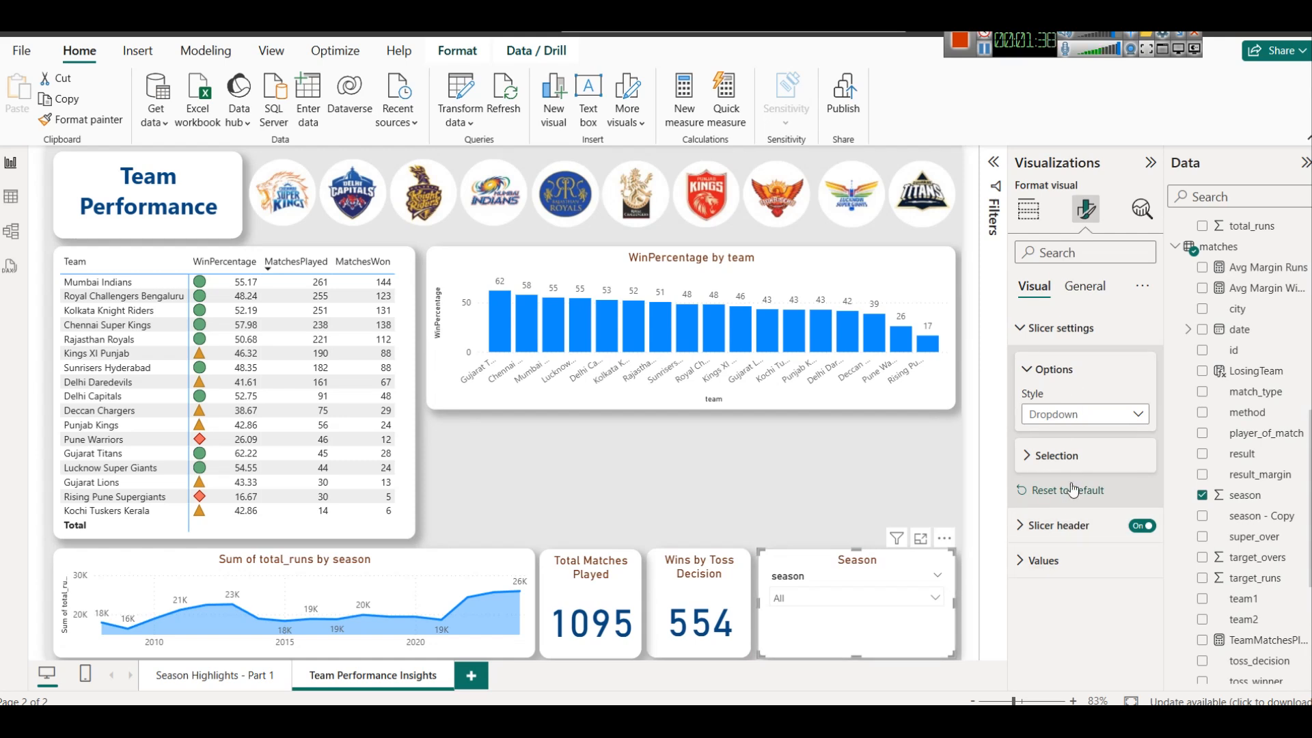
click(1044, 561)
scroll(1122, 571, down, 3)
click(1144, 474)
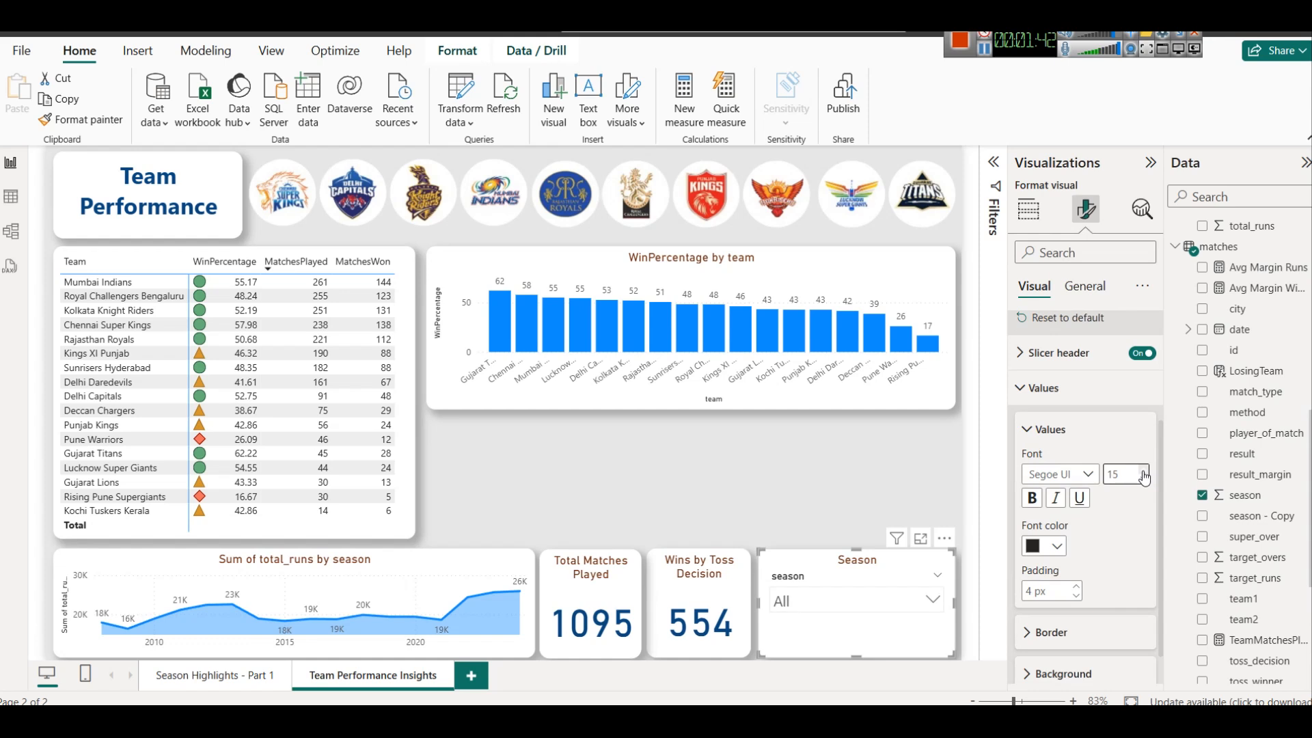
click(1056, 546)
click(1042, 470)
Check the Season dropdown by selecting 2022 and deselecting it again
click(894, 595)
scroll(841, 520, down, 4)
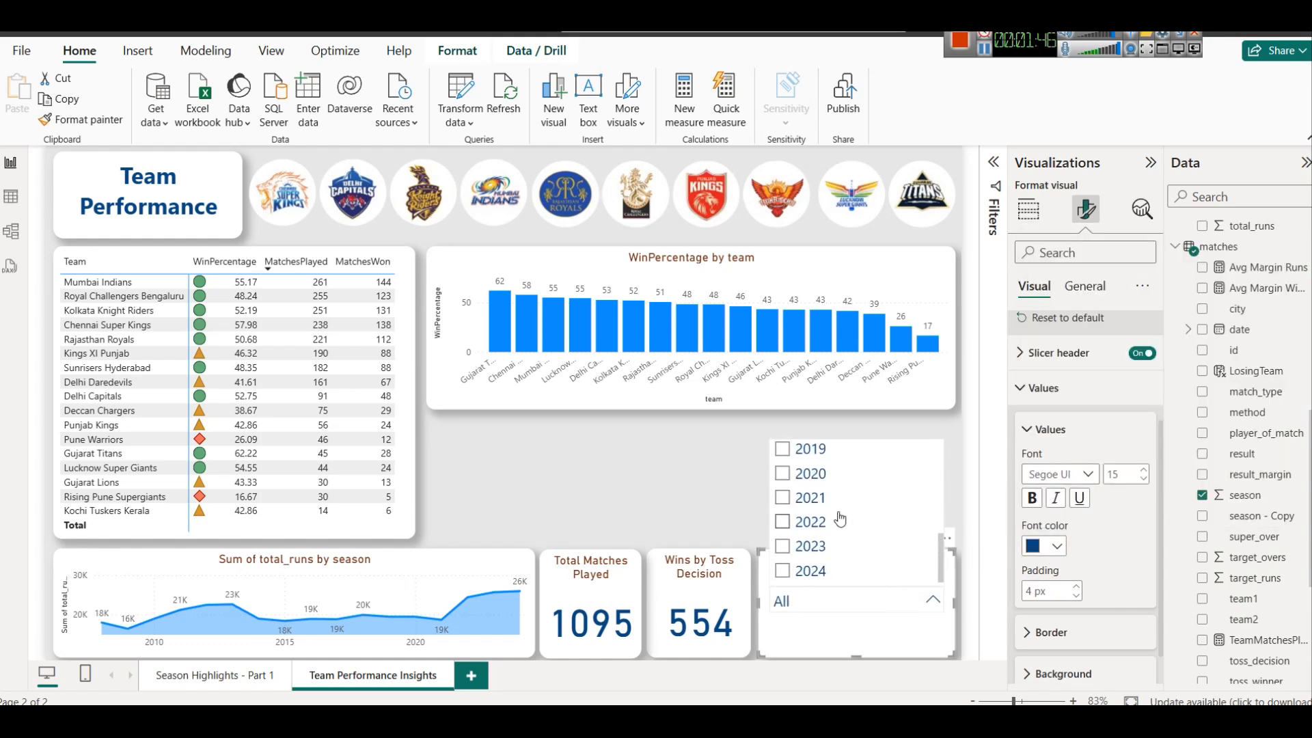
click(819, 523)
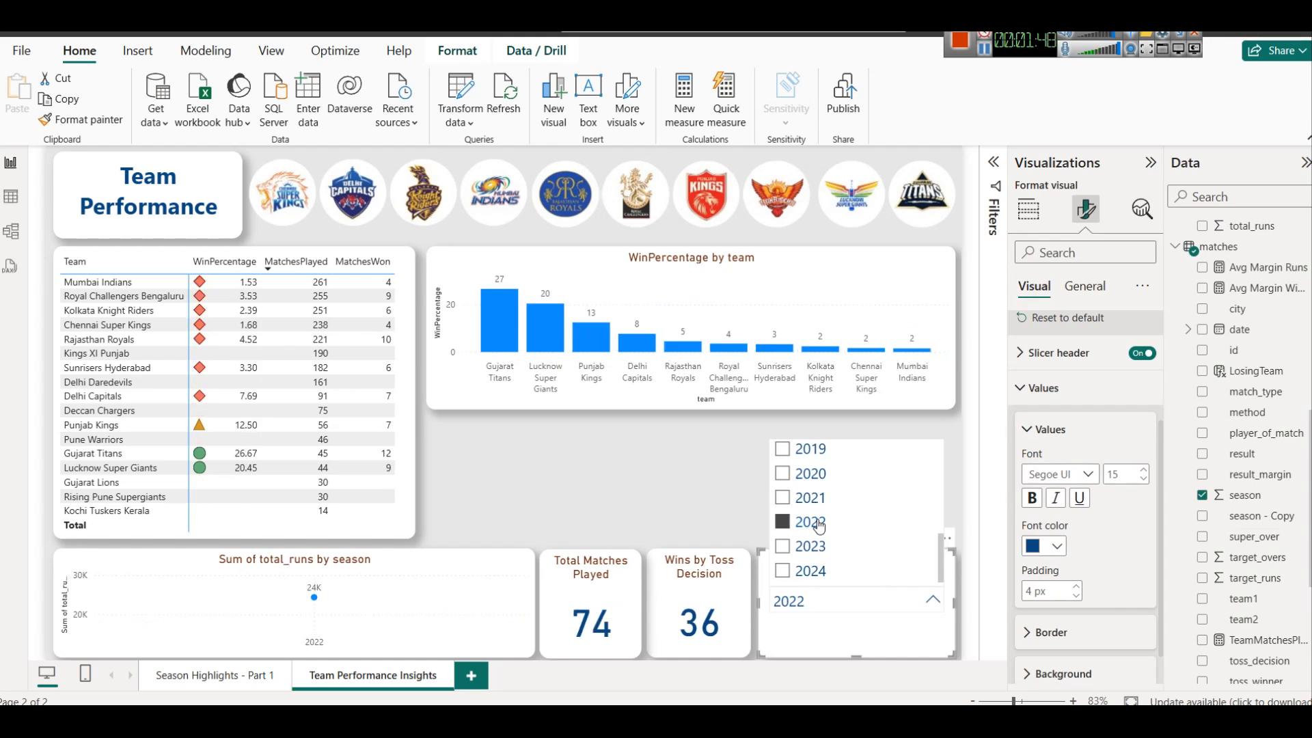
click(819, 524)
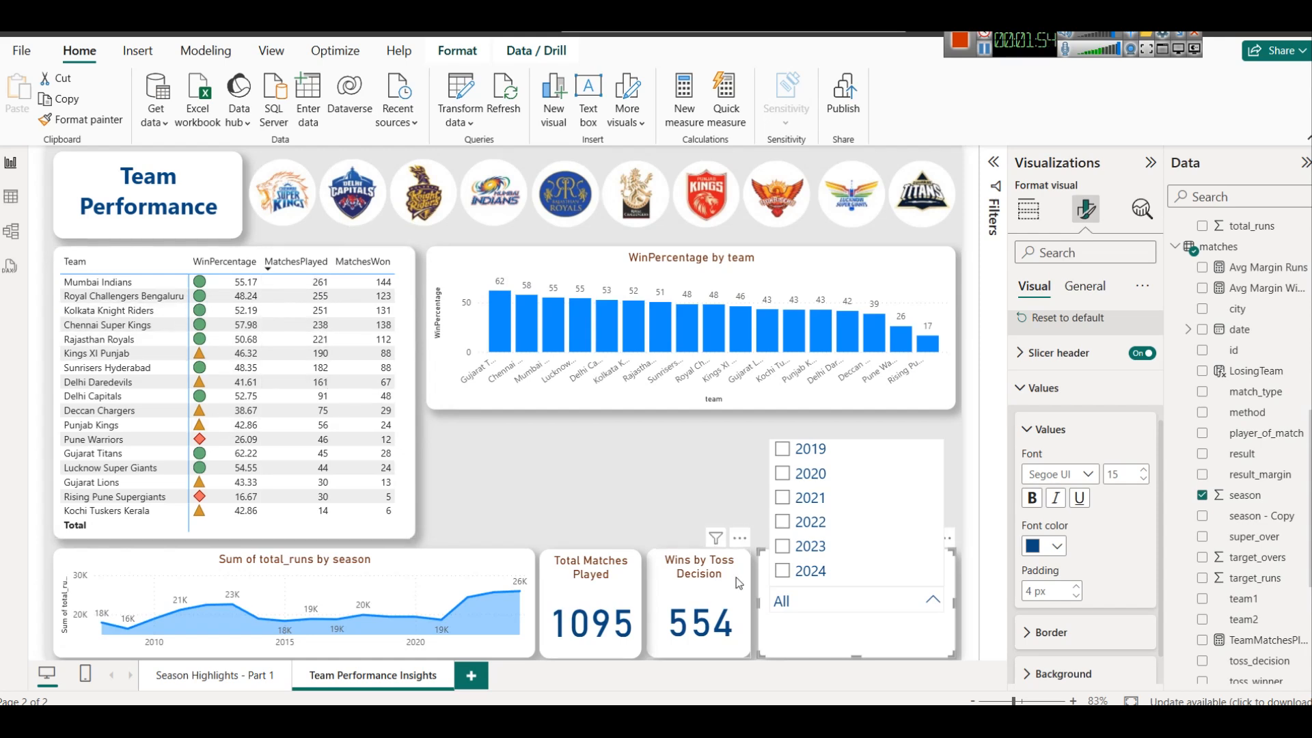
Review the head-to-head wins/losses requirement in the Notepad dashboard notes and return to the Power BI report
click(804, 555)
click(803, 555)
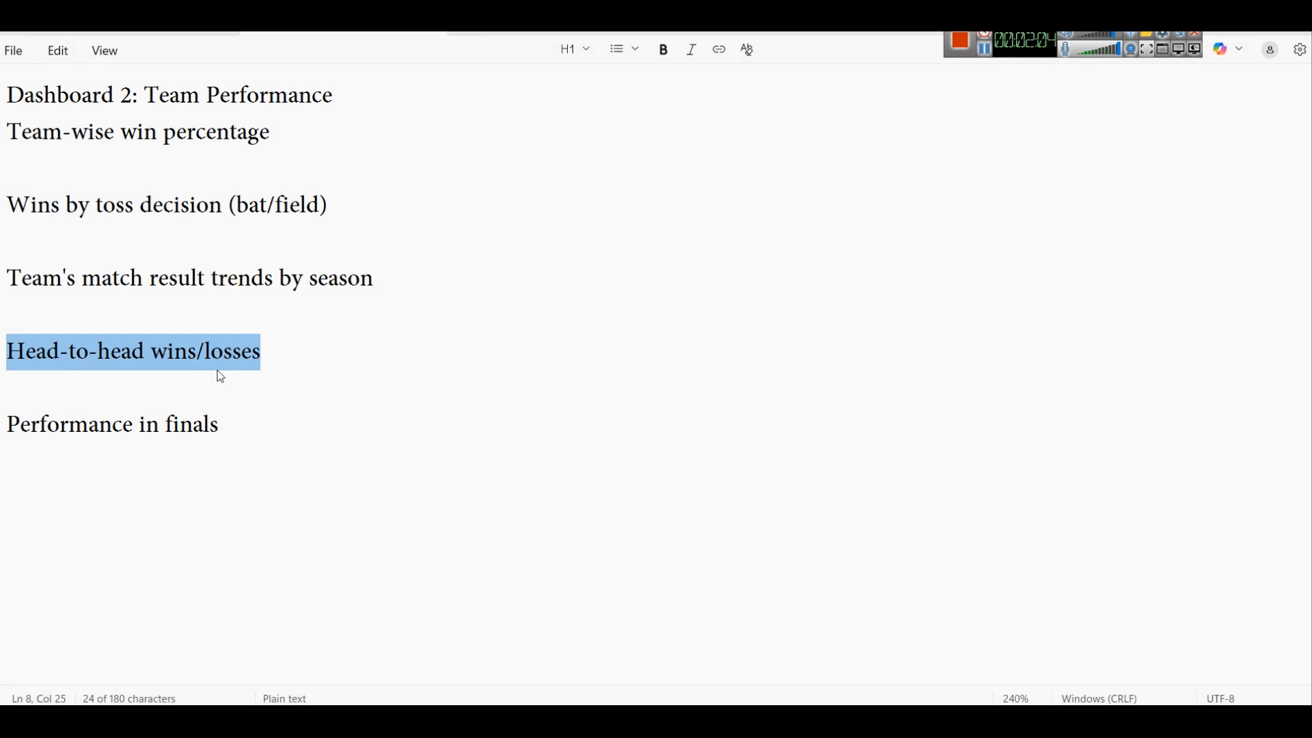
mouse_move(710, 719)
click(725, 643)
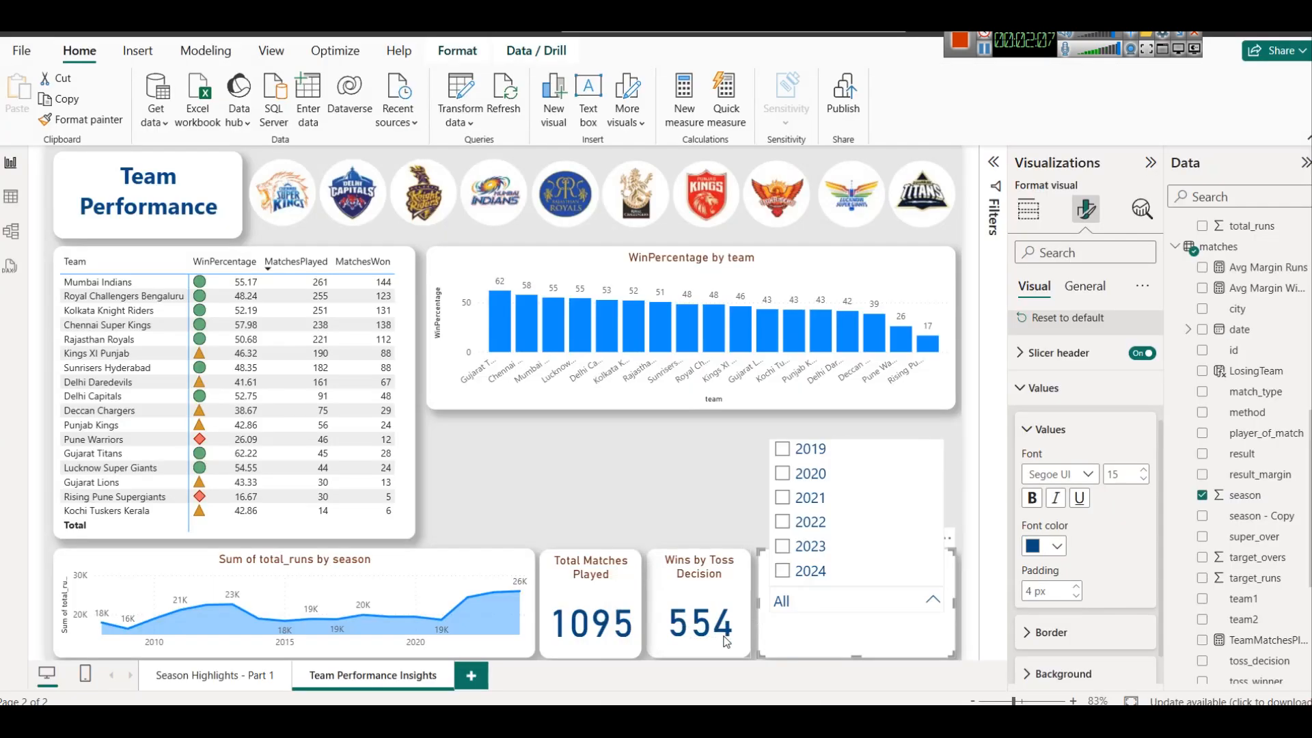
Close the Season dropdown list and collapse the AllMatches, deliveries, matches and Sheet1 tables in the data model list
click(930, 426)
scroll(1304, 312, up, 10)
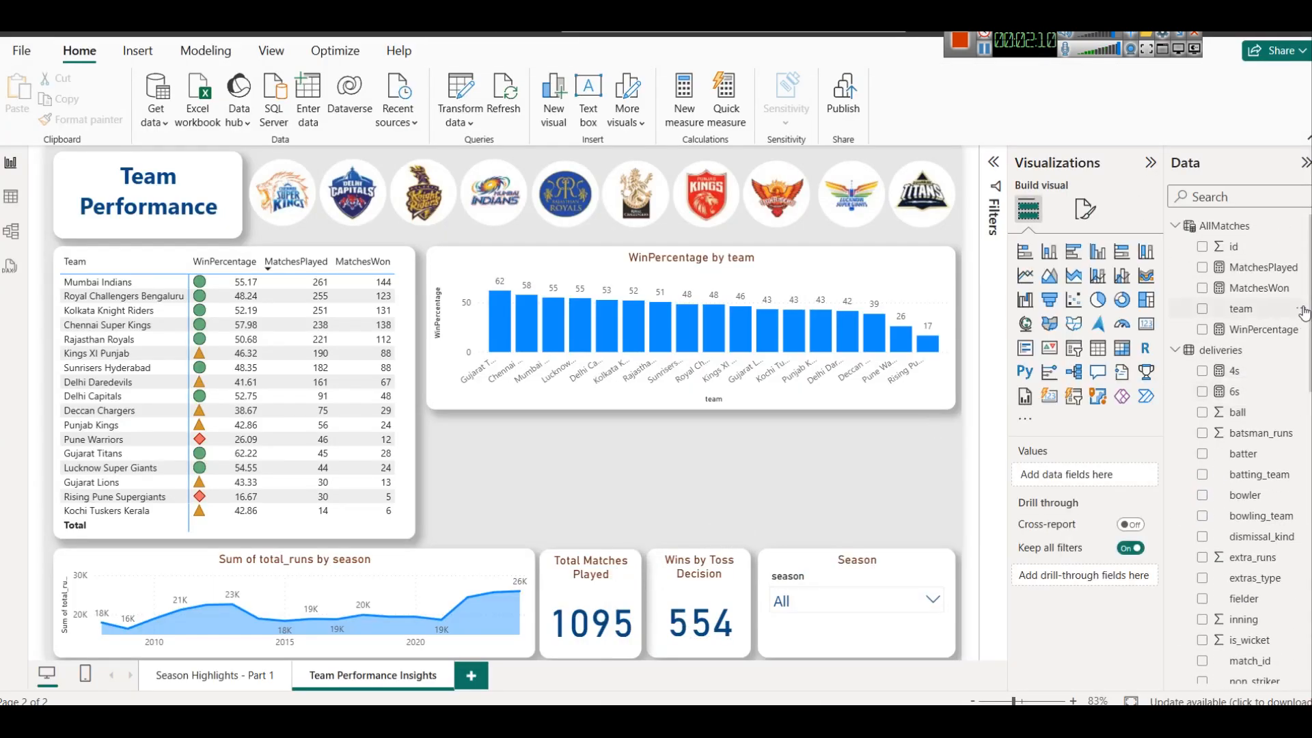
click(1176, 225)
click(1175, 246)
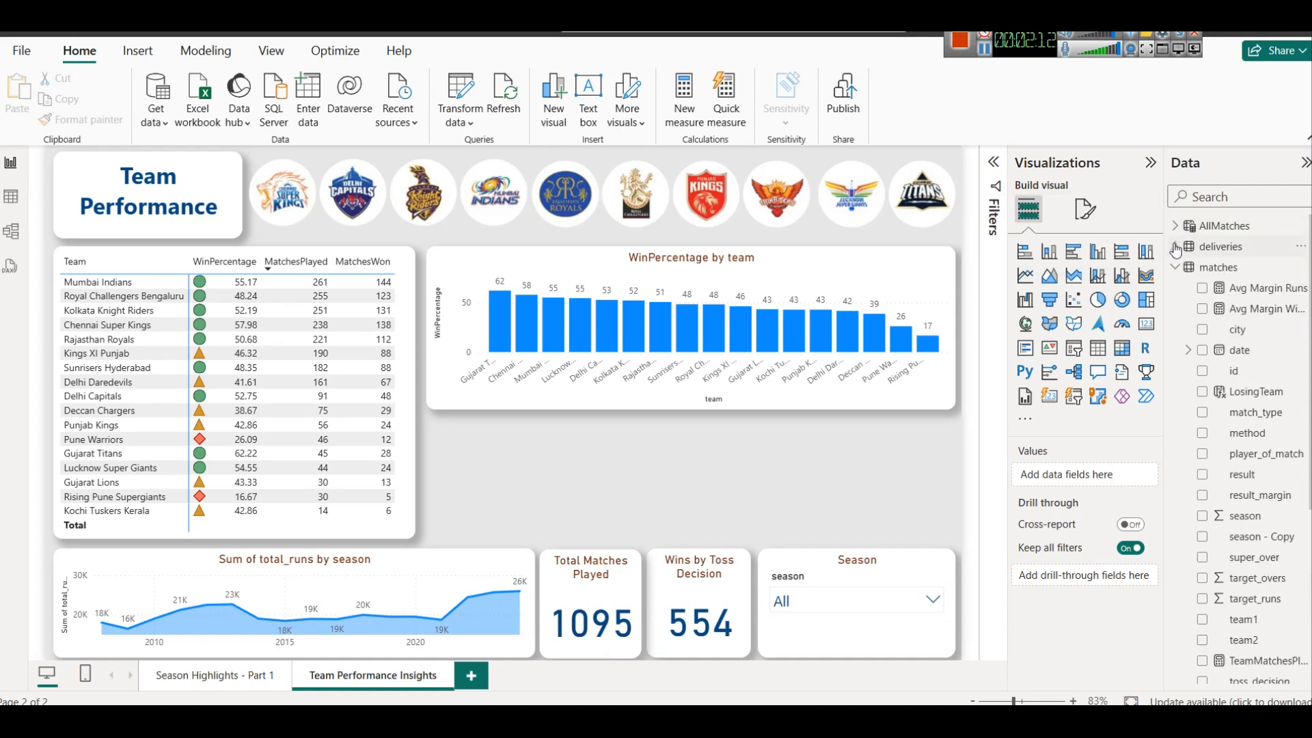
click(1177, 268)
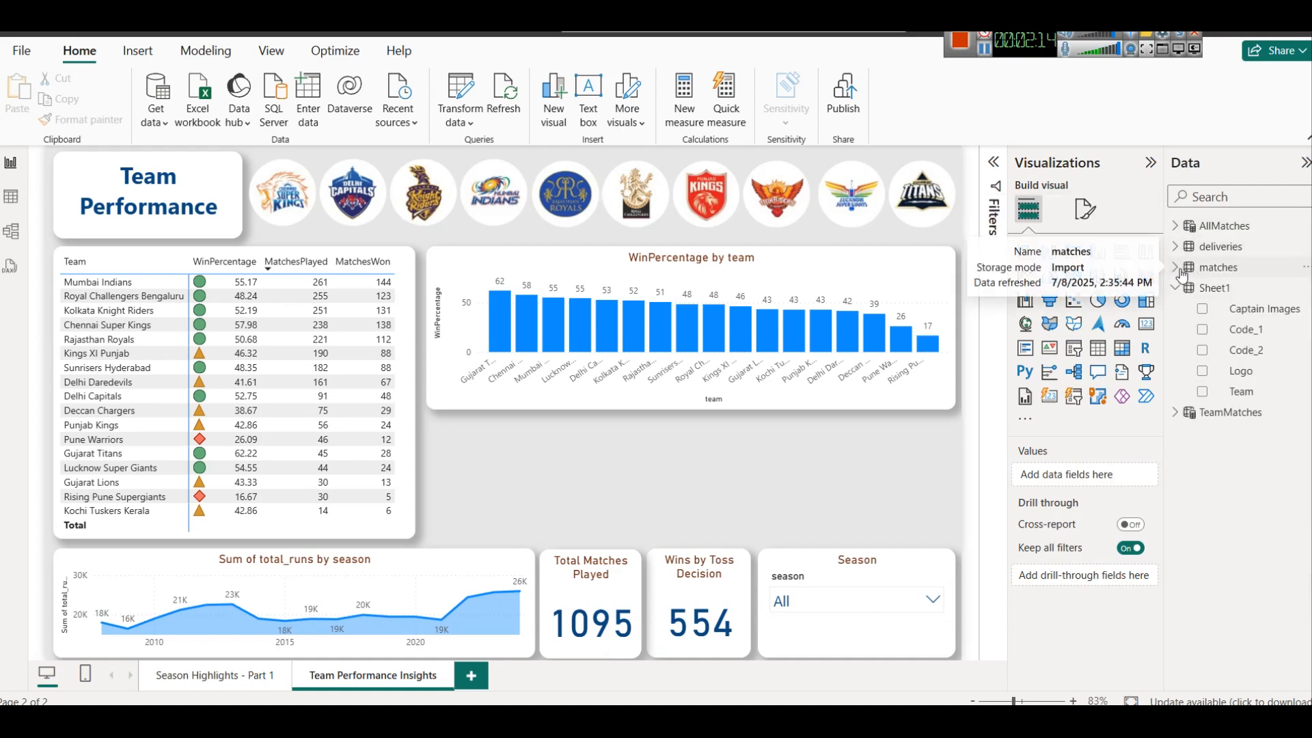
click(1175, 287)
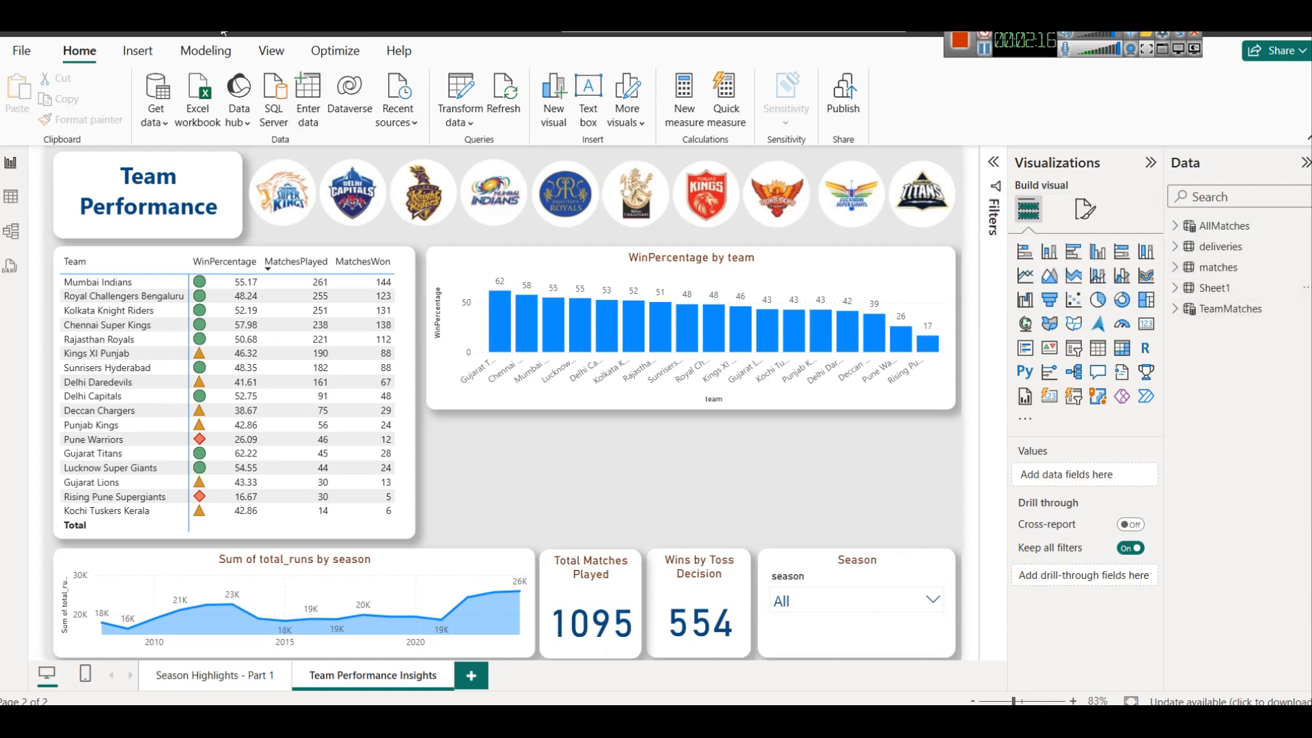
Define a calculated table HeadToHead with SELECTCOLUMNS on matches, giving the columns MatchID, Season, Team_A, Team_B and Winner
click(206, 51)
click(203, 87)
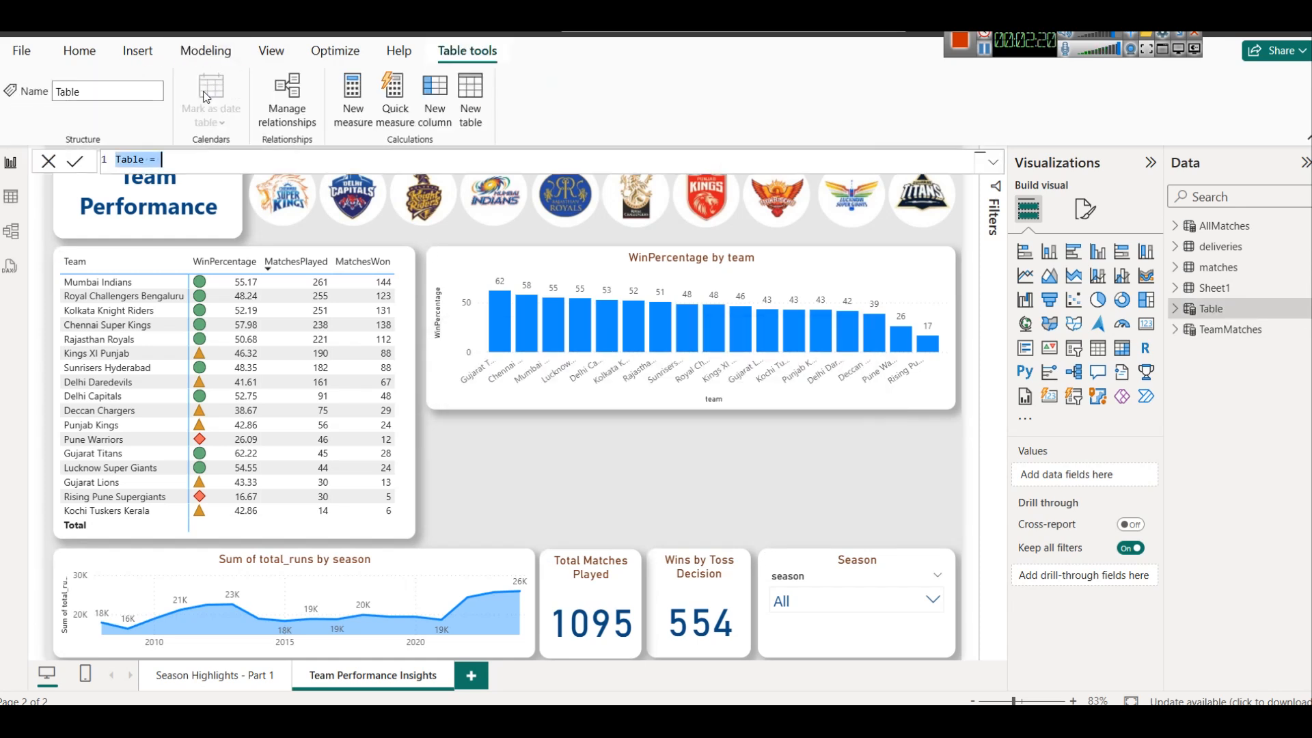
text(HeadToHead = SELECTCOLUMNS (     matches,     "MatchID", matches[id],     "Season", matches[season],     "Team_A",         IF(matches[team1] = matches[winner], matches[team1], matches[team2]),     "Team_B",         IF(matches[team1] = matches[winner], matches[team2], matches[team1]),     "Winner", matches[winner] ))
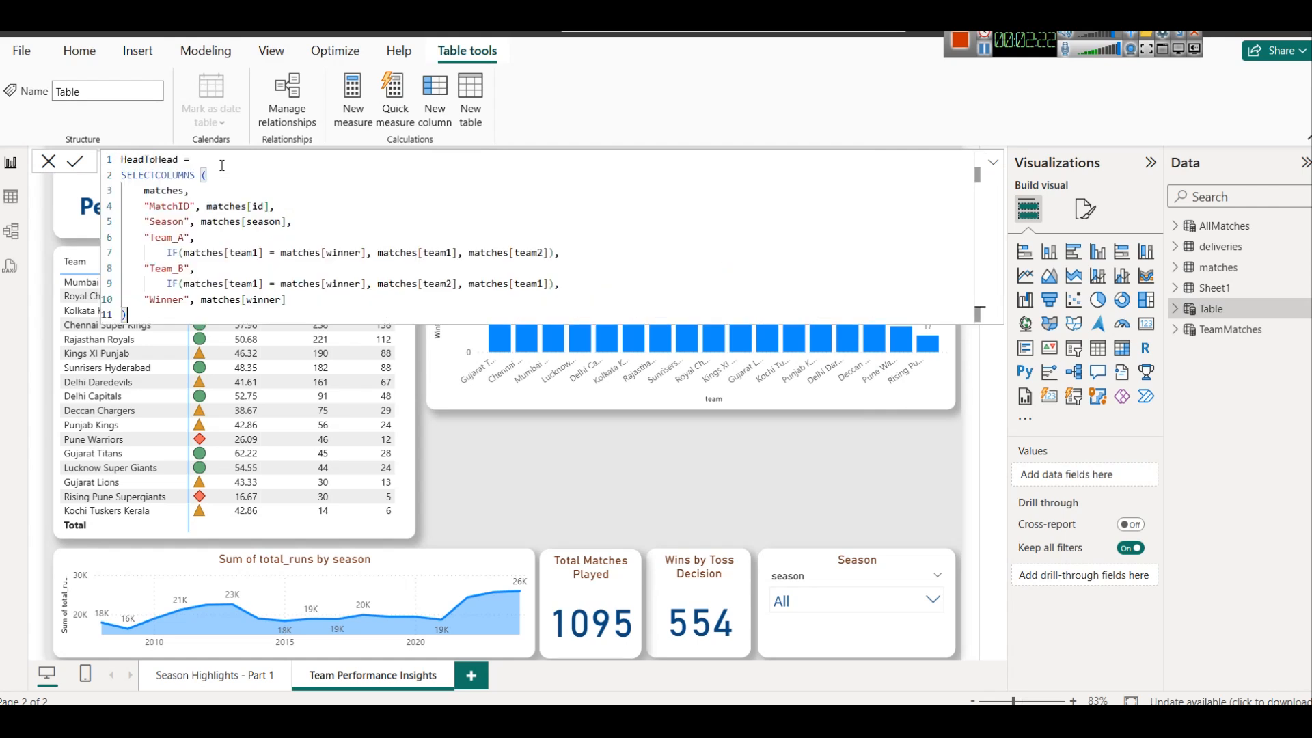
double_click(145, 177)
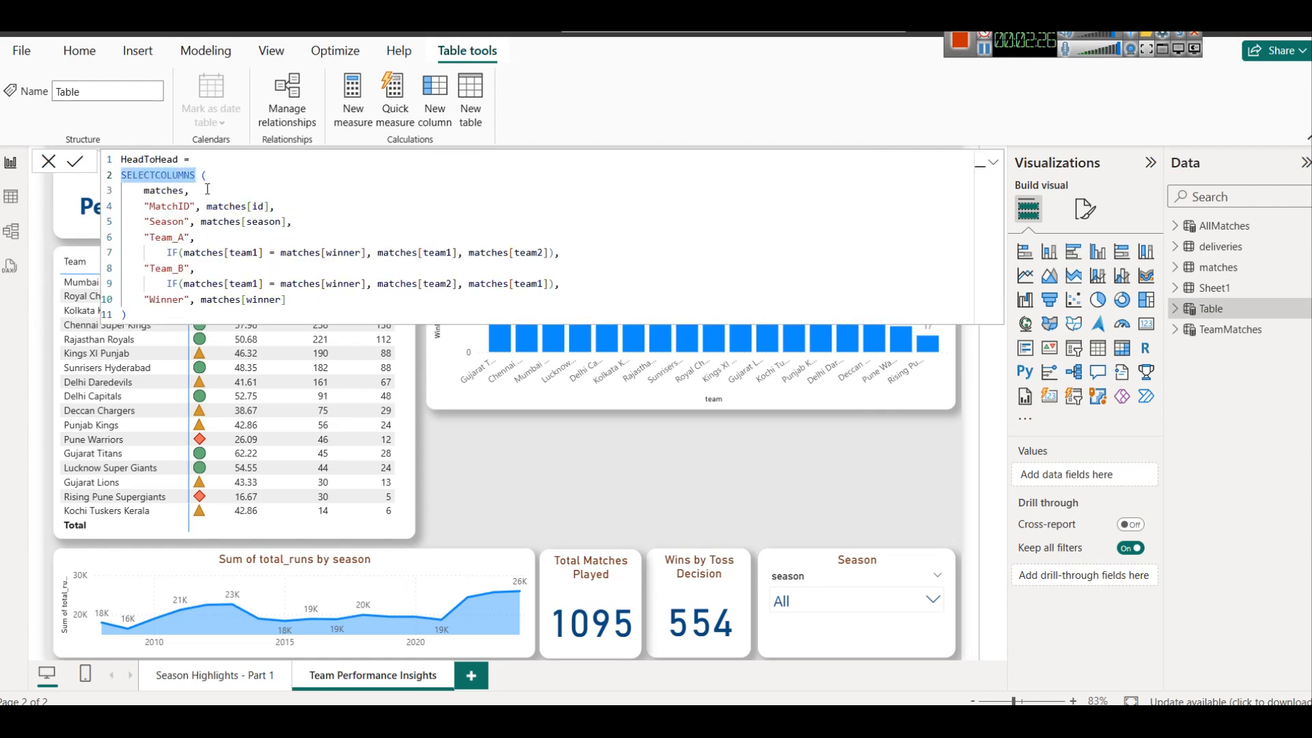
click(164, 191)
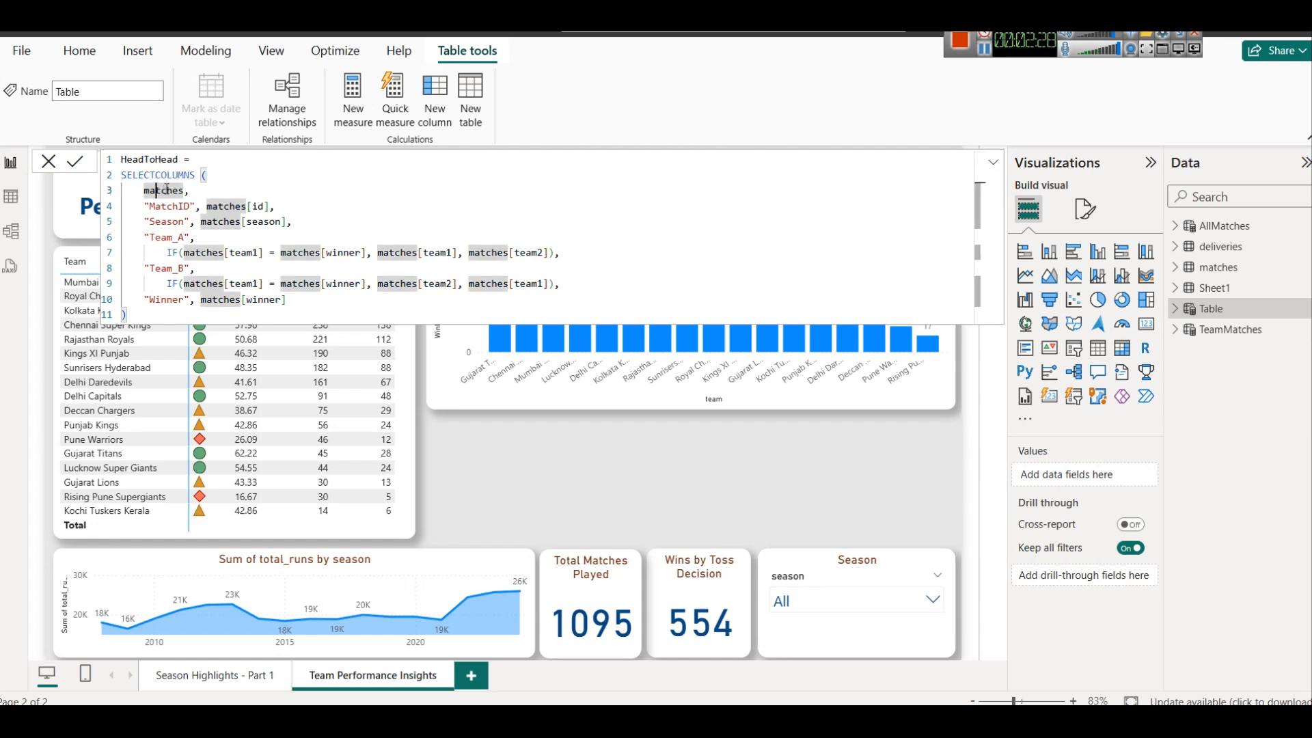
click(225, 178)
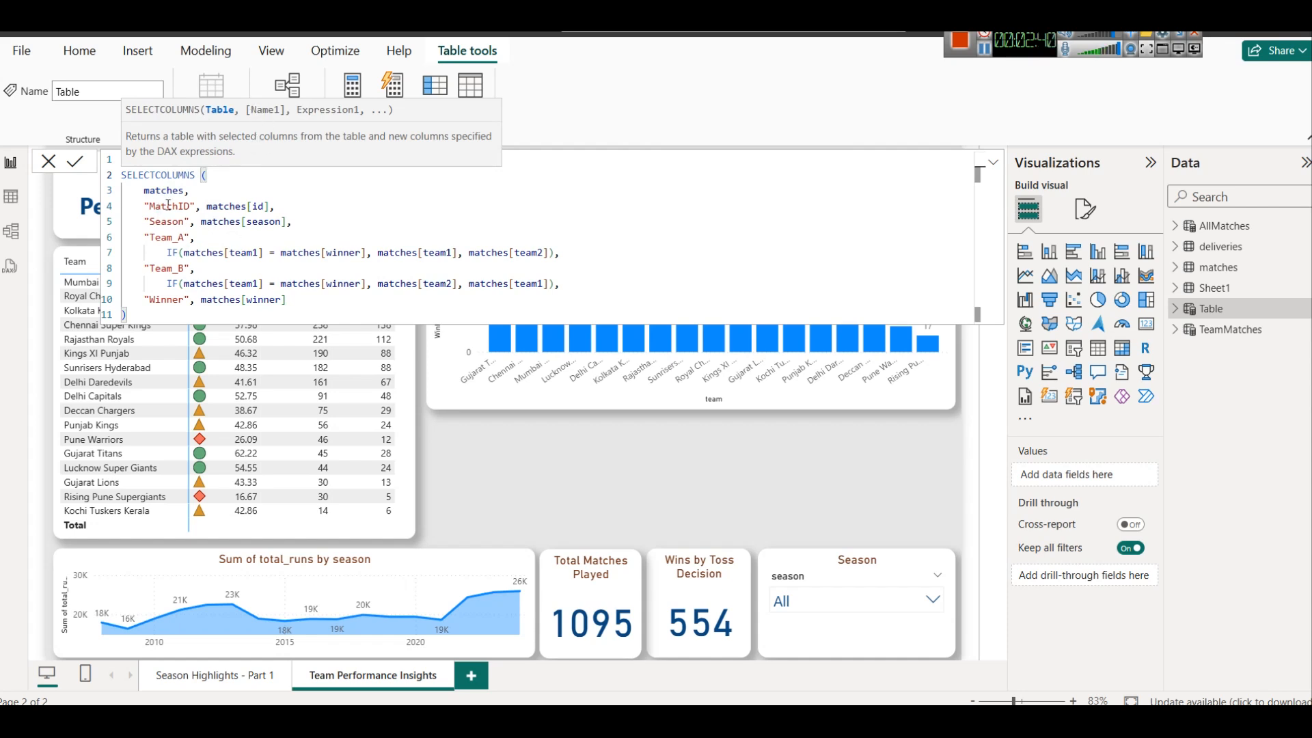
click(986, 53)
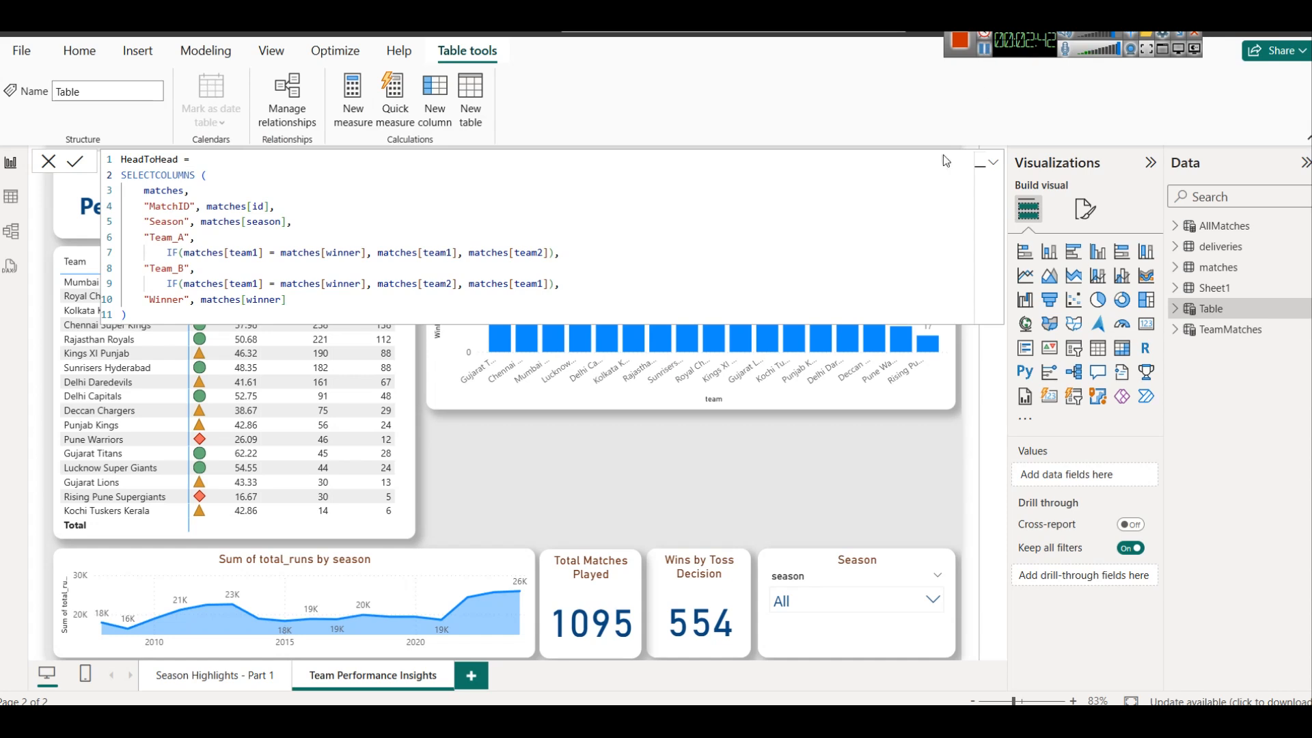
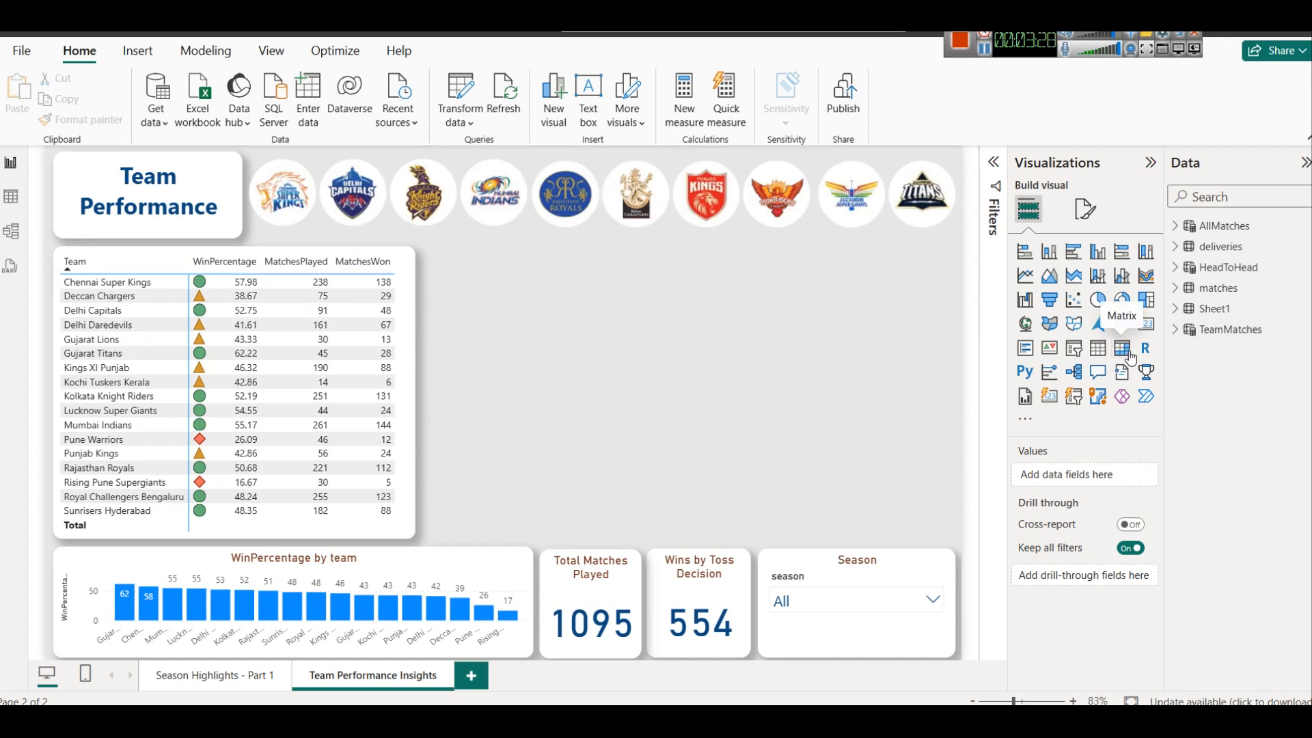
Add a matrix beside the team table with HeadToHead Team_A as rows and Team_B as columns
click(1123, 348)
click(1229, 267)
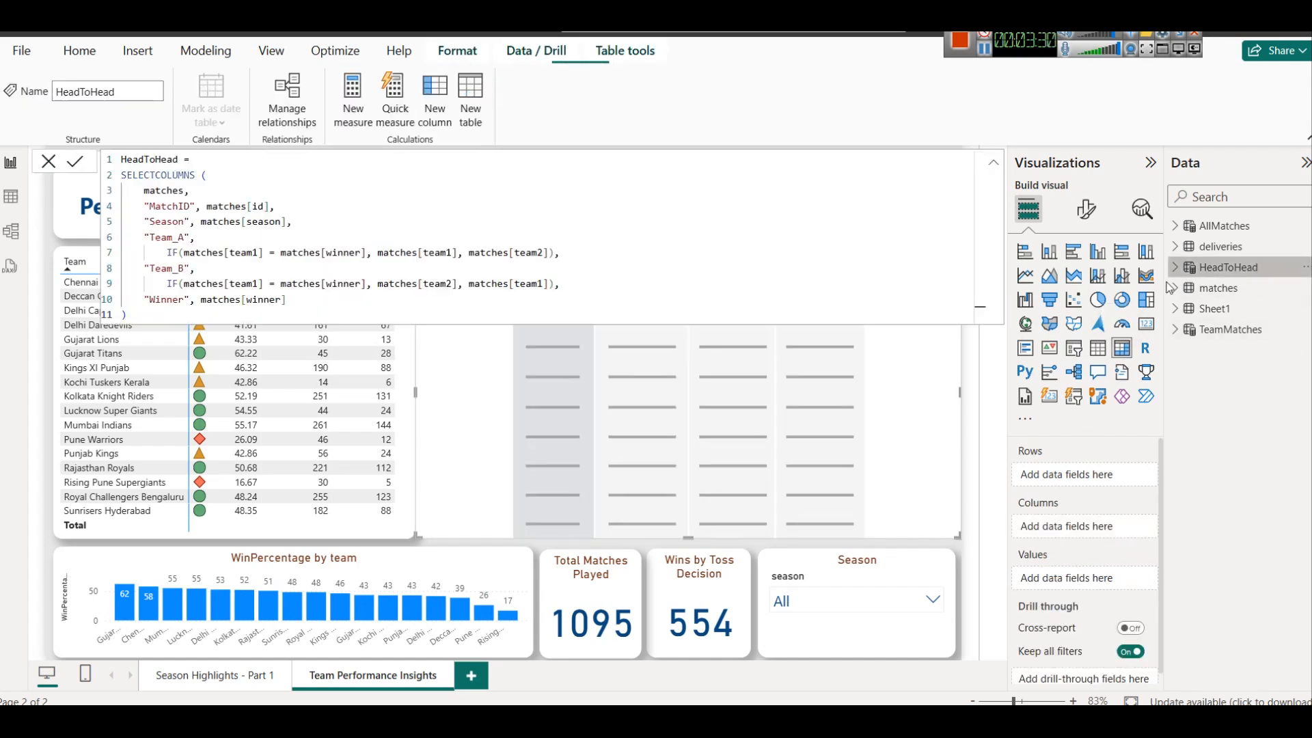
click(1176, 269)
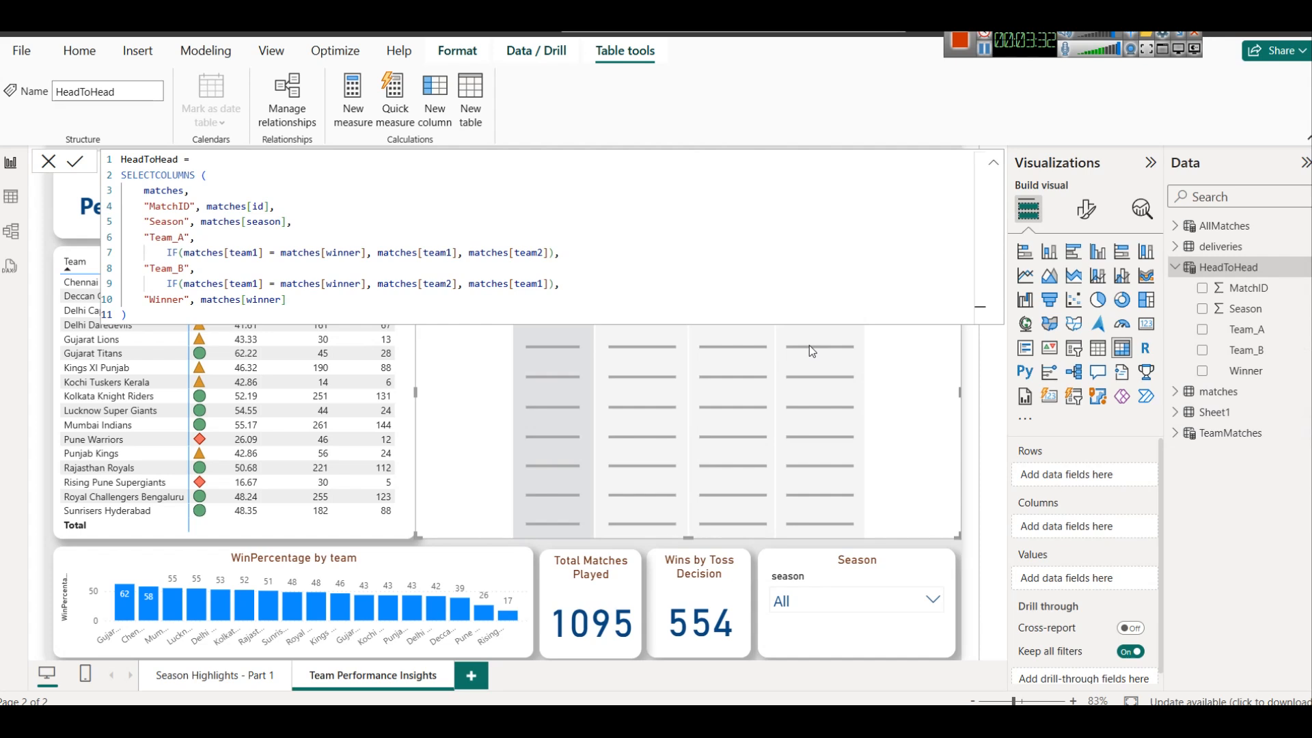
drag(1245, 329, 1059, 478)
click(996, 162)
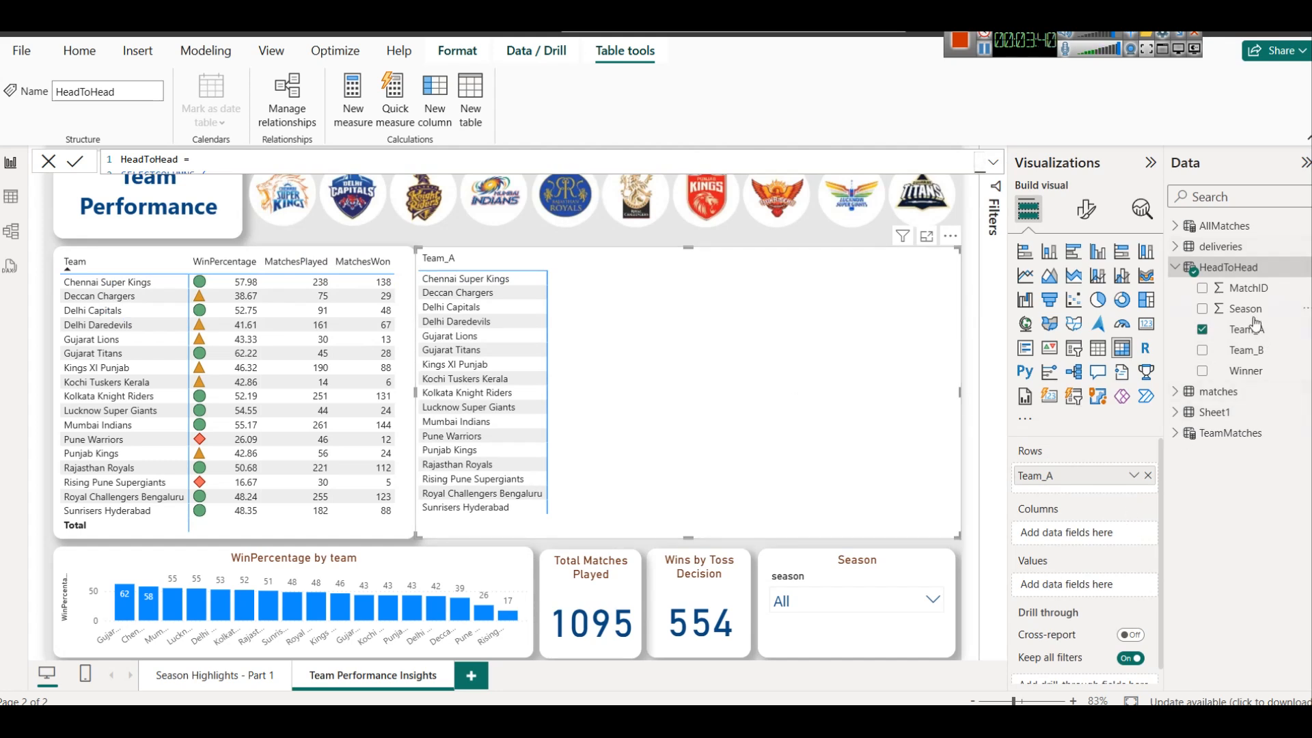
drag(1248, 350, 1081, 520)
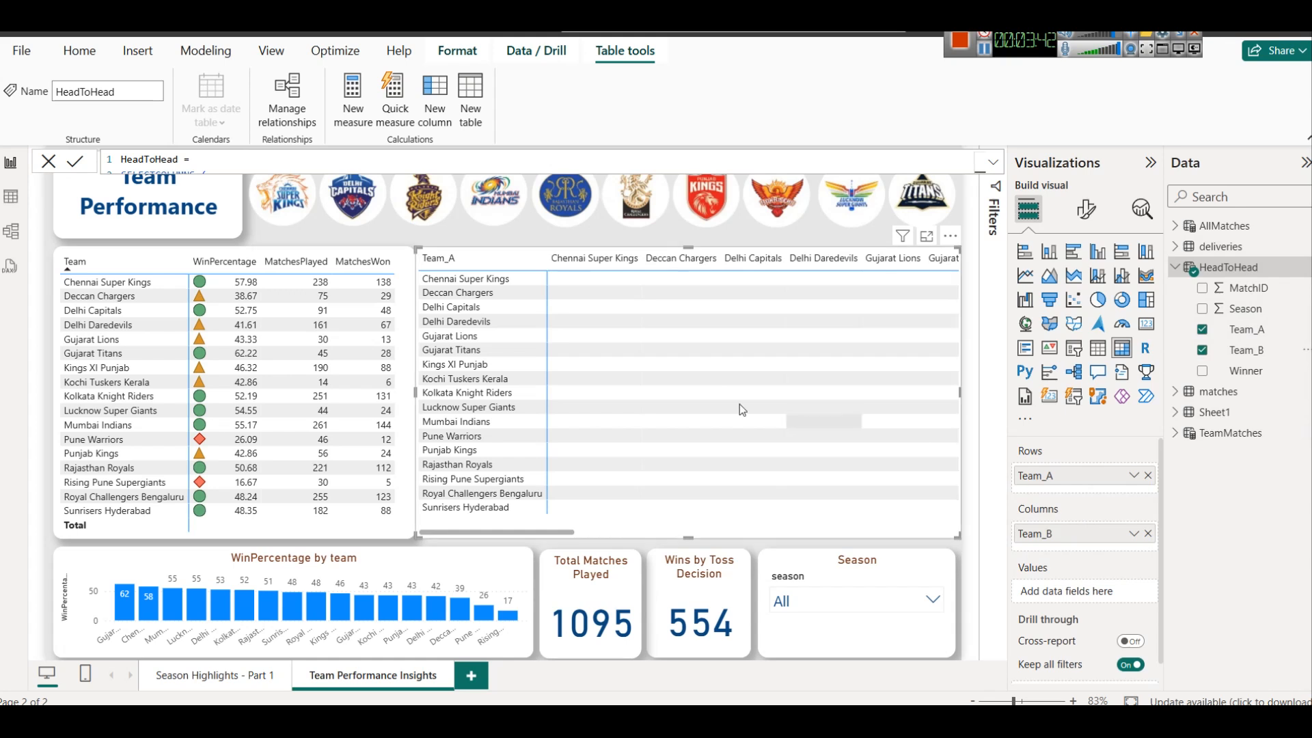
Narrow the head-to-head matrix slightly from its left edge and copy the team performance matrix's formatting onto it
mouse_move(574, 532)
mouse_down()
mouse_move(938, 547)
mouse_move(588, 537)
mouse_up()
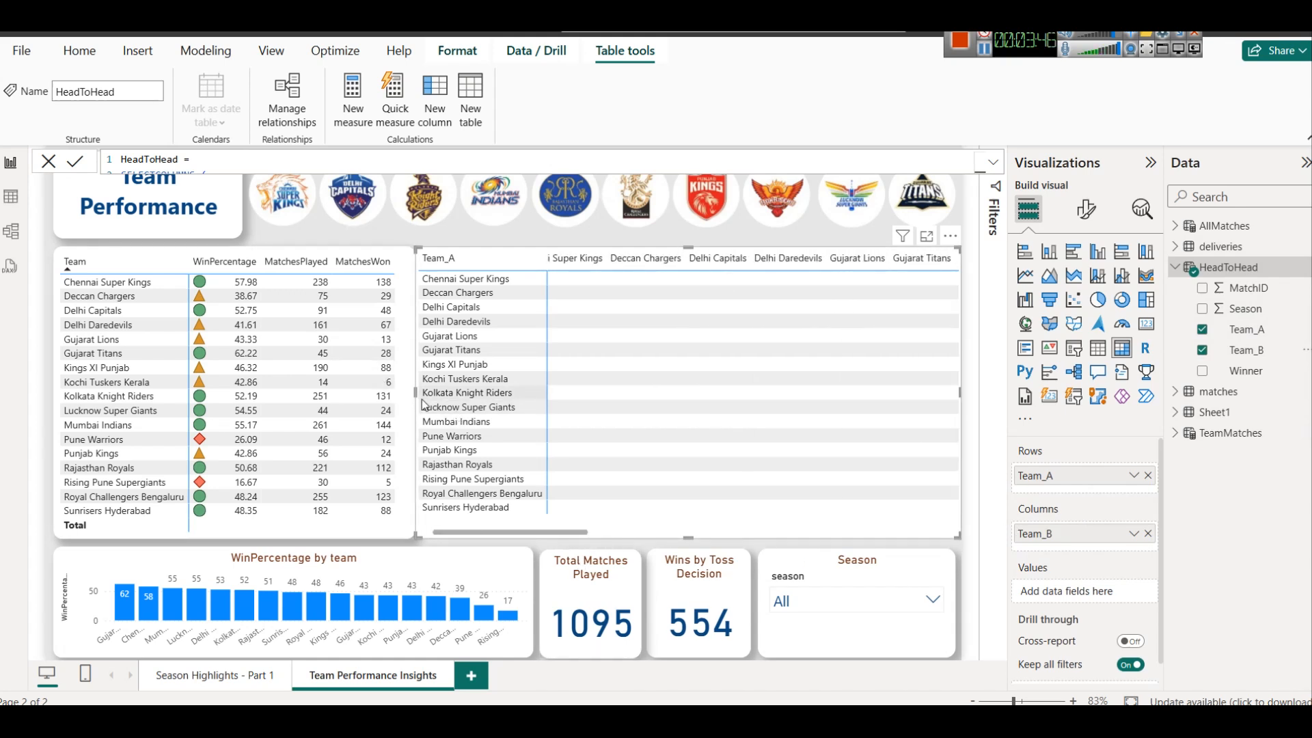
drag(416, 395, 424, 399)
click(408, 263)
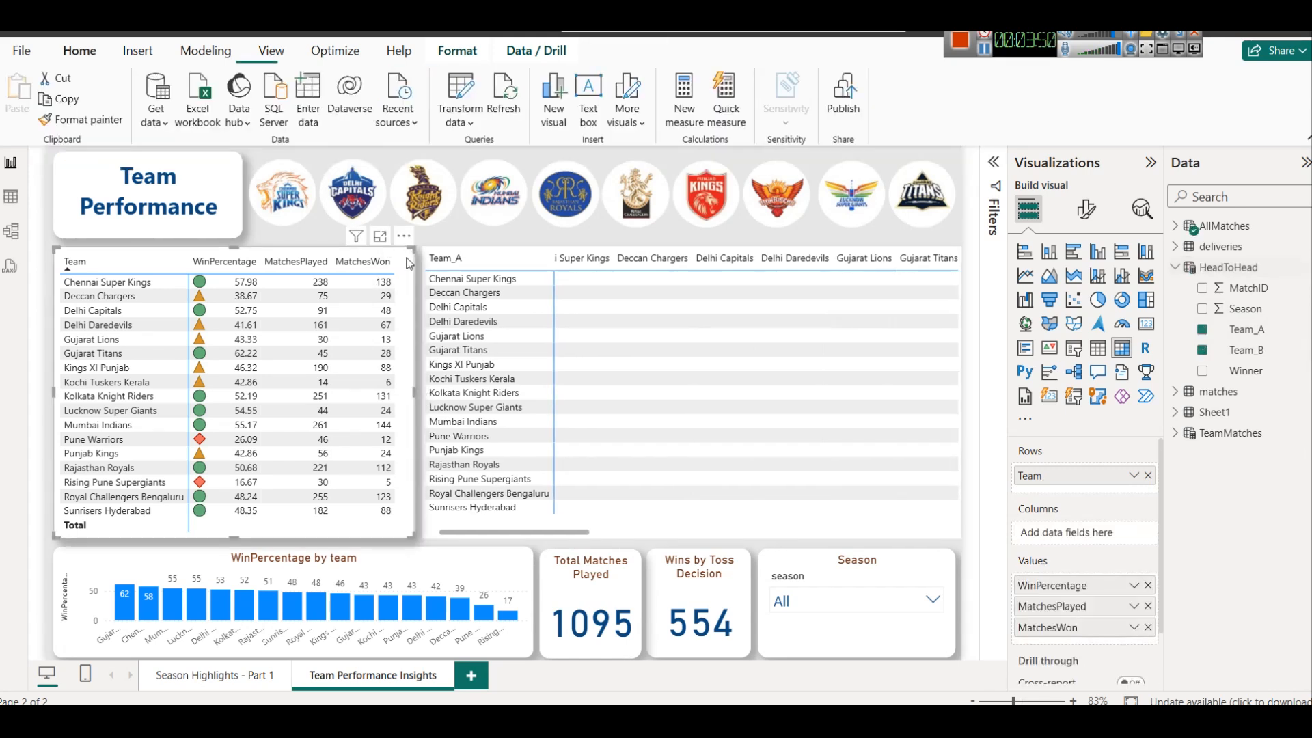
click(80, 119)
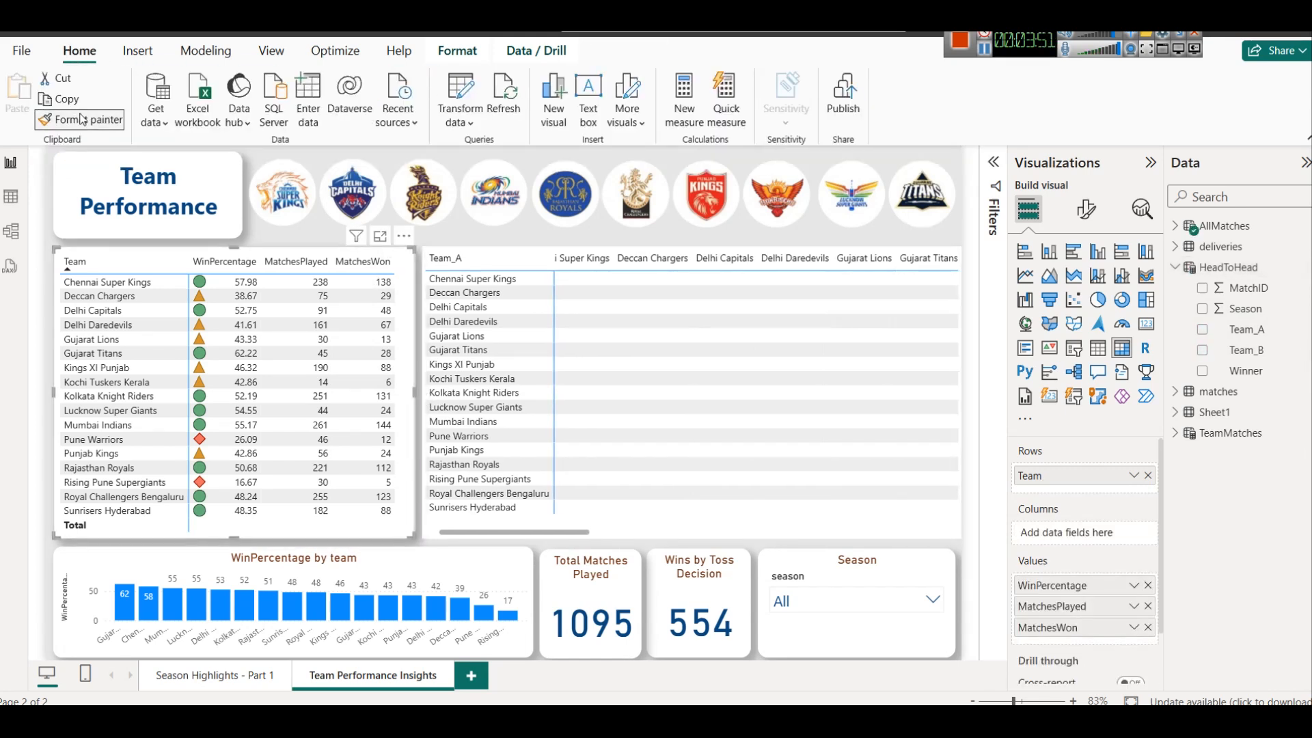
click(666, 299)
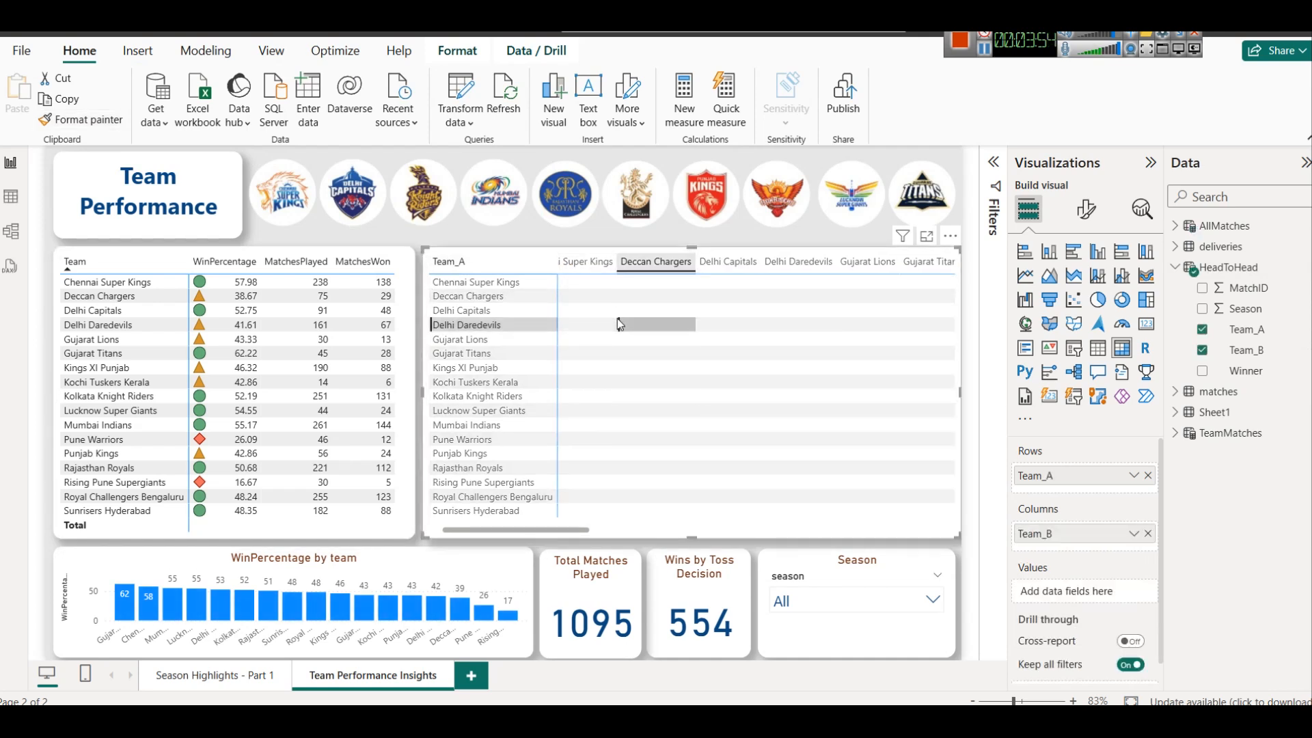
drag(552, 530, 458, 525)
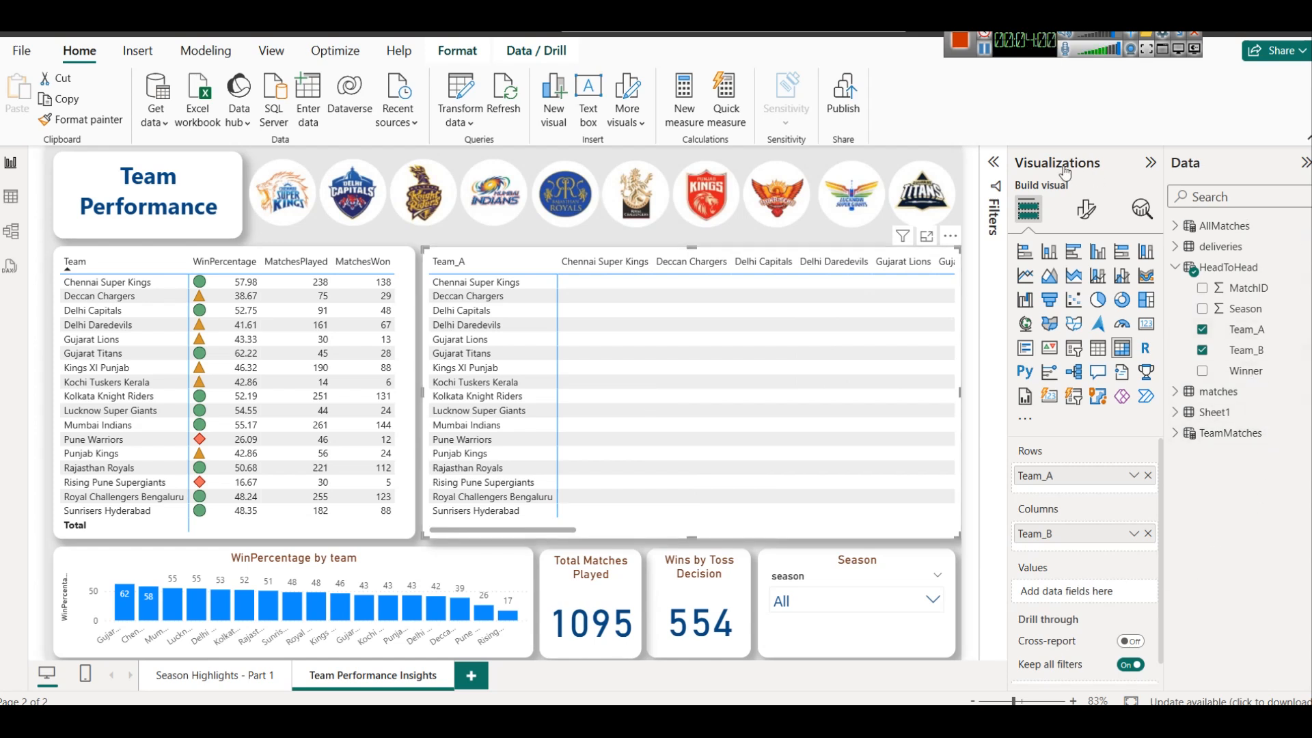
Add the Count of MatchID from HeadToHead as the head-to-head matrix values and look over its rows
drag(1253, 290, 1094, 588)
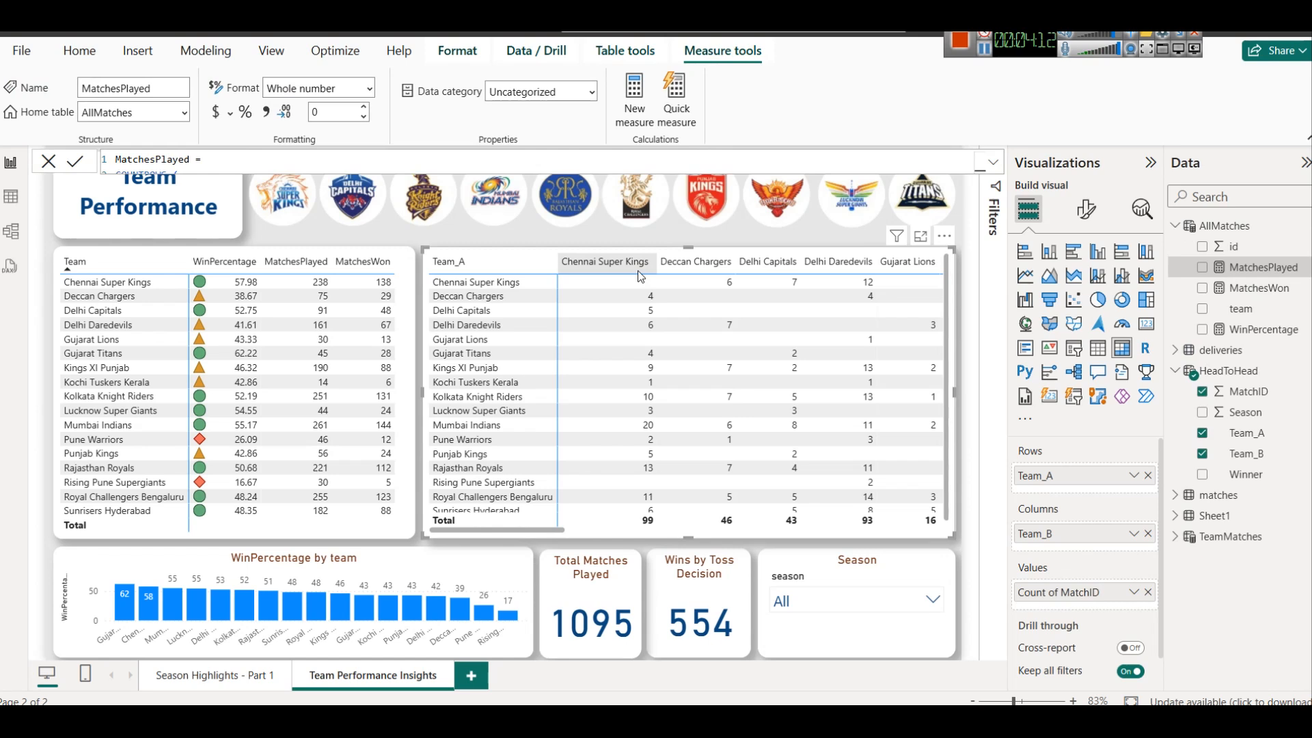
scroll(619, 410, down, 1)
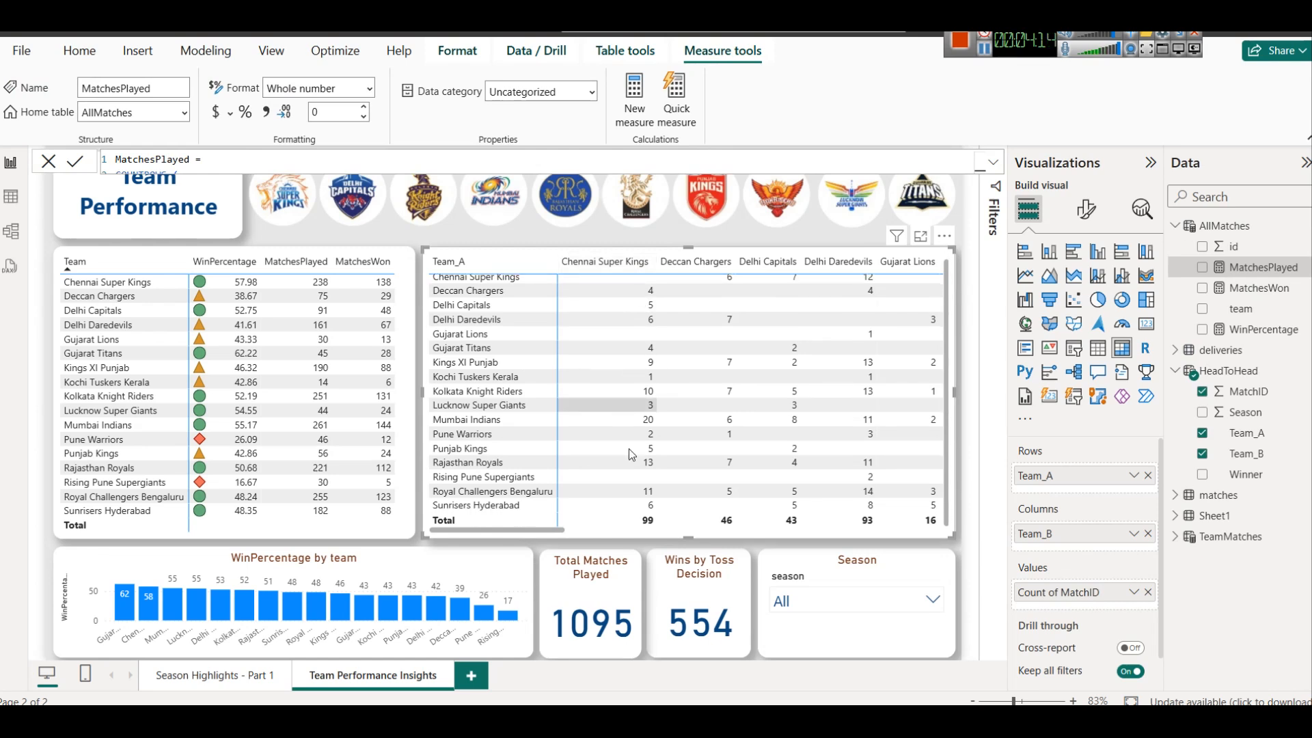
scroll(636, 461, up, 1)
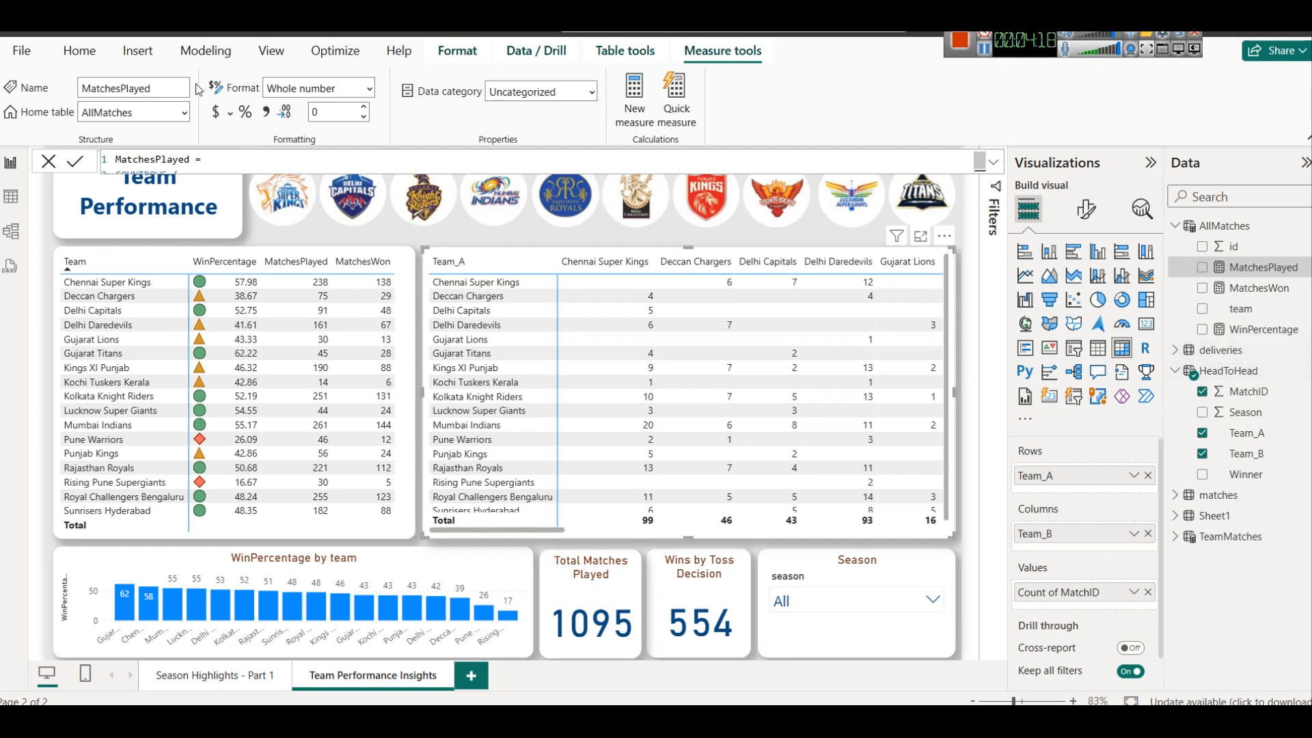
Enter a HeadToHeadFull calculated table formula that unions two SELECTCOLUMNS of matches with MatchID, Season, Team, Opponent and Result ("Win"/"Loss")
click(205, 50)
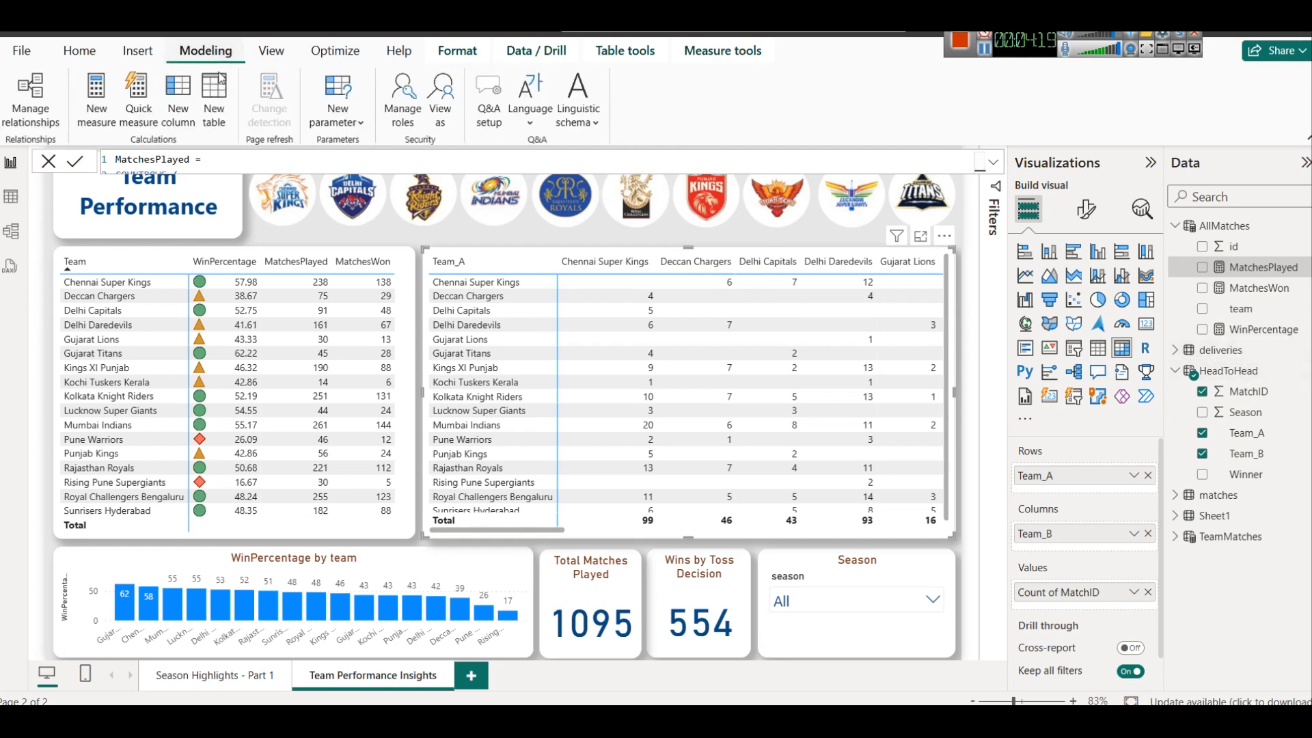
click(223, 110)
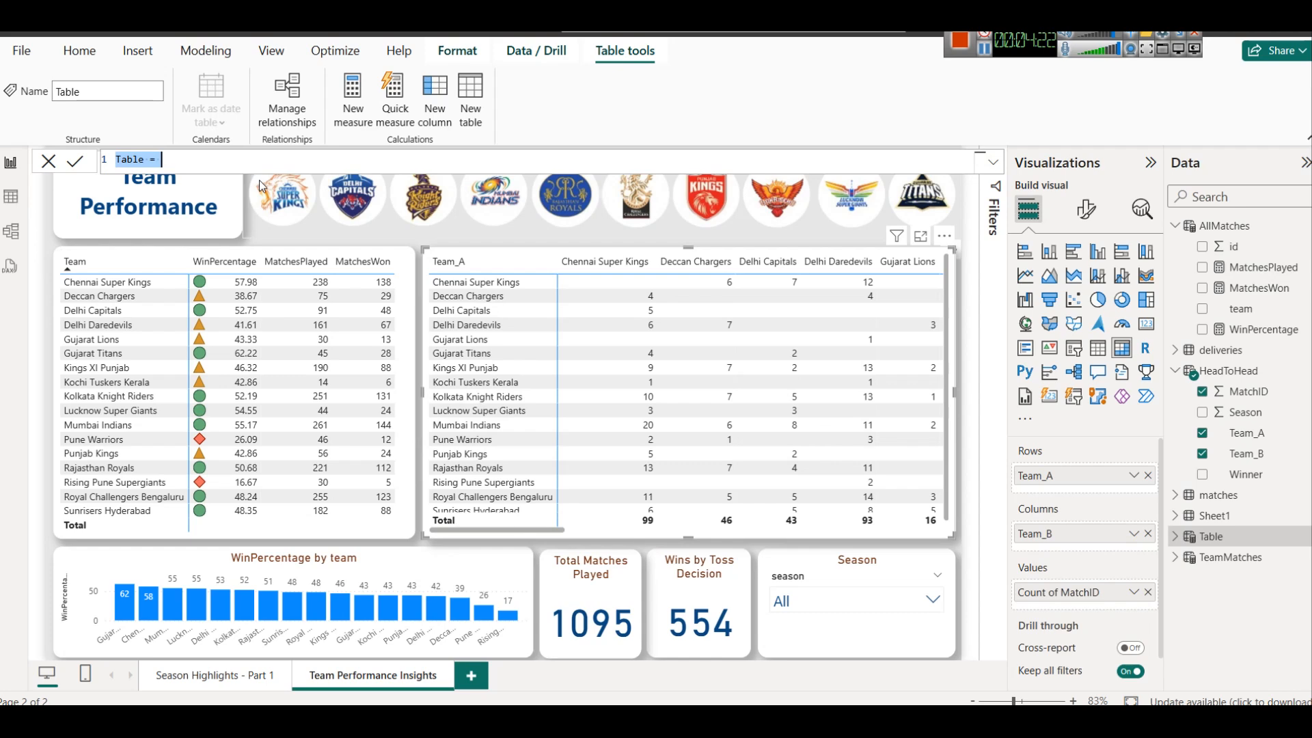
text(HeadToHeadFull = UNION (     SELECTCOLUMNS(         matches,         "MatchID", matches[id],         "Season", matches[season],         "Team", matches[winner],         "Opponent",             IF(matches[team1] = matches[winner], matches[team2], matches[team1]),         "Result", "Win"     ),     SELECTCOLUMNS(         matches,         "MatchID", matches[id],         "Season", matches[season],         "Team",             IF(matches[team1] = matches[winner], matches[team2], matches[team1]),         "Opponent", matches[winner],         "Result", "Loss"     ) ))
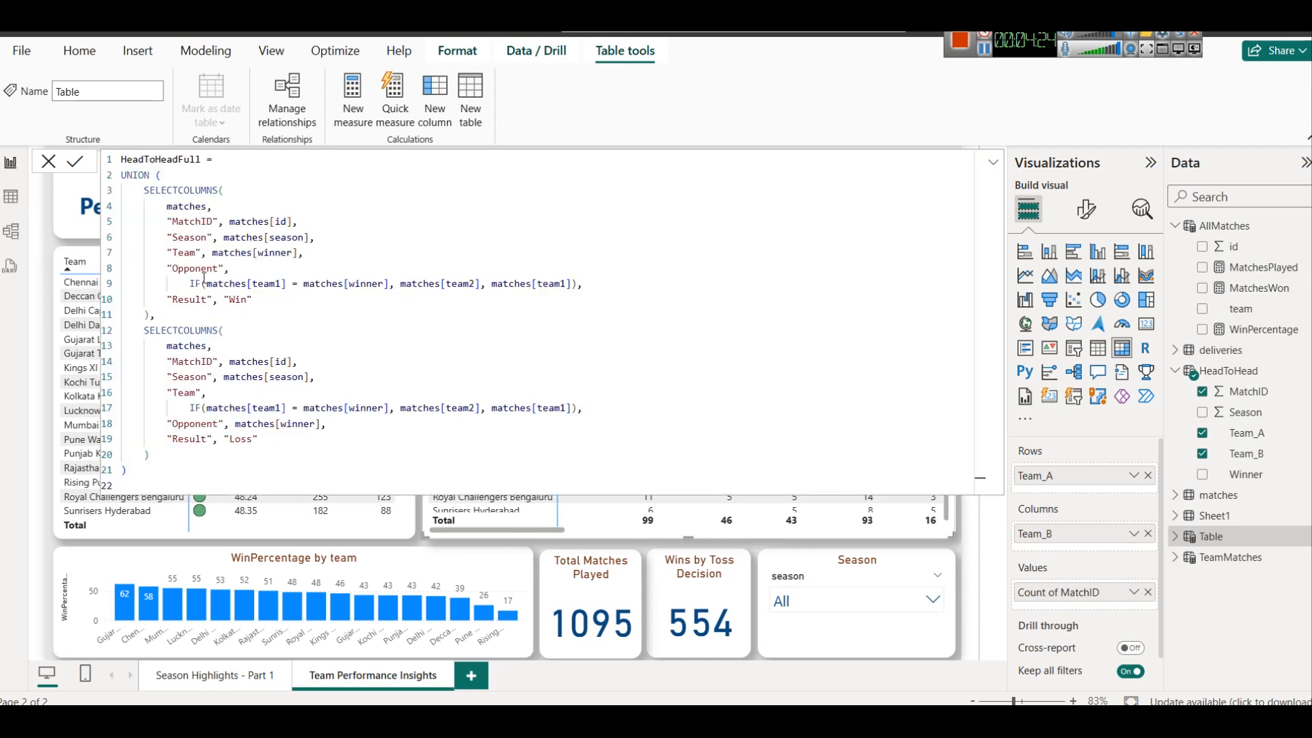
click(171, 181)
key(BackSpace)
text(()
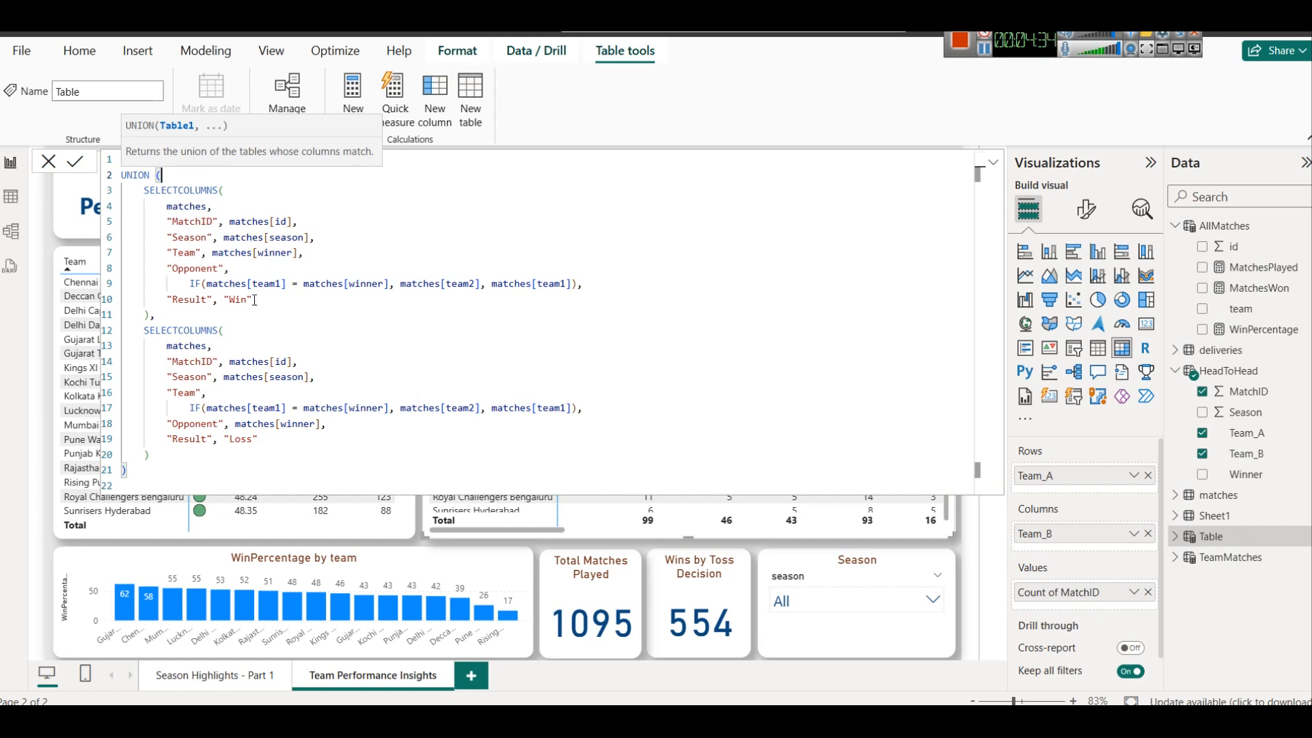
Review how the HeadToHeadFull formula derives Team, Opponent and Result in its win and loss parts
double_click(194, 268)
double_click(183, 253)
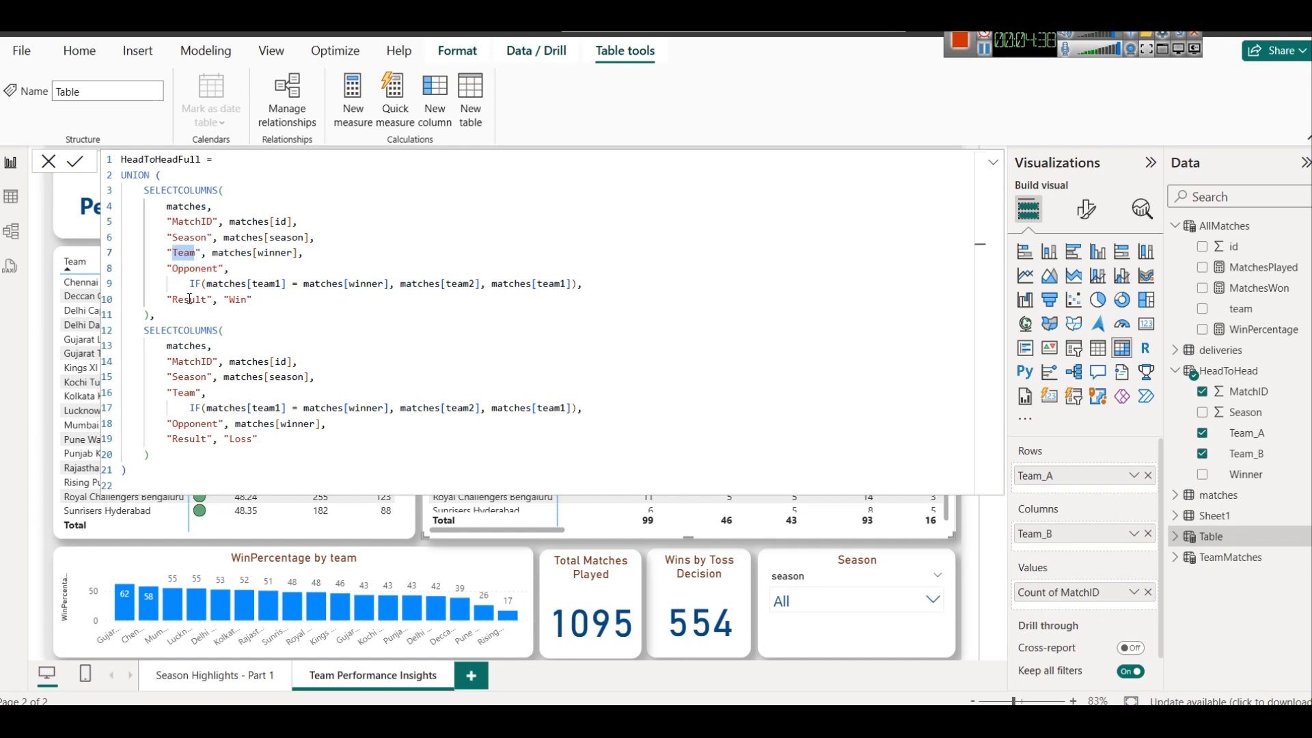
click(199, 207)
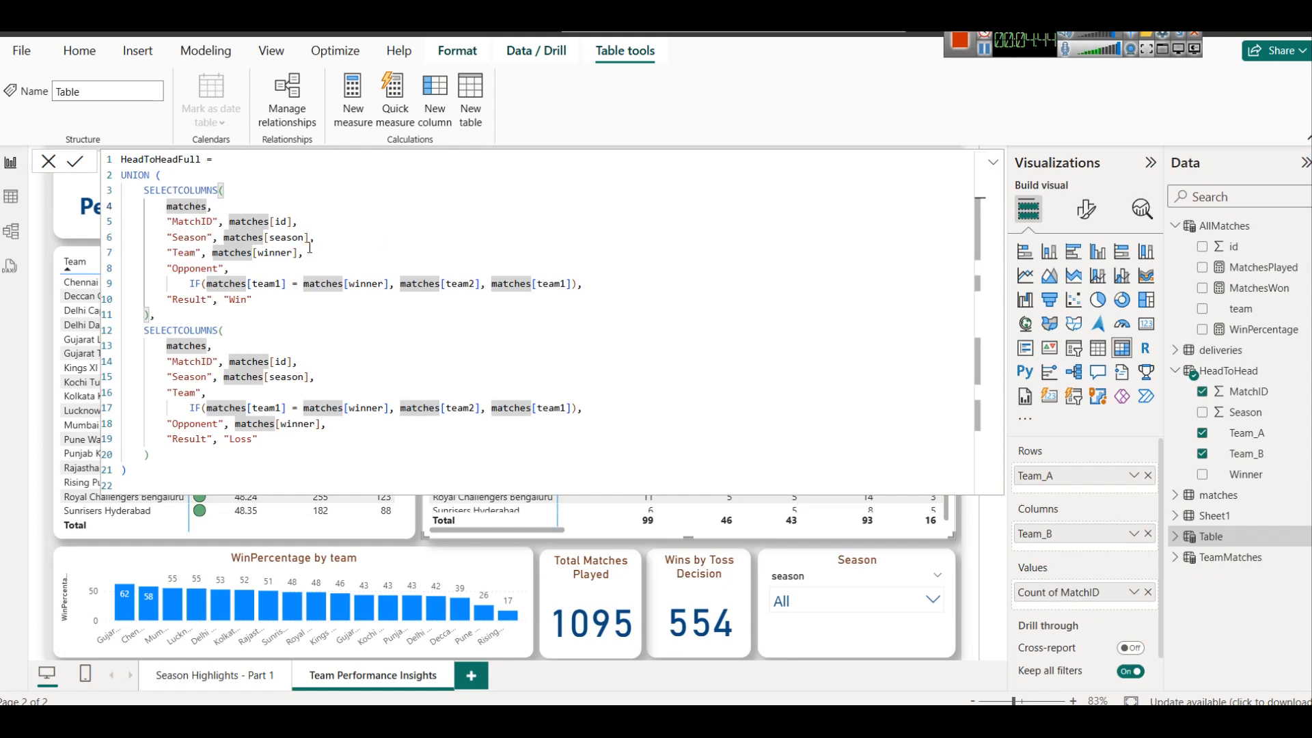
click(196, 274)
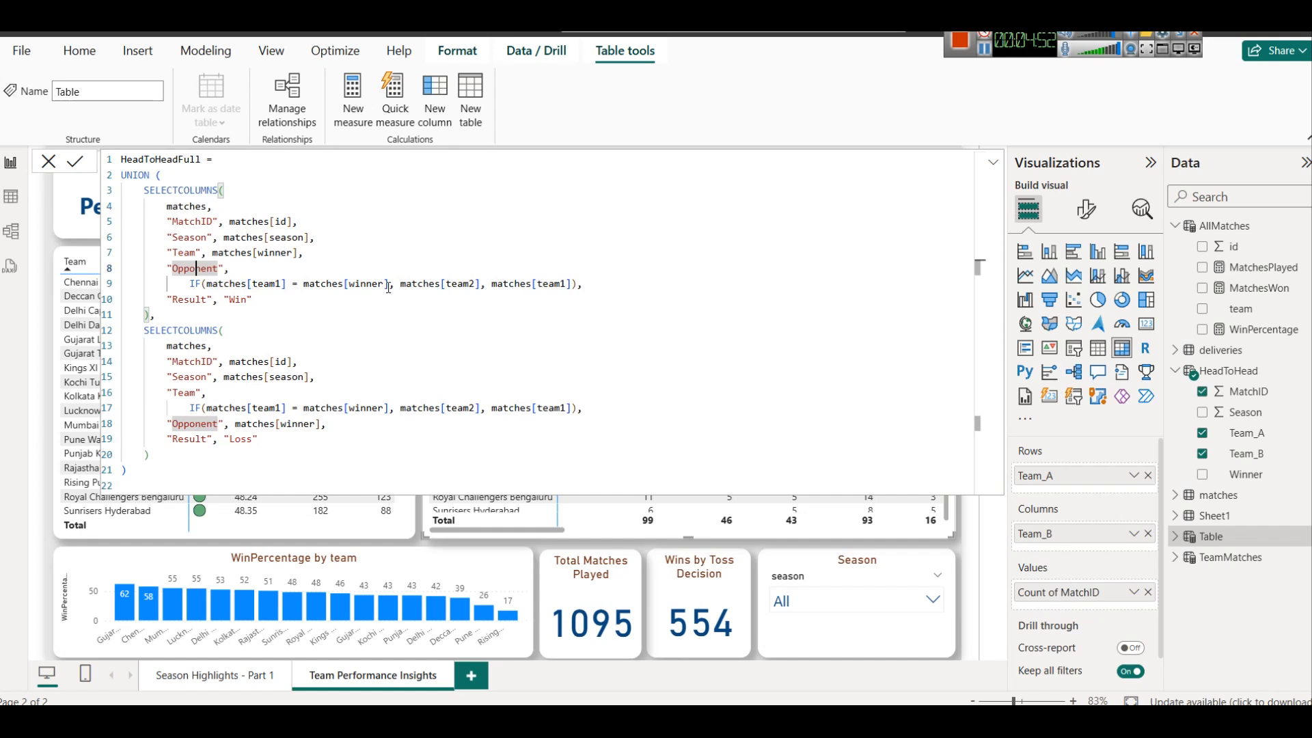
double_click(234, 300)
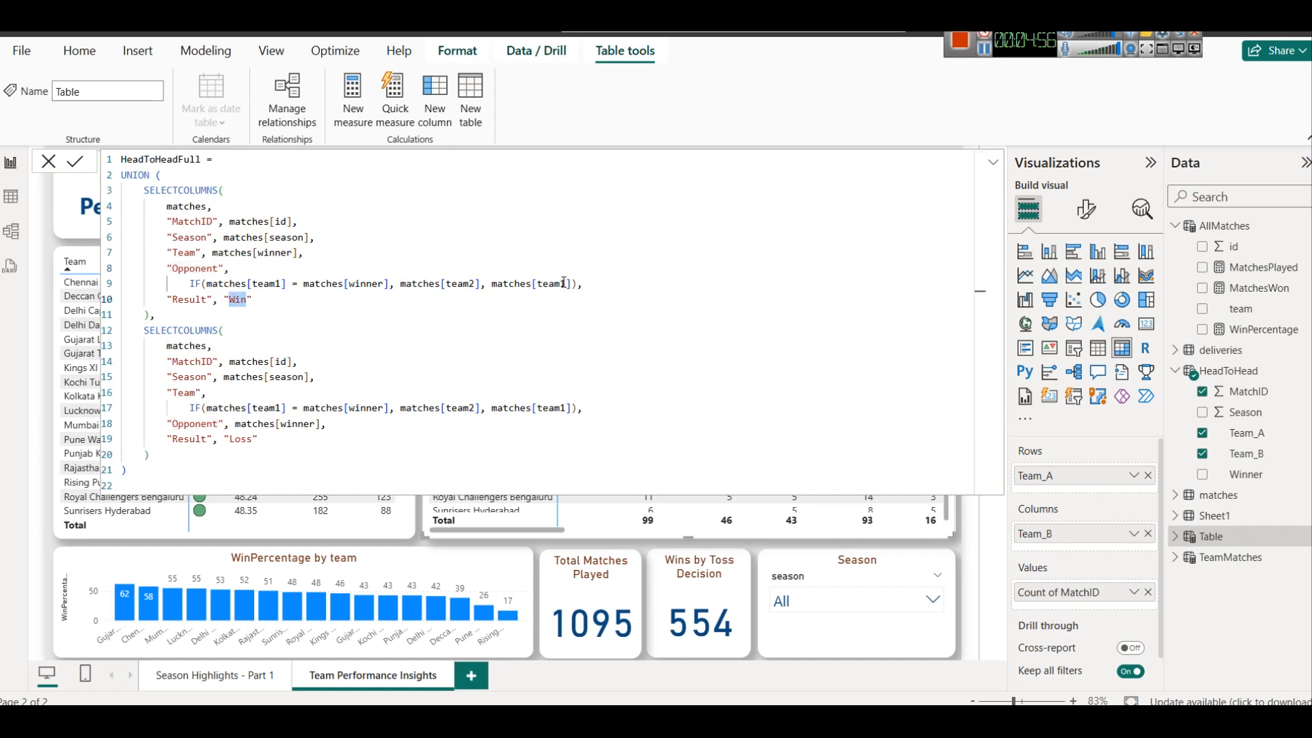
click(258, 409)
click(359, 408)
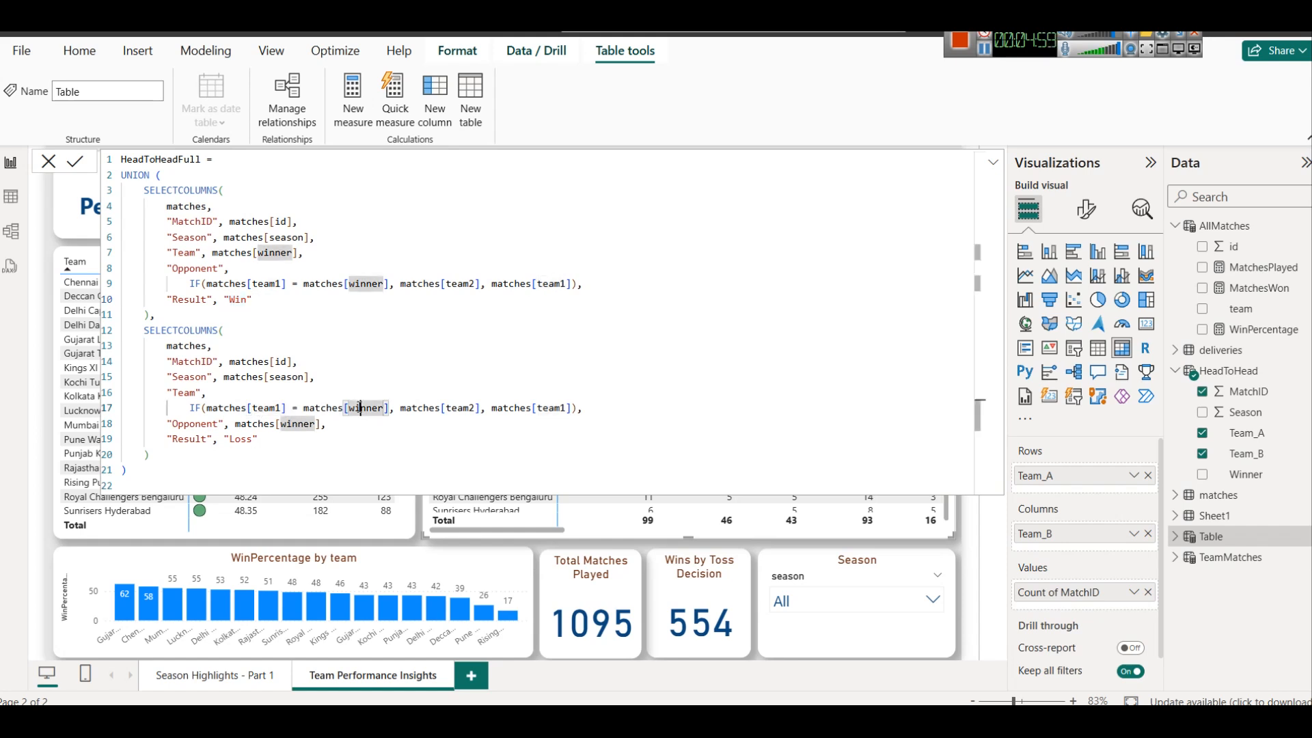
click(436, 408)
double_click(555, 408)
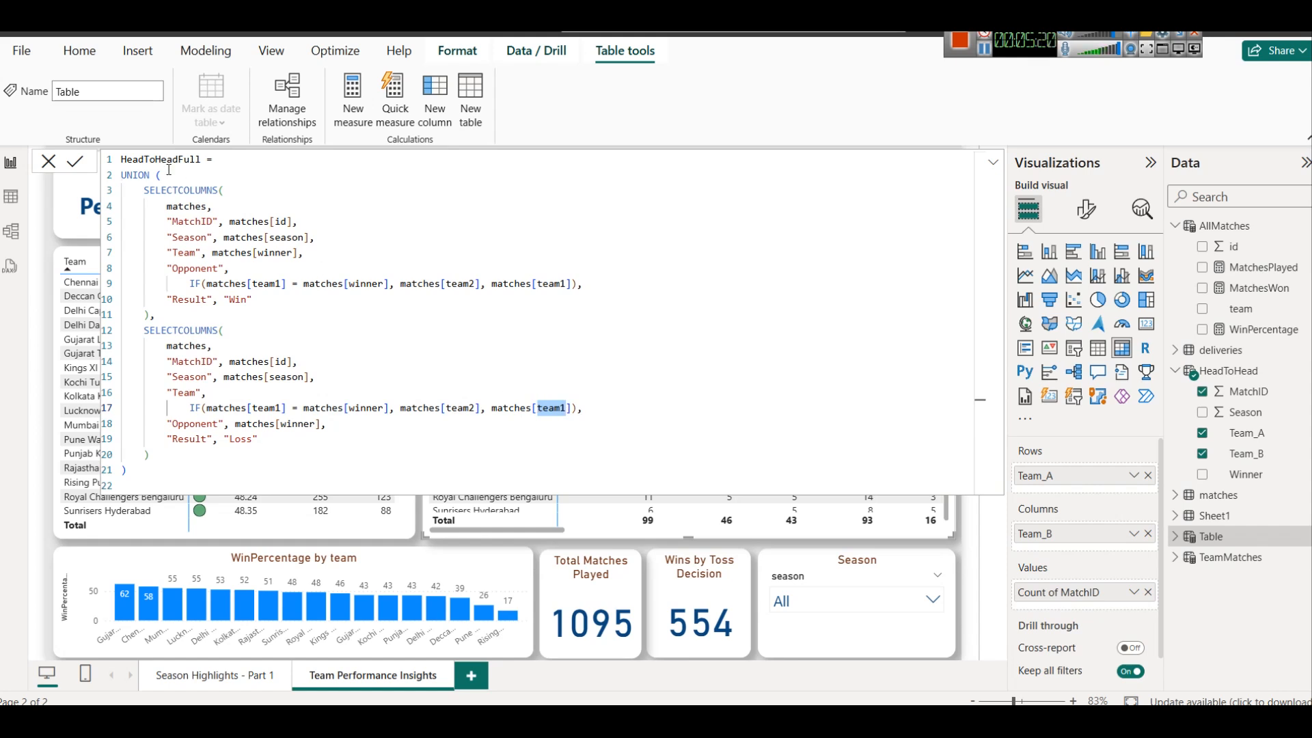
click(239, 186)
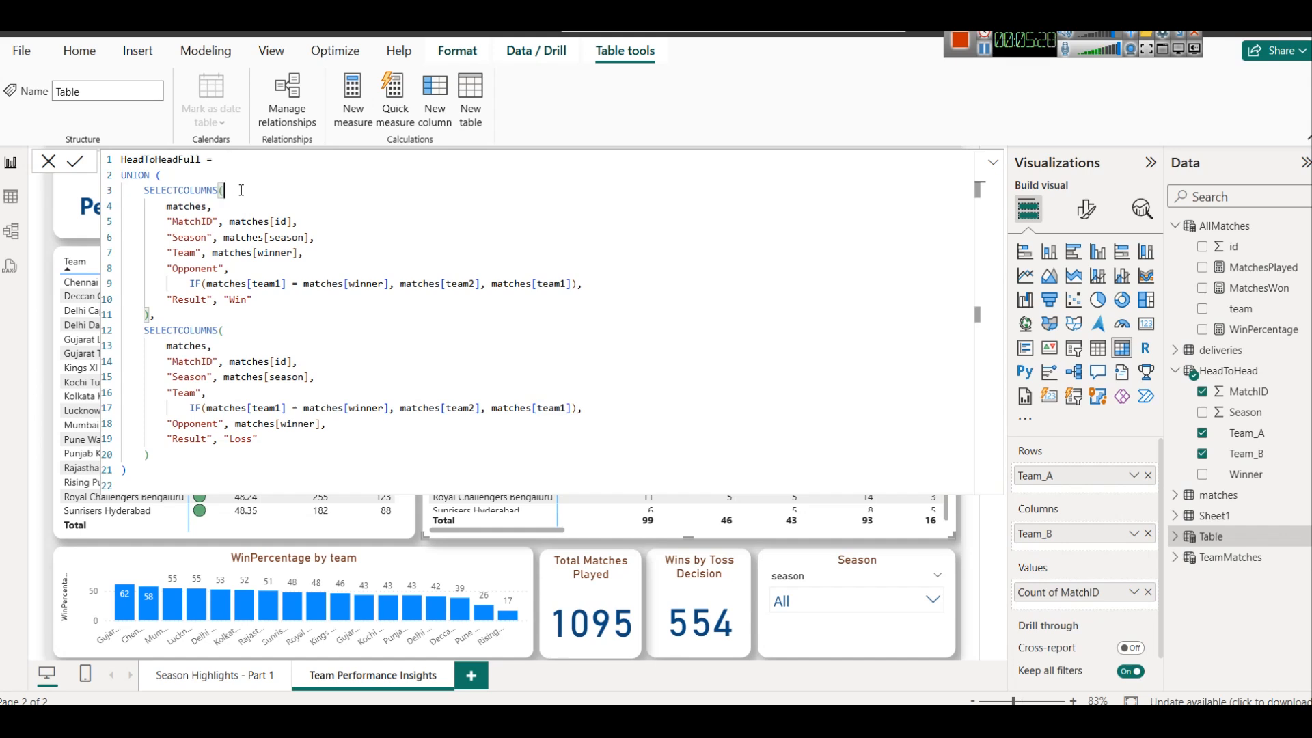
Commit the HeadToHeadFull table and inspect its fields and its Win and Loss rows in the table view
click(73, 164)
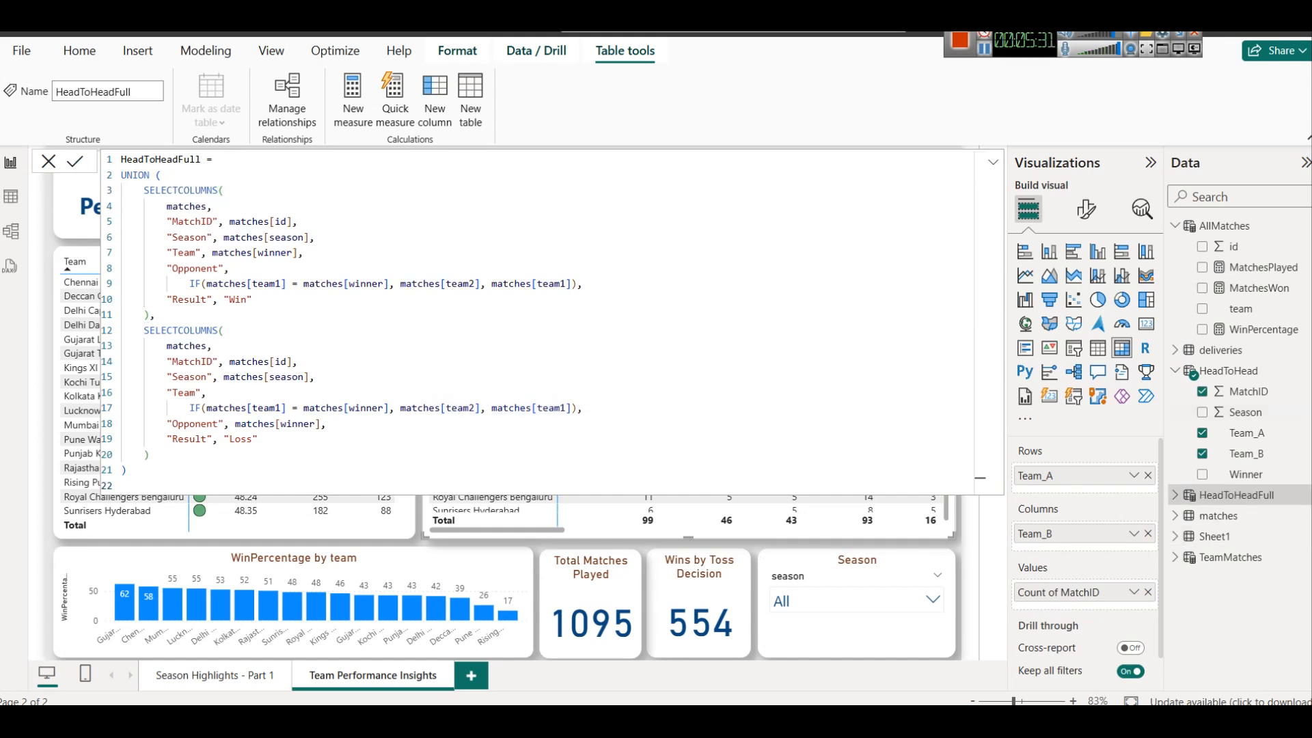
click(1176, 495)
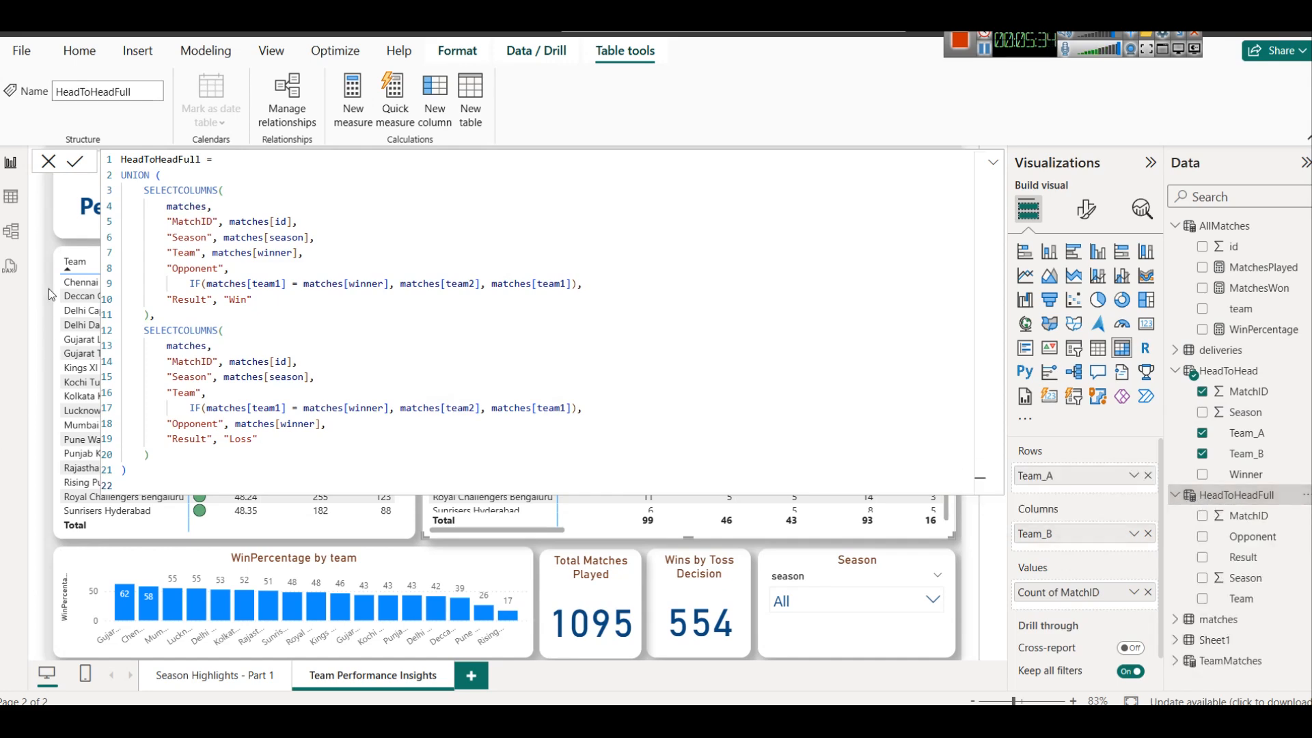
click(16, 212)
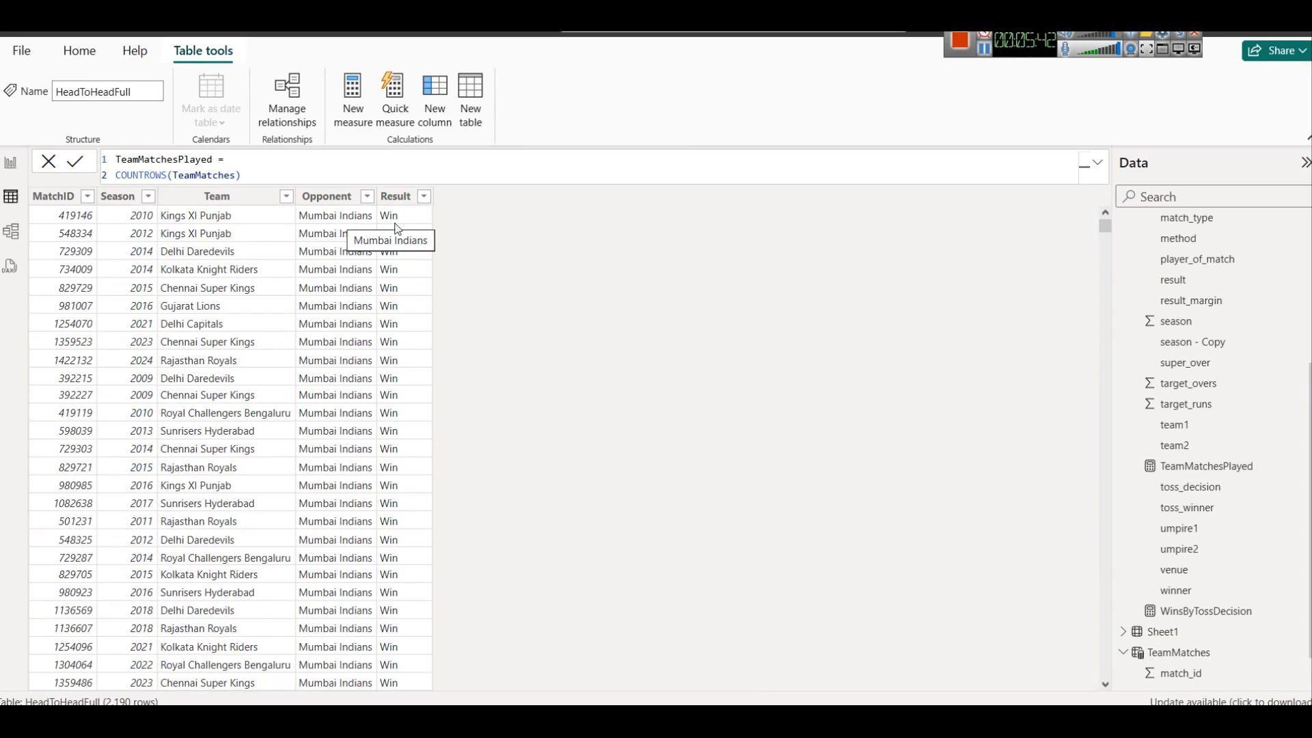
scroll(398, 303, down, 20)
scroll(398, 303, down, 8)
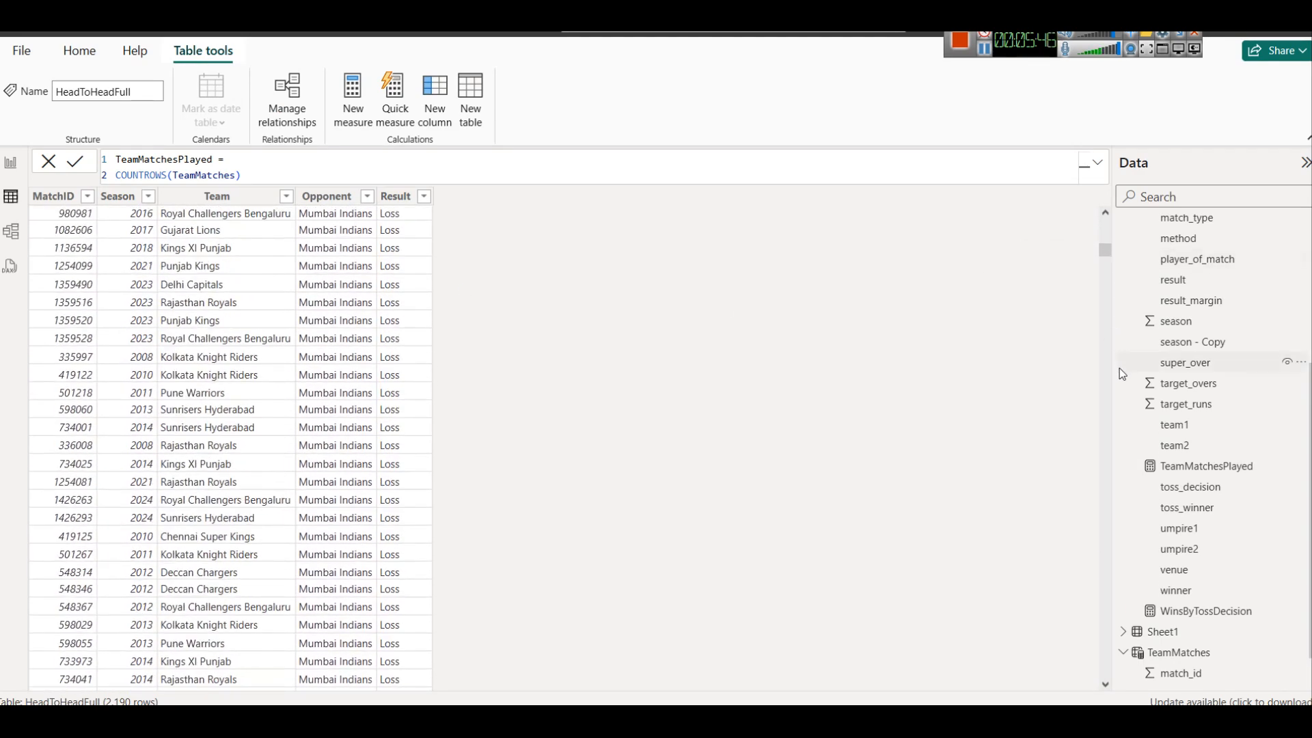
drag(1105, 250, 1106, 193)
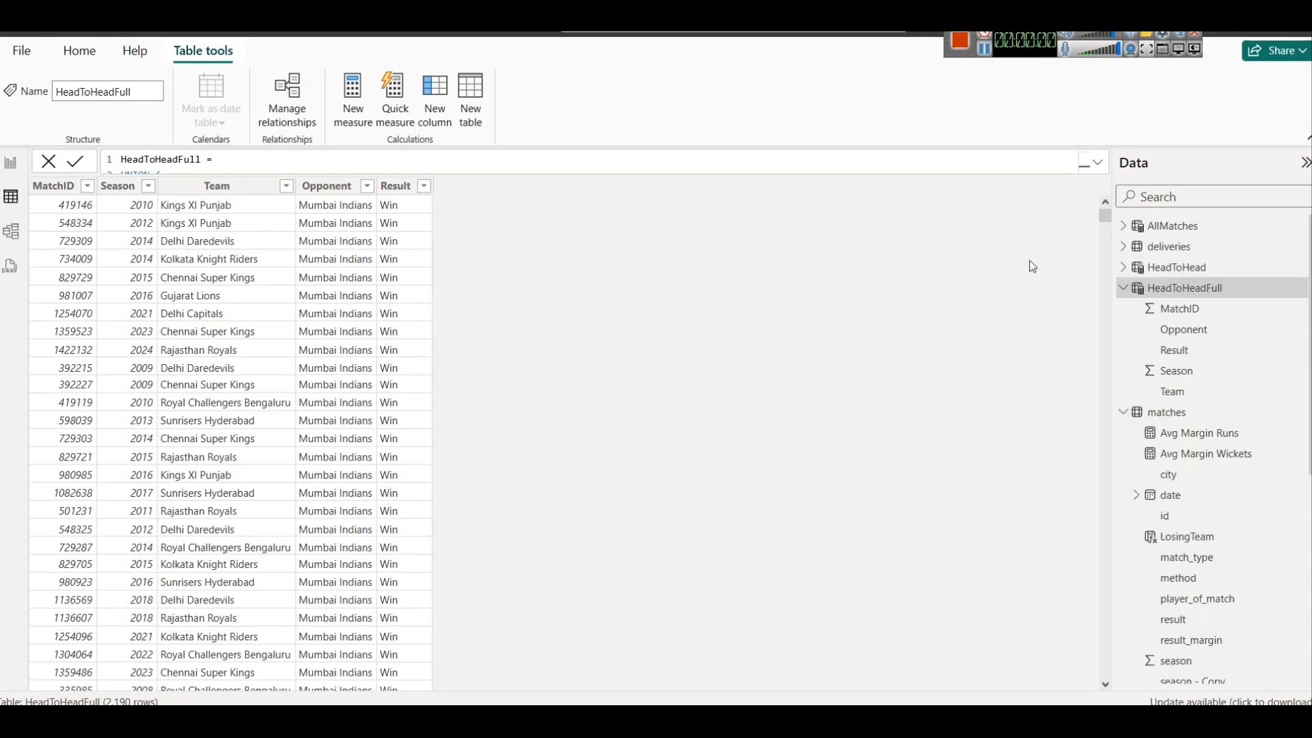
Create a measure Wins in HeadToHeadFull that uses CALCULATE with COUNTROWS(HeadToHeadFull) where Result = "Win"
right_click(1169, 287)
click(1074, 294)
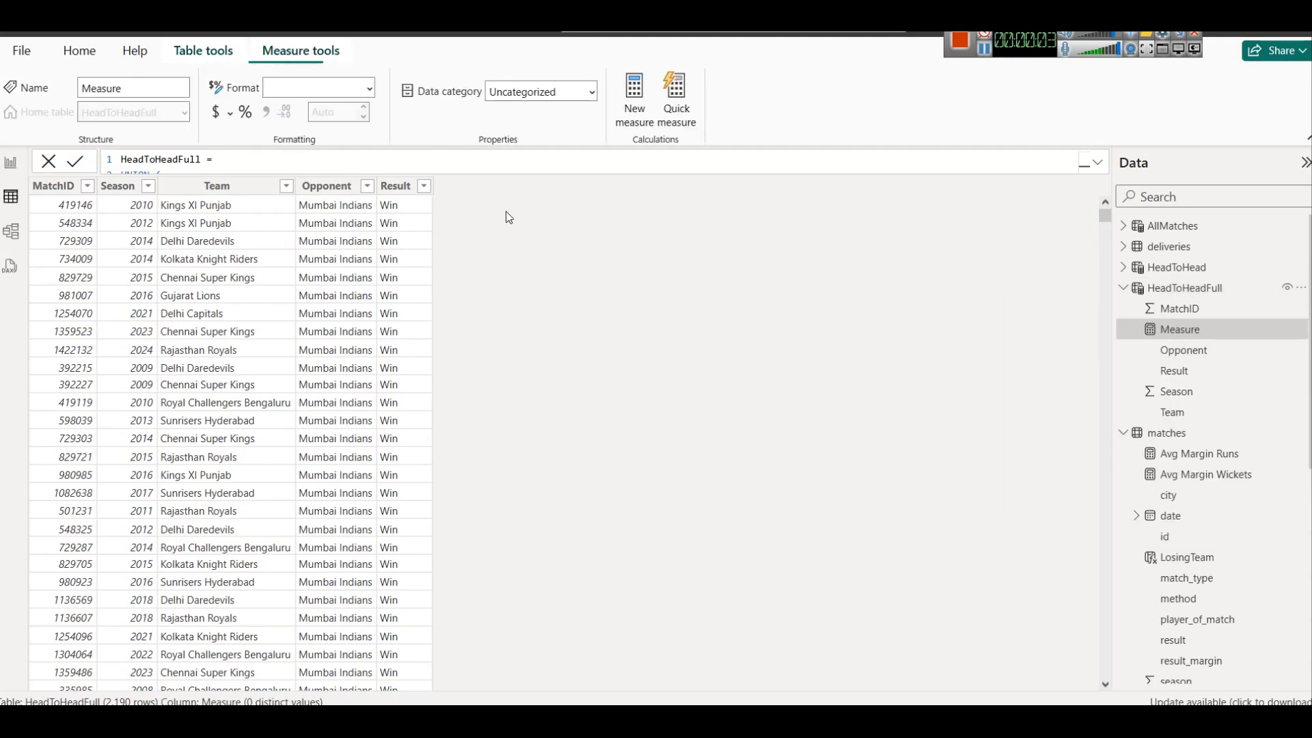
text(Wins = CALCULATE (     COUNTROWS(HeadToHeadFull),     HeadToHeadFull[Result] = "Win" ))
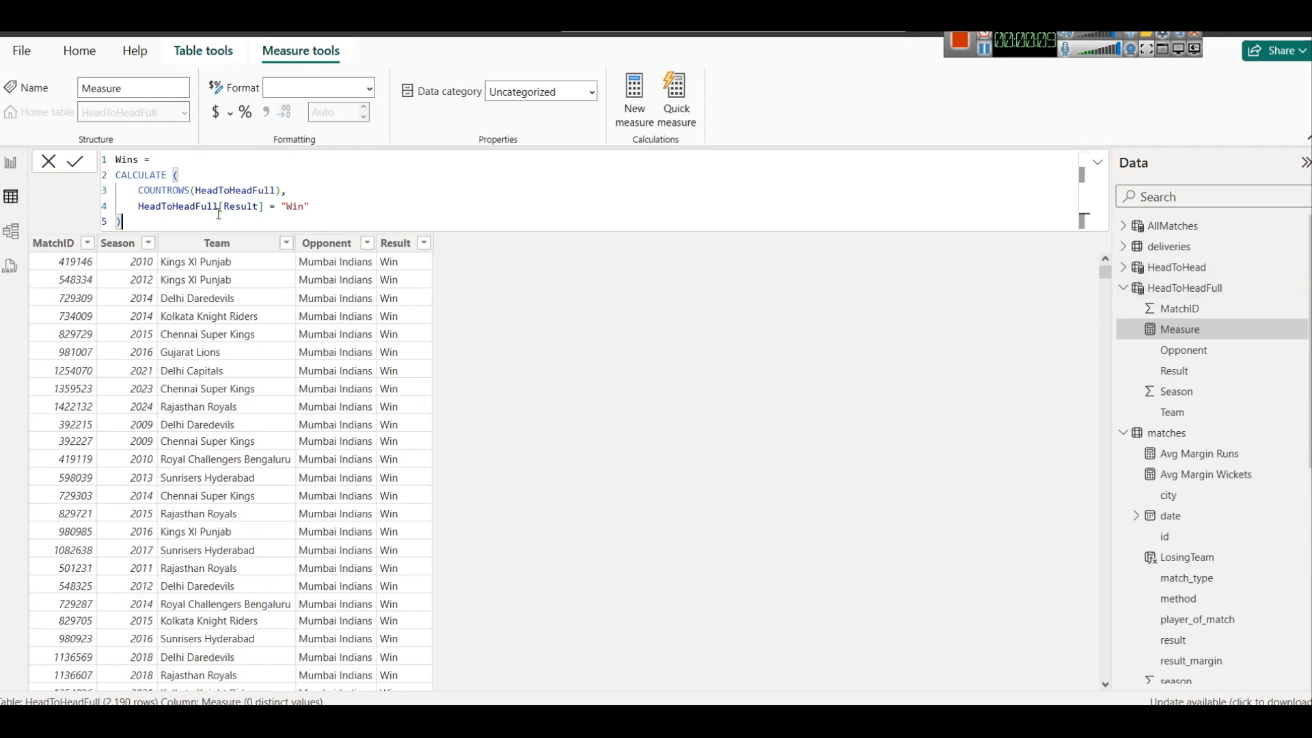
click(76, 164)
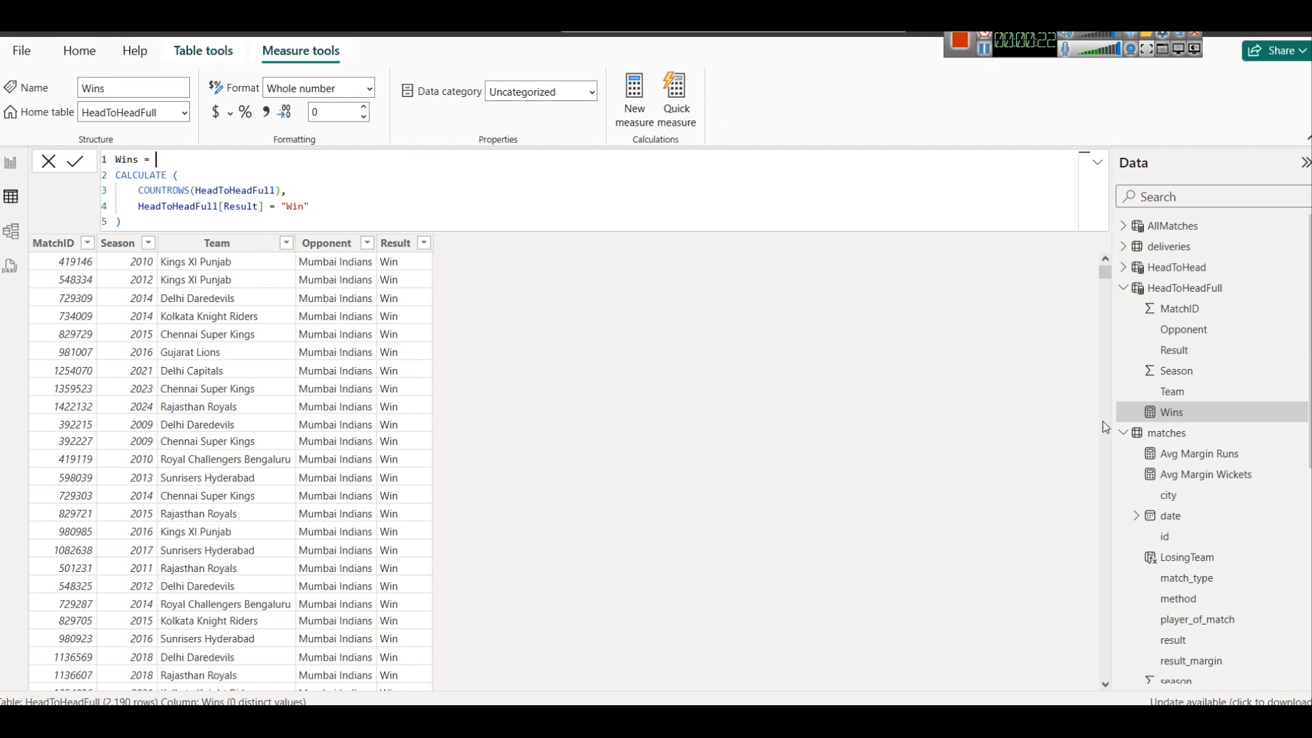
Create a calculated column Losses in HeadToHeadFull that uses CALCULATE with COUNTROWS(HeadToHeadFull) where Result = "Loss"
right_click(1179, 290)
key(Escape)
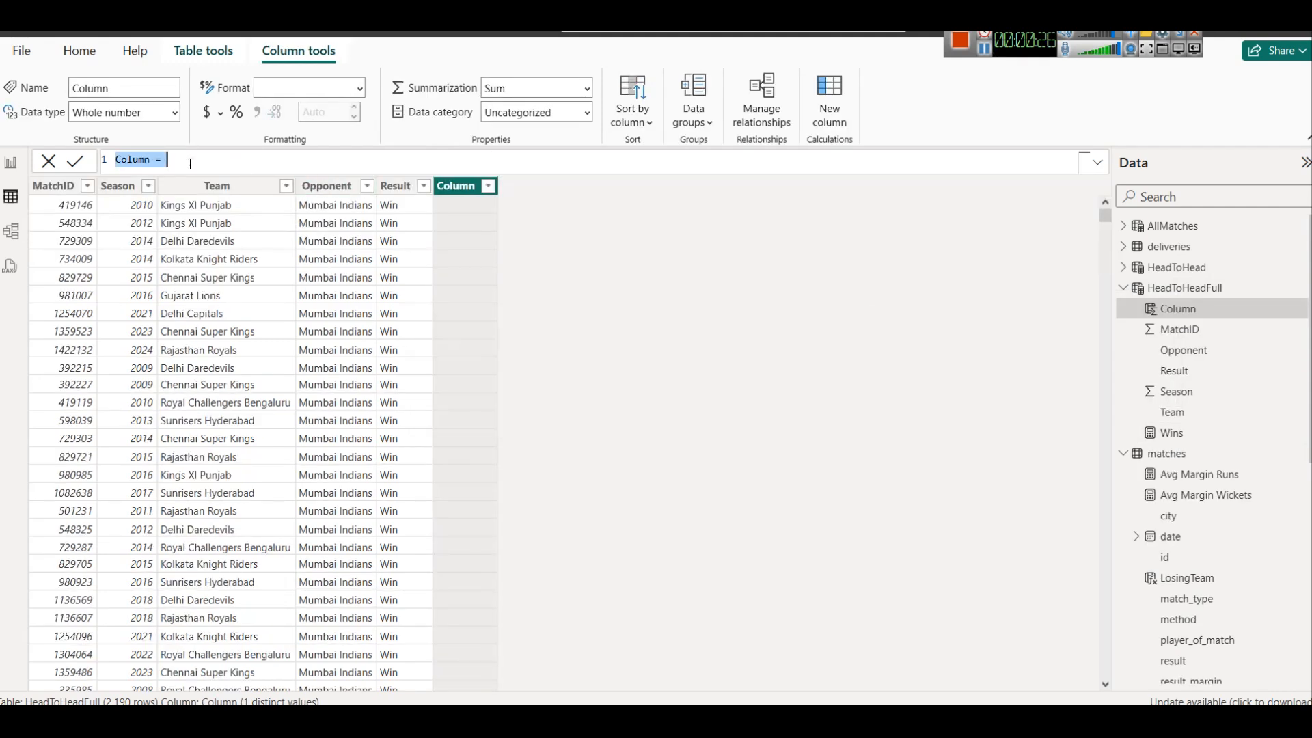
text(Losses = CALCULATE (     COUNTROWS(HeadToHeadFull),     HeadToHeadFull[Result] = "Loss" ))
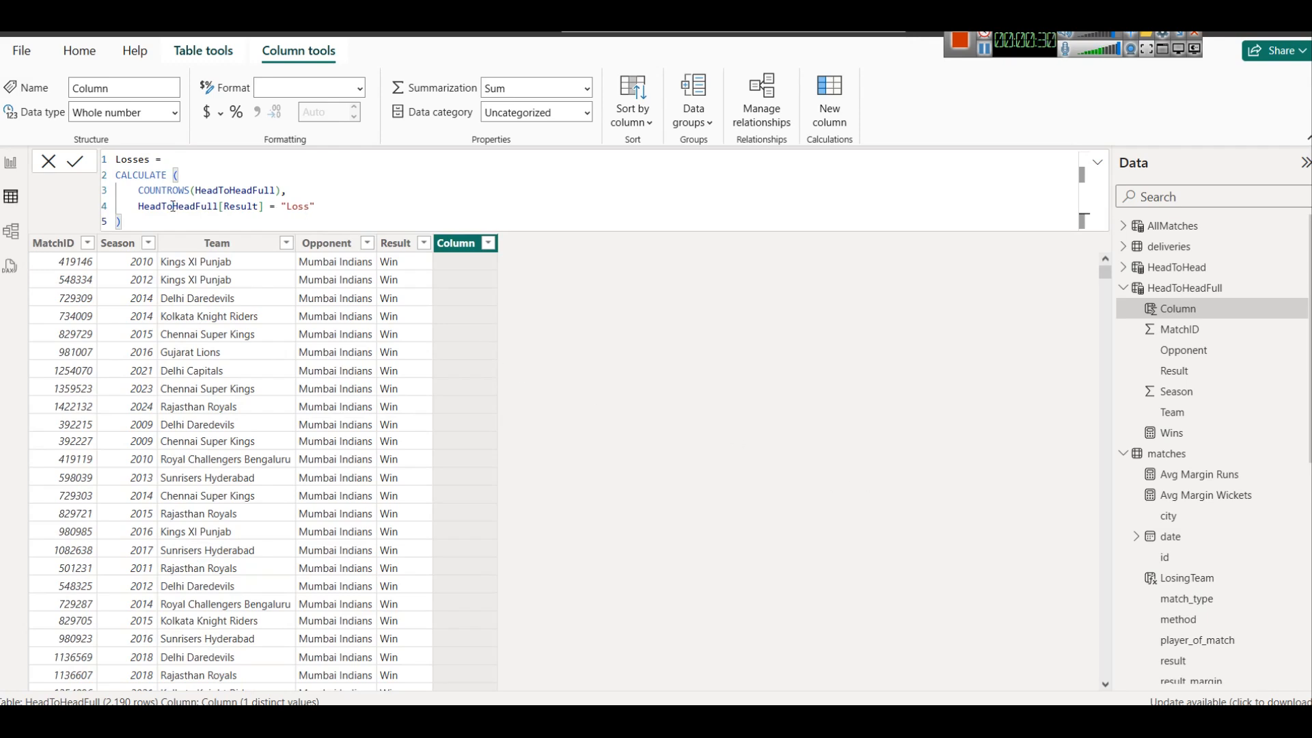
click(76, 161)
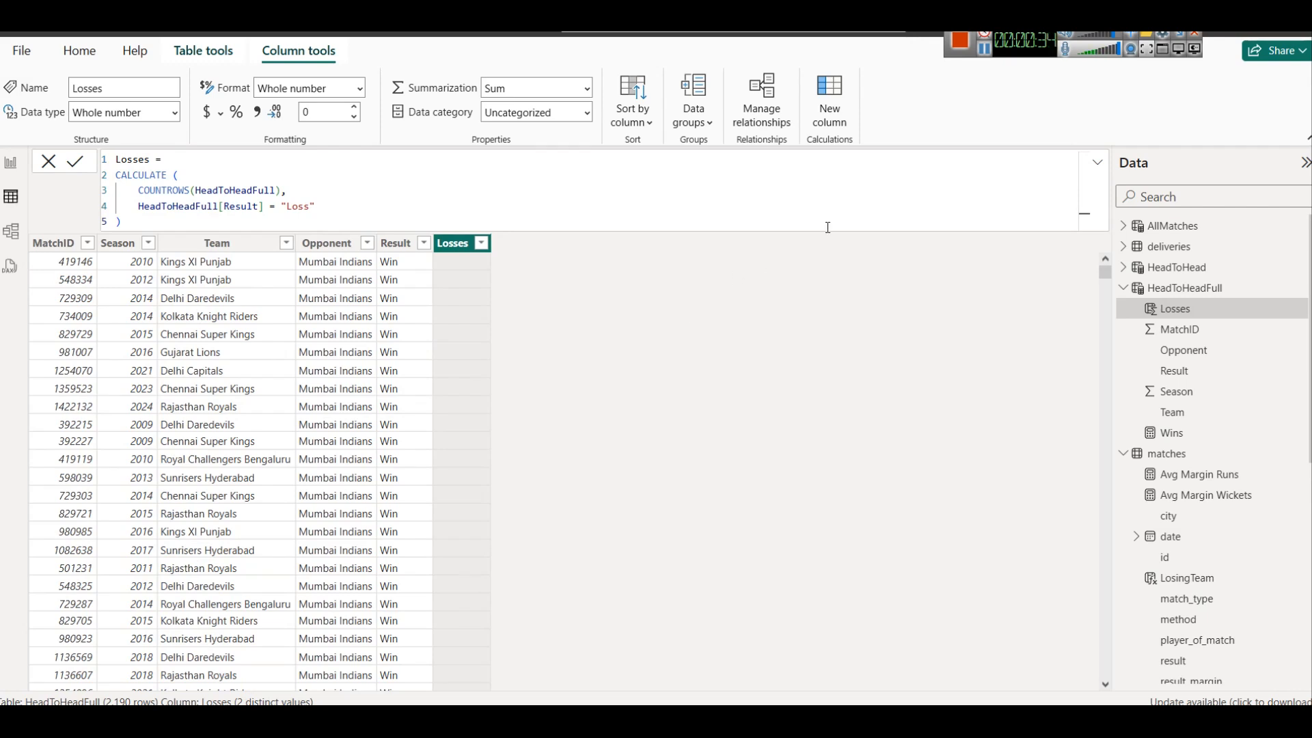
Delete the calculated column Losses from the HeadToHeadFull table
click(1298, 311)
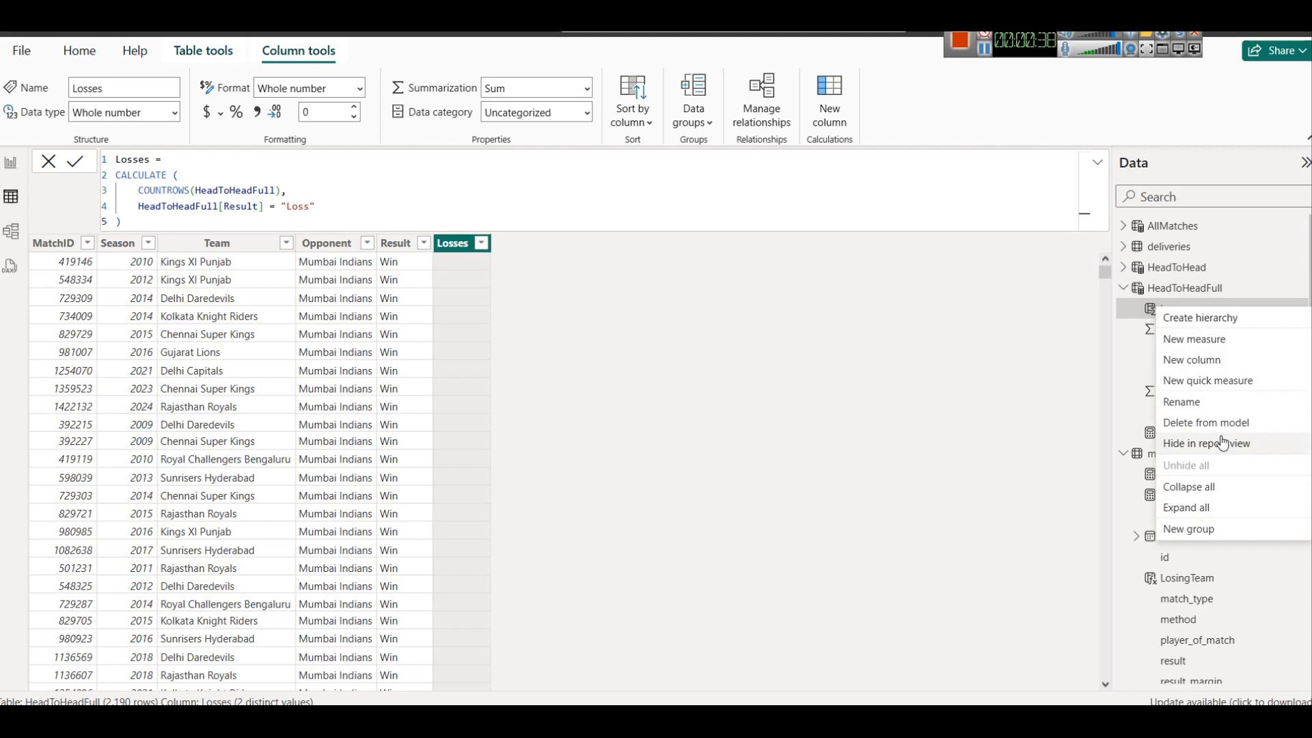
click(1206, 424)
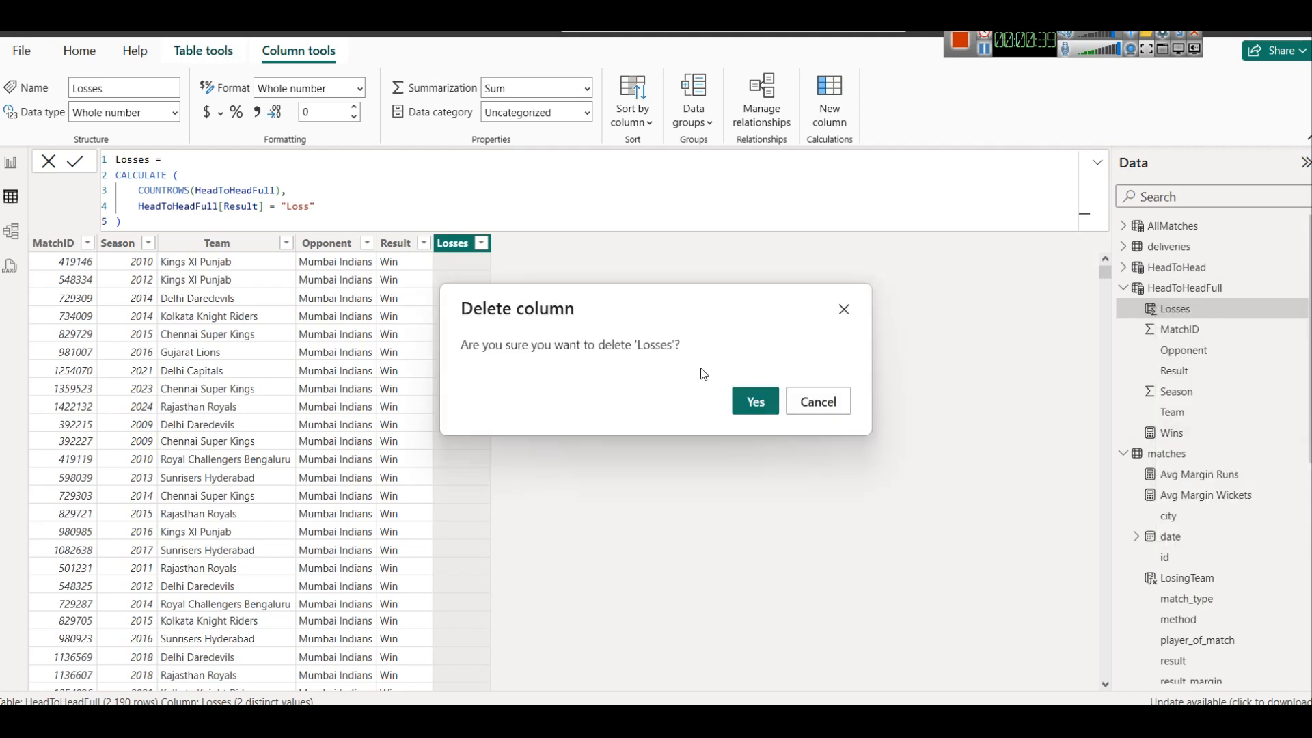
click(750, 401)
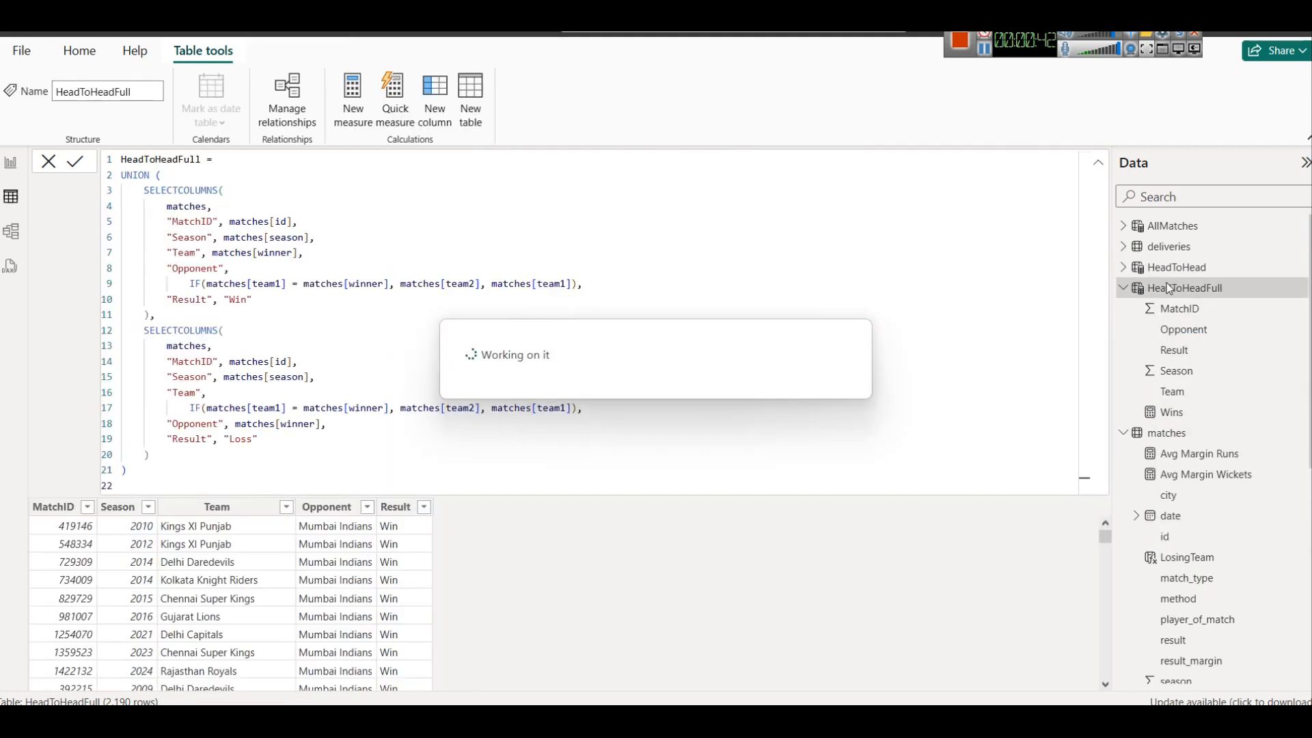
Create a measure Losses in HeadToHeadFull that uses CALCULATE with COUNTROWS(HeadToHeadFull) where HeadToHeadFull[Result] = "Loss"
right_click(1168, 287)
click(1092, 299)
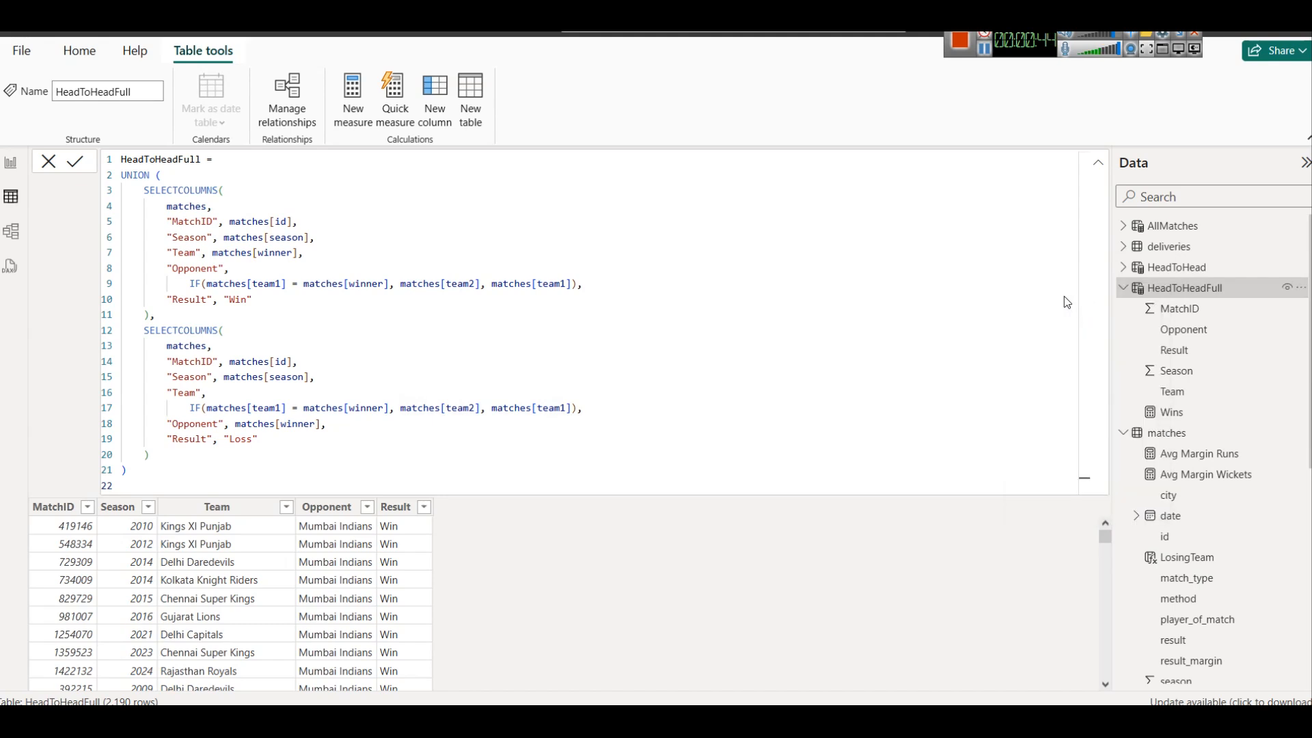
text(Losses = CALCULATE (     COUNTROWS(HeadToHeadFull),     HeadToHeadFull[Result] = "Loss" ))
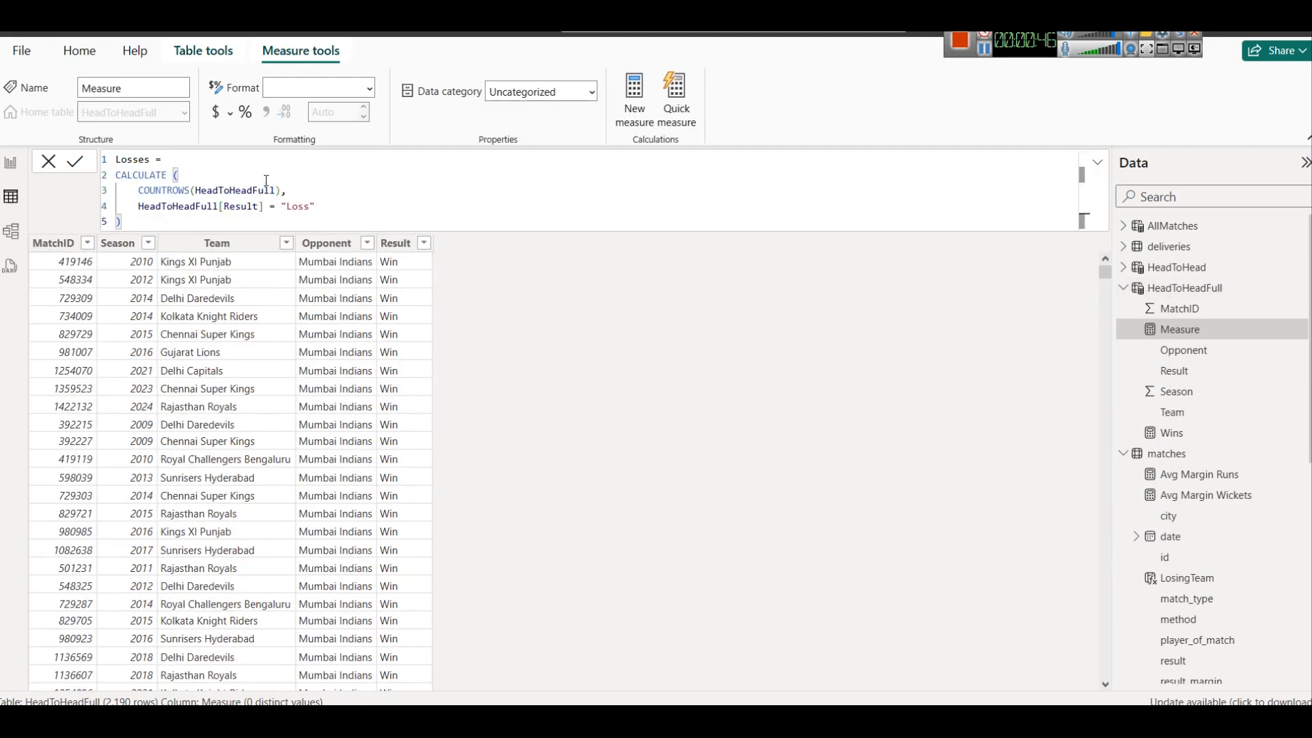
click(75, 164)
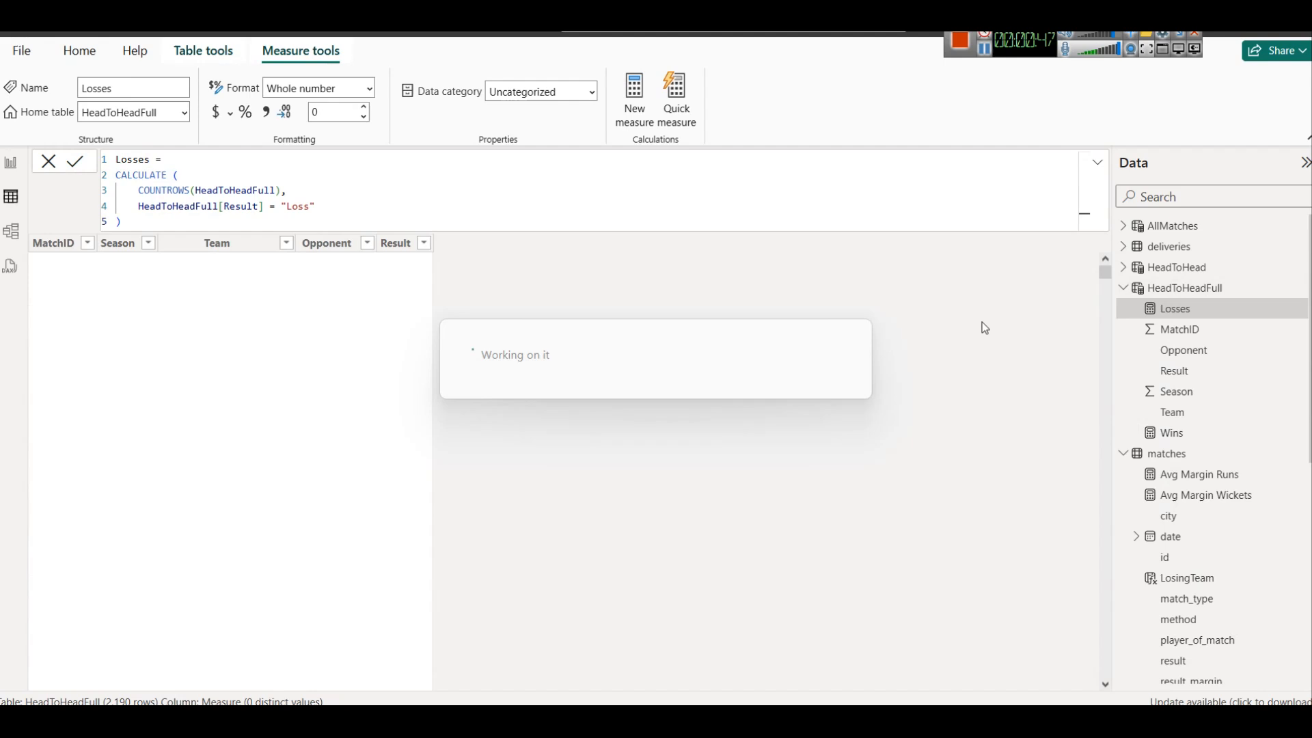
On the Team Performance Insights page, replace the matrix's Team_A rows with Team and its Team_B columns with Opponent from HeadToHeadFull
click(984, 47)
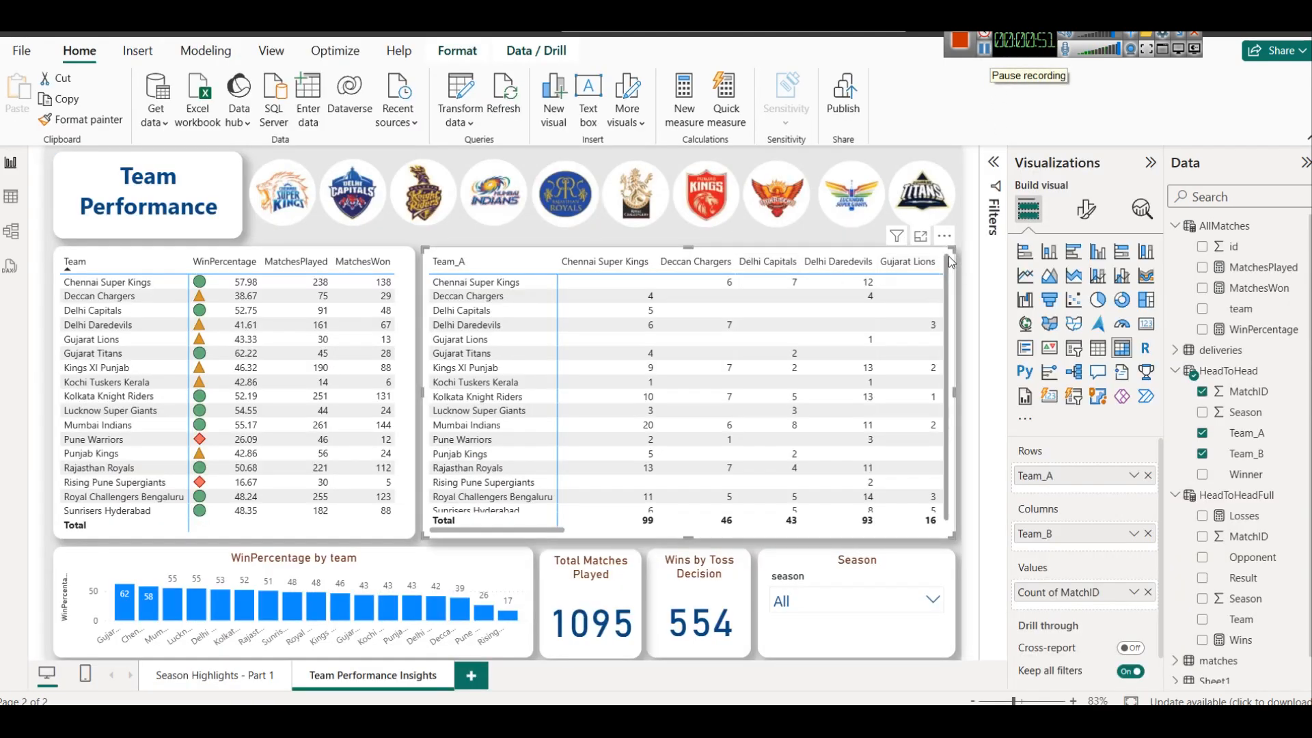
click(1148, 477)
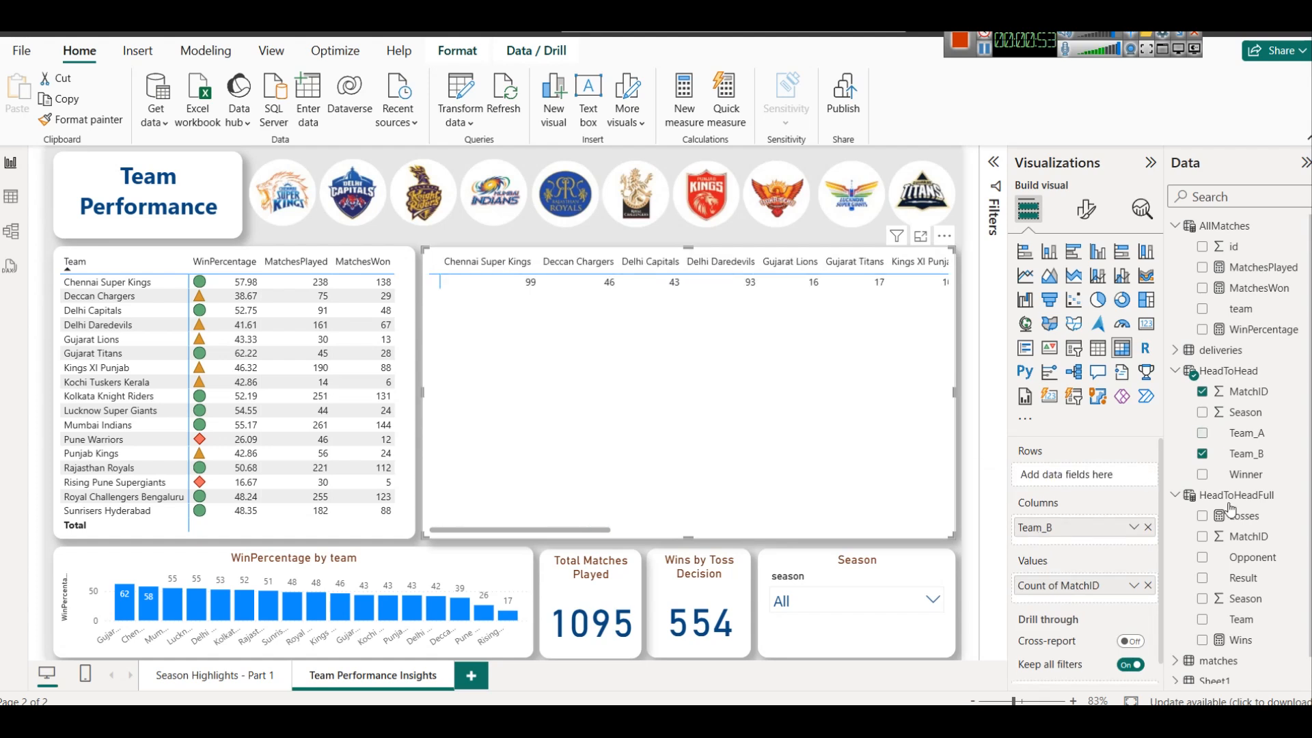
drag(1240, 619, 1084, 477)
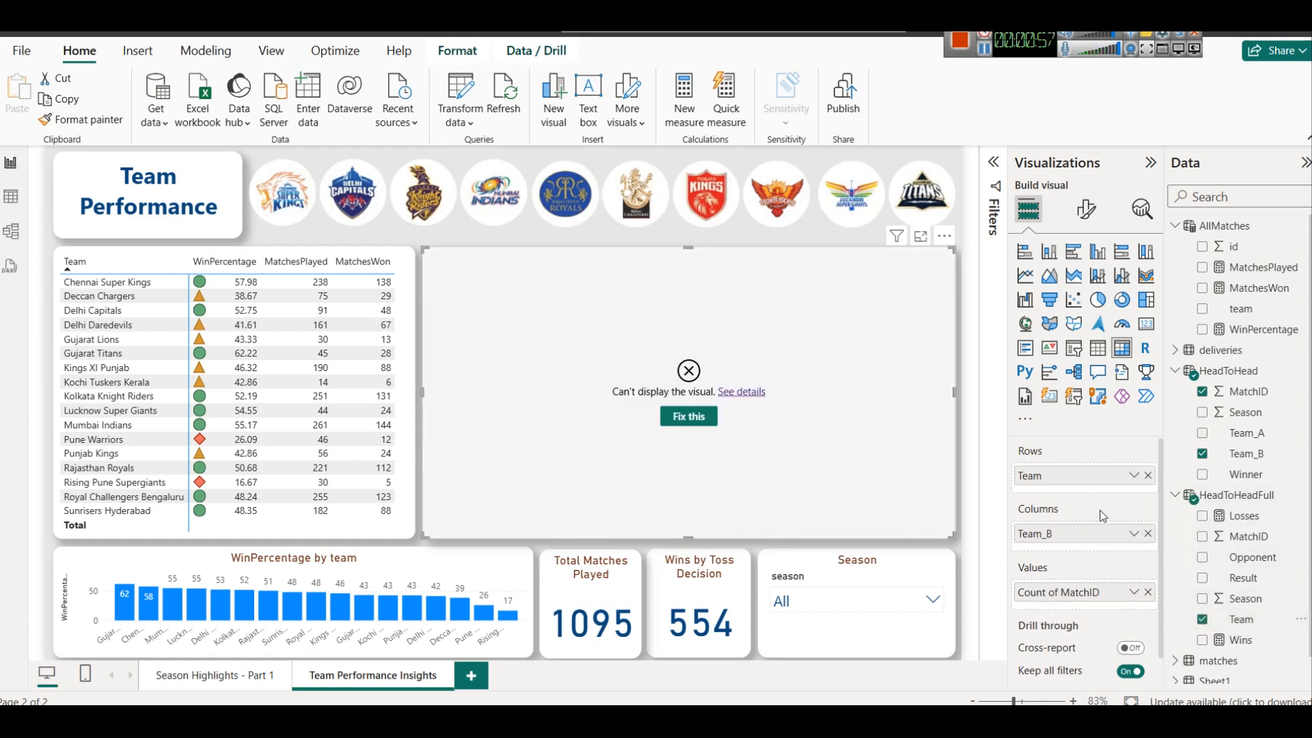
click(1148, 533)
drag(1252, 557, 1077, 528)
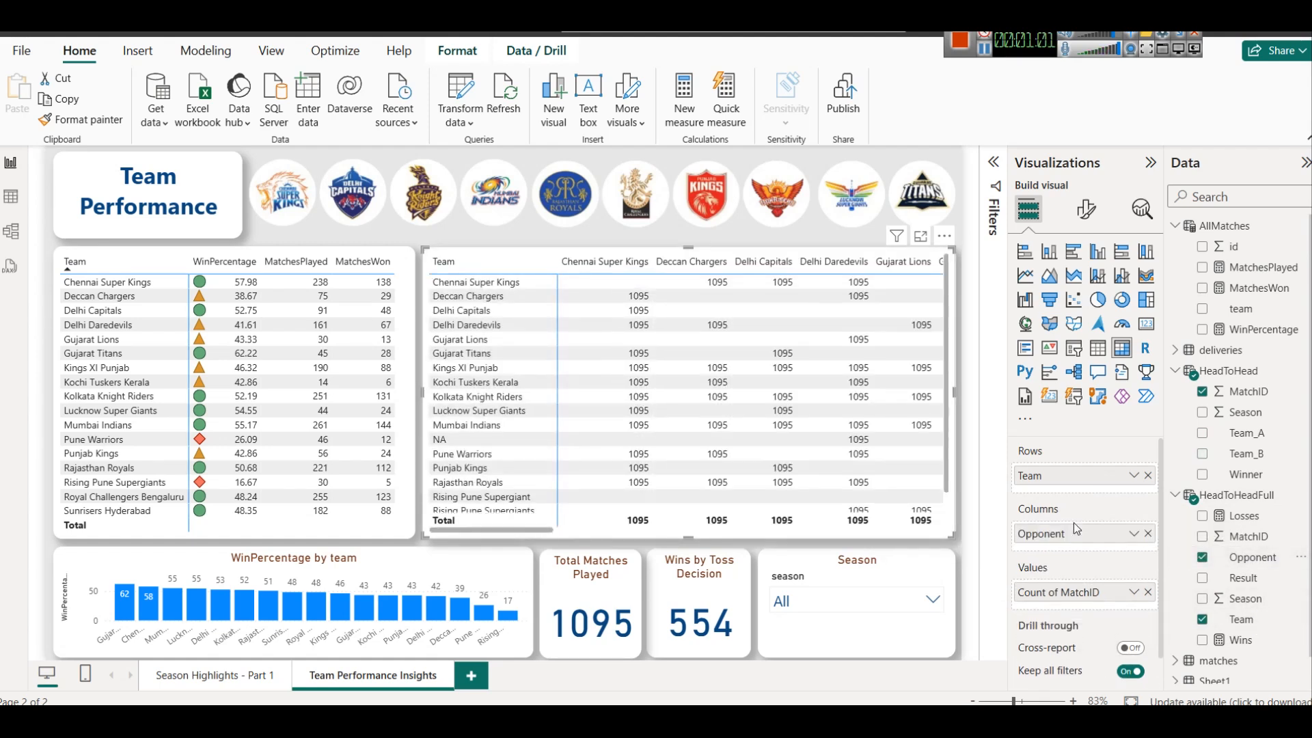
Replace the matrix's Count of MatchID value with the HeadToHeadFull measures Wins and Losses
click(1148, 592)
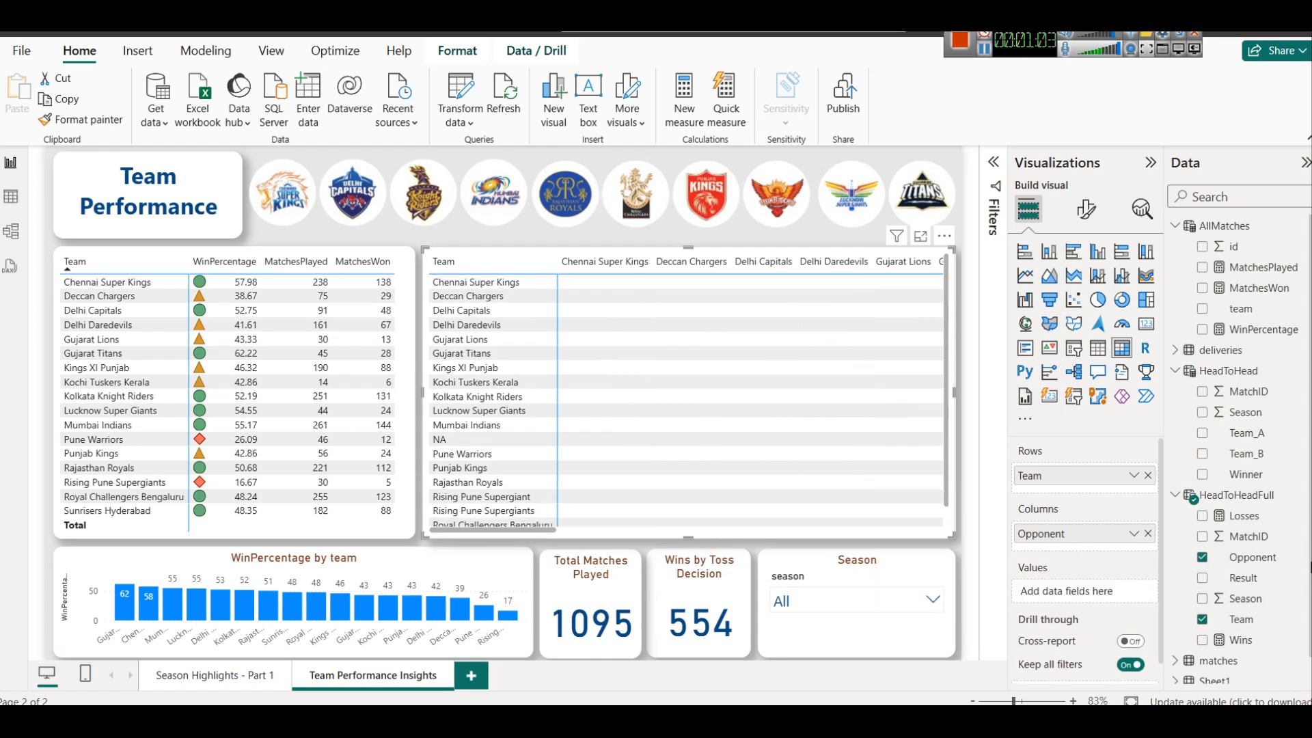
mouse_move(1239, 478)
mouse_down()
mouse_move(1094, 584)
mouse_move(1243, 487)
mouse_up()
drag(1239, 643, 1038, 592)
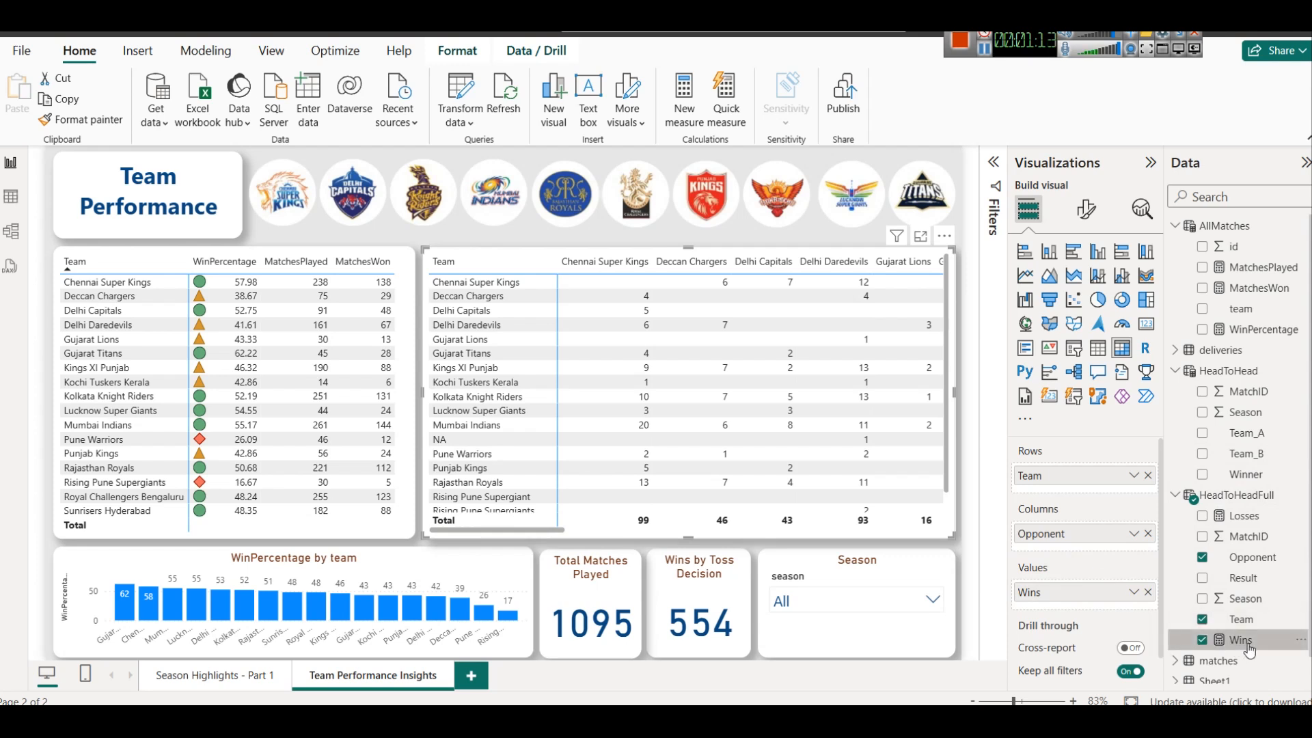
drag(1244, 516, 1146, 608)
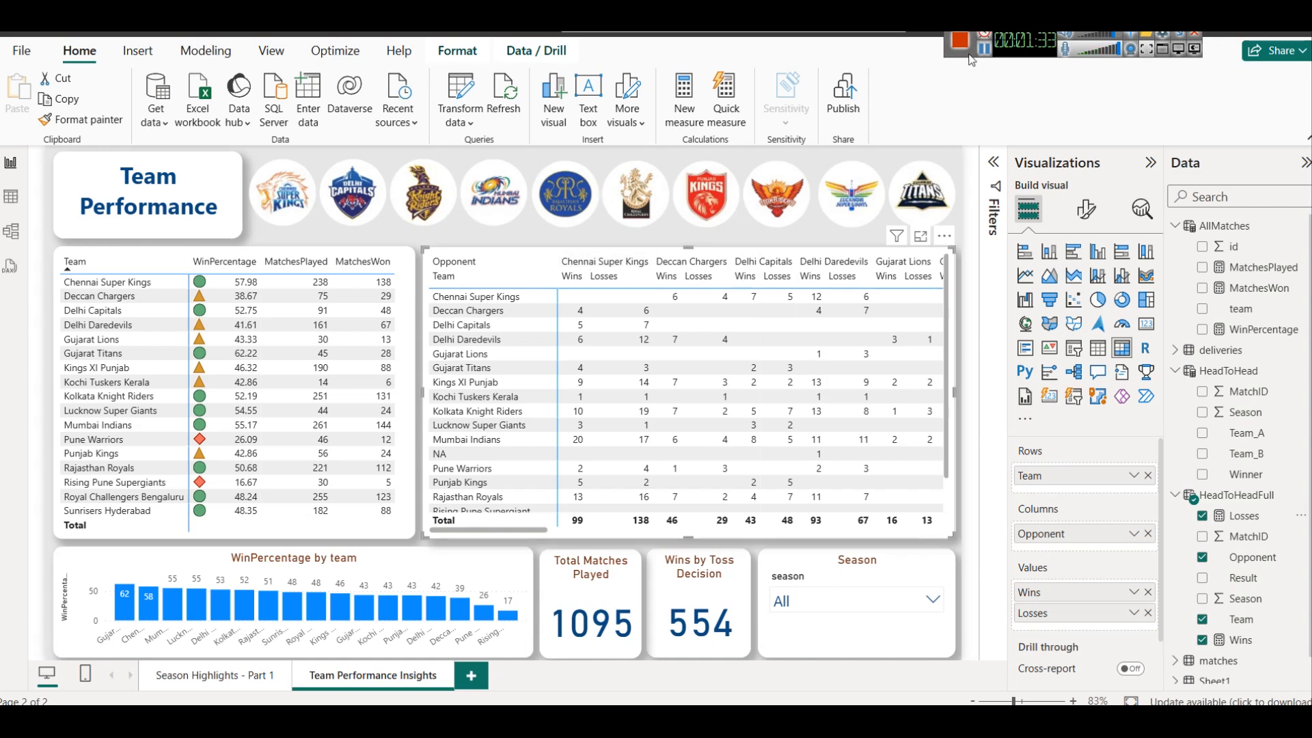
Turn off both the column subtotals and the row subtotals of the head-to-head matrix
click(1087, 209)
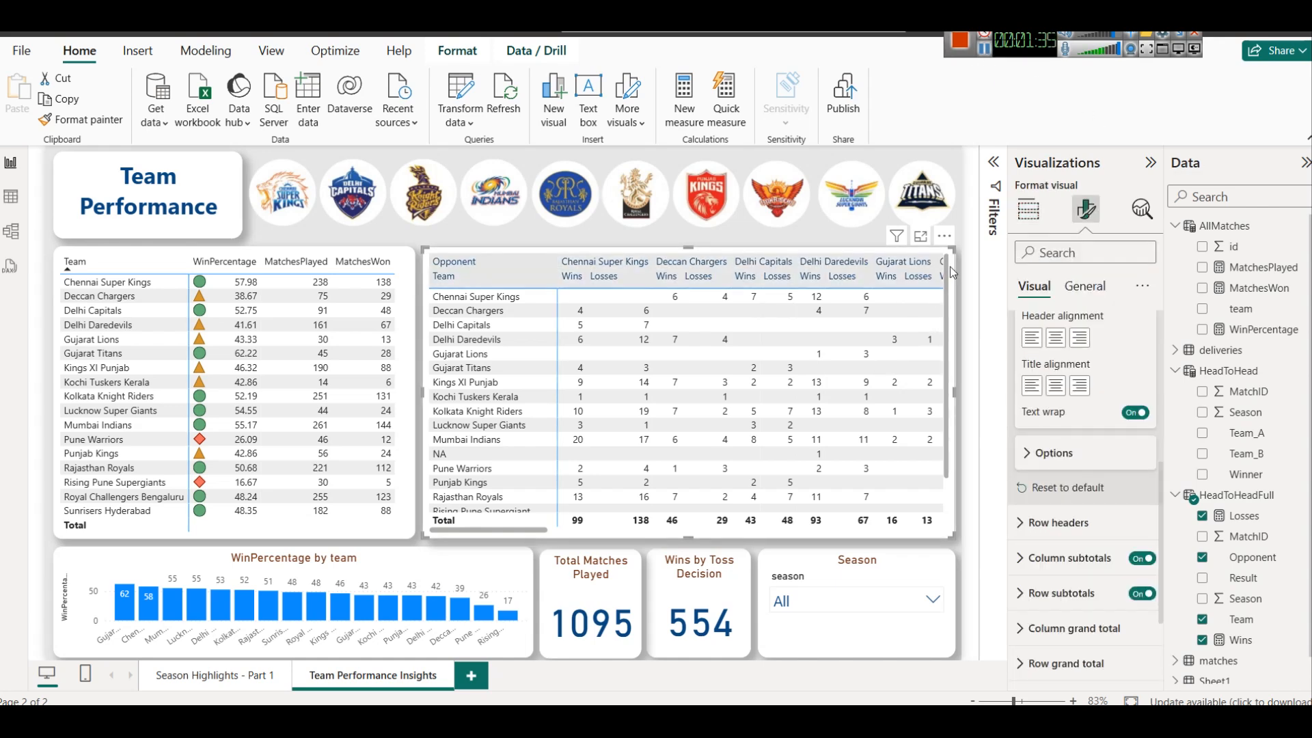
scroll(1087, 454, up, 3)
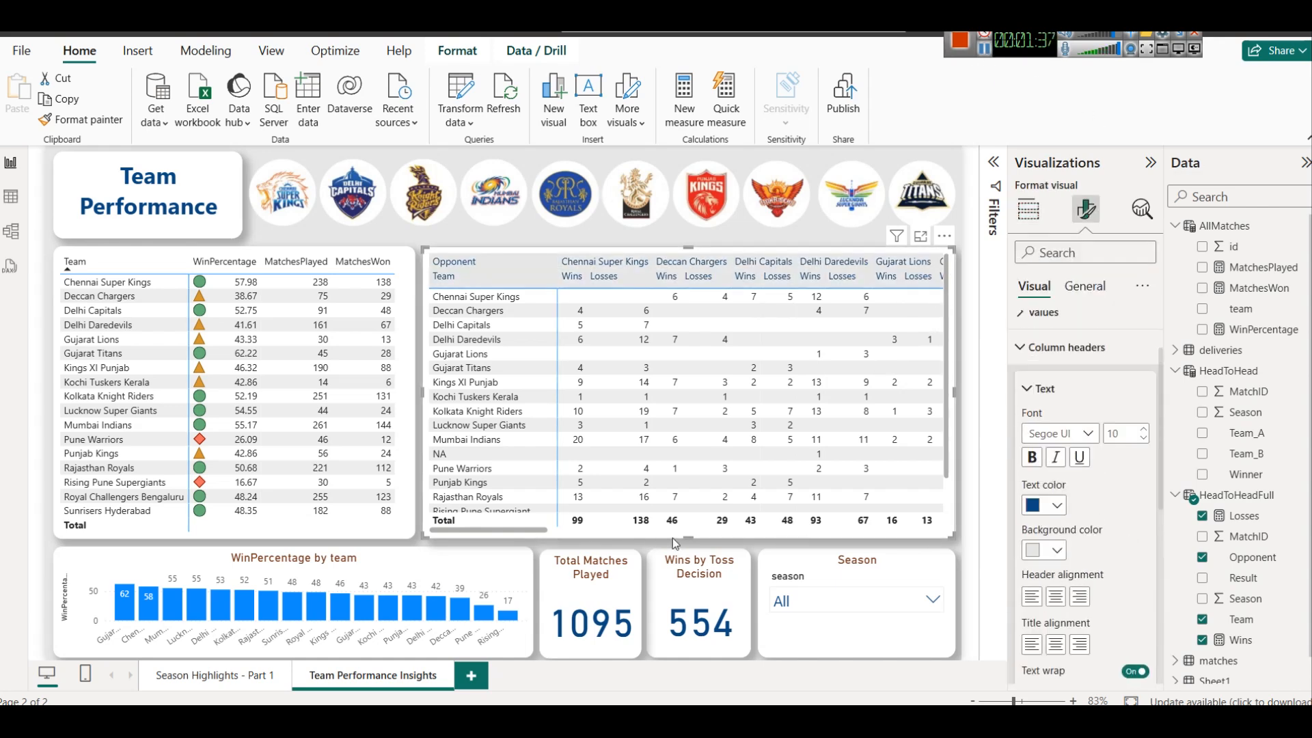
scroll(1077, 543, up, 2)
scroll(1078, 543, down, 8)
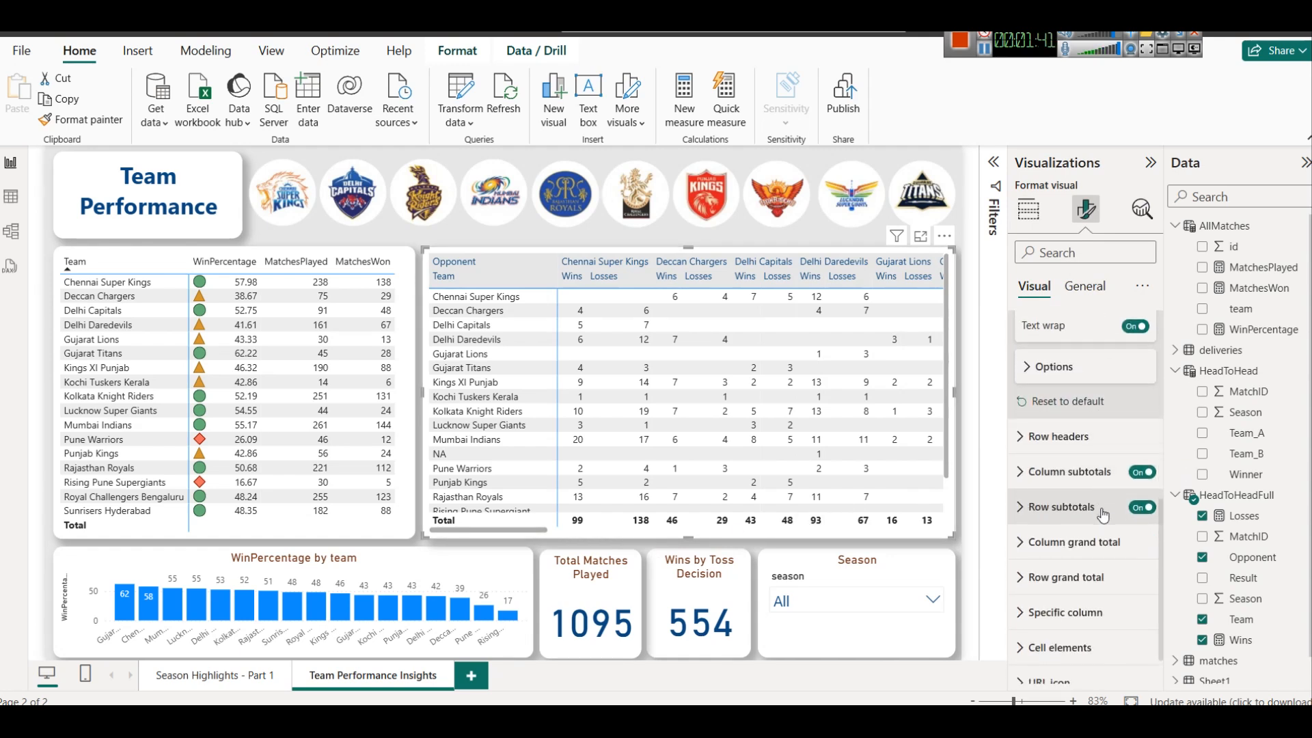
click(1142, 472)
click(1142, 507)
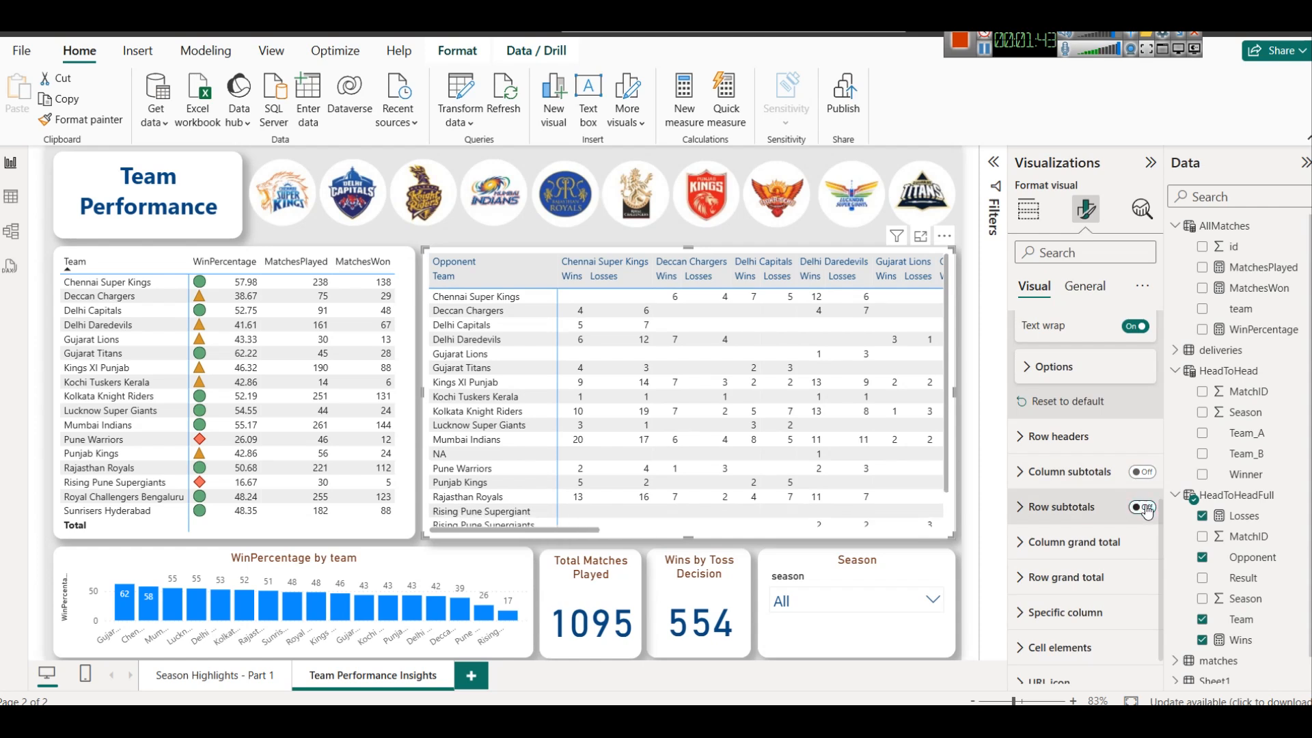
scroll(852, 458, down, 2)
scroll(857, 456, up, 2)
drag(537, 525, 560, 526)
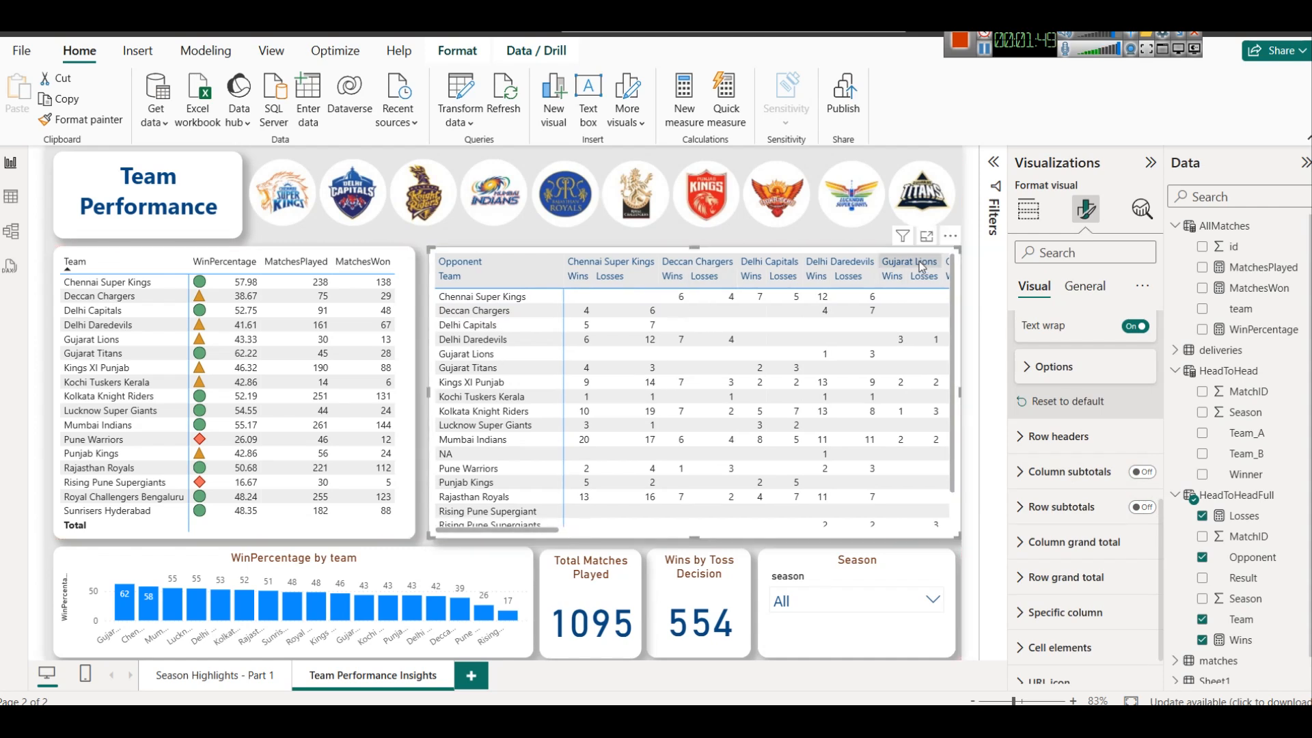
drag(950, 266, 955, 265)
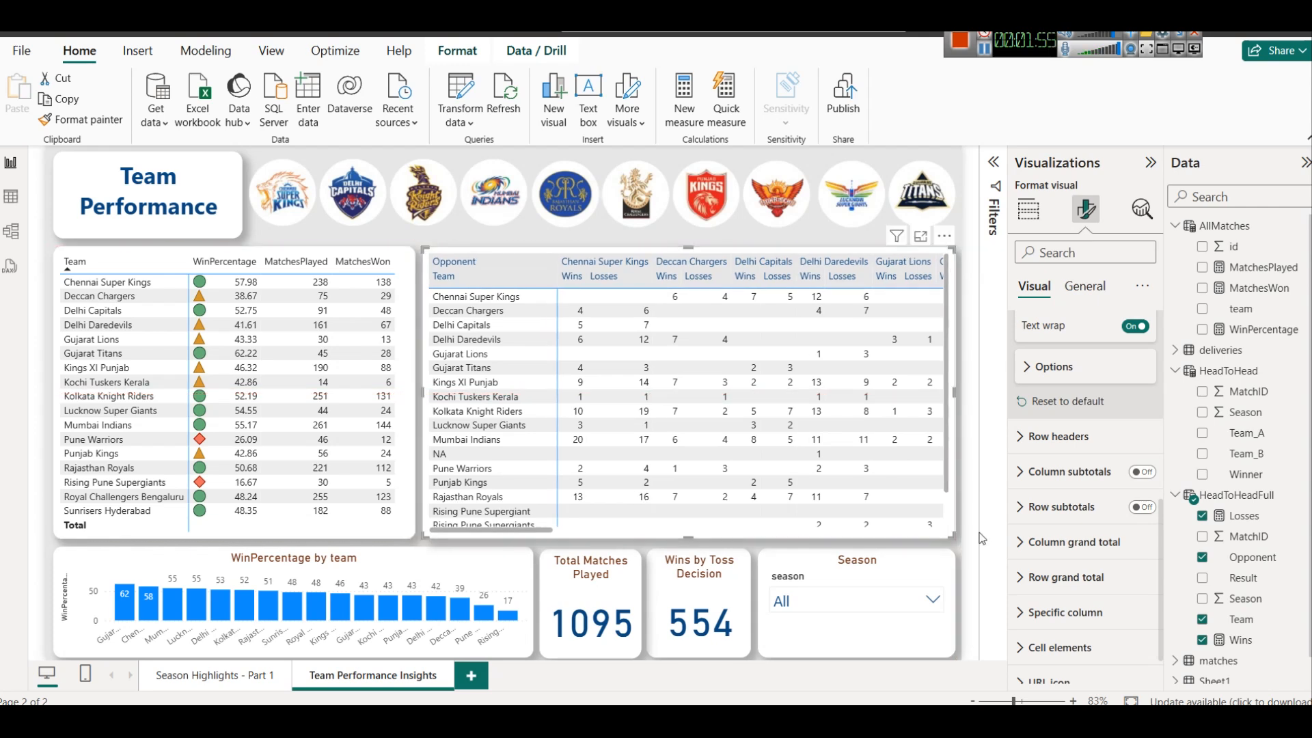
Test whether the Season slicer filters the head-to-head matrix by picking 2011, 2012, 2013, 2010 and again 2012
click(897, 599)
right_click(898, 599)
click(826, 536)
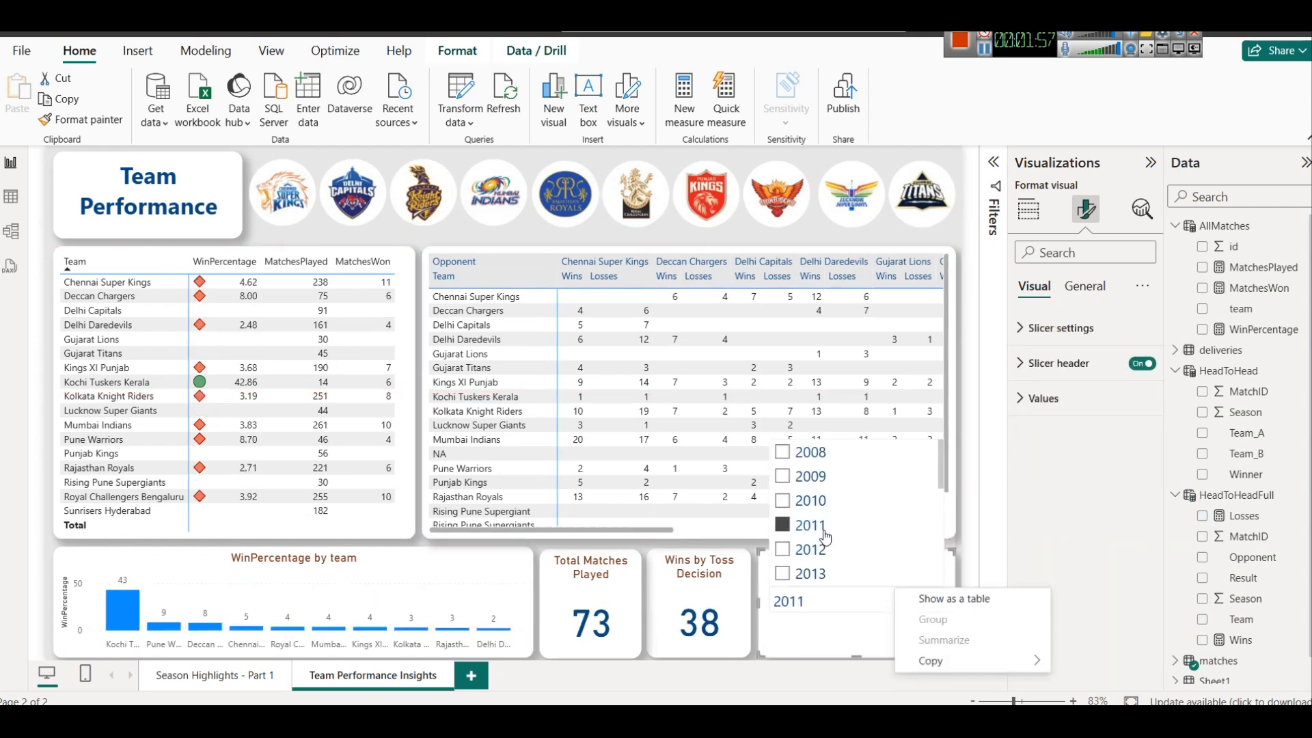
click(813, 549)
click(823, 574)
click(812, 497)
click(810, 549)
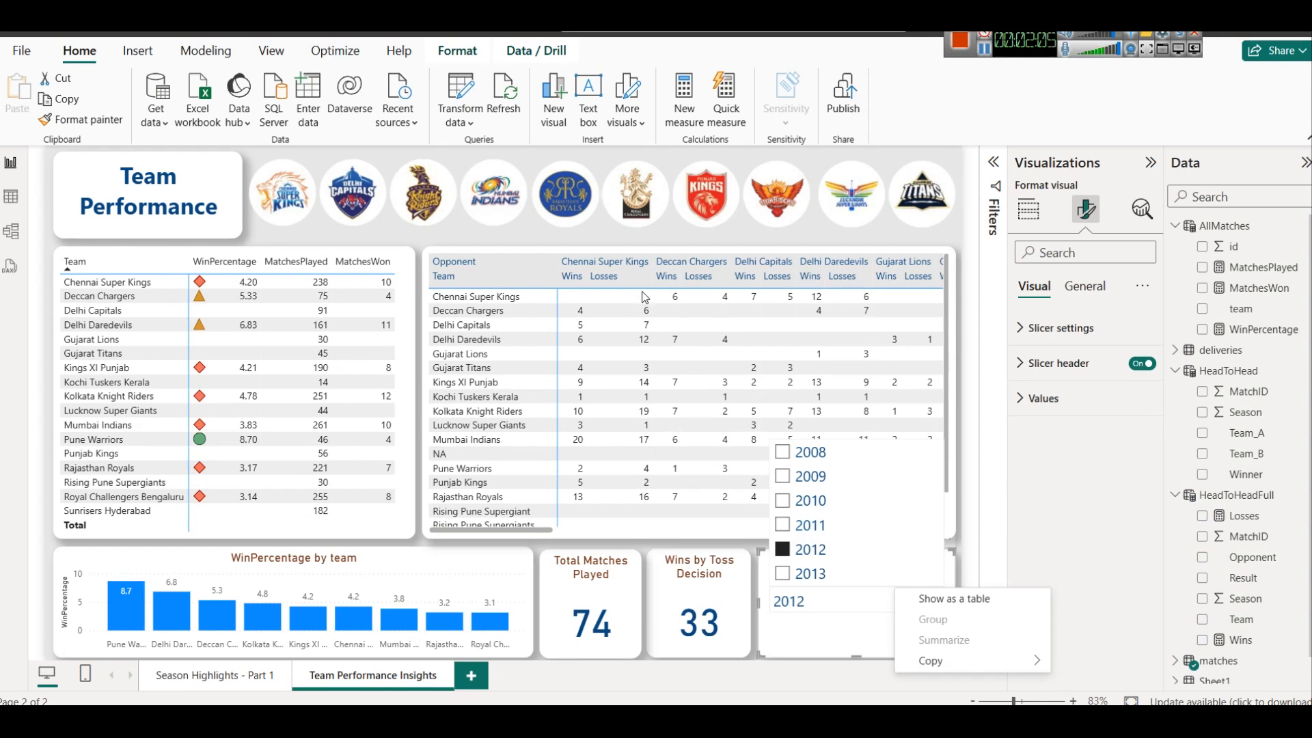
click(843, 650)
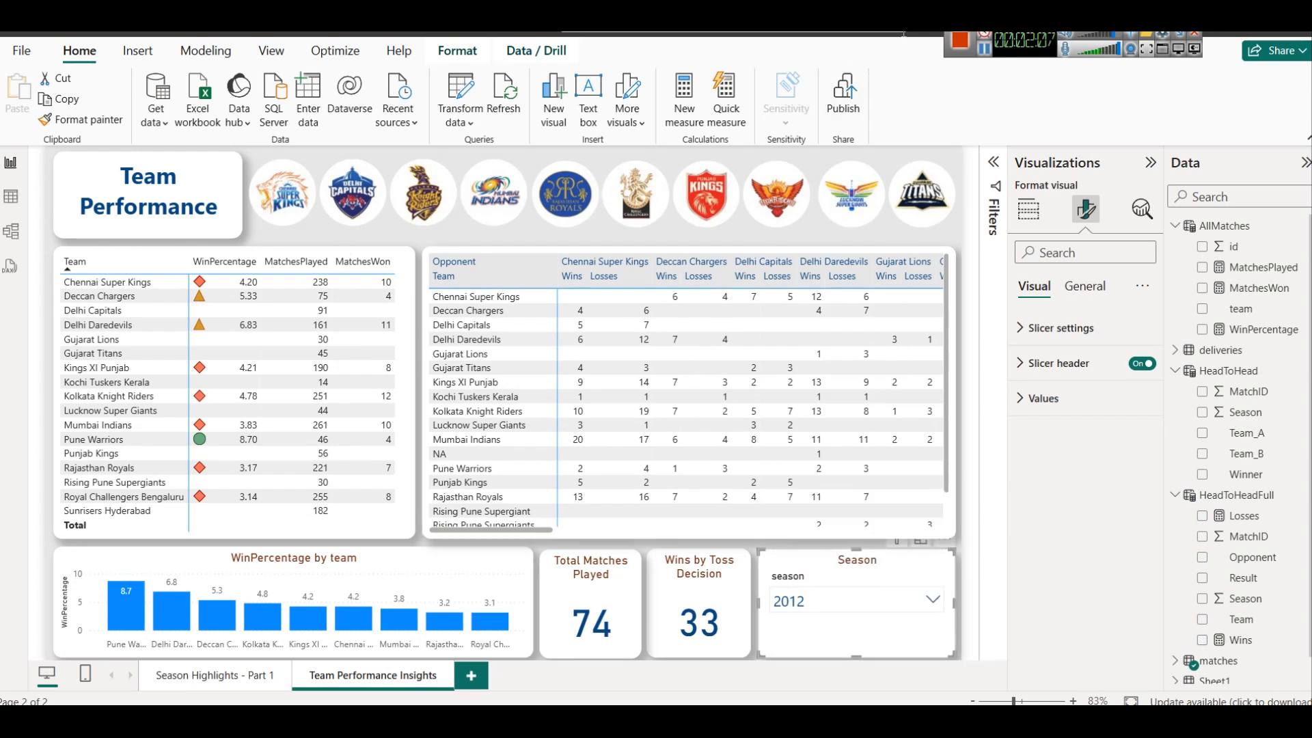
In the model diagram, move TeamMatches and HeadToHead upward and place the HeadToHeadFull table below Sheet1
click(982, 58)
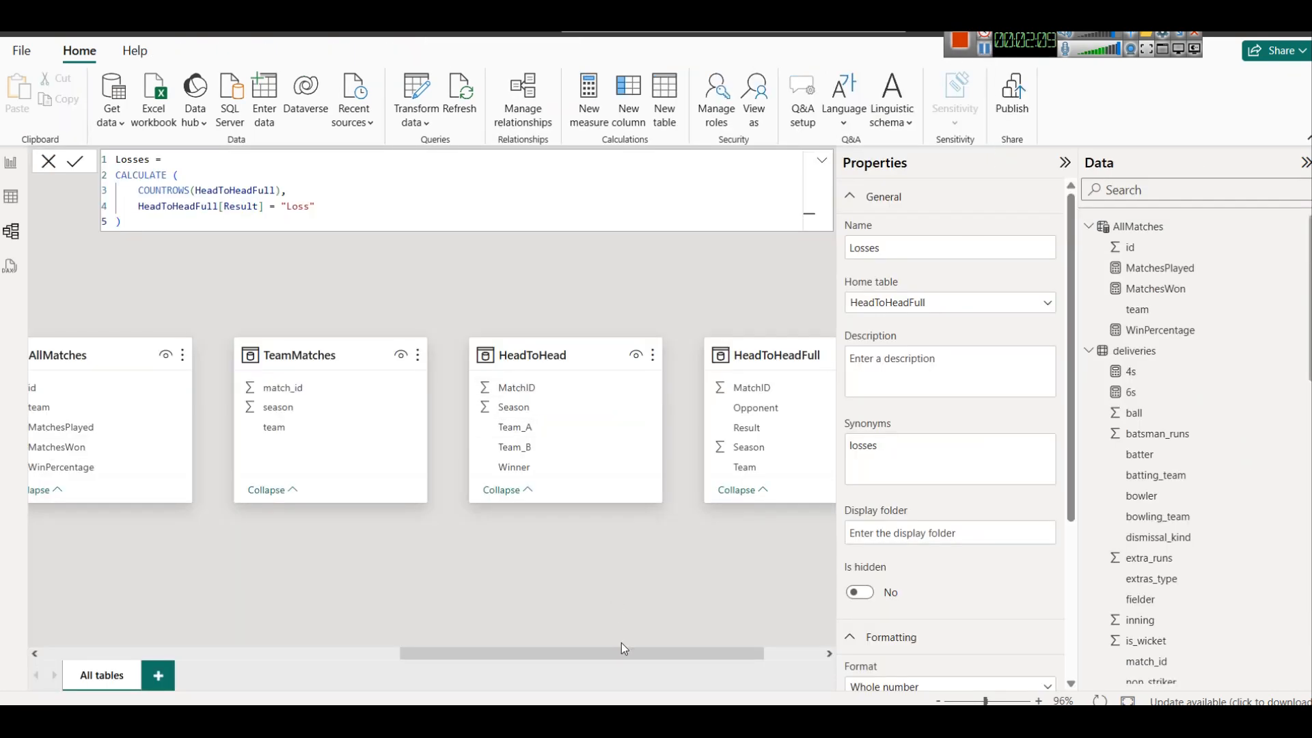
drag(621, 646, 628, 648)
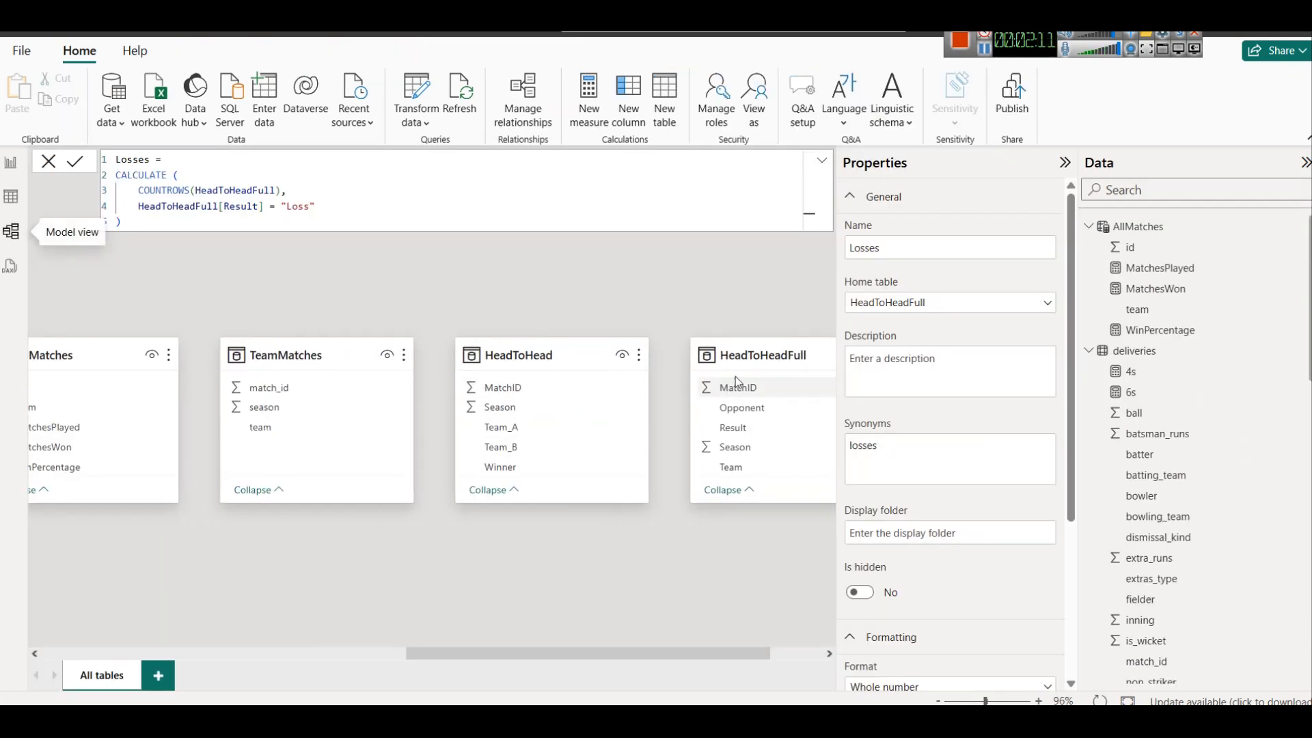
drag(308, 355, 374, 276)
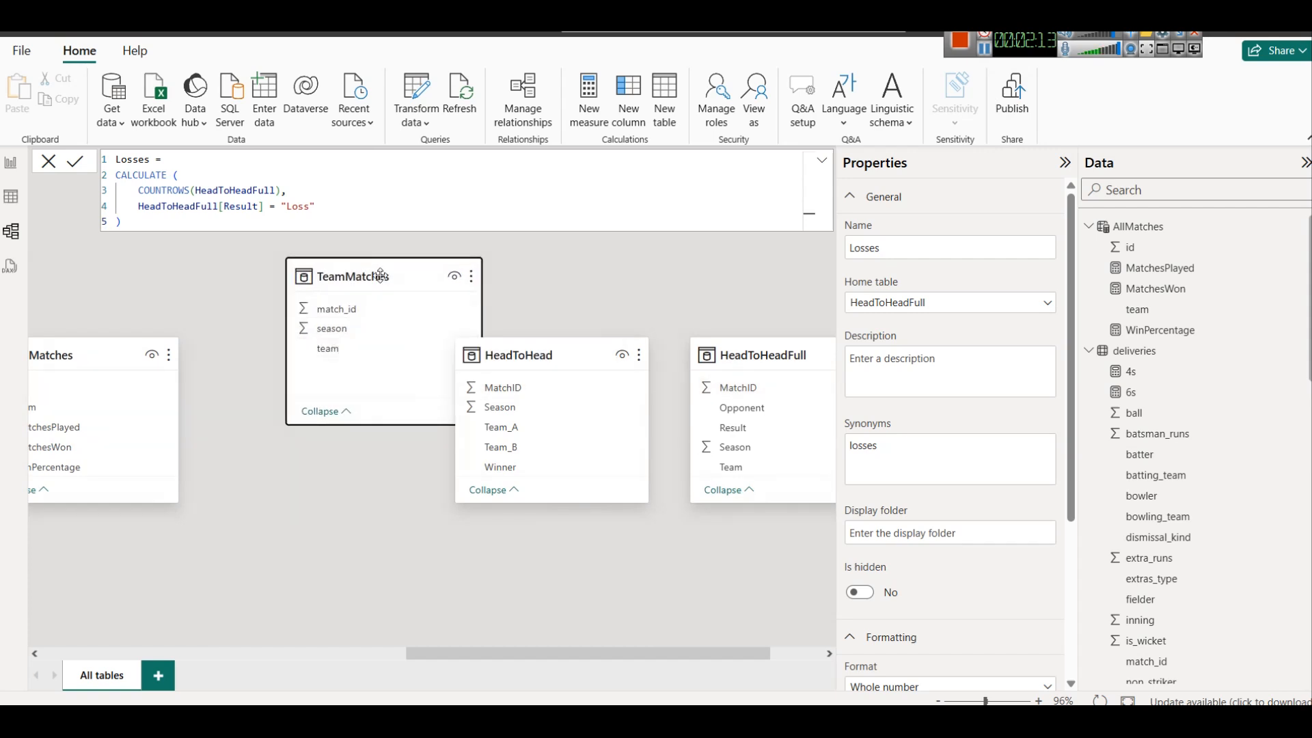
drag(528, 337, 610, 236)
drag(730, 351, 286, 497)
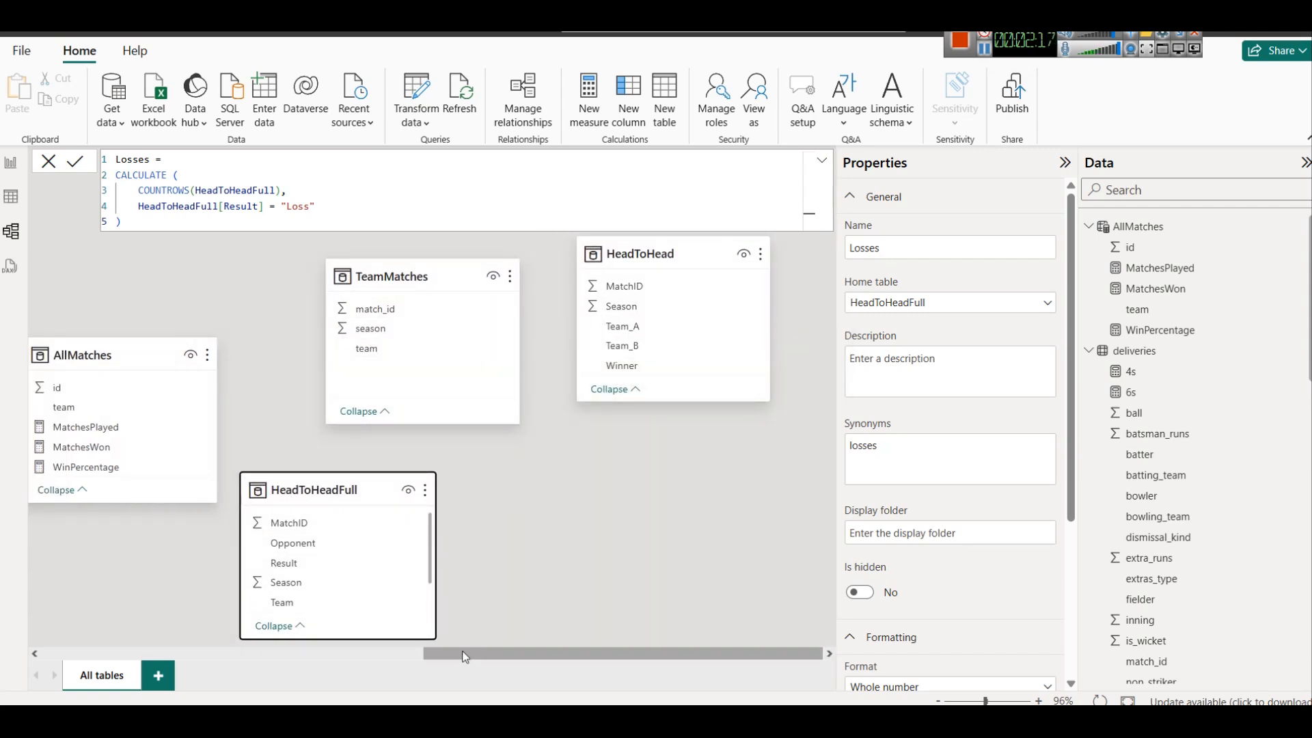
drag(451, 653, 237, 629)
drag(745, 492, 304, 489)
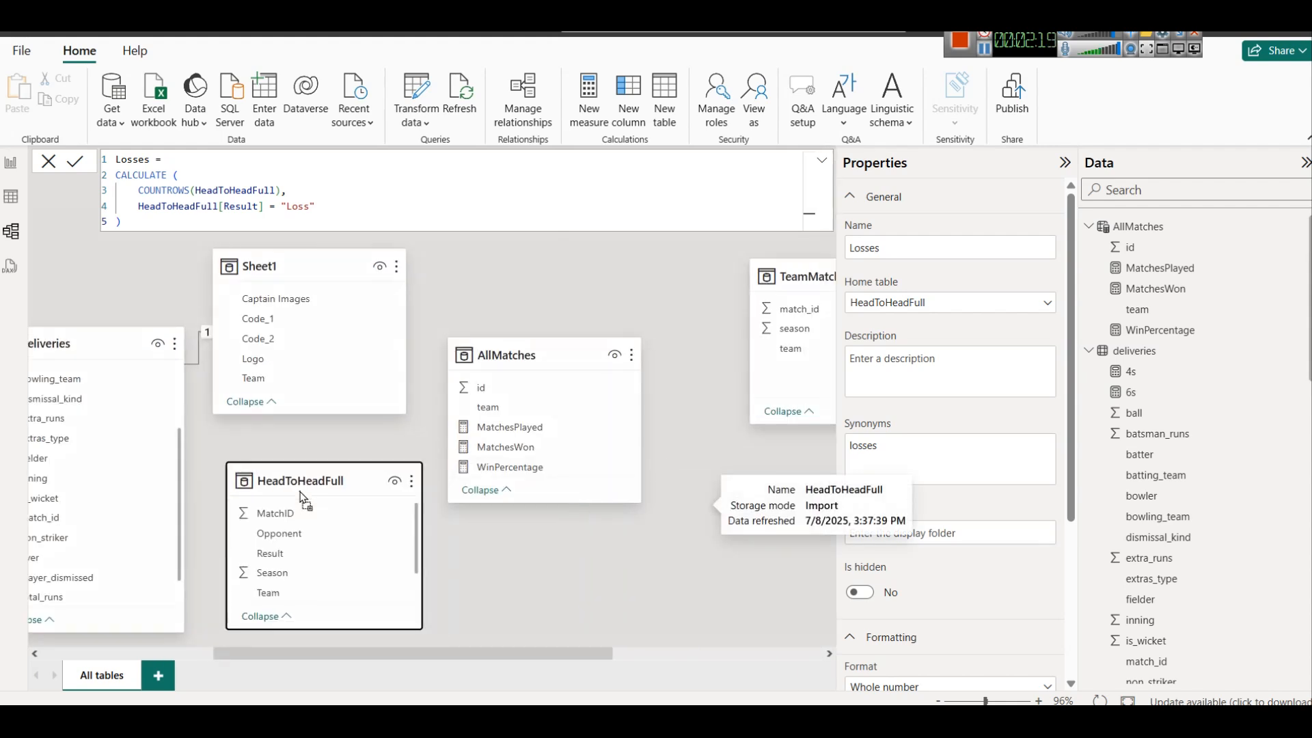
Create an active many-to-one relationship from HeadToHeadFull MatchID to matches id with single cross-filter direction
right_click(380, 651)
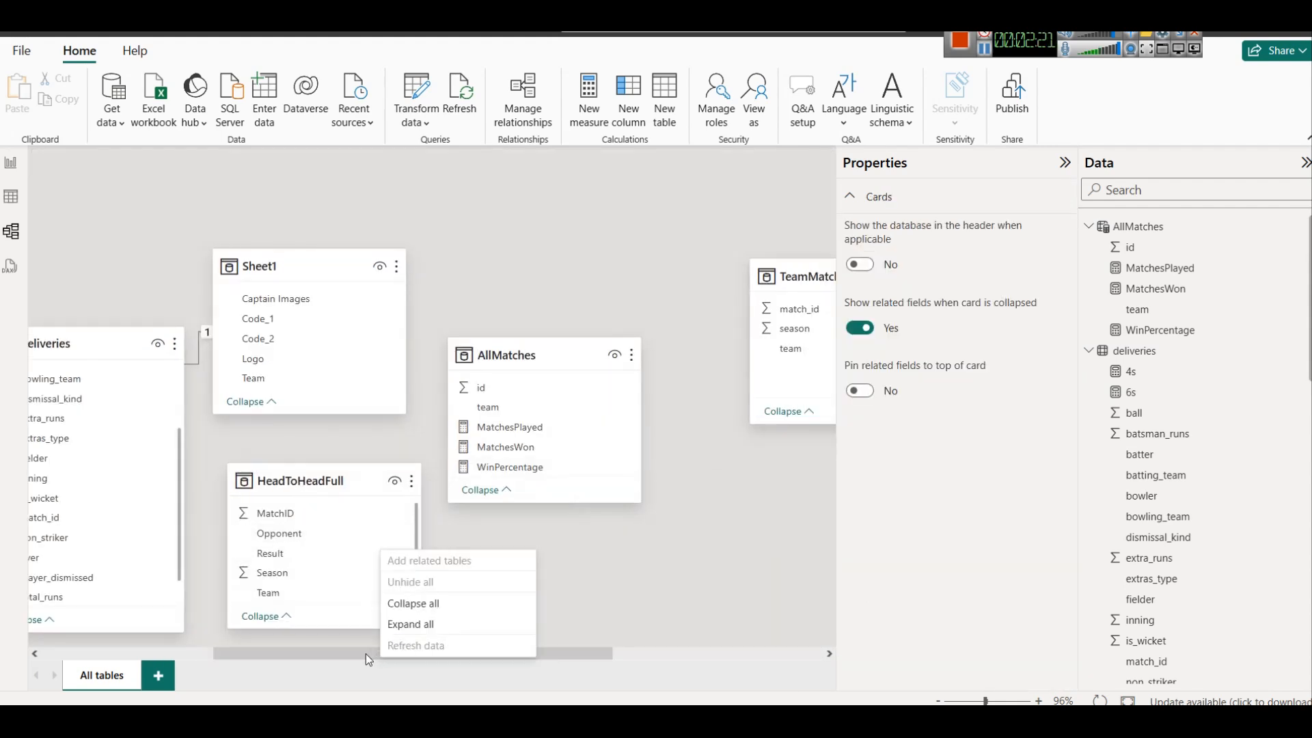
click(295, 655)
right_click(294, 653)
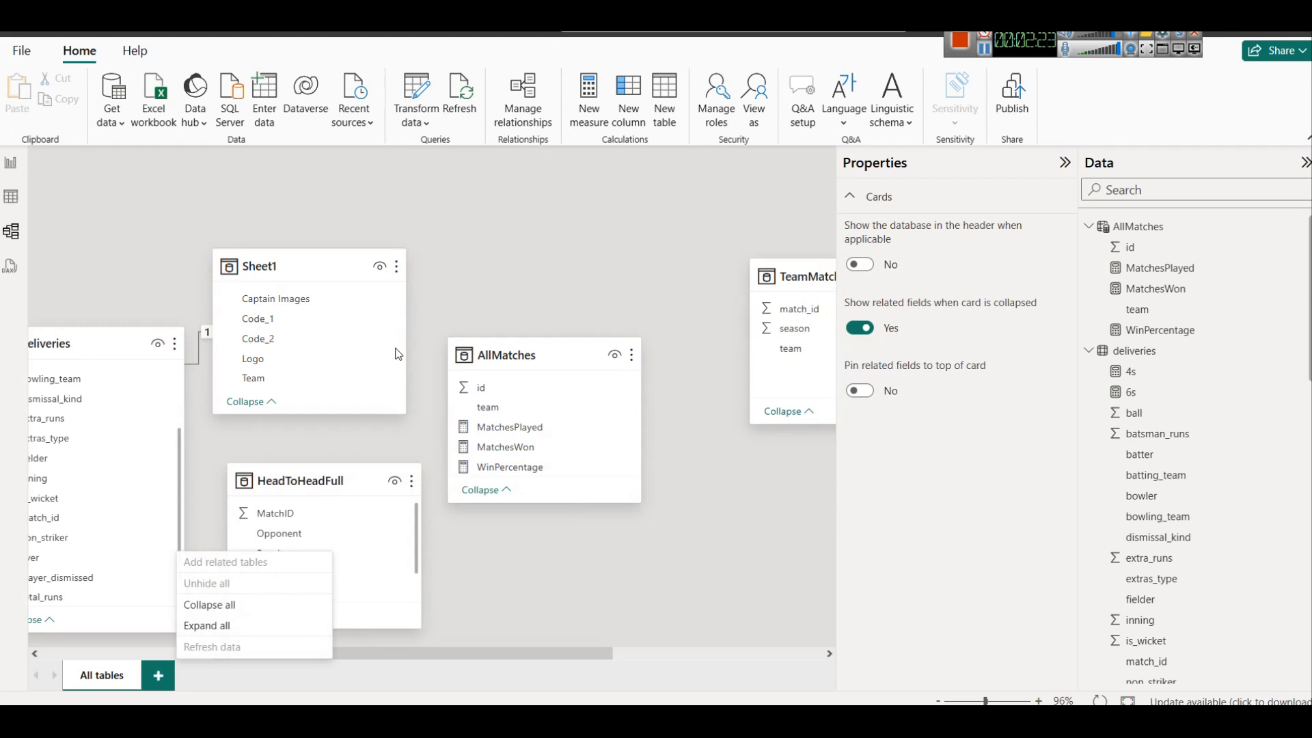
click(464, 261)
scroll(464, 262, down, 2)
click(336, 449)
click(302, 551)
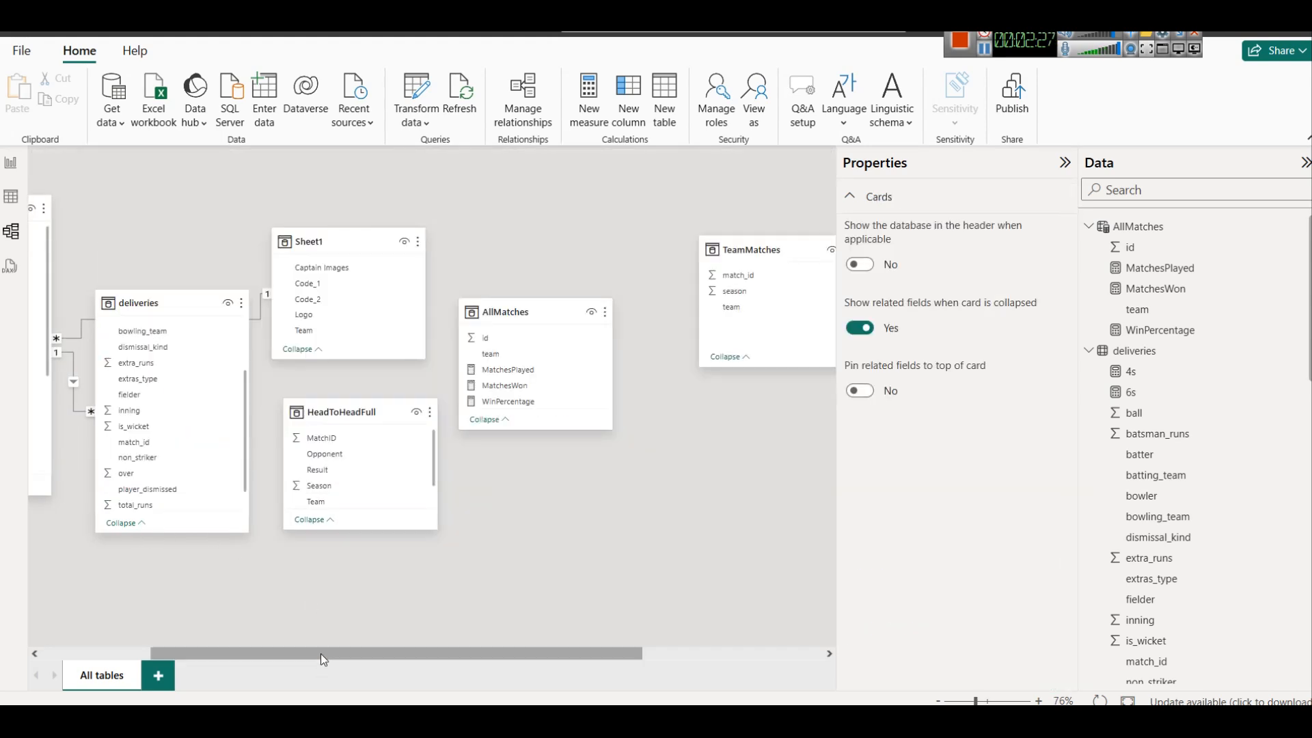
drag(321, 653, 142, 651)
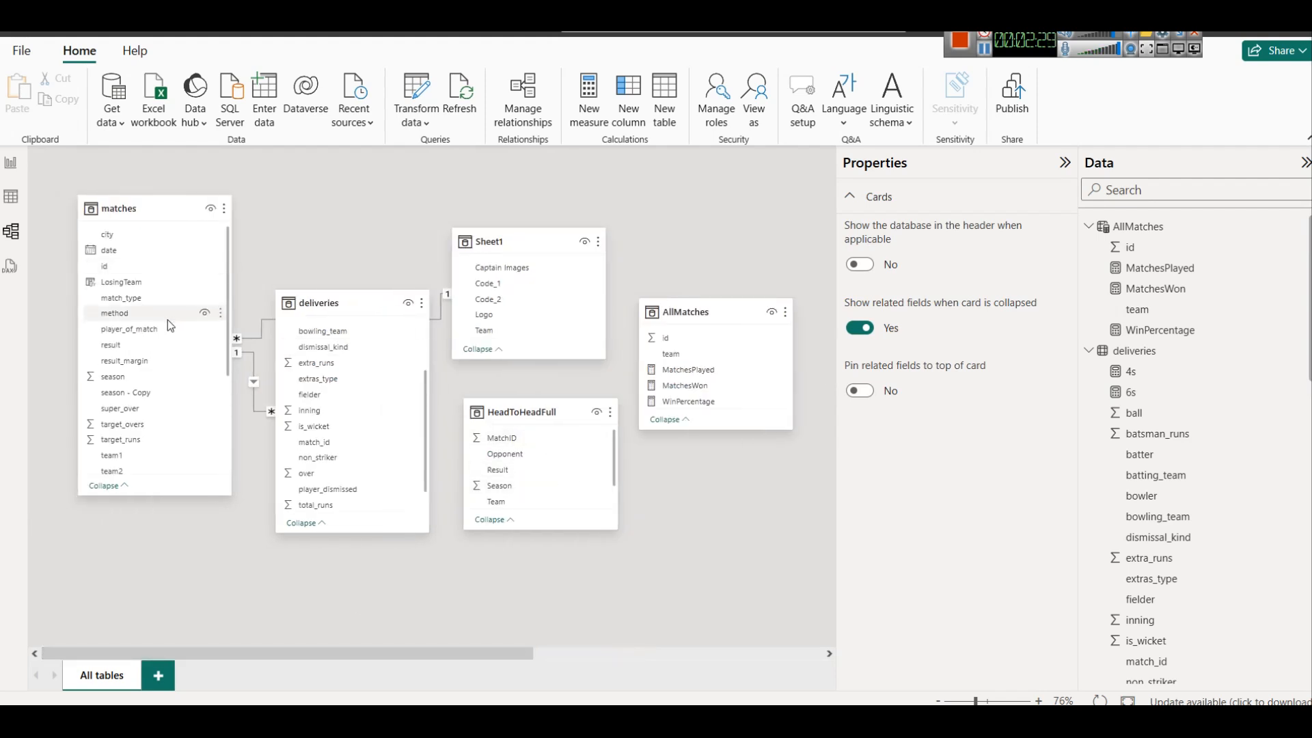
drag(126, 264, 438, 363)
drag(545, 452, 536, 437)
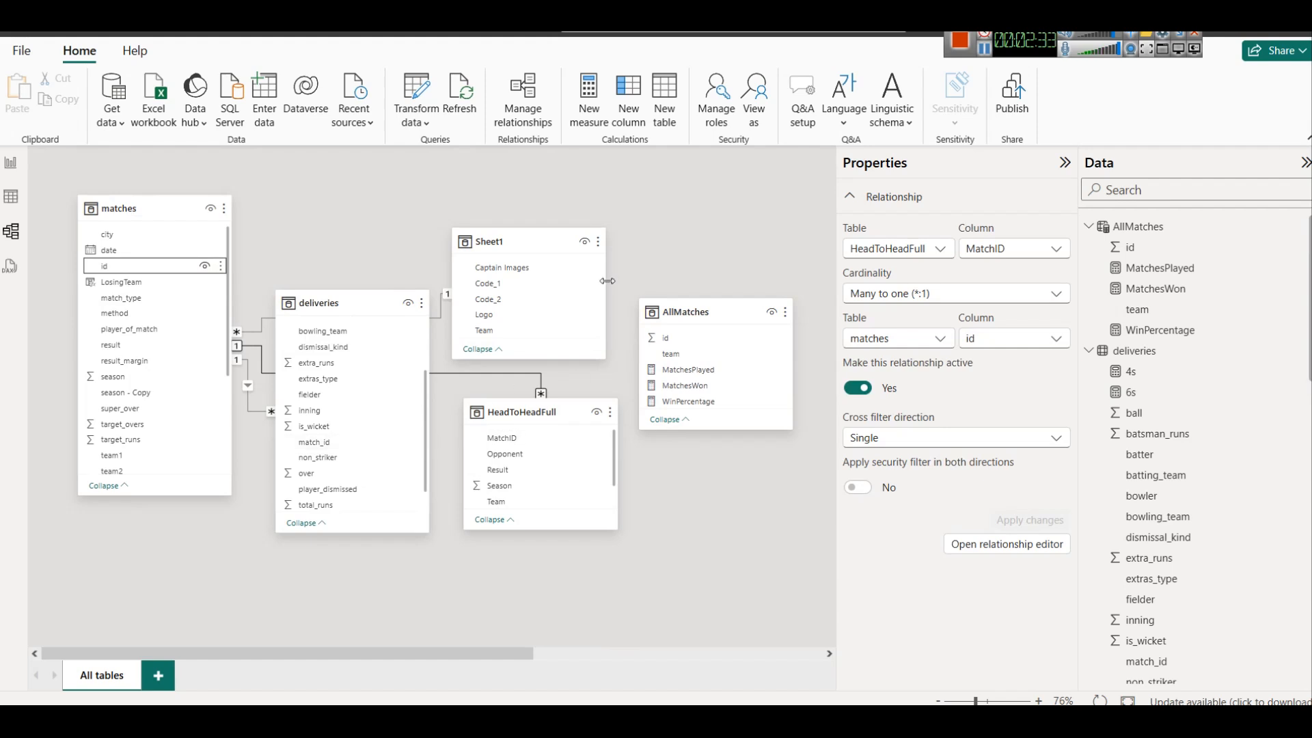
Return to the report page and set the Season slicer to 2009 to check the head-to-head matrix
click(11, 164)
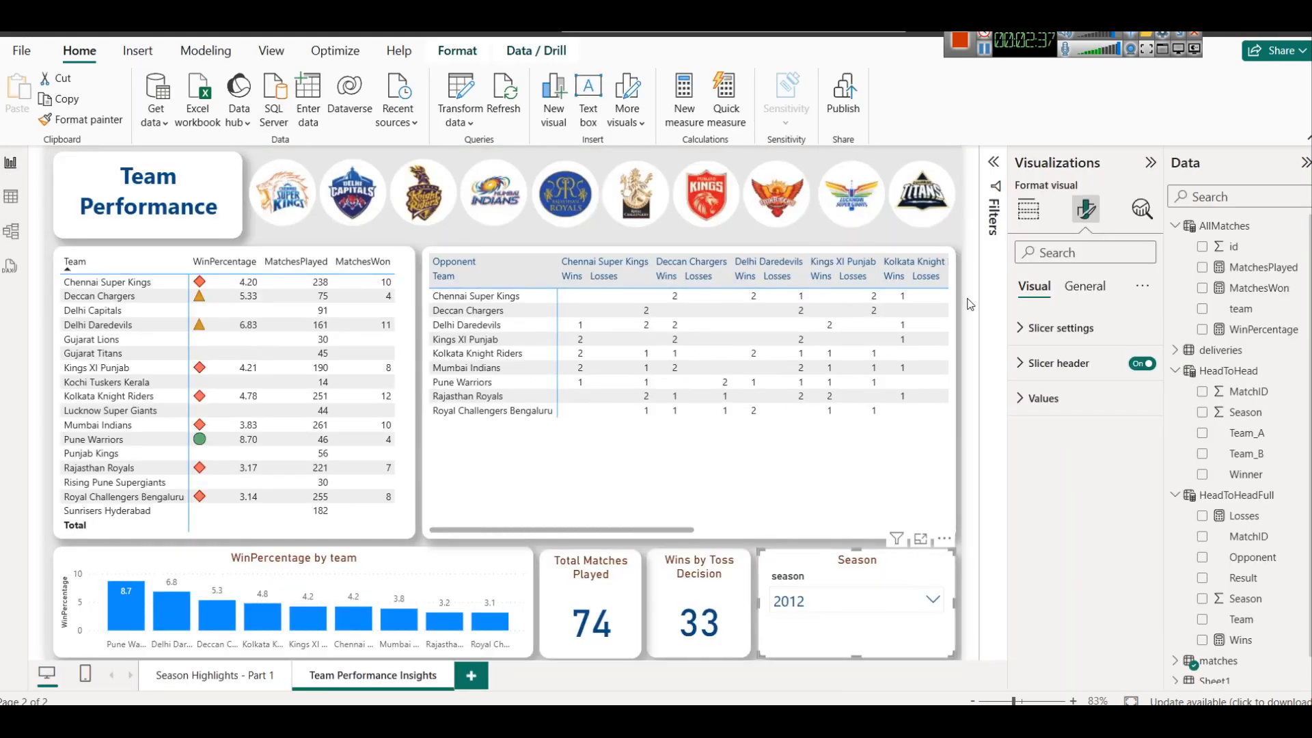
click(821, 610)
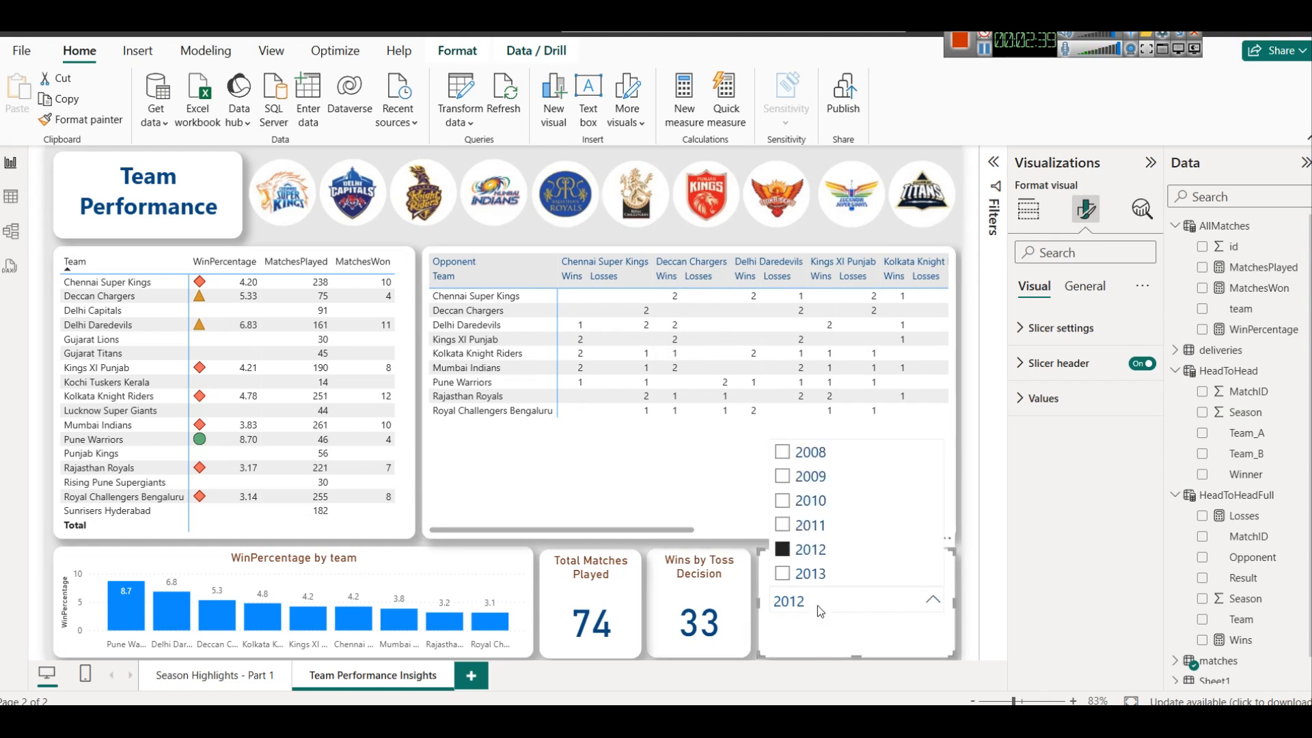
click(806, 476)
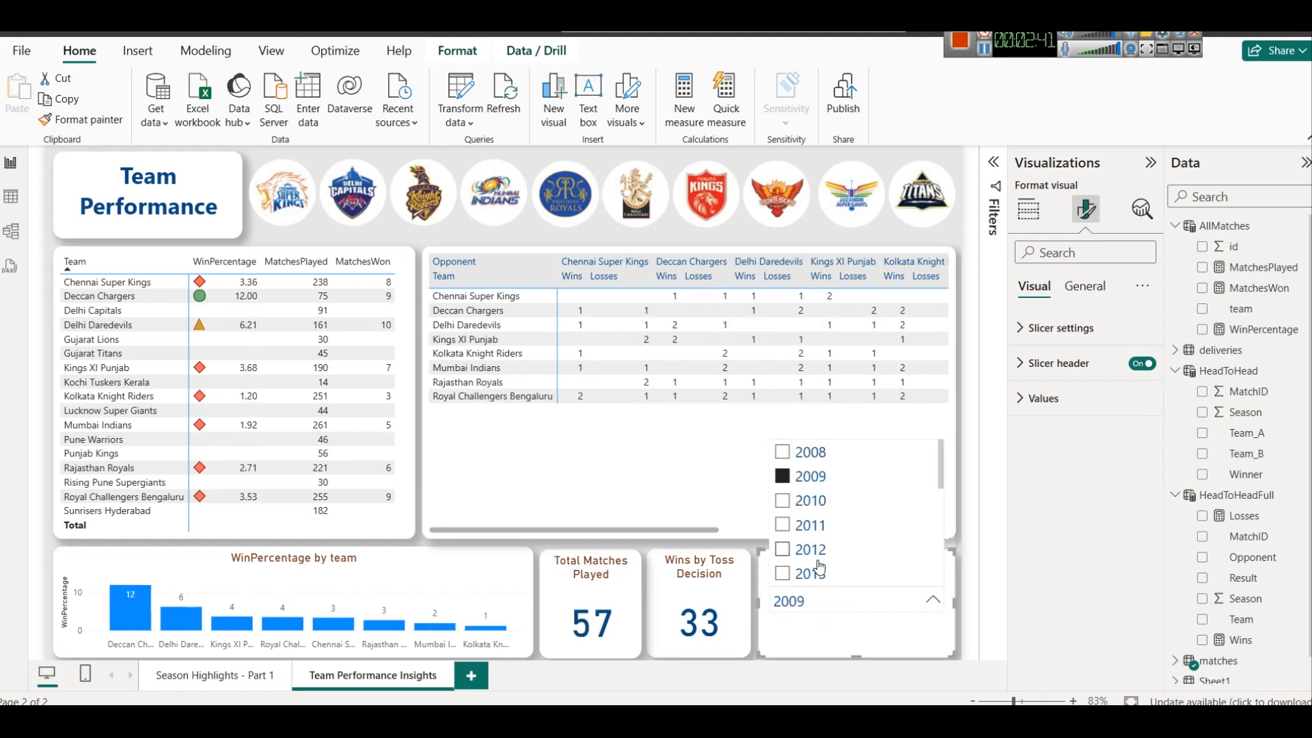
Test the head-to-head matrix with the Season slicer set to 2012 and 2013, and clear the season selection
click(817, 551)
click(808, 576)
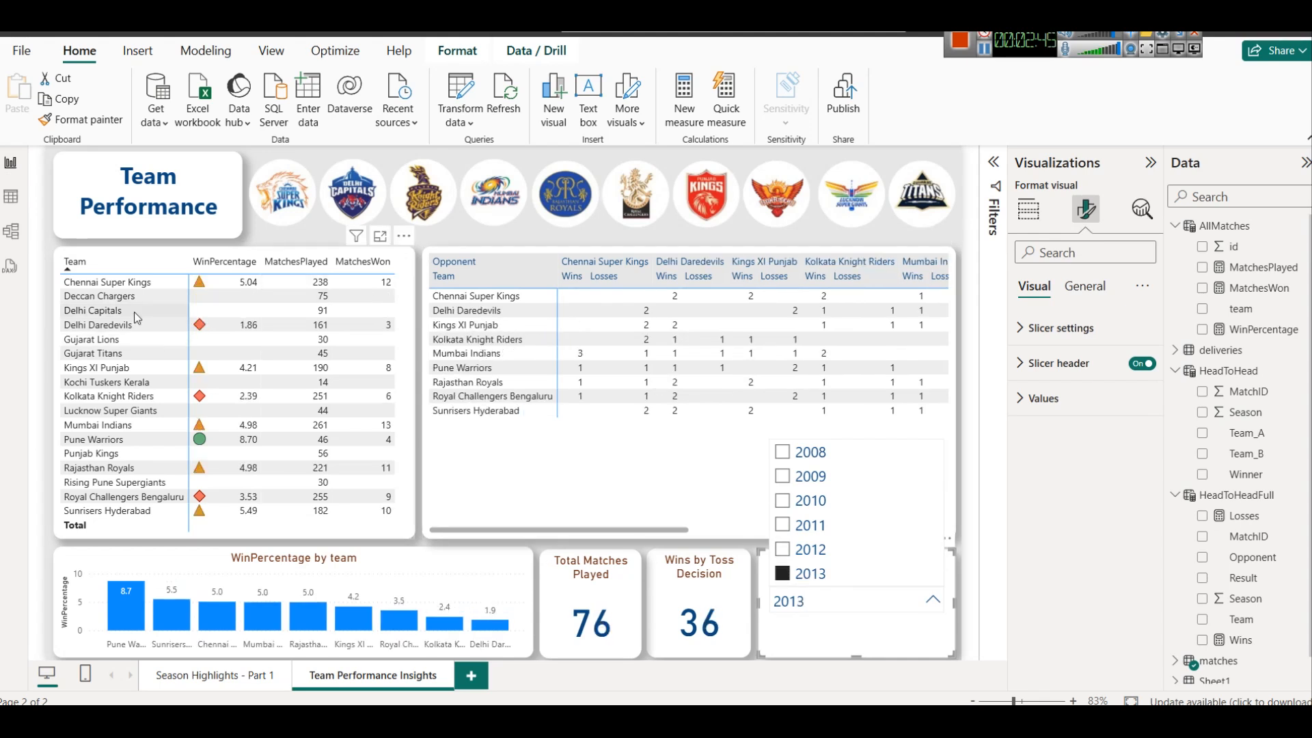
click(831, 576)
click(840, 642)
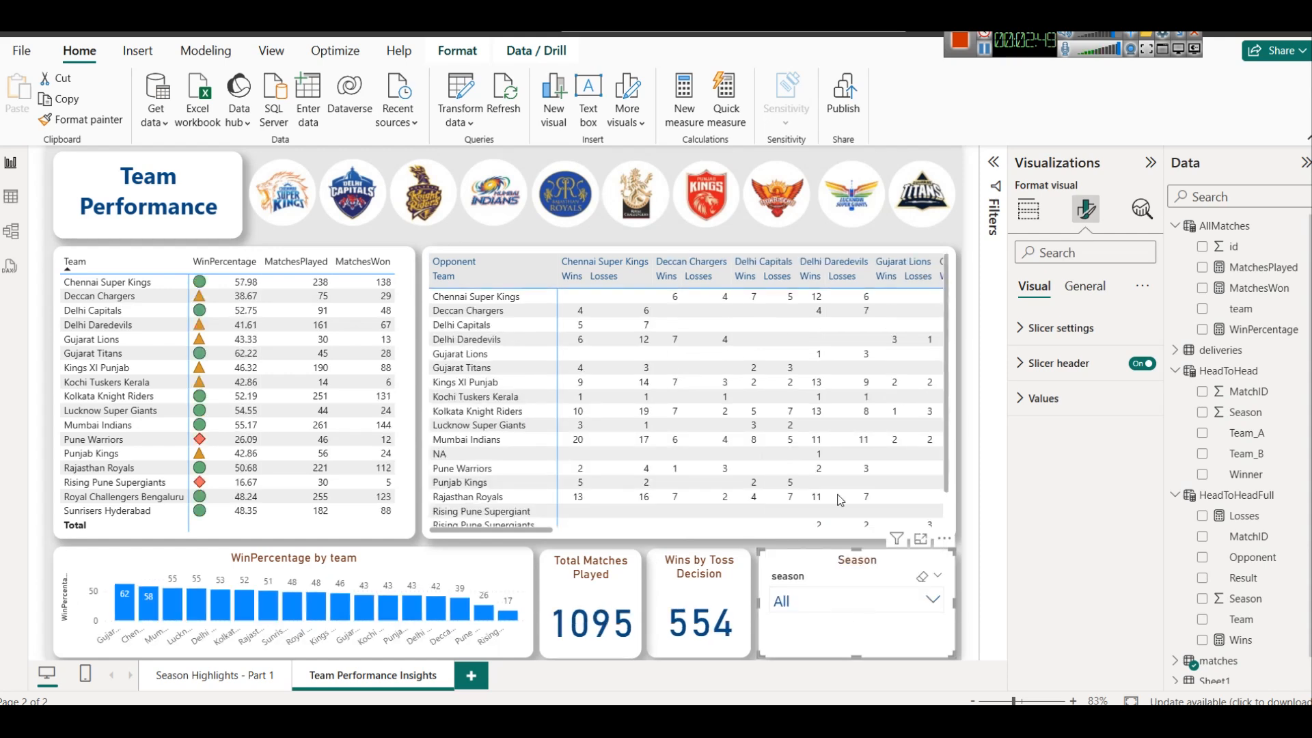
click(984, 48)
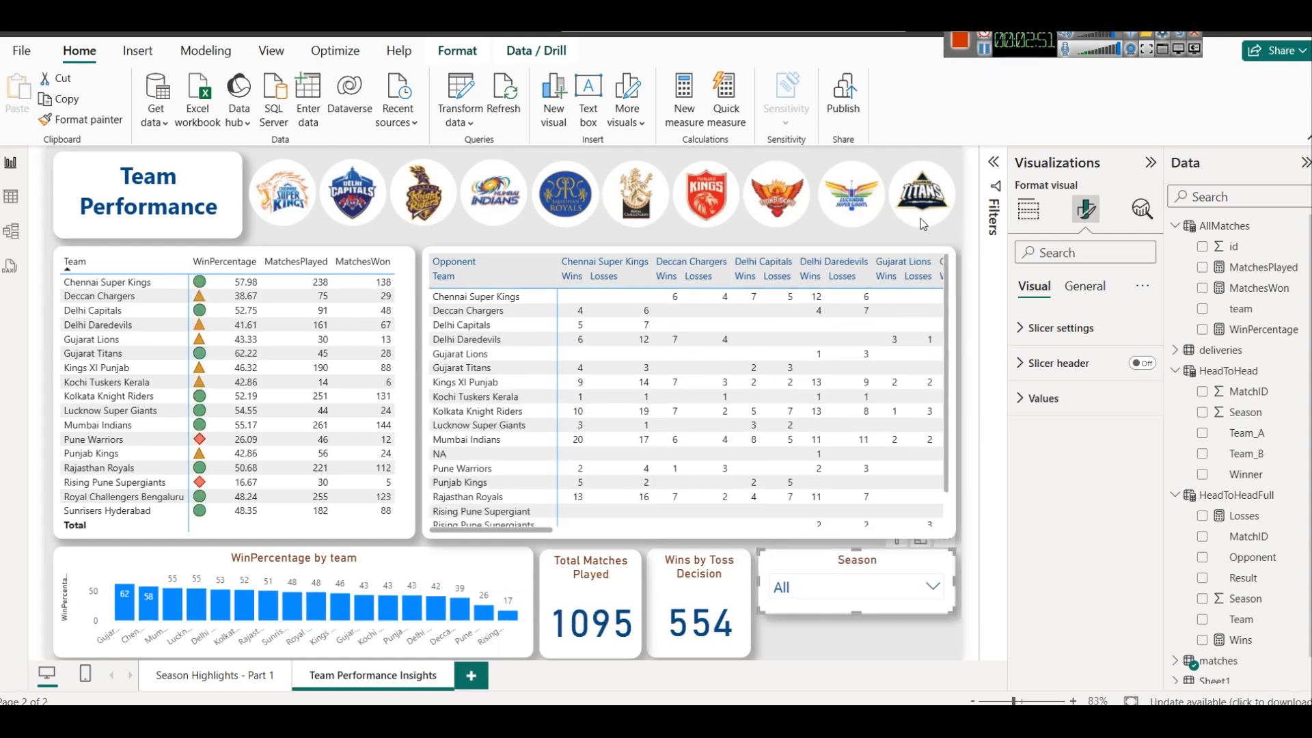
Switch to the Notepad notes to review the Dashboard 2: Team Performance requirements, and return to the Power BI report
mouse_move(595, 721)
click(1068, 638)
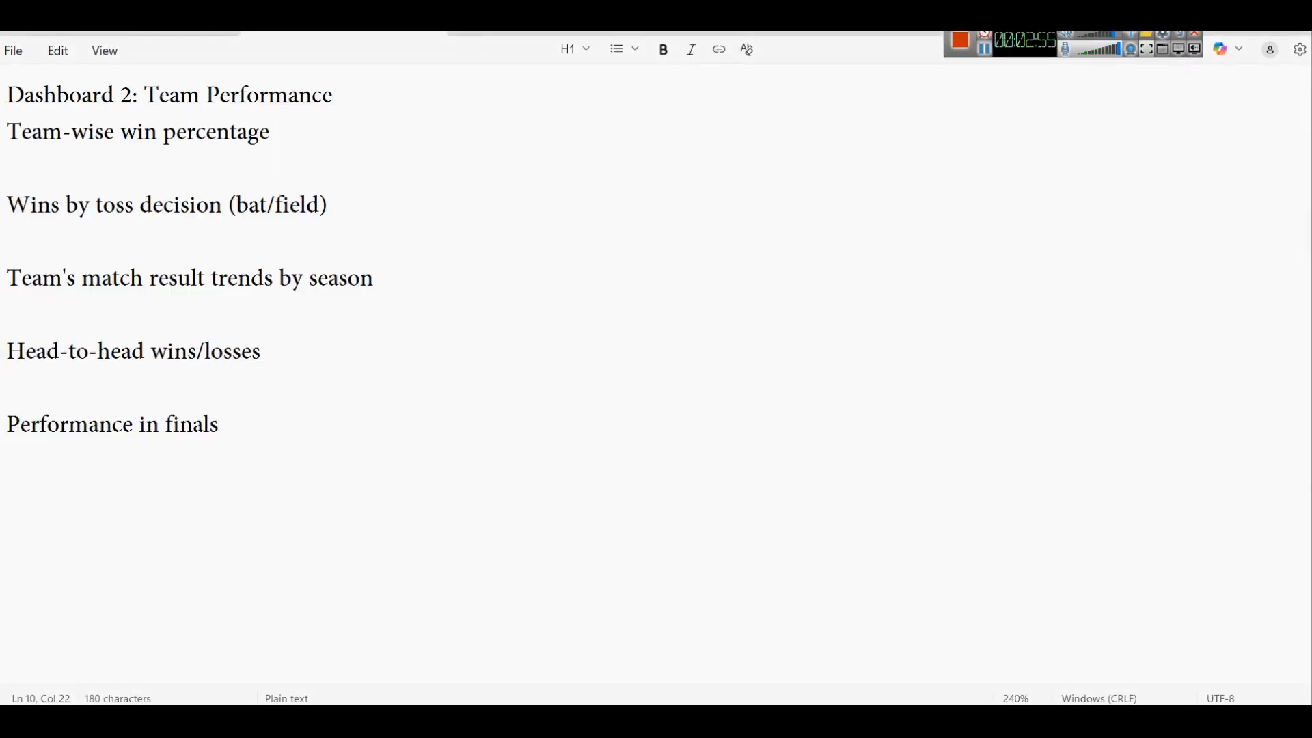
key(alt+Tab)
Shorten the Season slicer, duplicate it, and place the copy directly beneath the original so both fit beside the cards
mouse_move(852, 610)
mouse_down()
mouse_move(854, 594)
mouse_move(857, 604)
mouse_up()
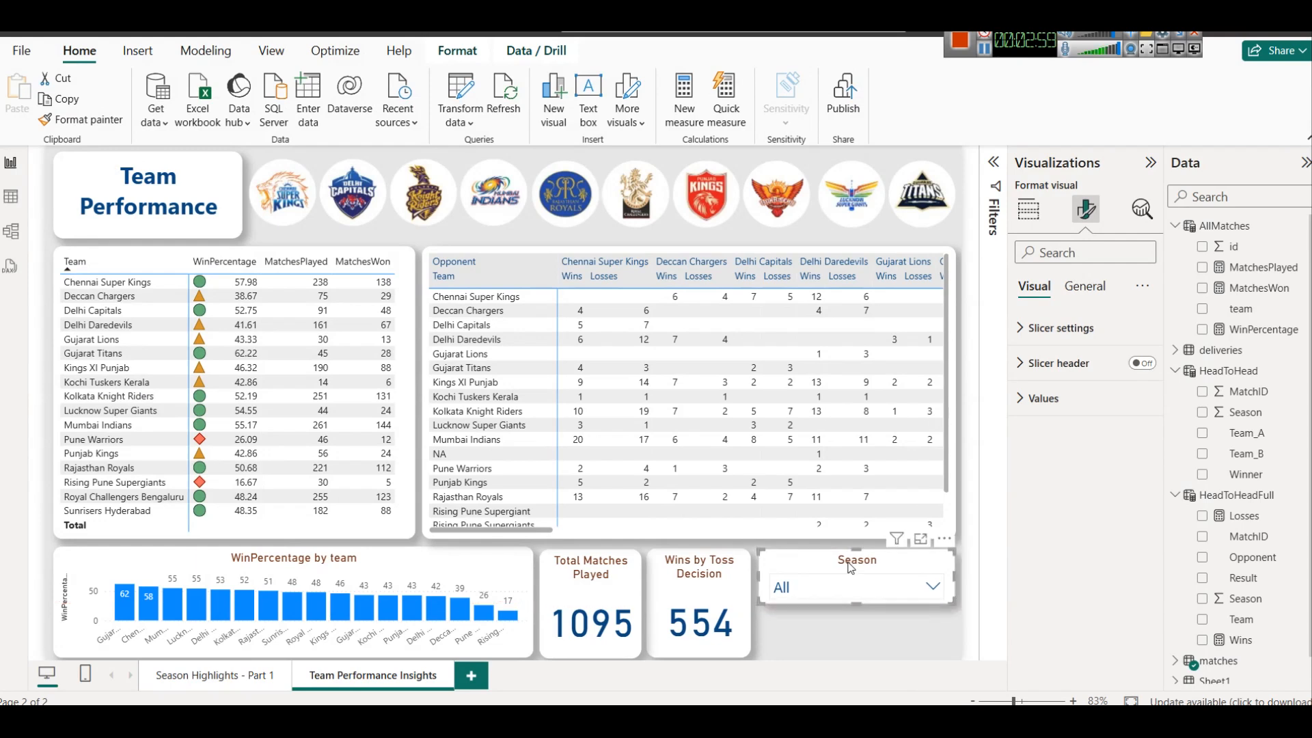
key(ctrl+c)
key(ctrl+v)
drag(851, 567, 851, 610)
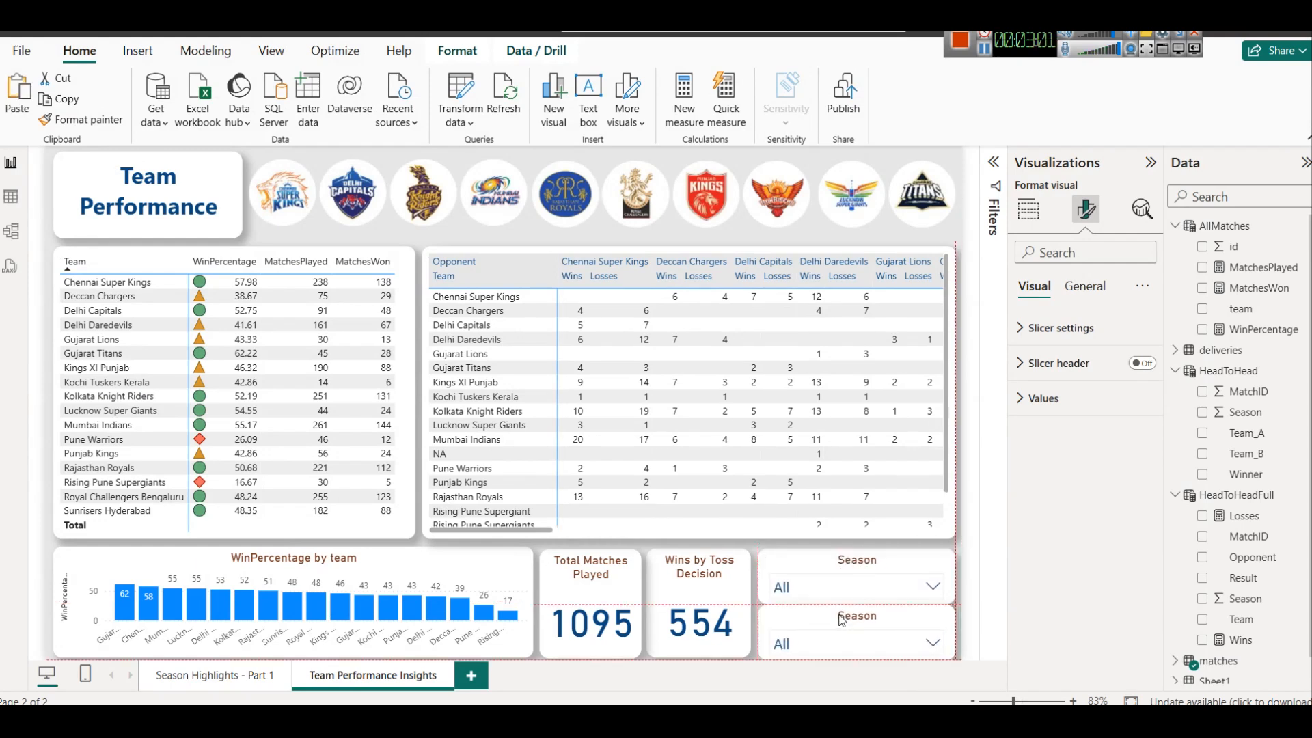
click(887, 573)
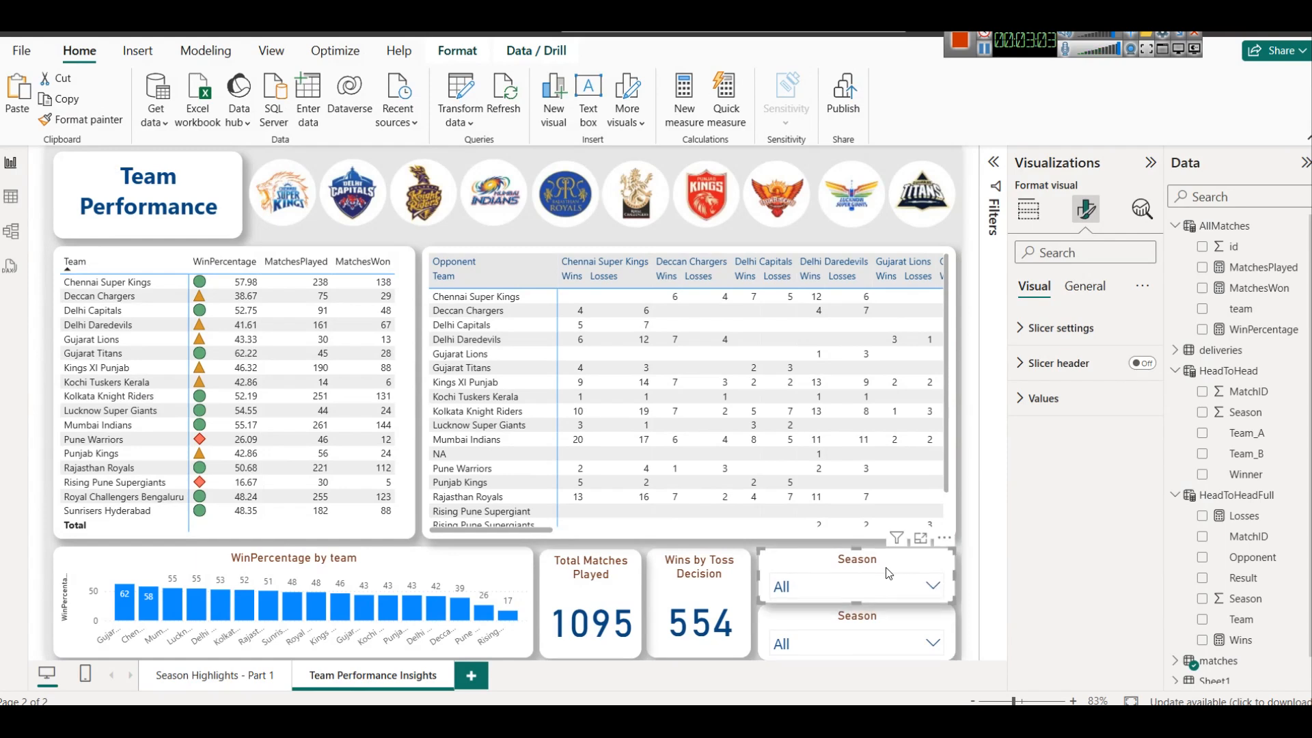
Replace the season field in the duplicated slicer with match_type from the matches table
click(858, 623)
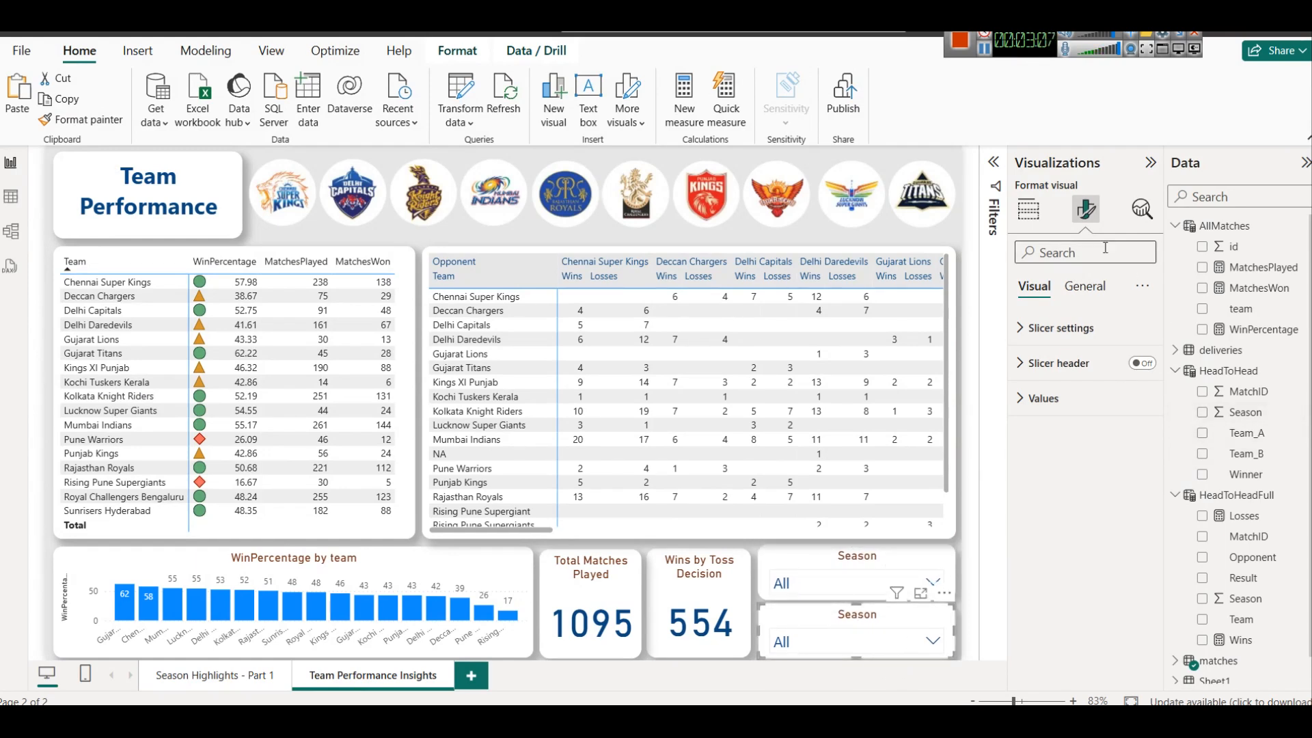
click(1030, 212)
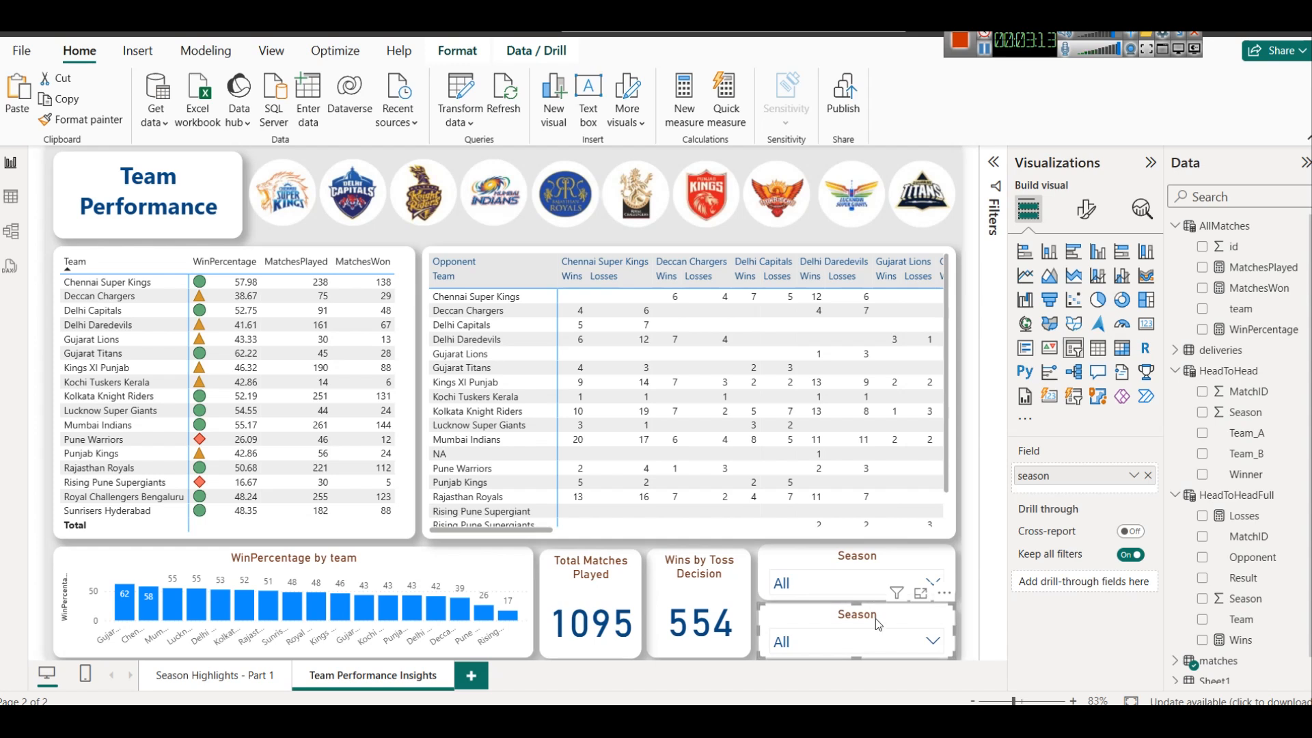
click(1148, 476)
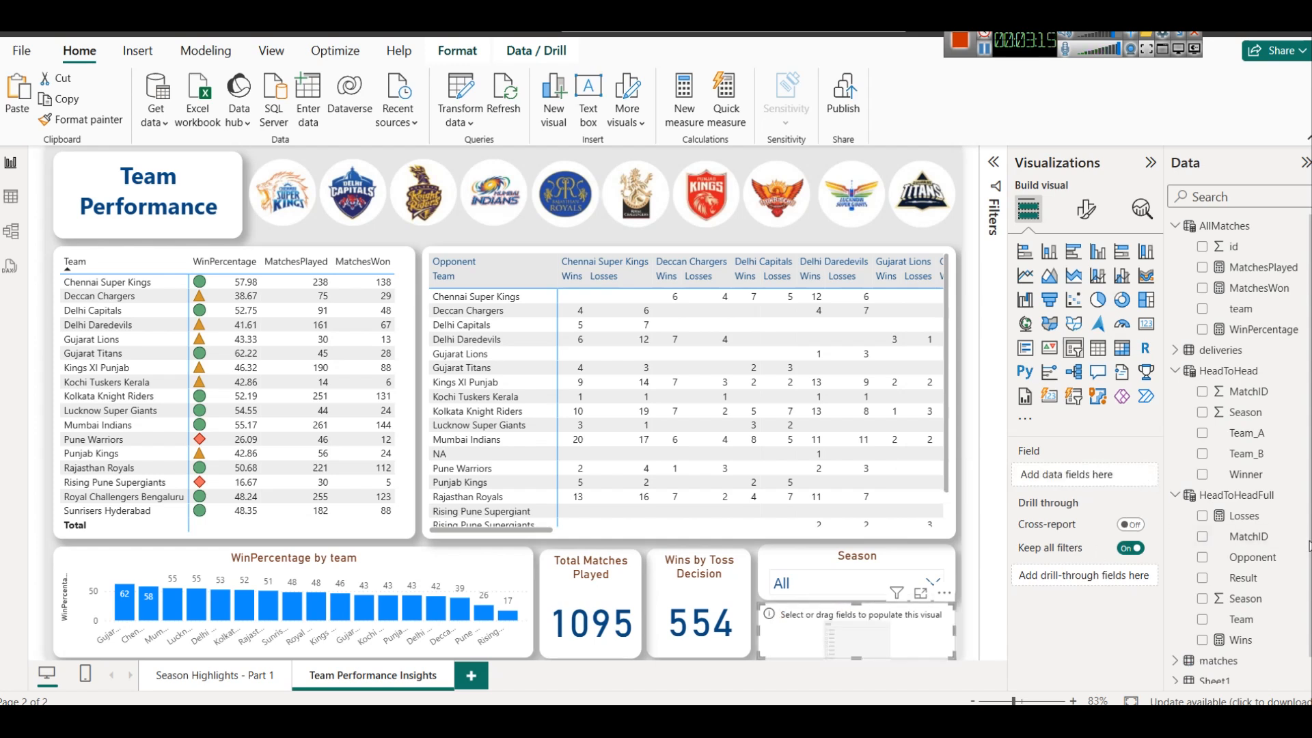
scroll(1255, 460, down, 1)
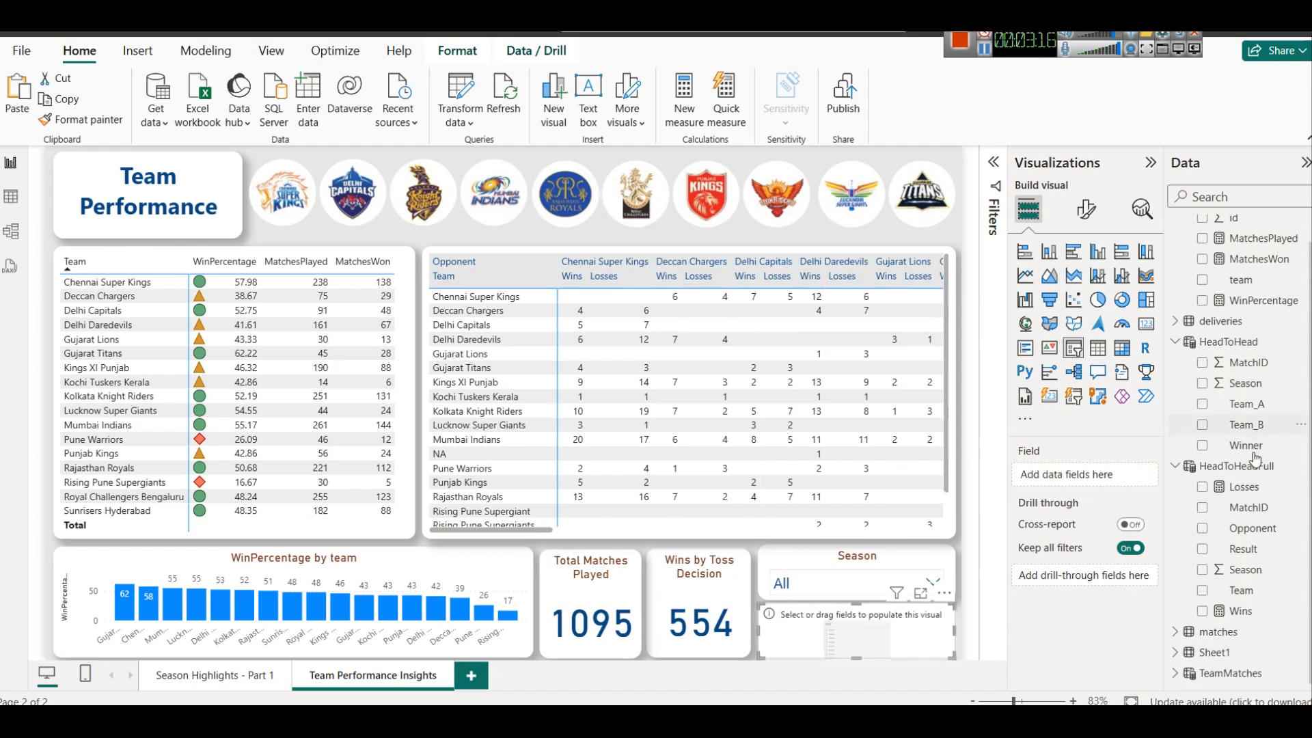
click(1175, 636)
scroll(1241, 555, down, 5)
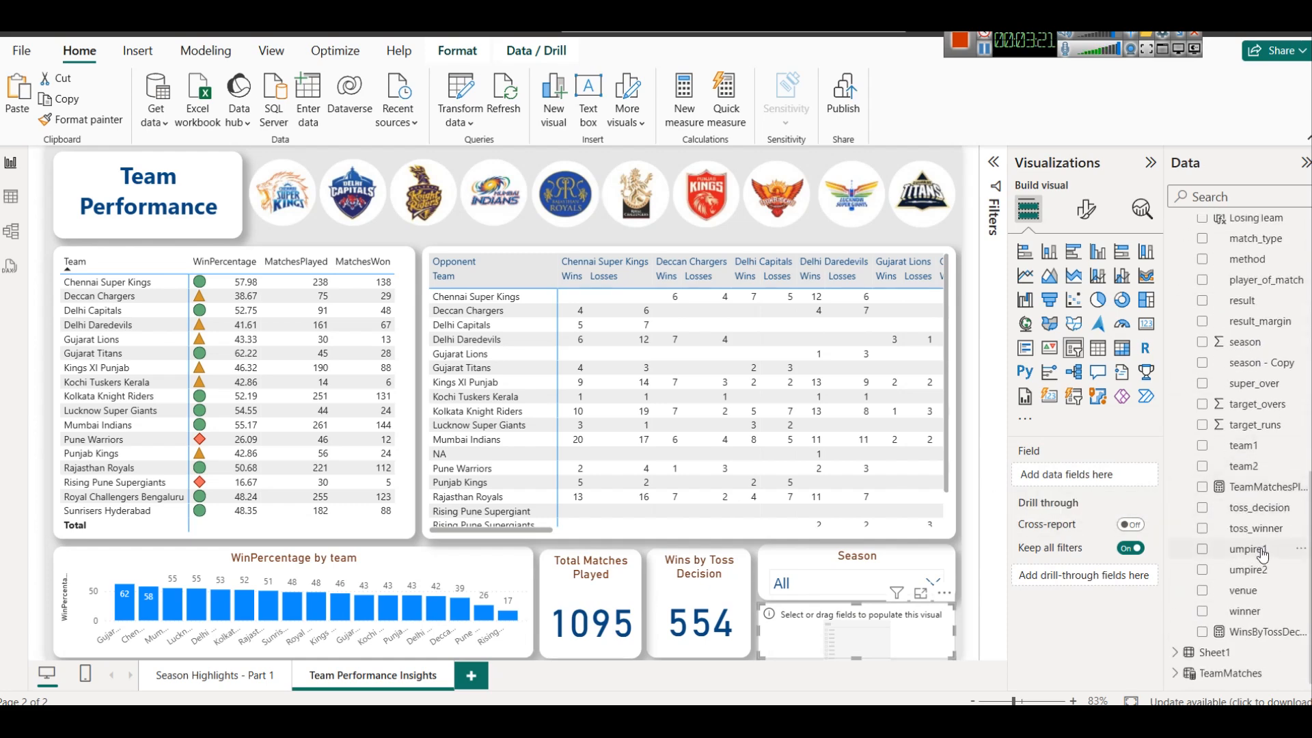
scroll(1256, 433, up, 3)
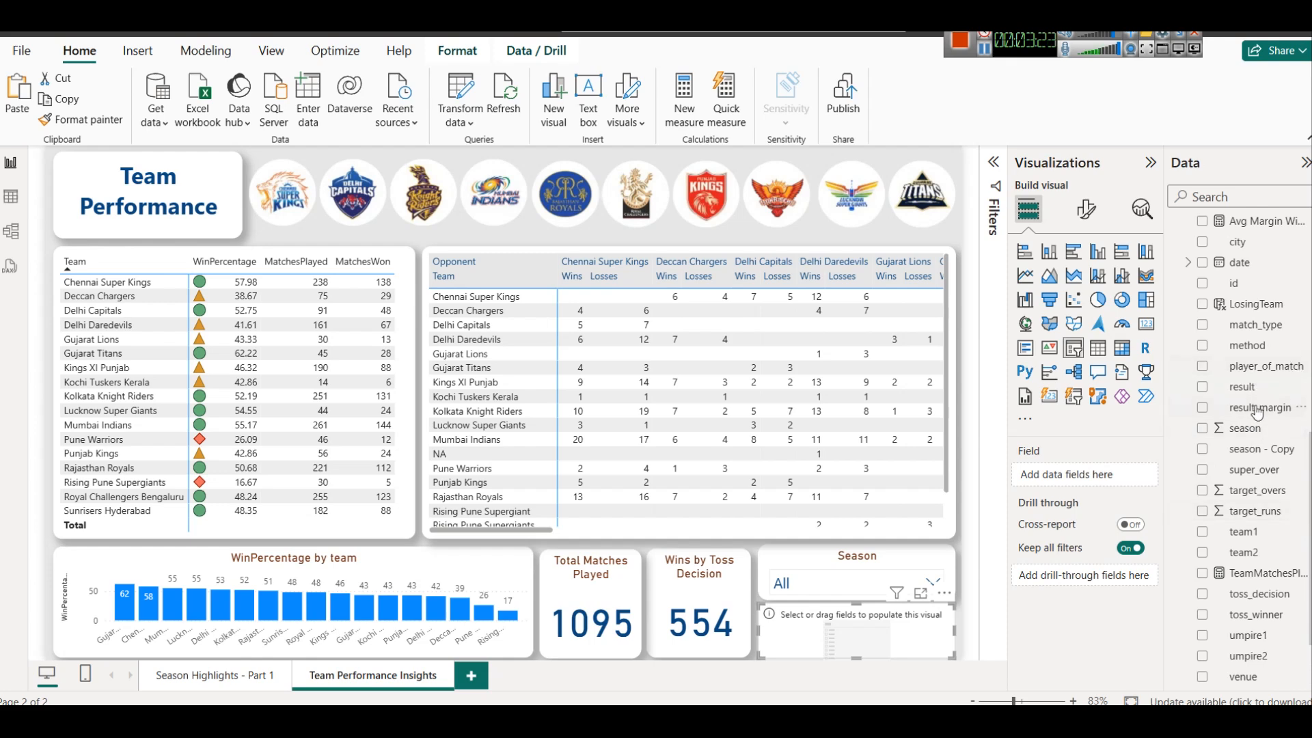
right_click(1257, 334)
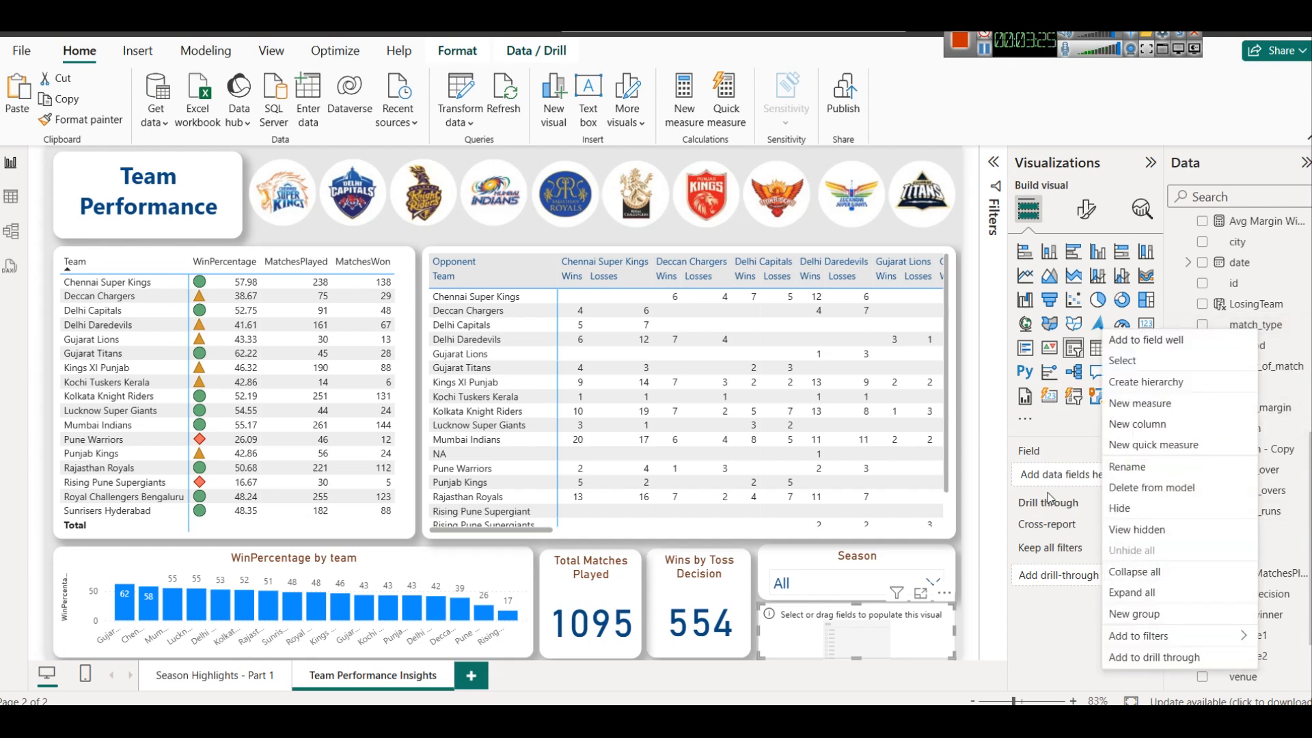
click(1071, 481)
drag(1264, 322, 1093, 467)
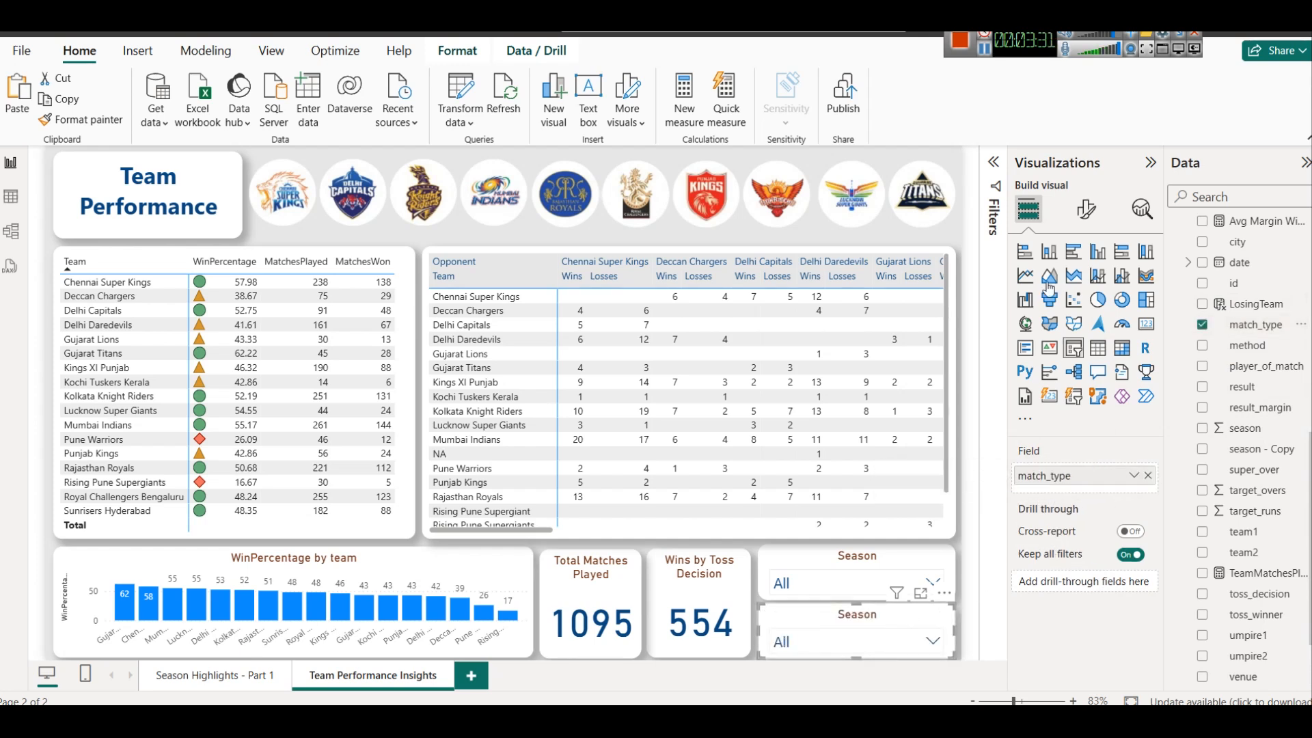
Title the lower slicer "Match Type" at font size 12 and reduce the Season slicer's title font size
click(1086, 208)
click(1085, 285)
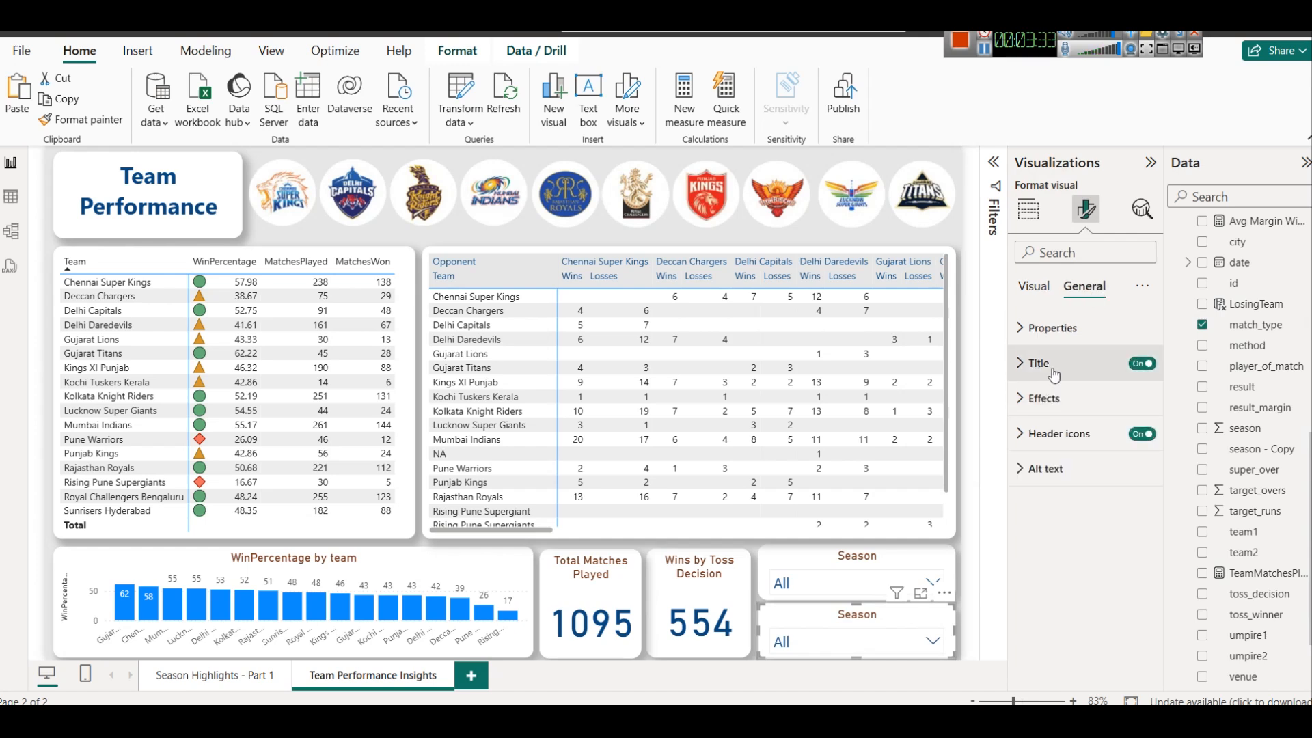
click(1054, 372)
double_click(1059, 451)
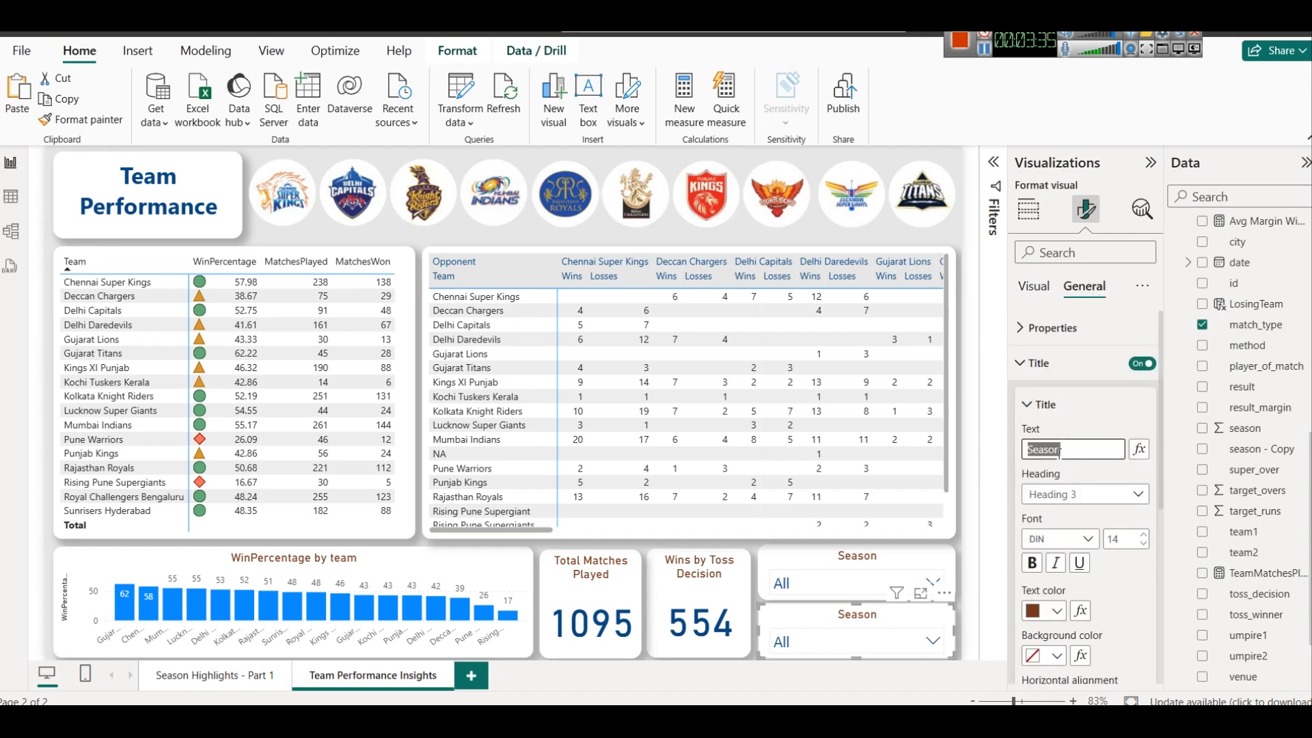
text(Match Type)
click(1143, 544)
click(1143, 544)
click(924, 551)
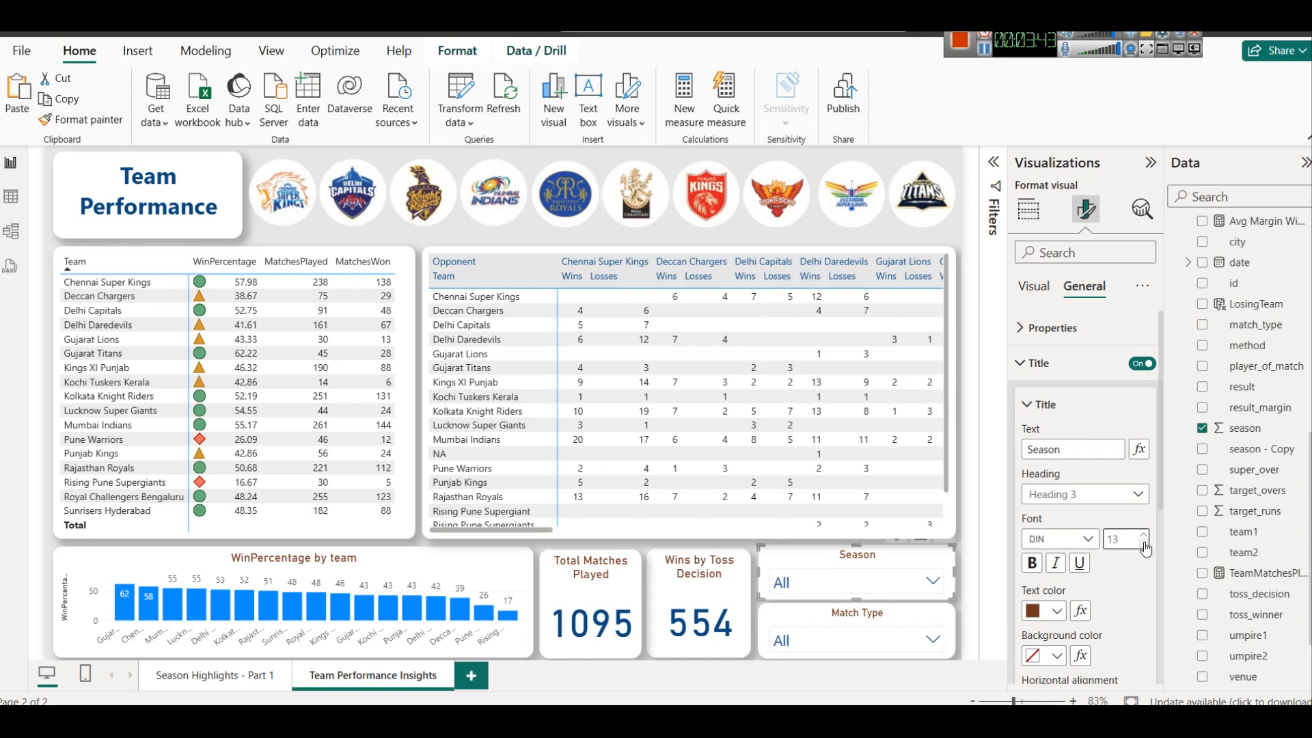
Filter the report to Final with the Match Type slicer and inspect the WinPercentage by team chart
click(864, 641)
click(864, 642)
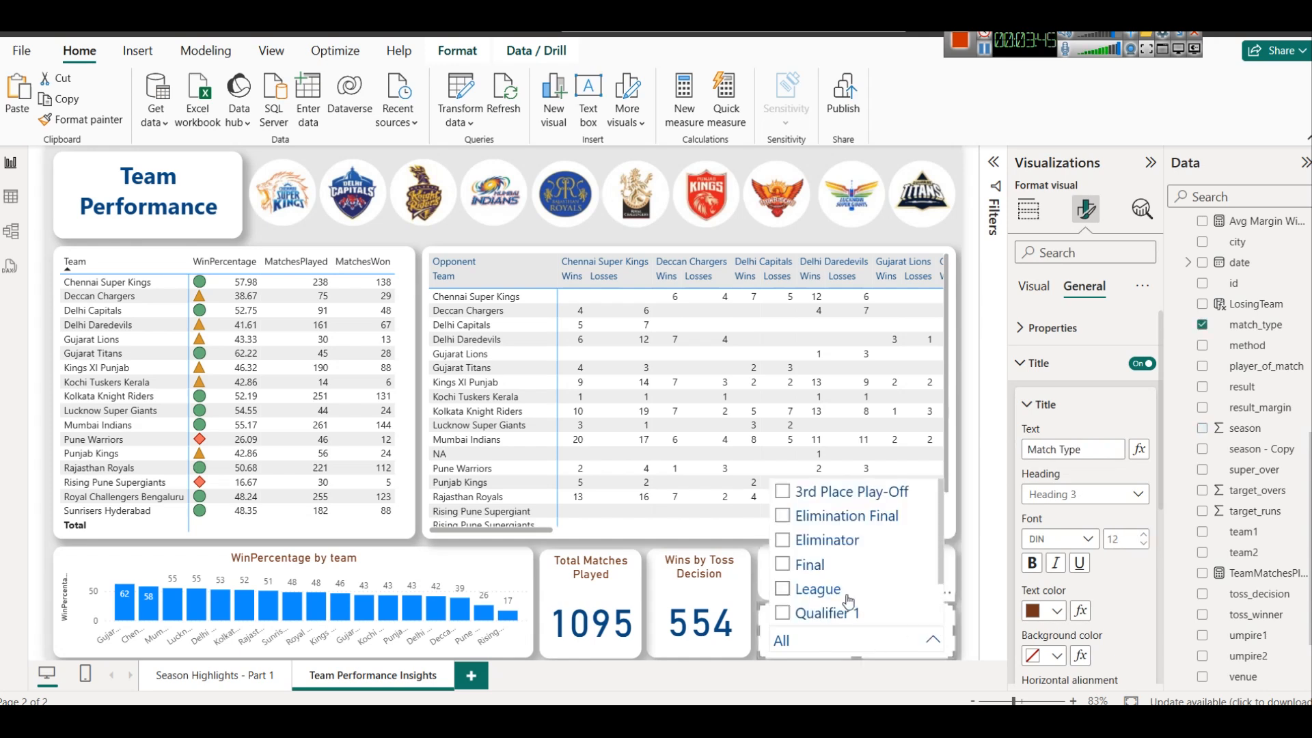
click(806, 566)
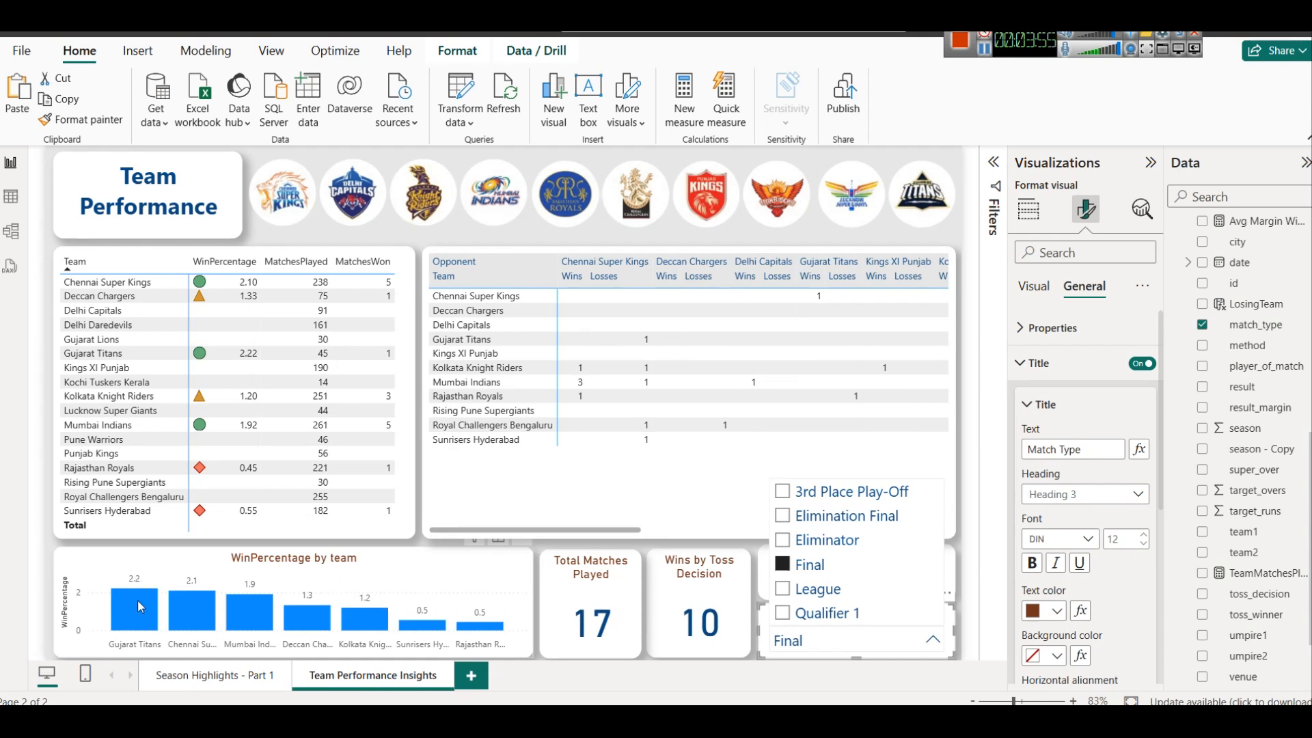
mouse_move(141, 611)
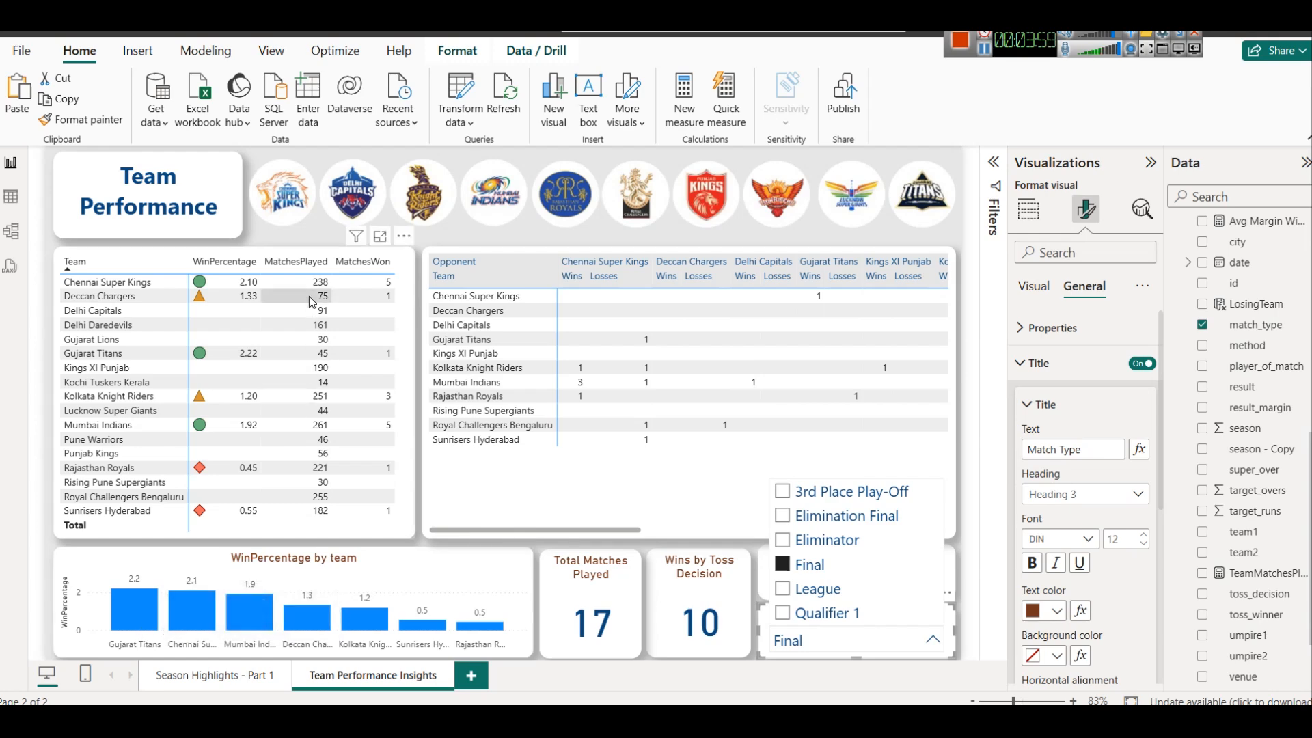
click(985, 50)
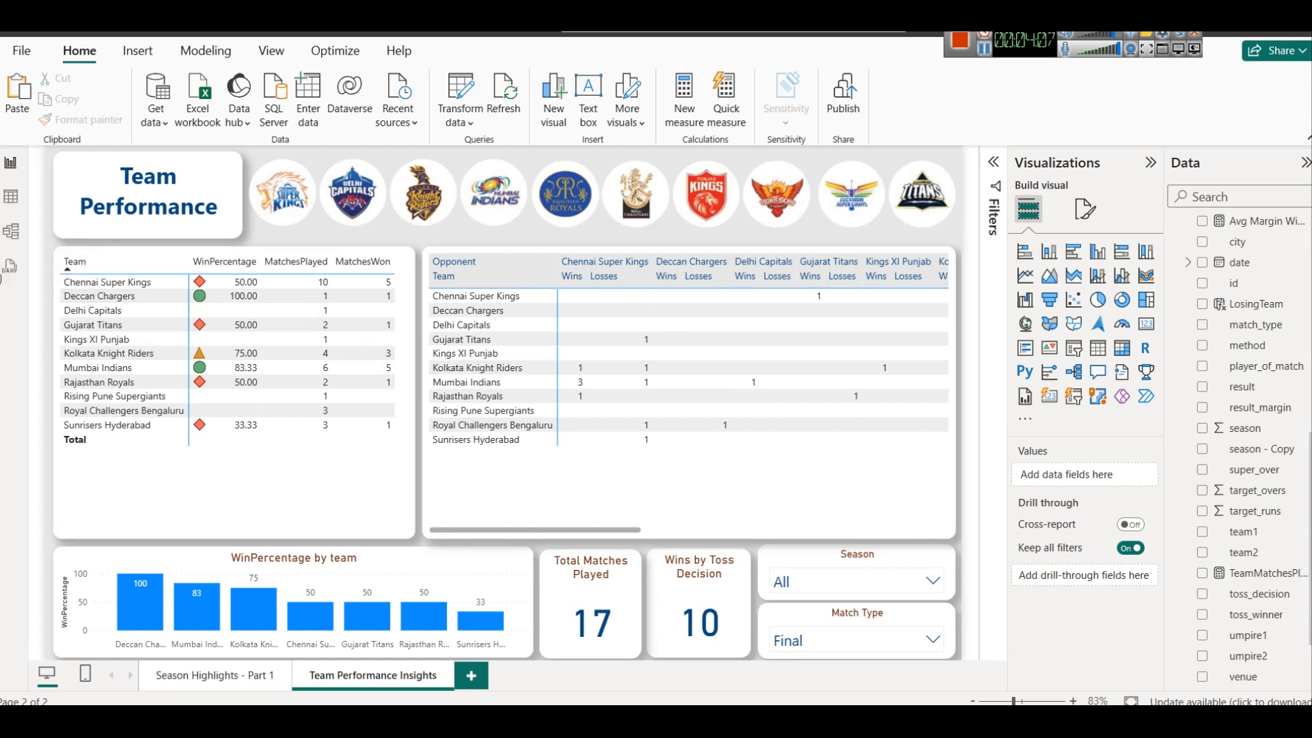
In the model diagram, collapse the properties and line up Sheet1, AllMatches and TeamMatches in one row beside matches
click(7, 247)
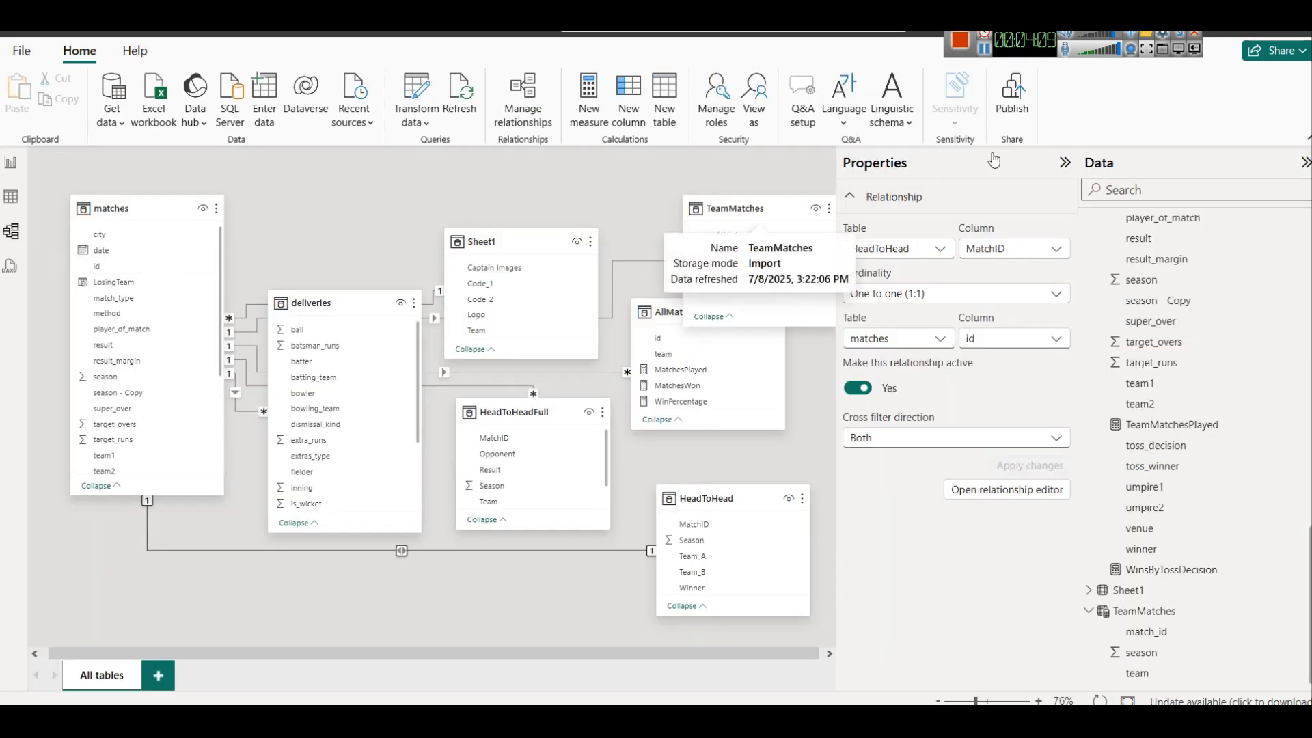
click(1064, 164)
drag(749, 207, 911, 208)
drag(720, 308, 744, 203)
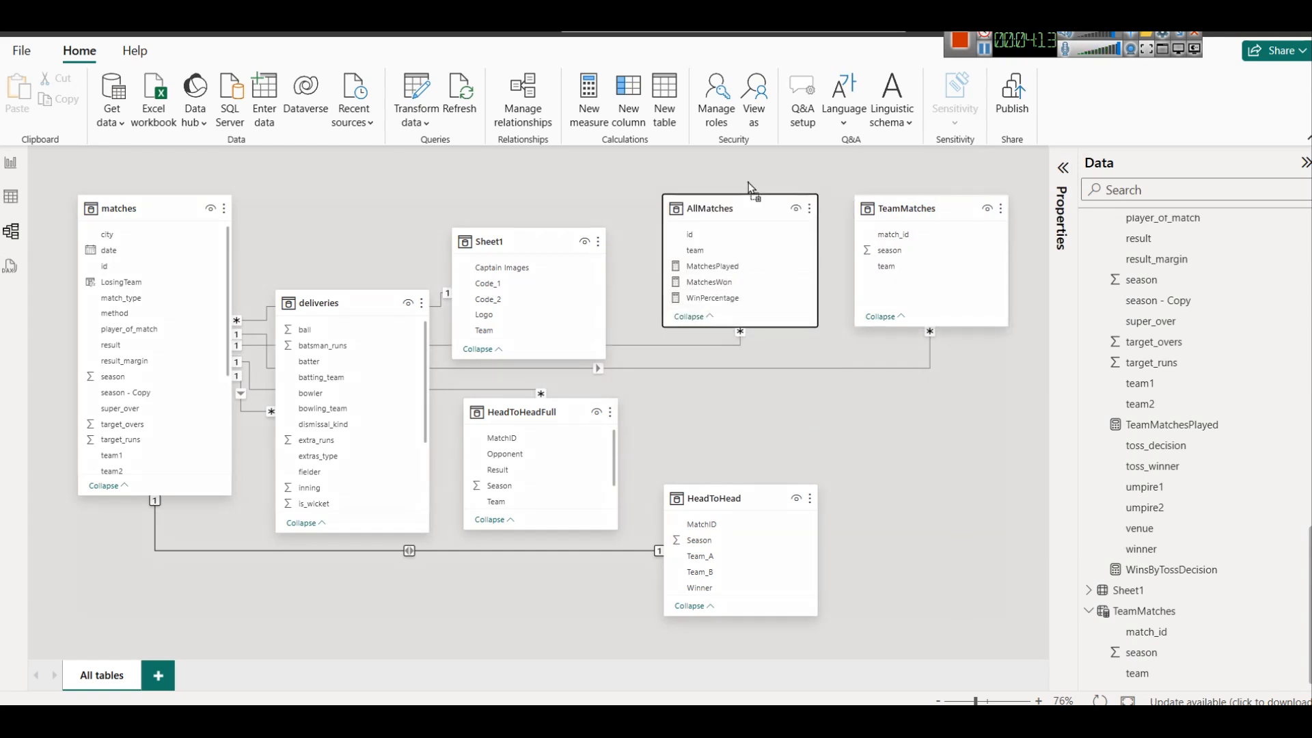
drag(528, 246, 540, 213)
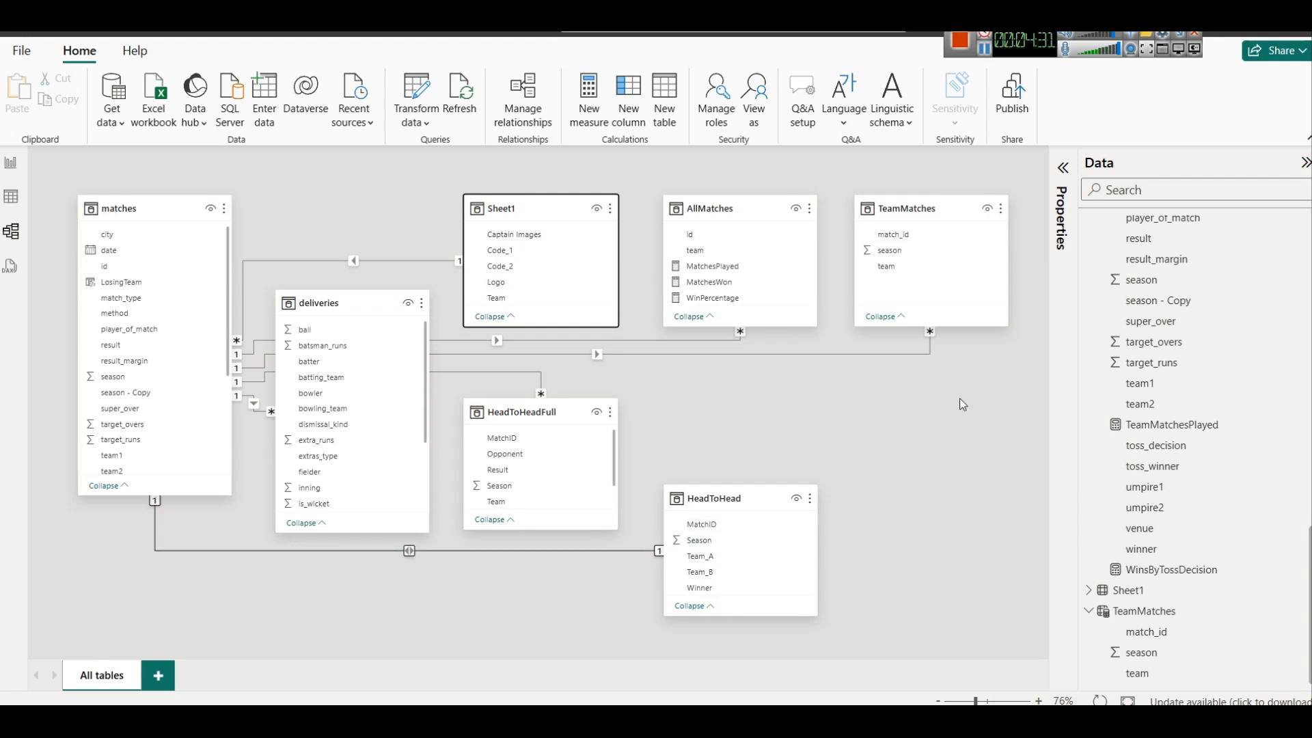
Return to the report page, test the Match Type slicer with Eliminator and League, and clear its selection
click(11, 163)
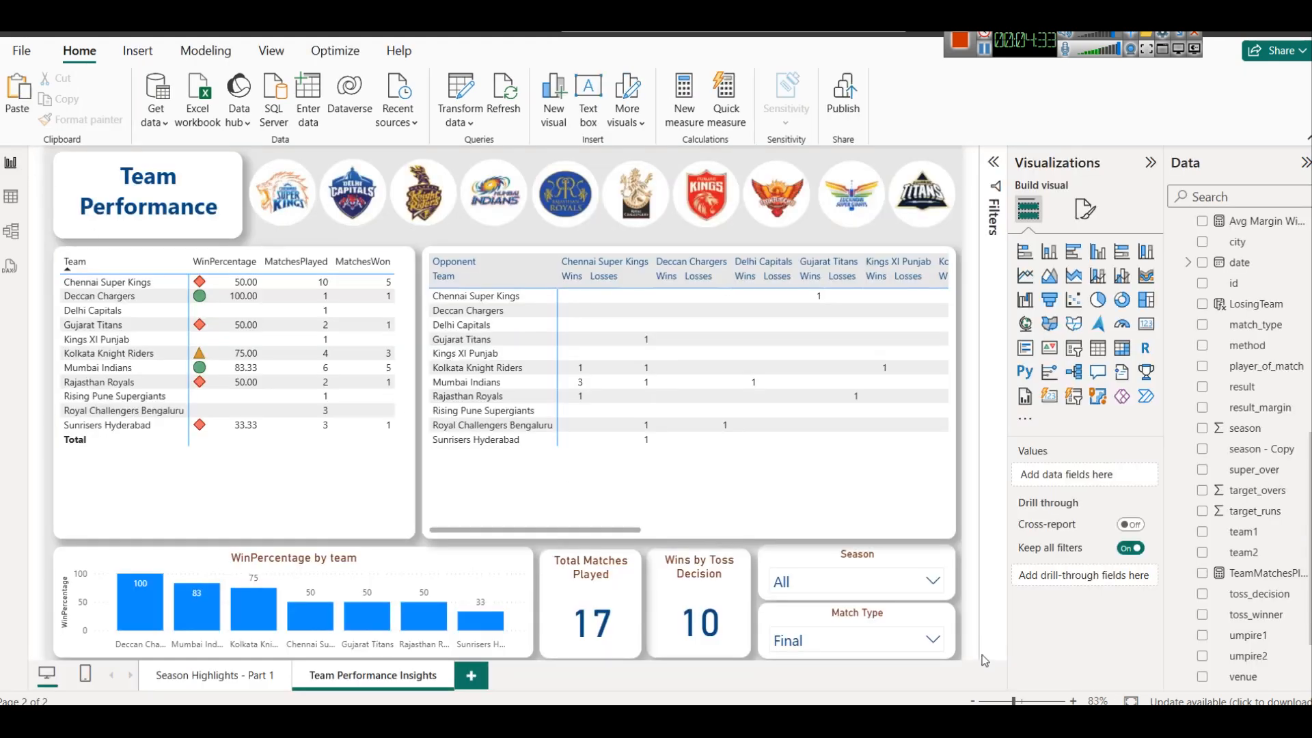
click(920, 641)
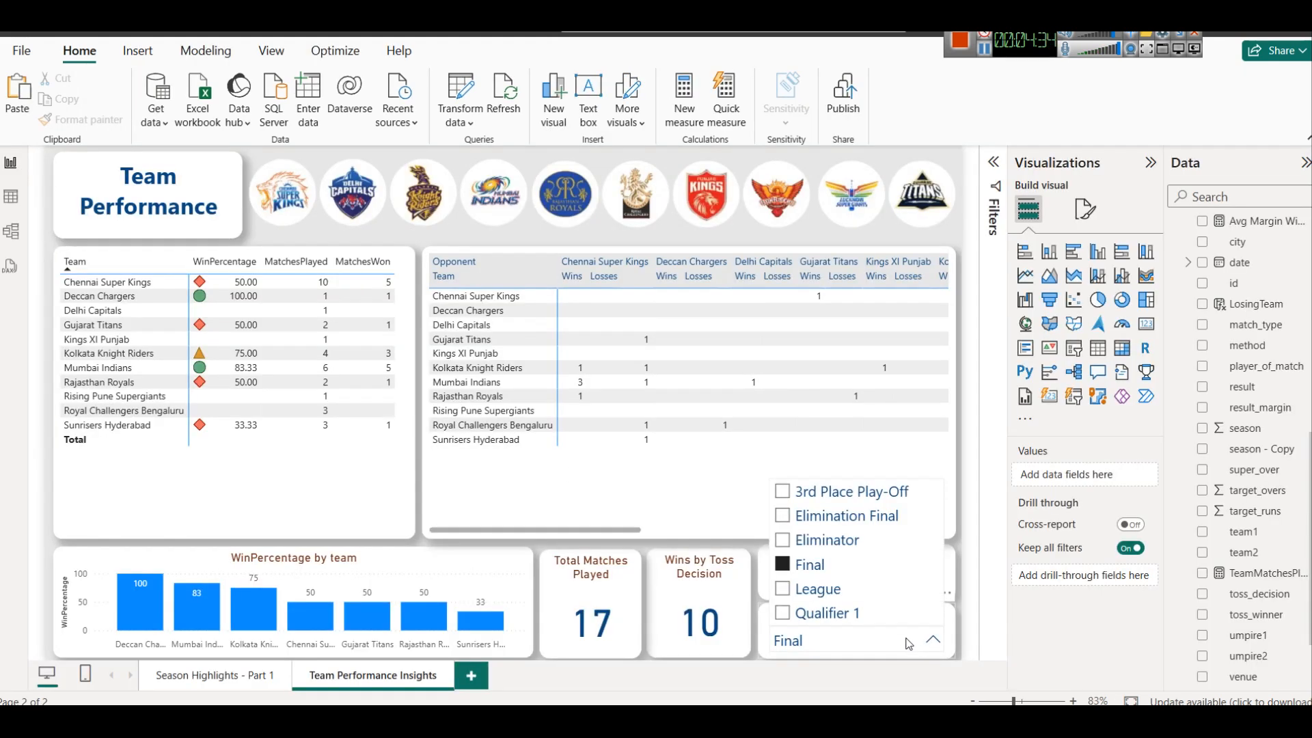
click(820, 541)
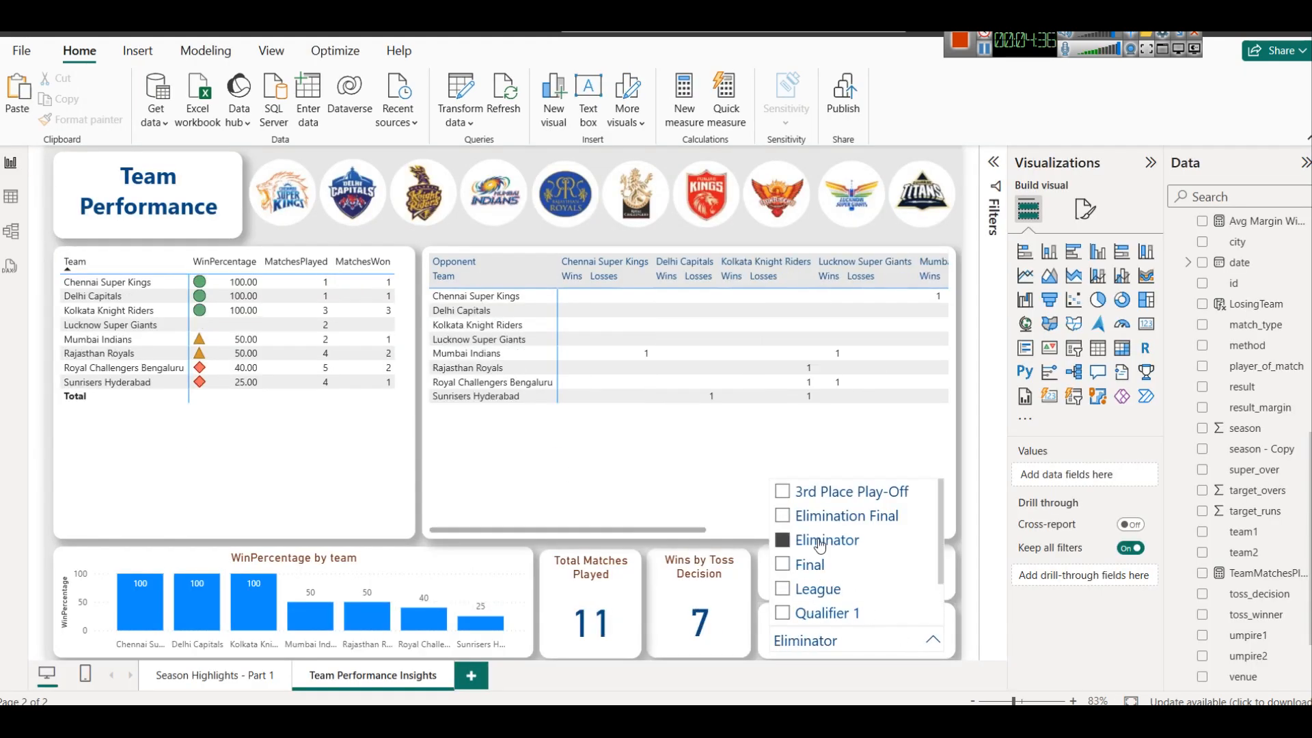
click(820, 590)
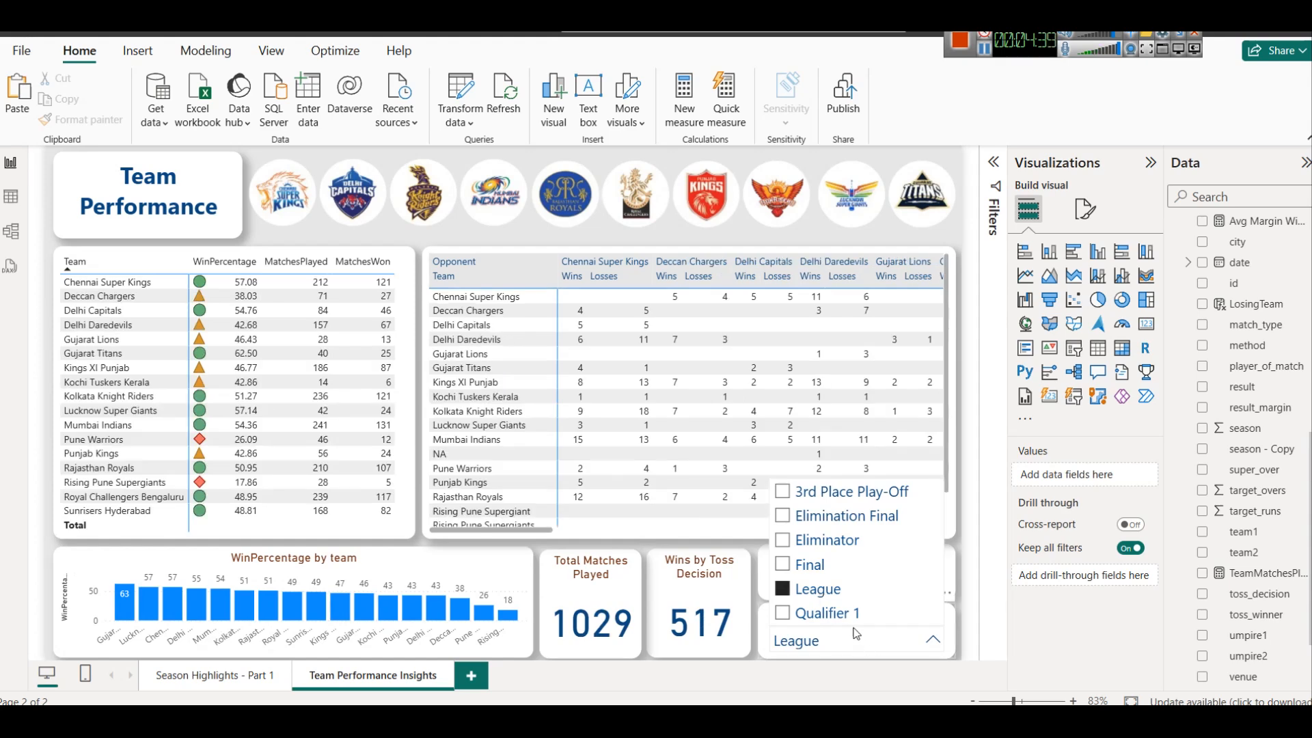
click(820, 591)
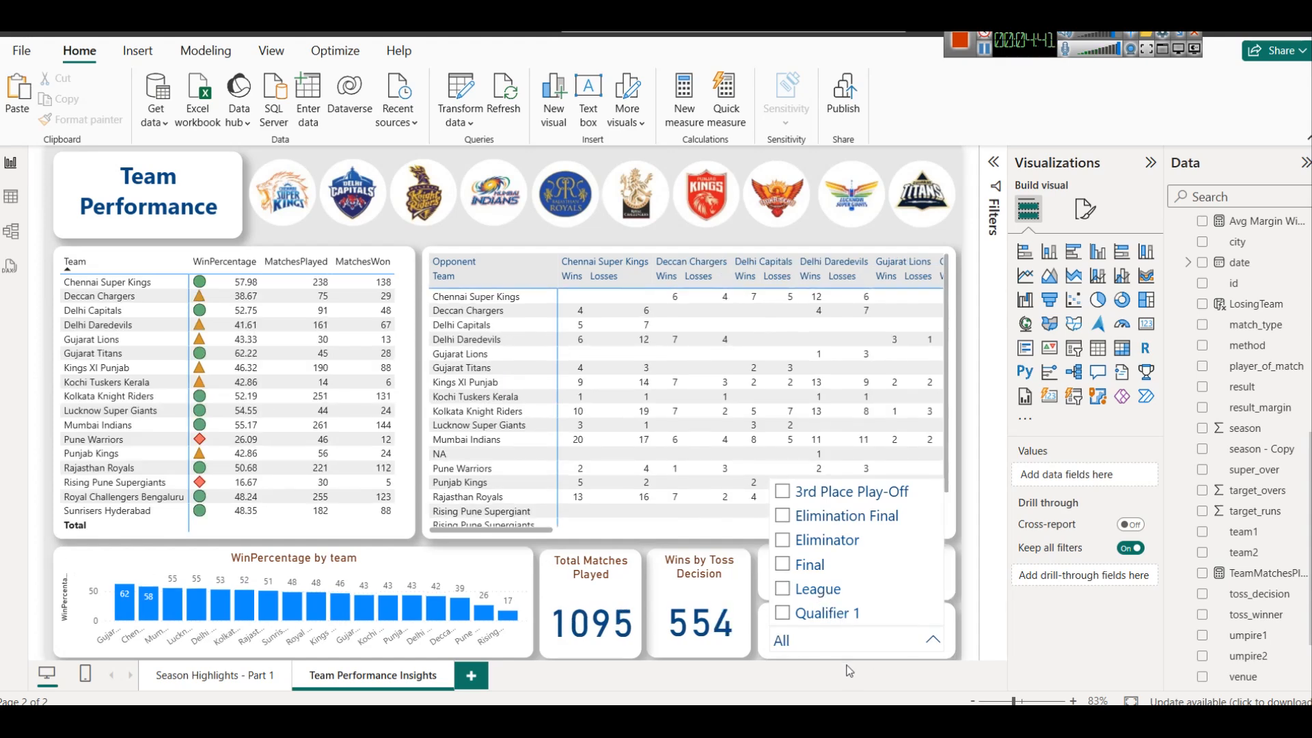
click(850, 671)
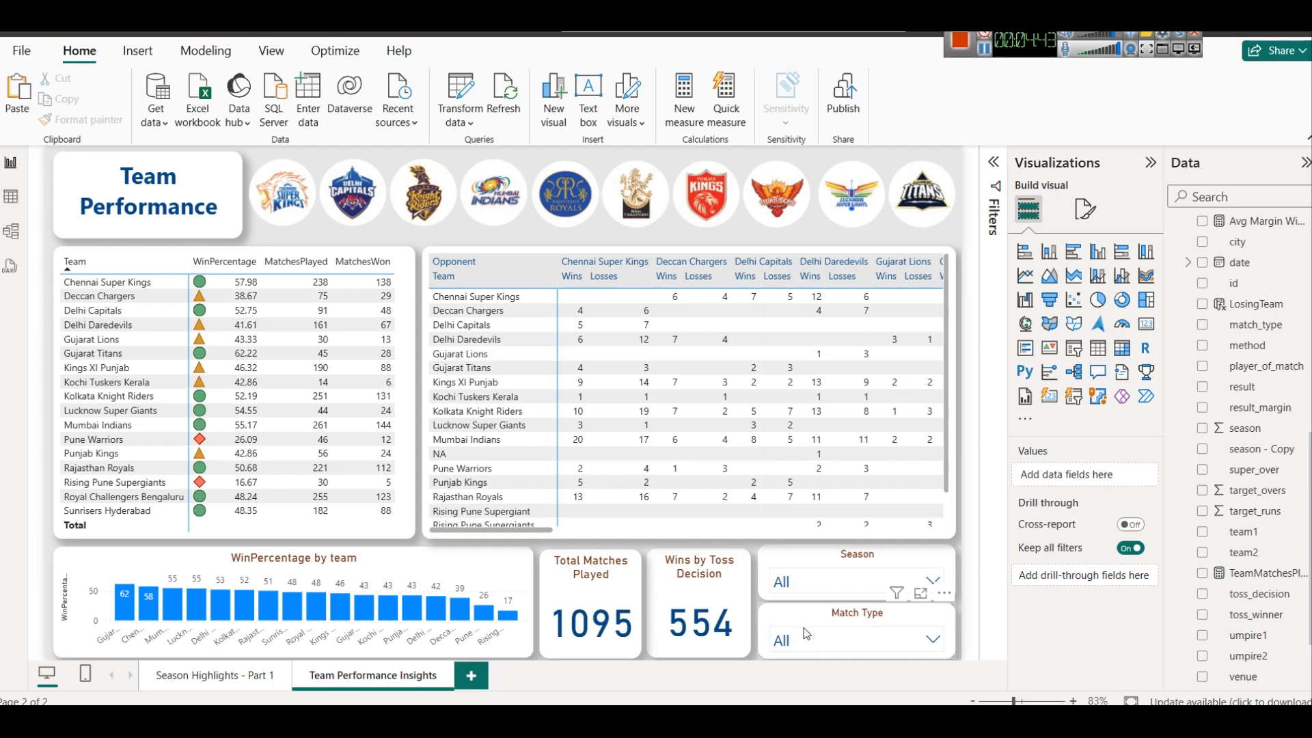
Set the font size of the Match Type slicer's values to 13
click(564, 559)
click(661, 564)
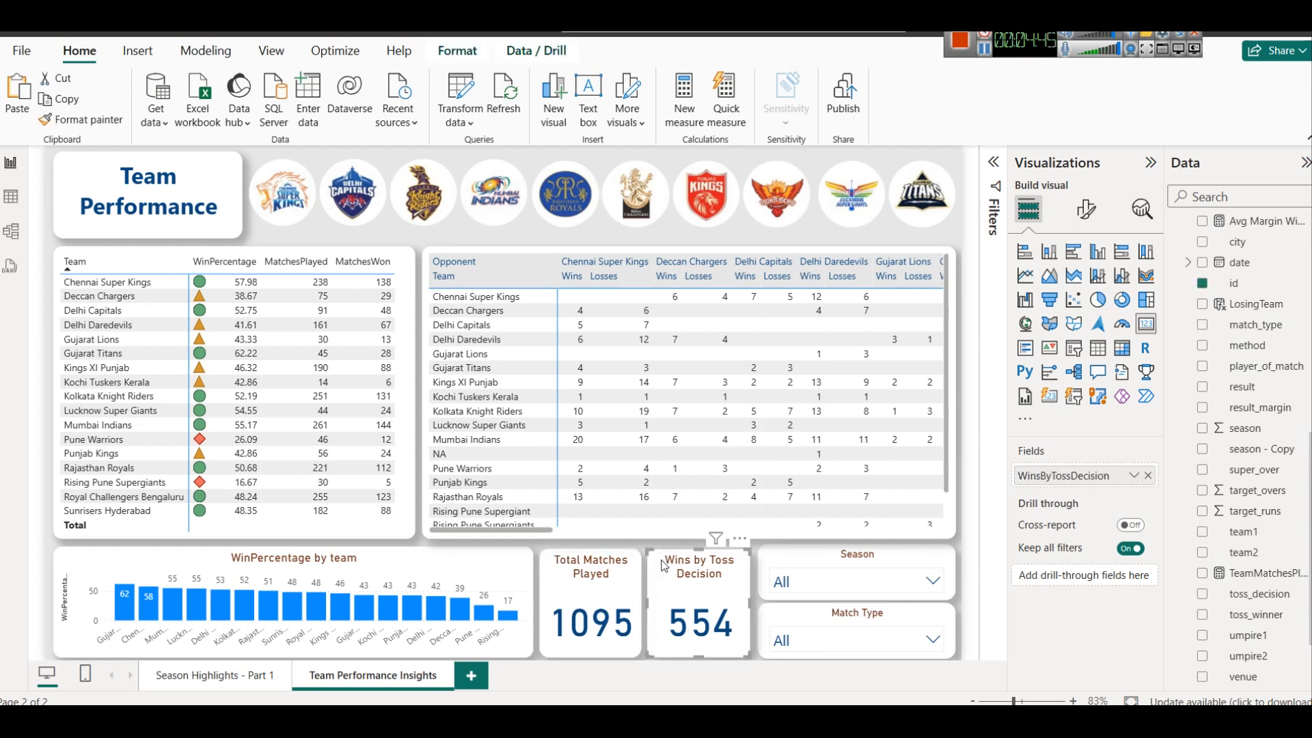
click(832, 630)
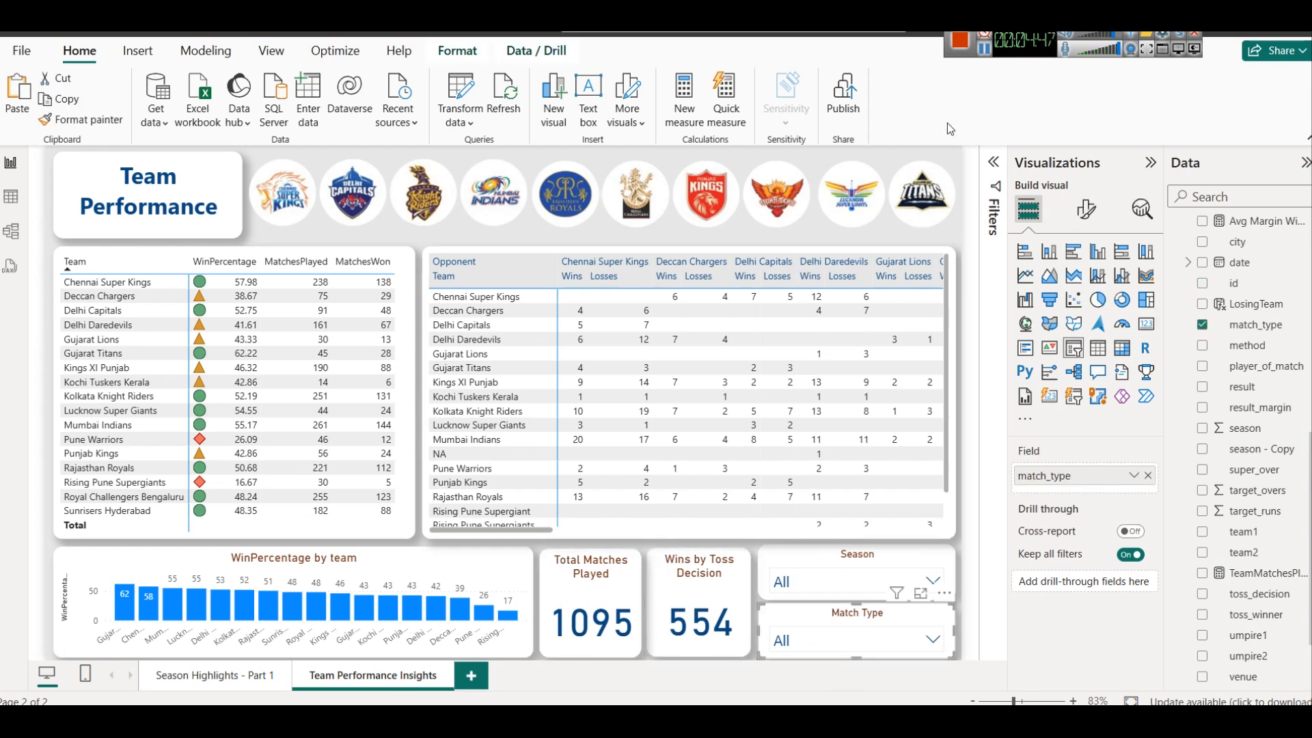
click(1087, 209)
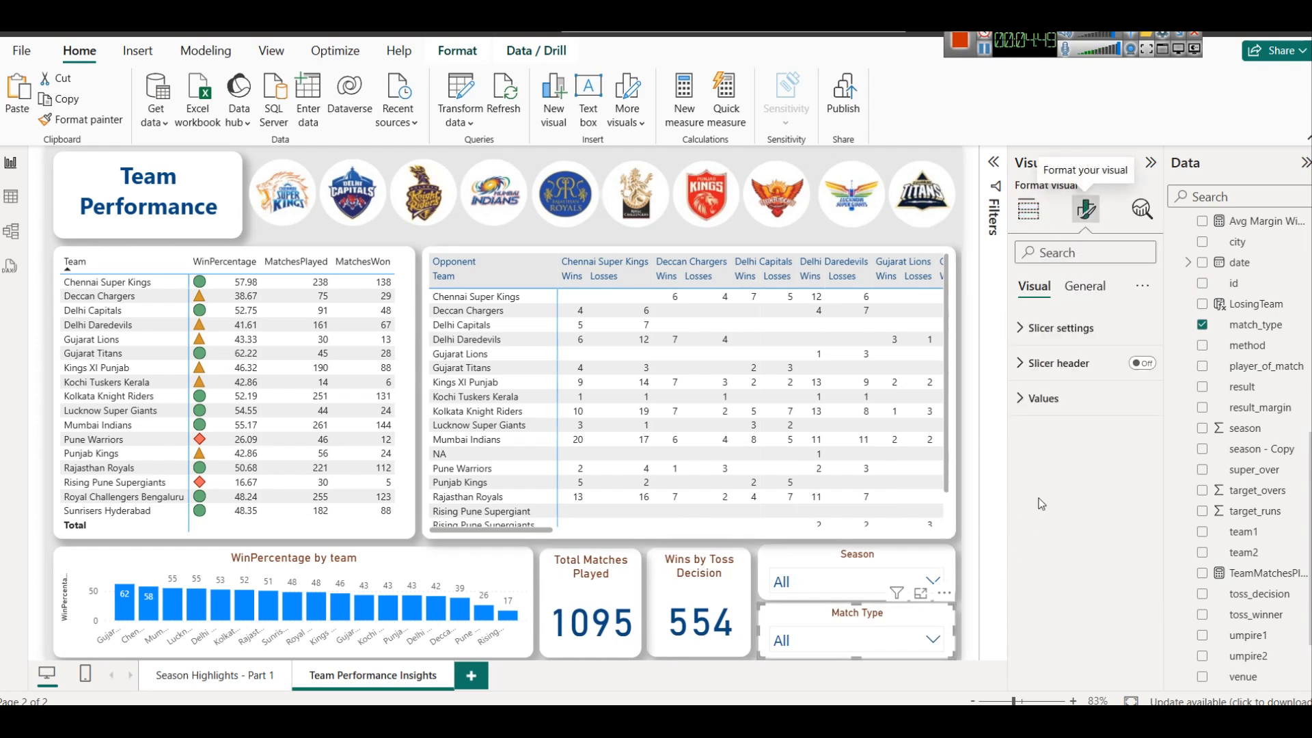
click(1049, 399)
click(1144, 489)
right_click(1144, 490)
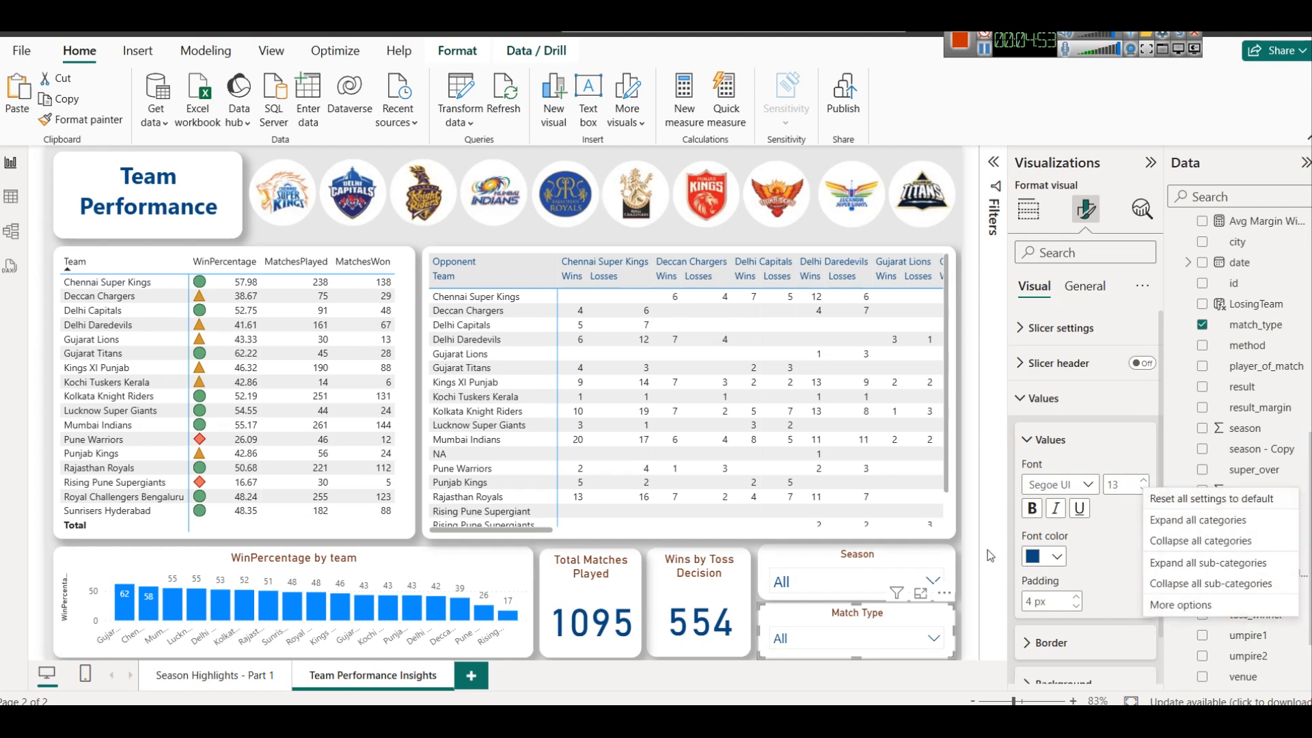
right_click(898, 562)
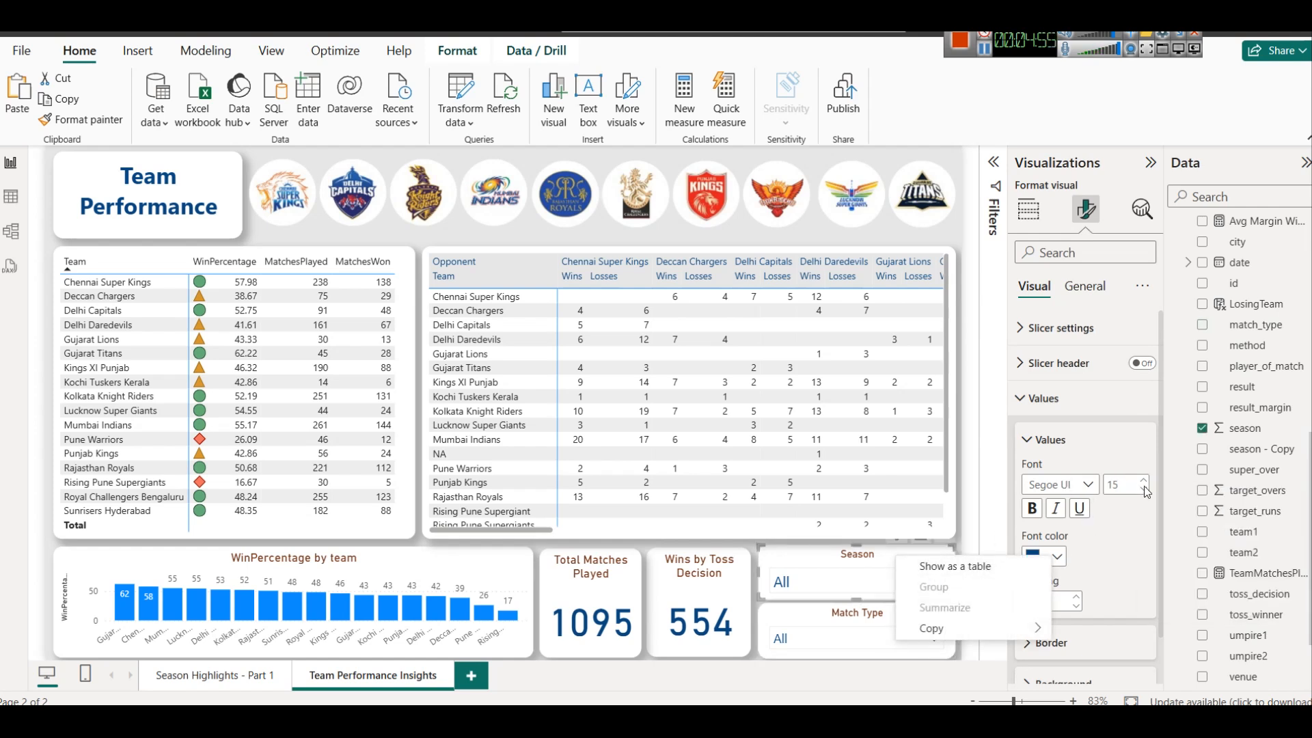
right_click(1144, 487)
click(1145, 489)
click(1143, 480)
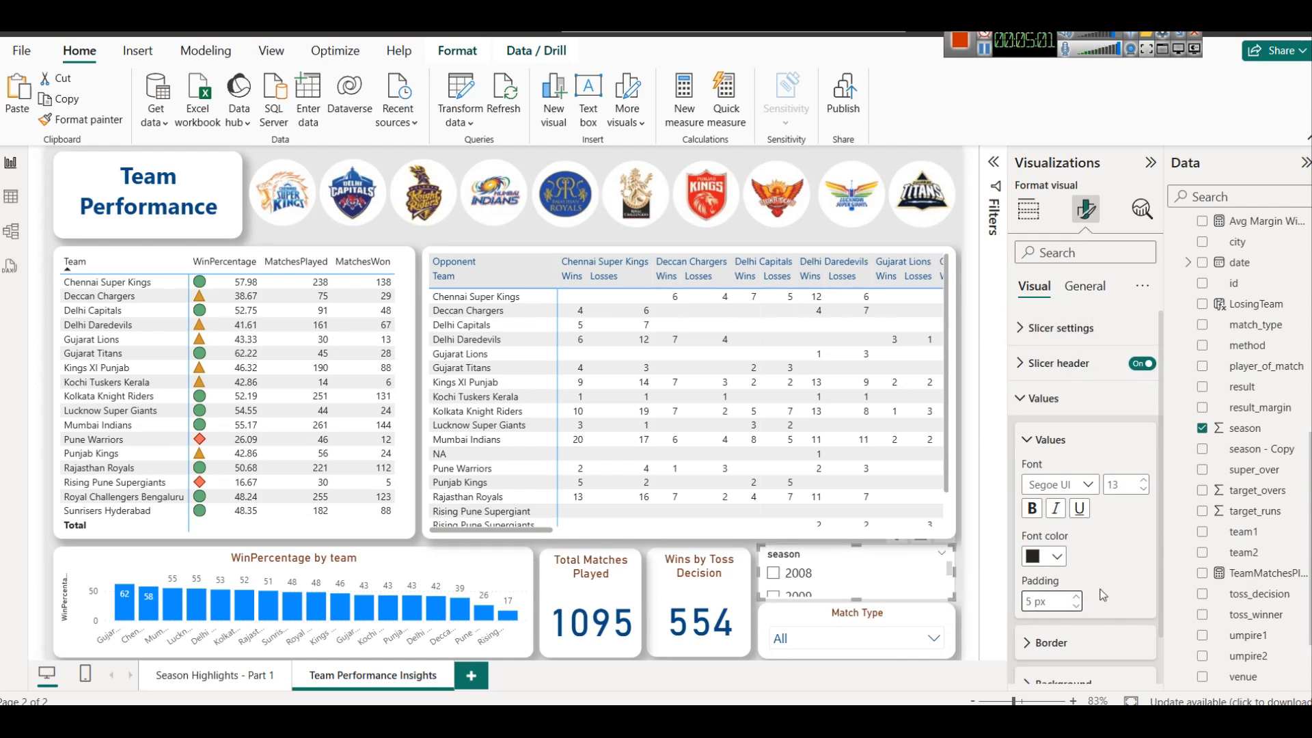
key(ctrl+z)
key(ctrl+z)
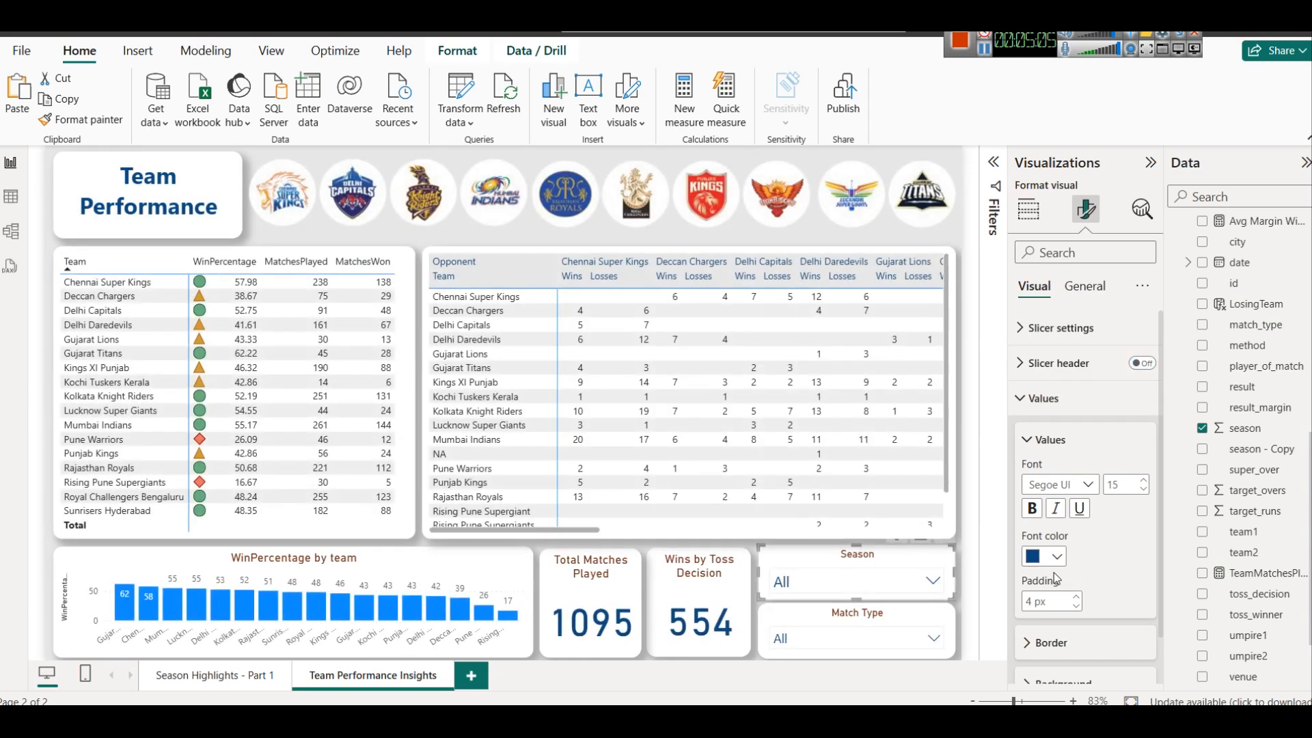
Reduce the font size of the Season slicer's values to match the Match Type slicer
click(1147, 489)
click(754, 649)
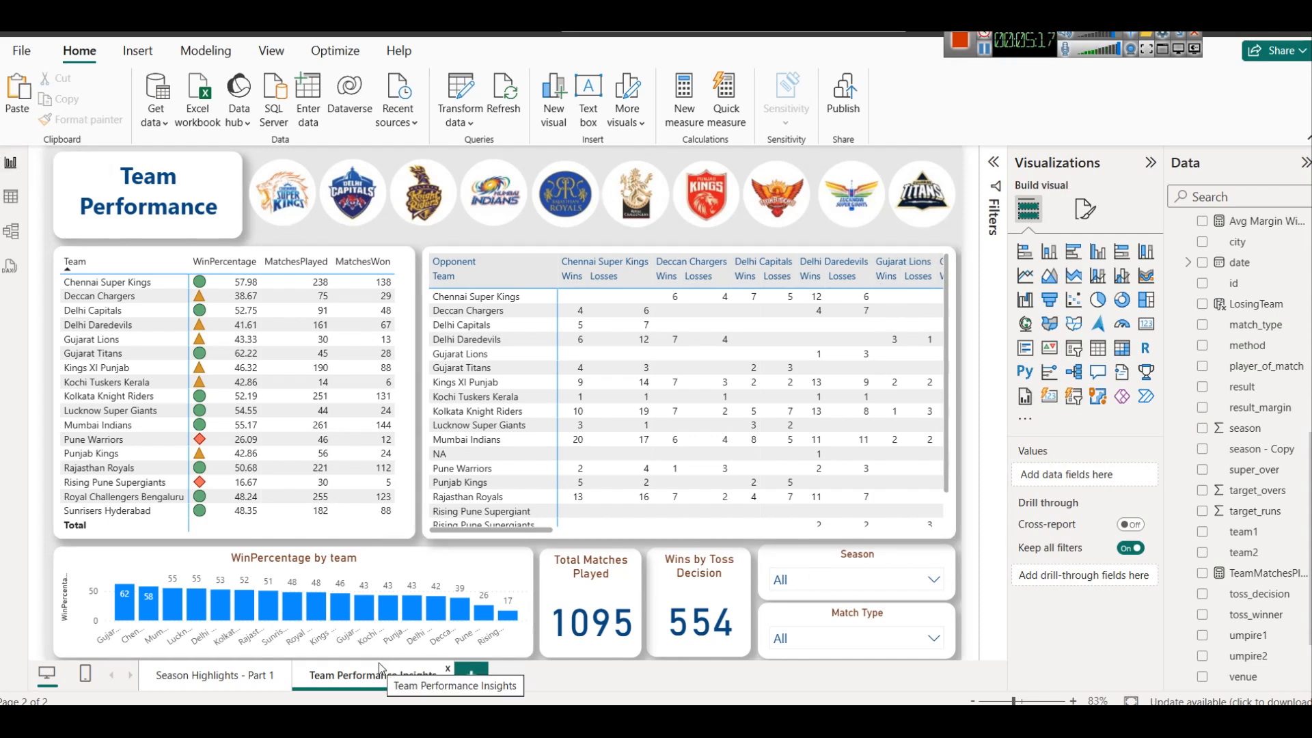
click(985, 53)
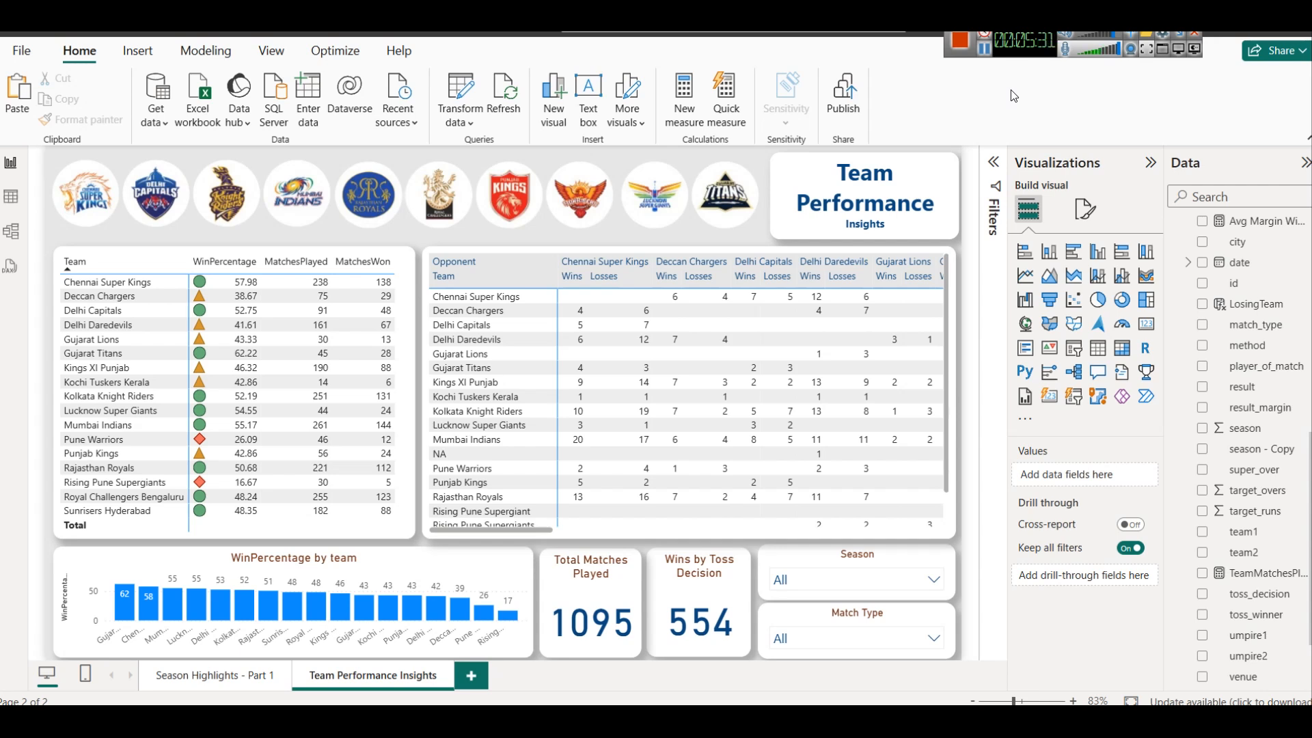
scroll(780, 397, down, 2)
scroll(779, 388, up, 2)
mouse_move(549, 530)
mouse_down()
mouse_move(941, 531)
mouse_move(552, 530)
mouse_up()
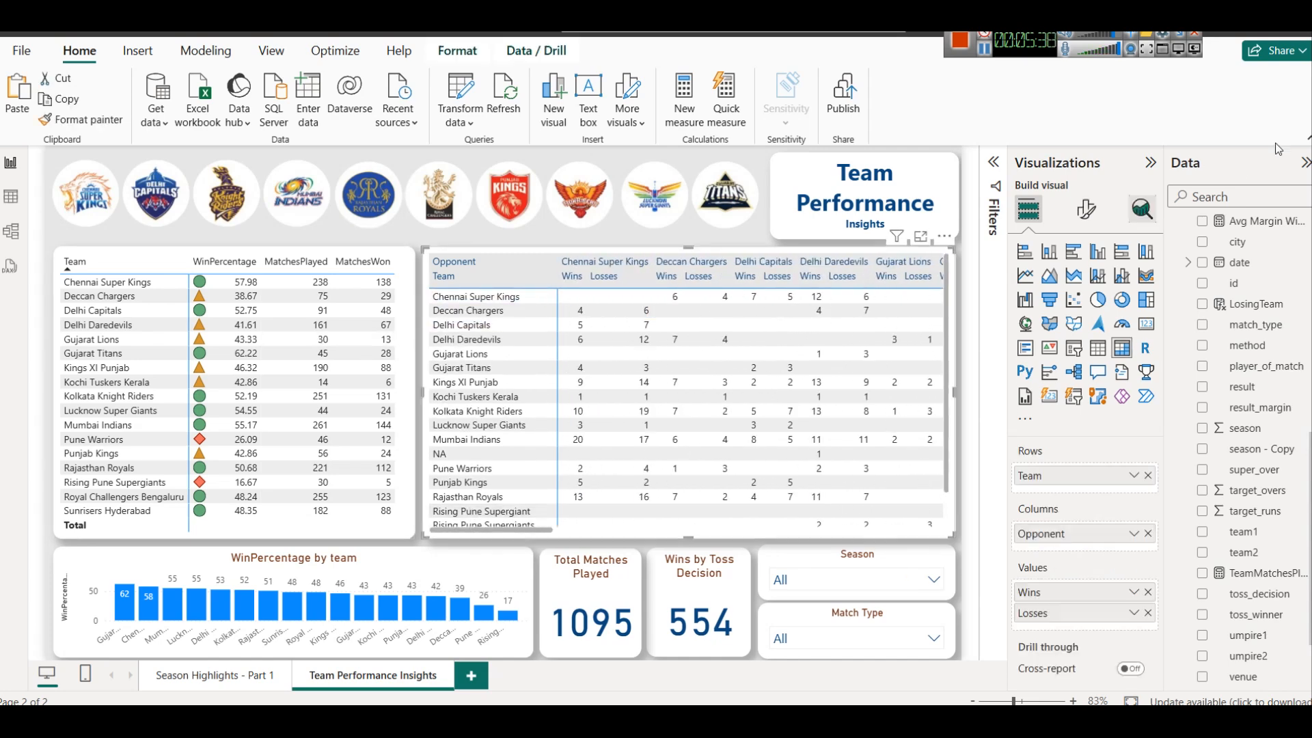
Collapse the Visualizations pane and the ribbon to enlarge the report canvas, and clear the matrix selection
click(1151, 162)
click(1308, 140)
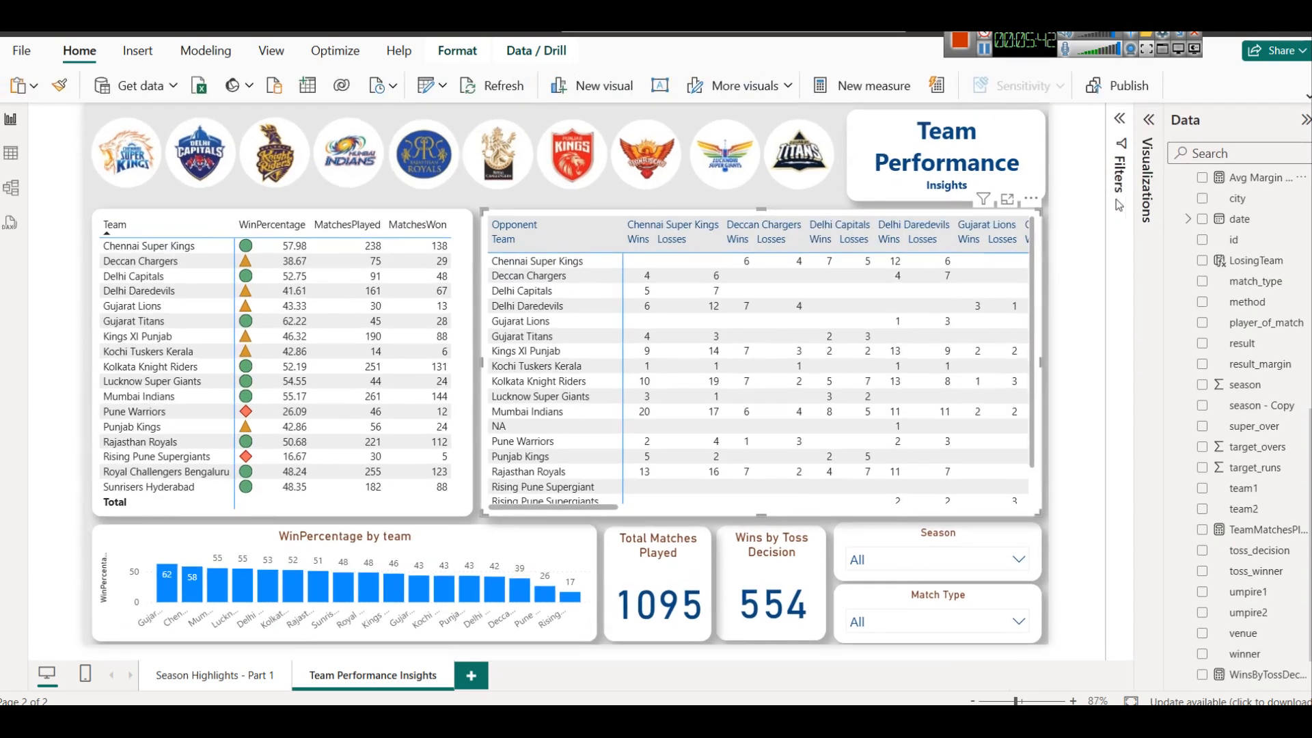
click(1098, 205)
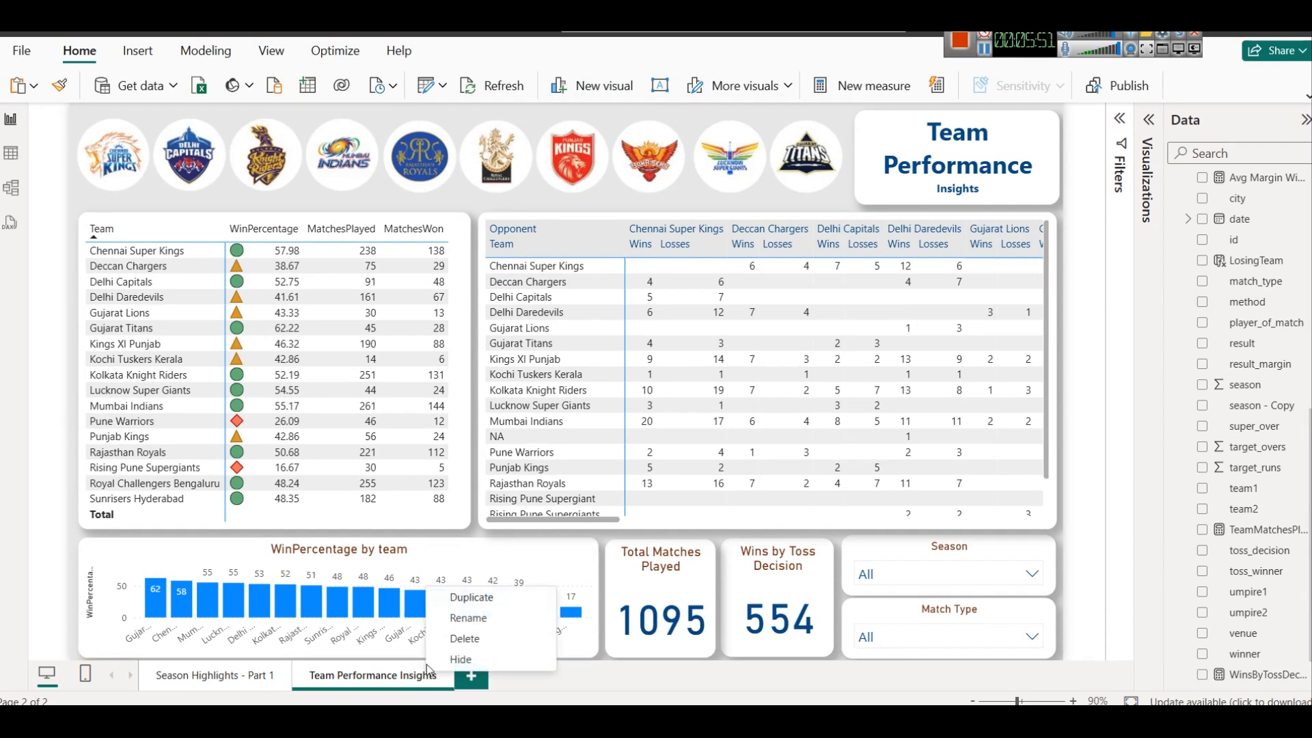
Rename the current report page as Team Performance Insights - Part 2
click(470, 619)
key(End)
text(- Part 2)
key(Return)
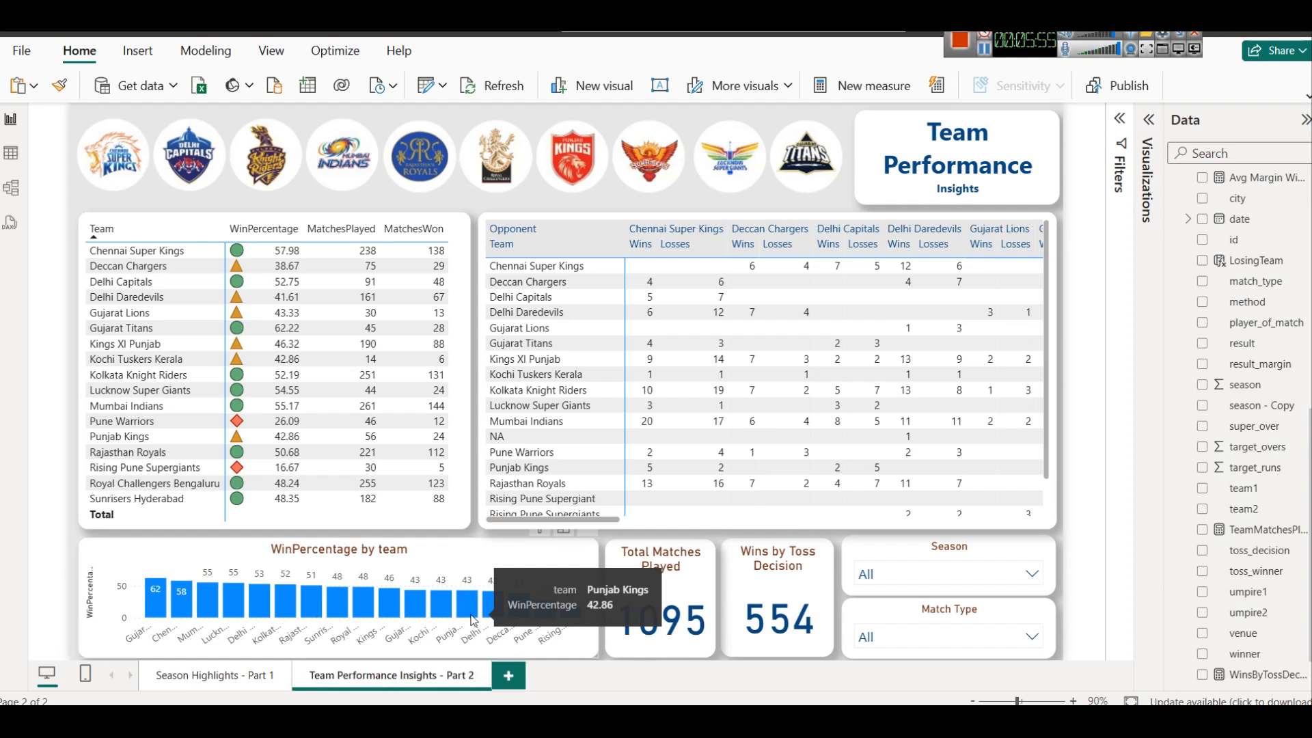